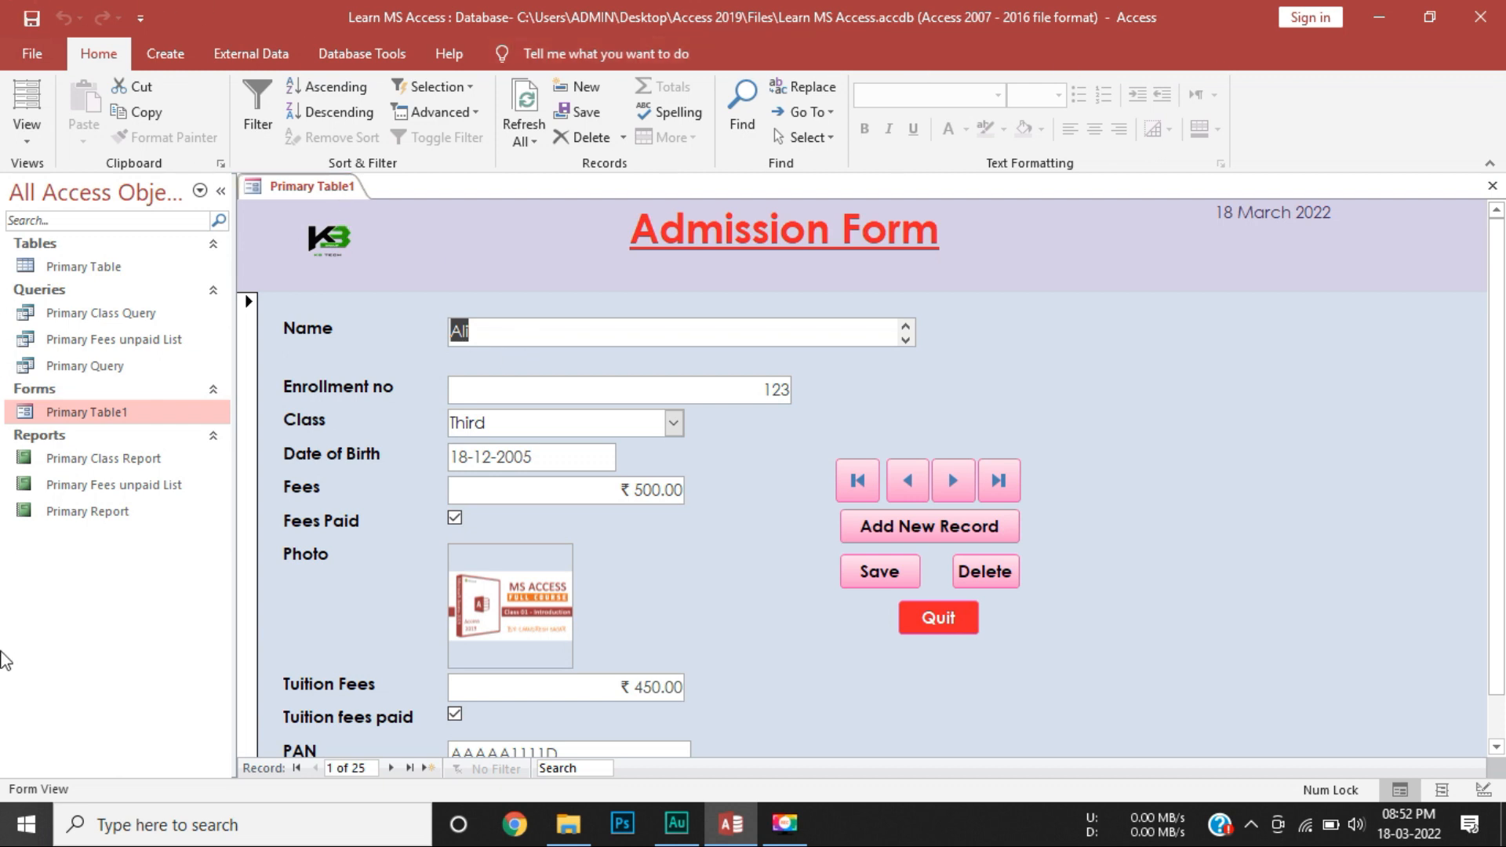
Scroll through the Admission Form's first record, then bring up the form's View drop-down.
{"action": "scroll", "coordinate": [1051, 467], "scroll_direction": "down", "scroll_amount": 1}
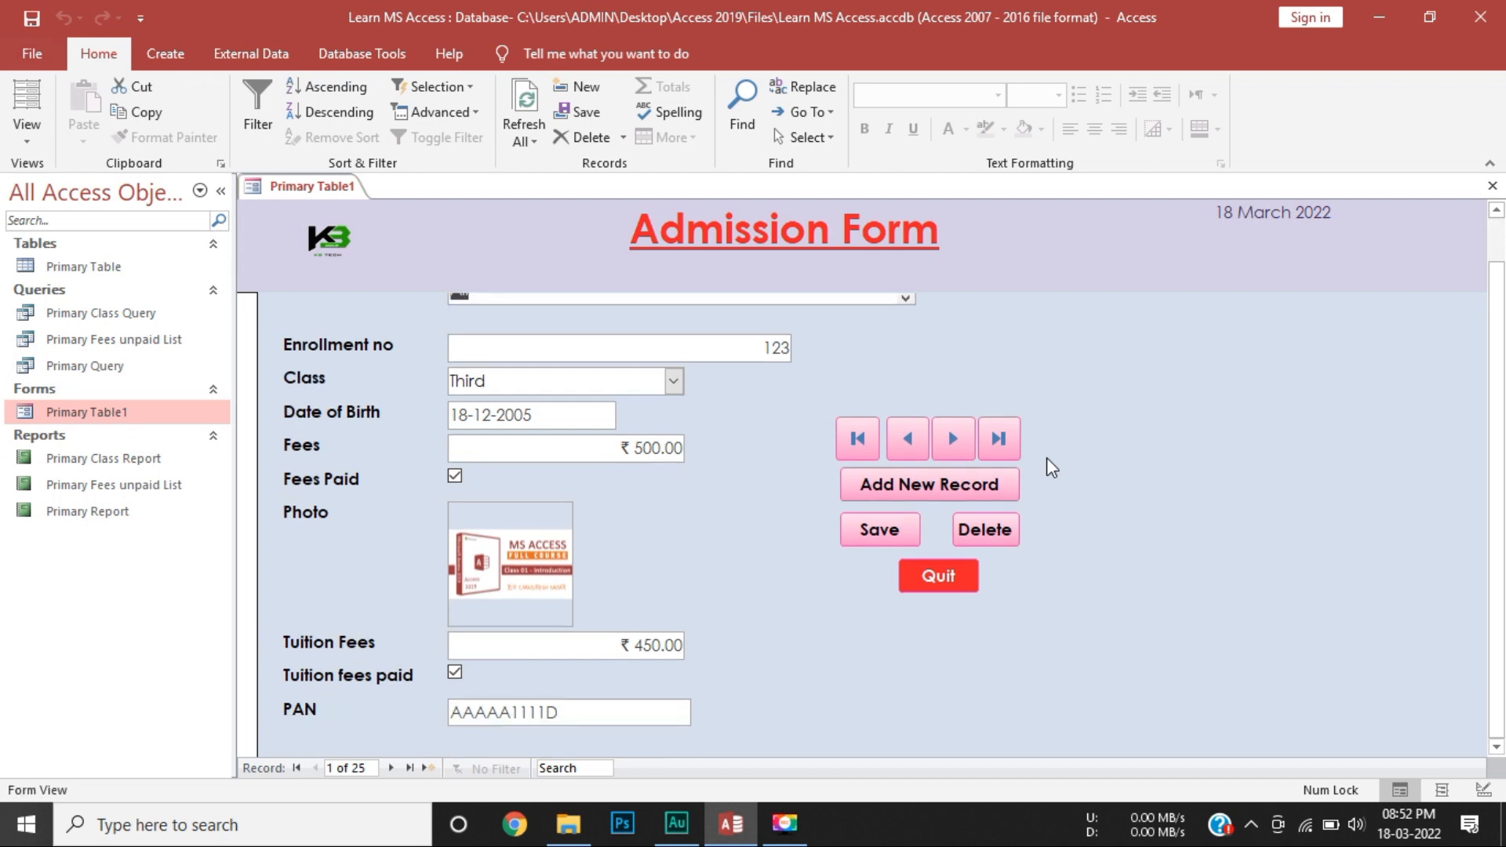
{"action": "scroll", "coordinate": [863, 541], "scroll_direction": "up", "scroll_amount": 1}
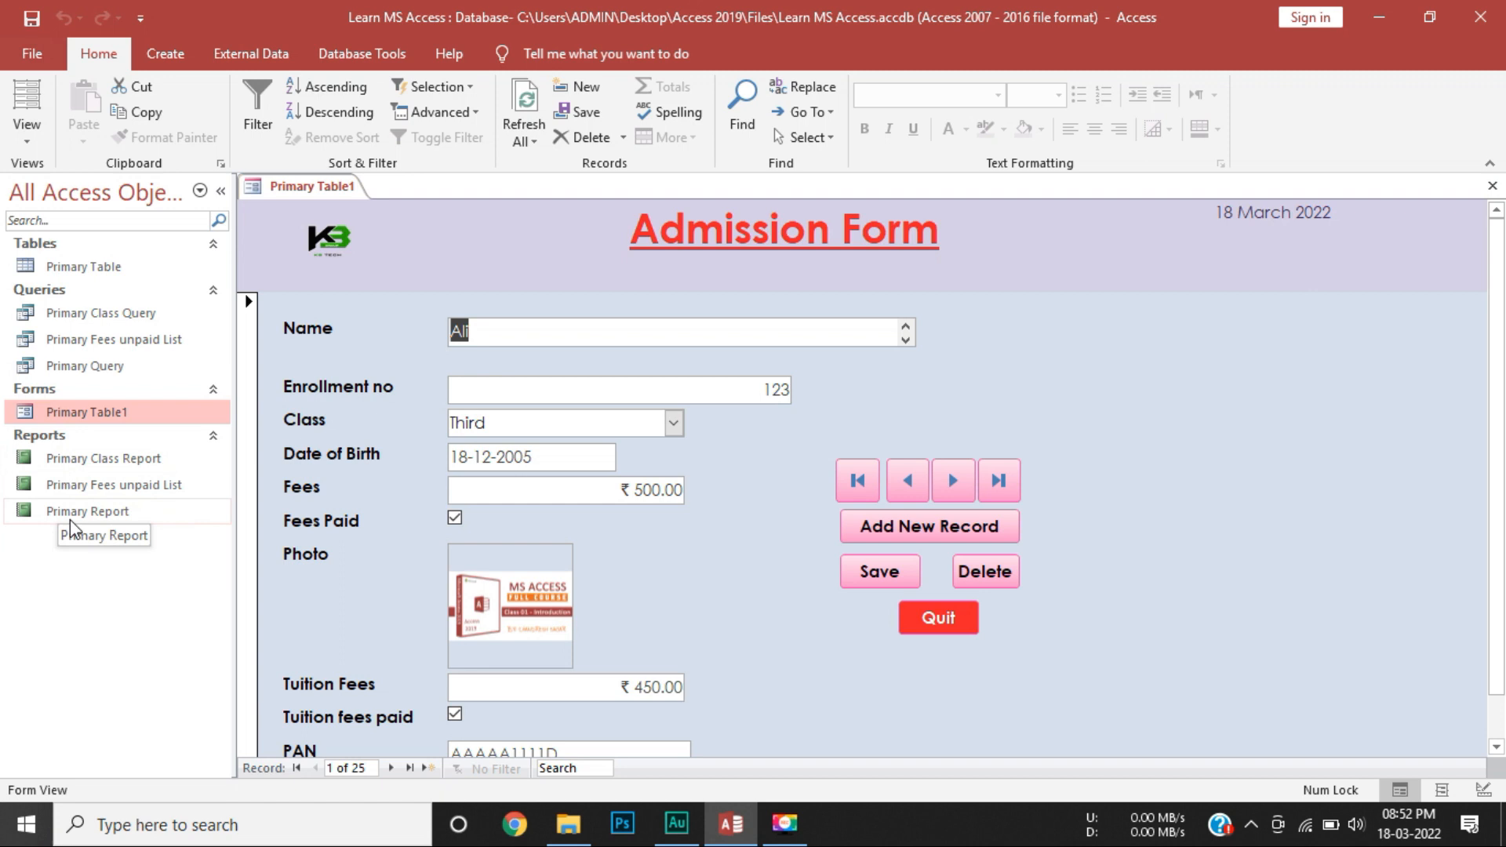
{"action": "scroll", "coordinate": [972, 631], "scroll_direction": "down", "scroll_amount": 1}
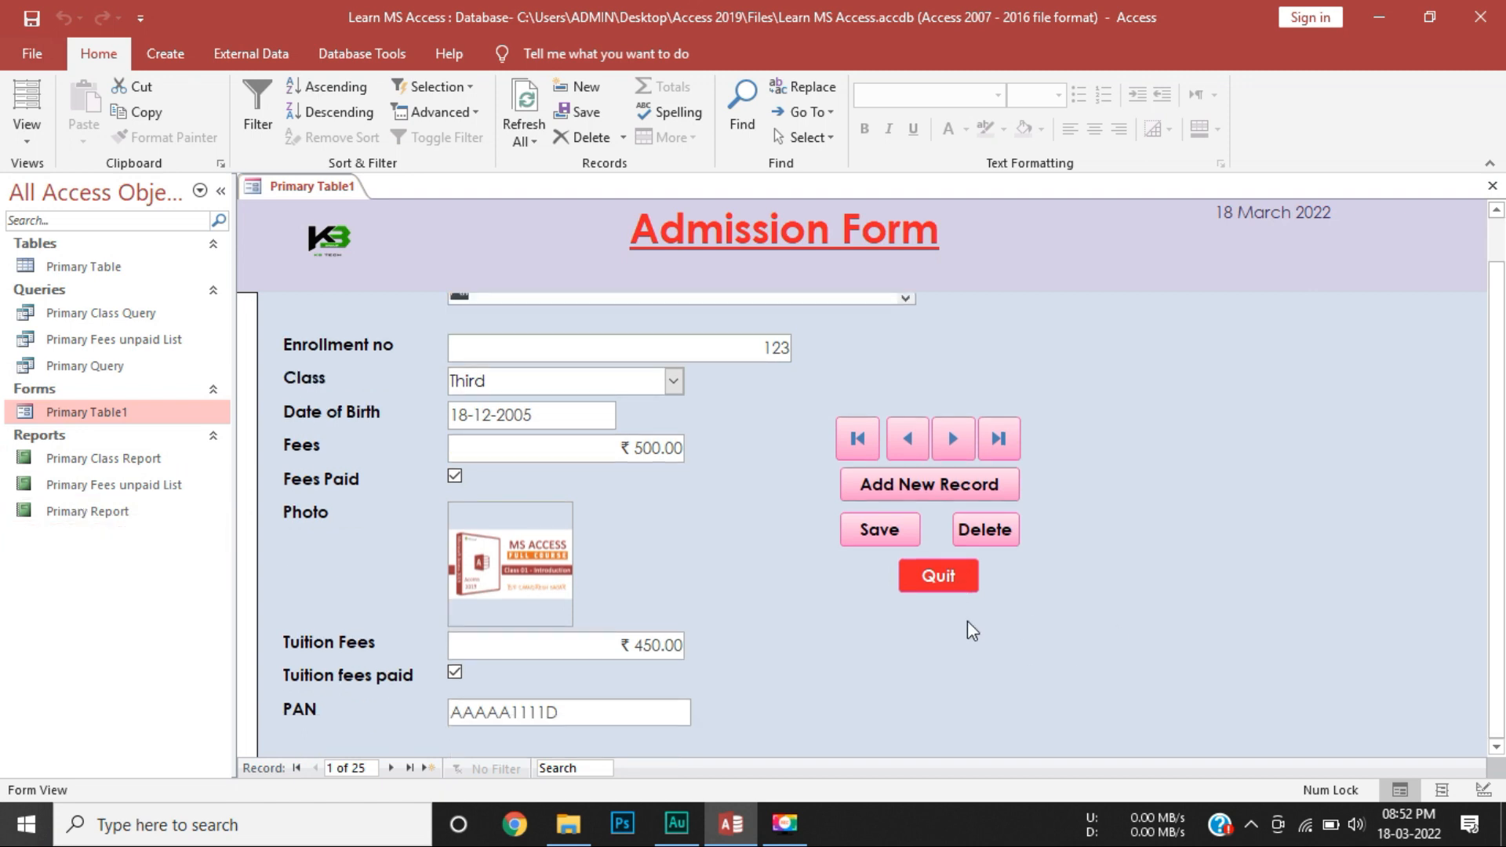
{"action": "scroll", "coordinate": [863, 611], "scroll_direction": "up", "scroll_amount": 1}
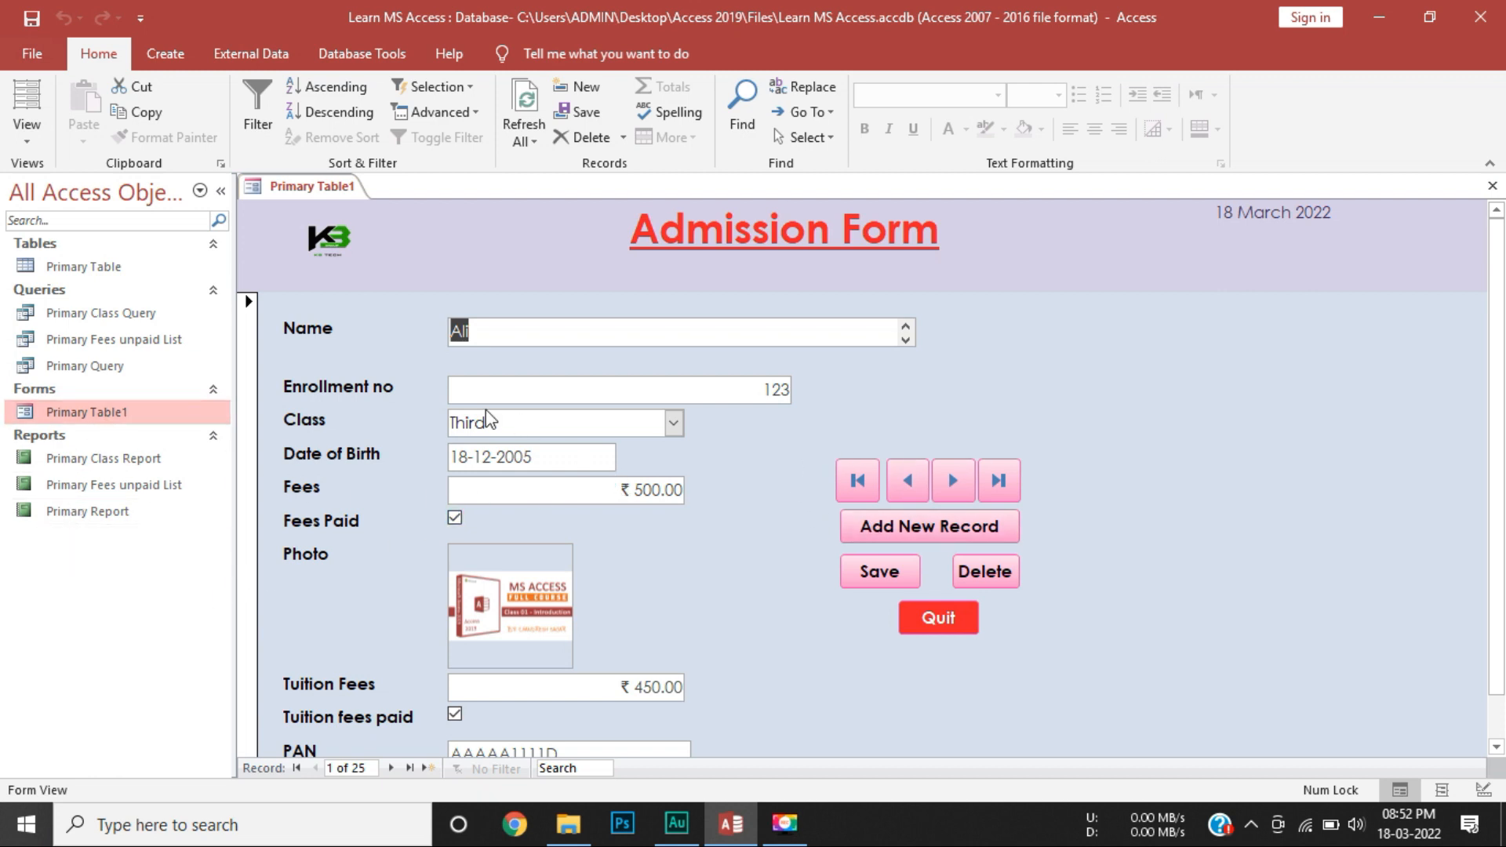
{"action": "left_click", "coordinate": [28, 131]}
Switch to Design View and draw a command button below Quit, letting the wizard open.
{"action": "left_click", "coordinate": [65, 274]}
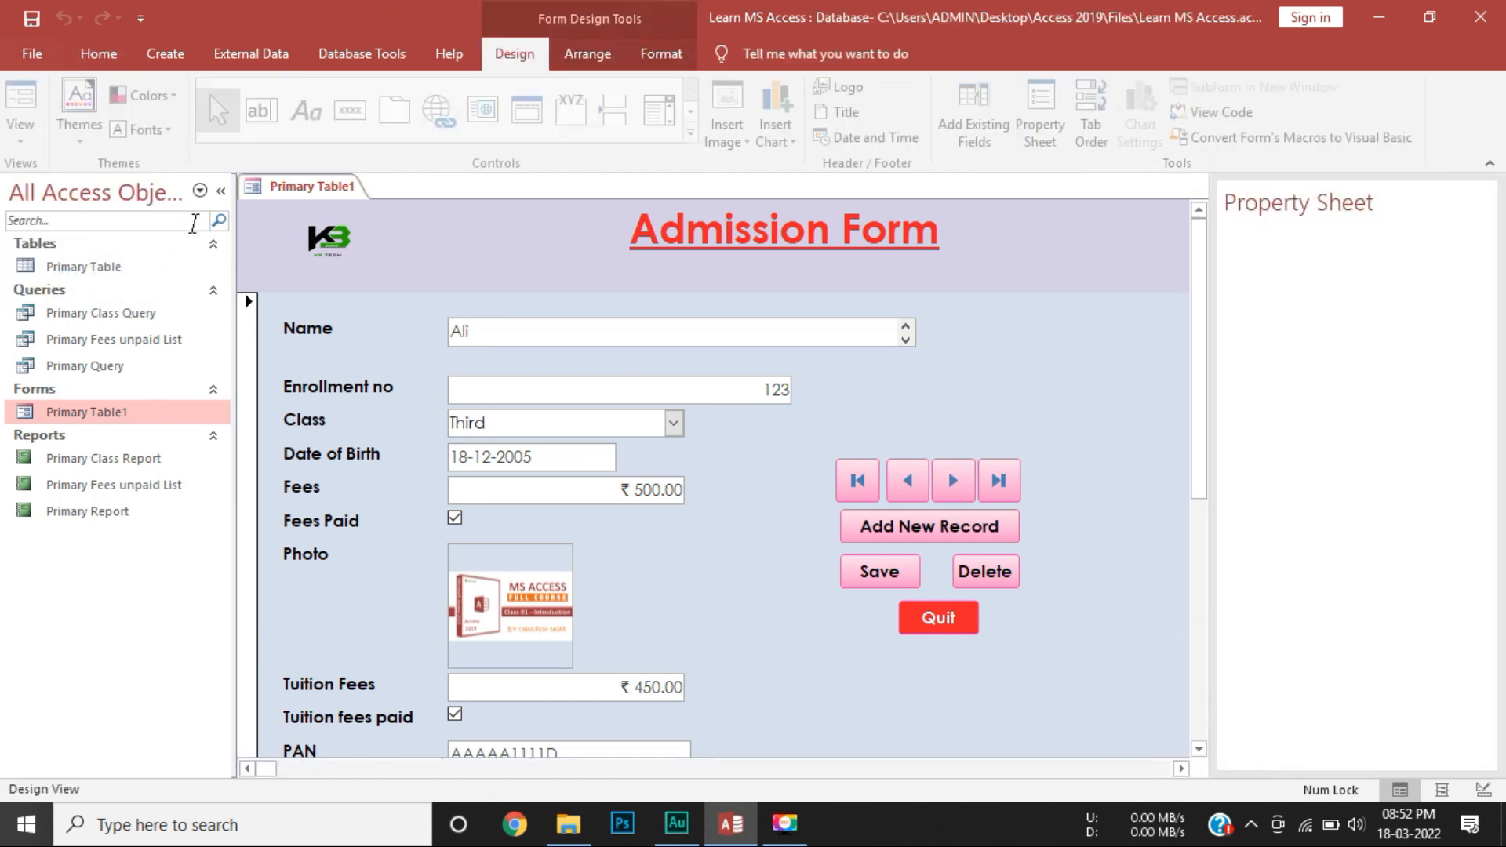
{"action": "left_click", "coordinate": [355, 112]}
{"action": "scroll", "coordinate": [954, 466], "scroll_direction": "down", "scroll_amount": 1}
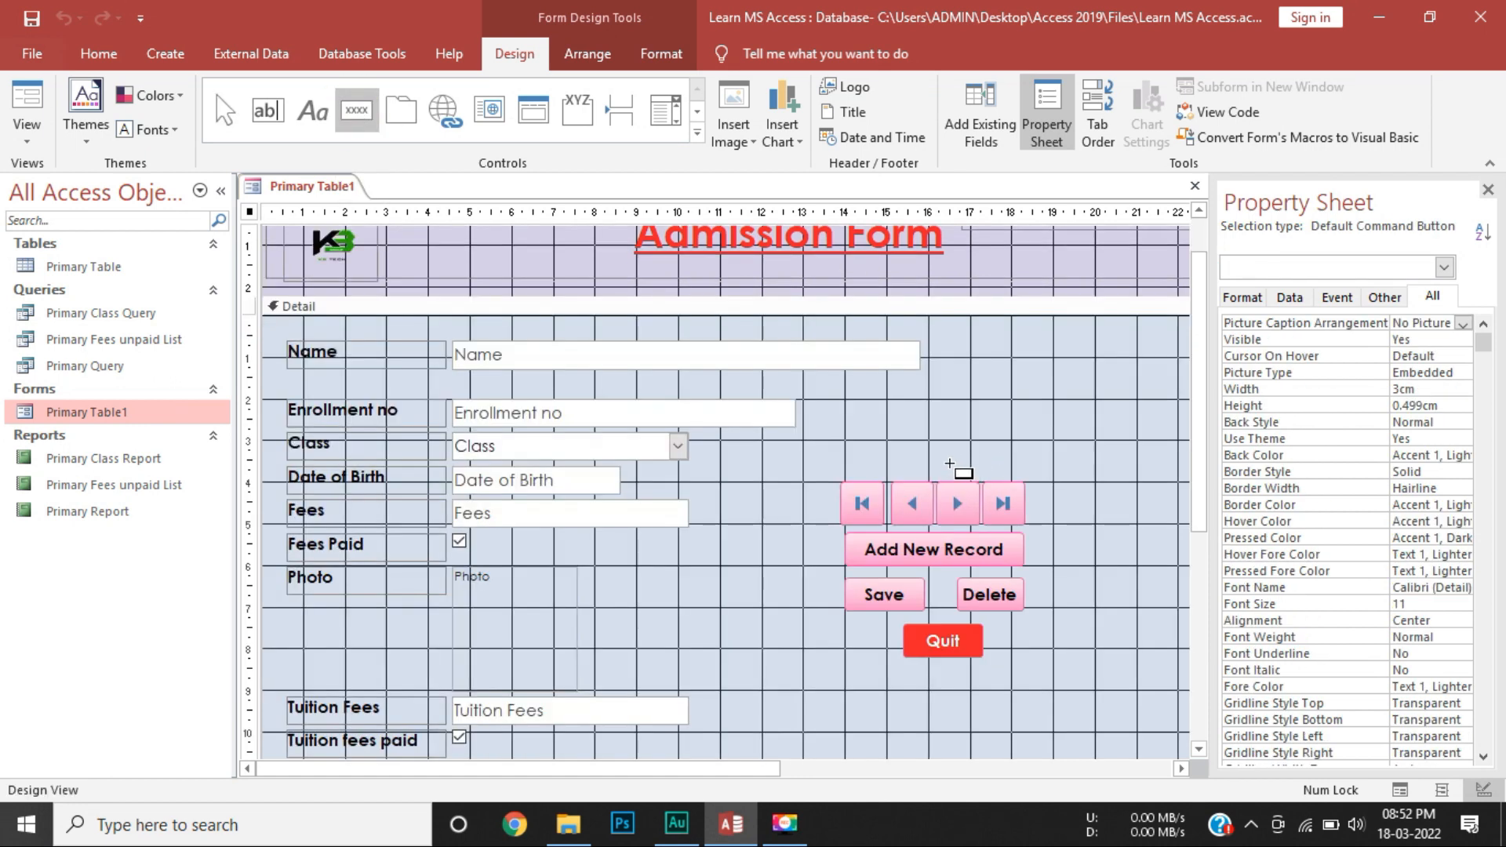
{"action": "scroll", "coordinate": [867, 471], "scroll_direction": "down", "scroll_amount": 2}
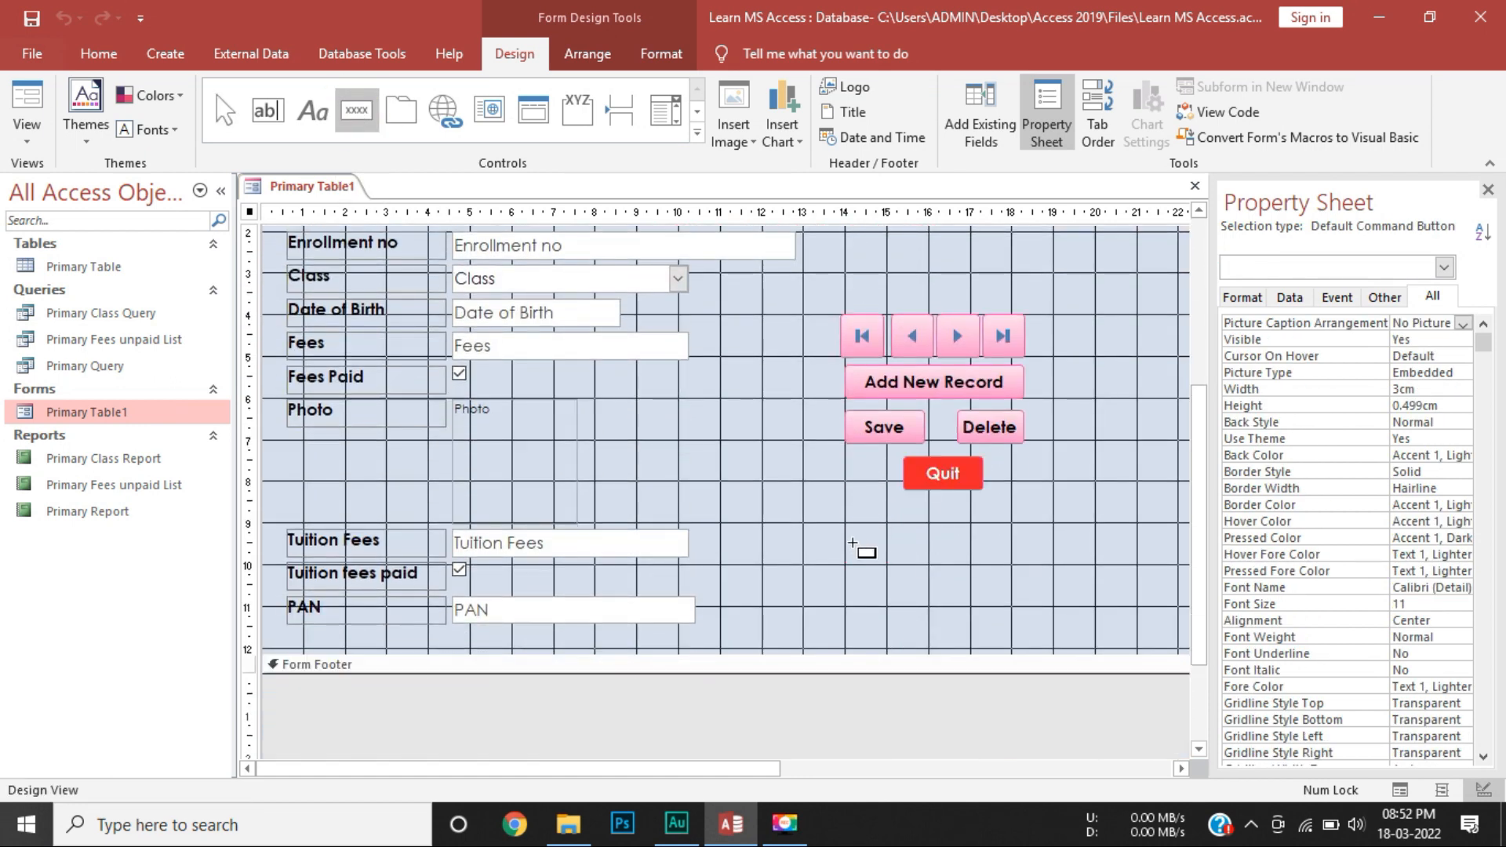
{"action": "left_click_drag", "start_coordinate": [845, 524], "coordinate": [1023, 562]}
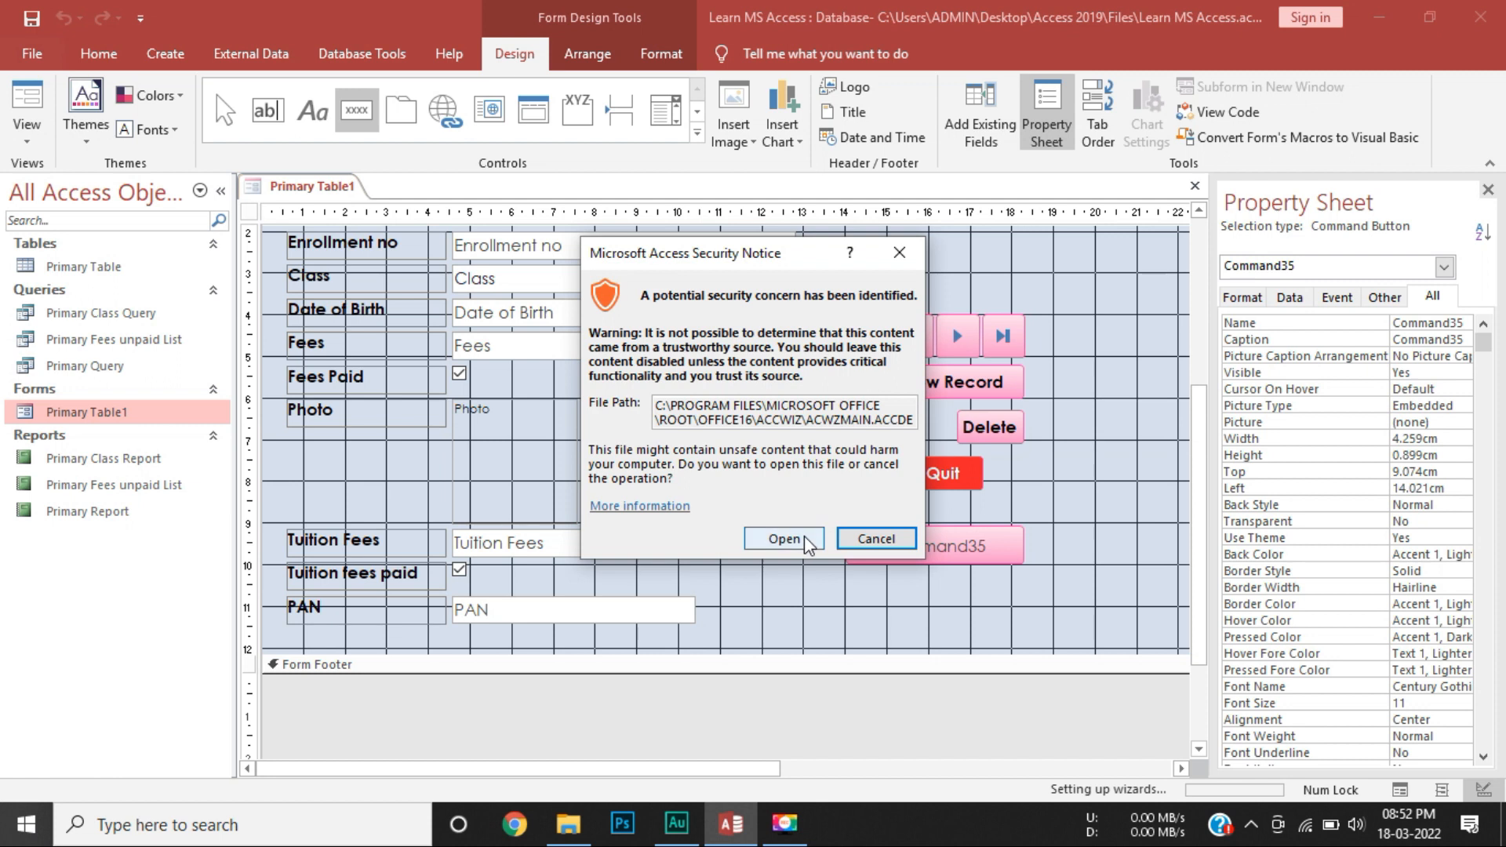
{"action": "left_click", "coordinate": [807, 542]}
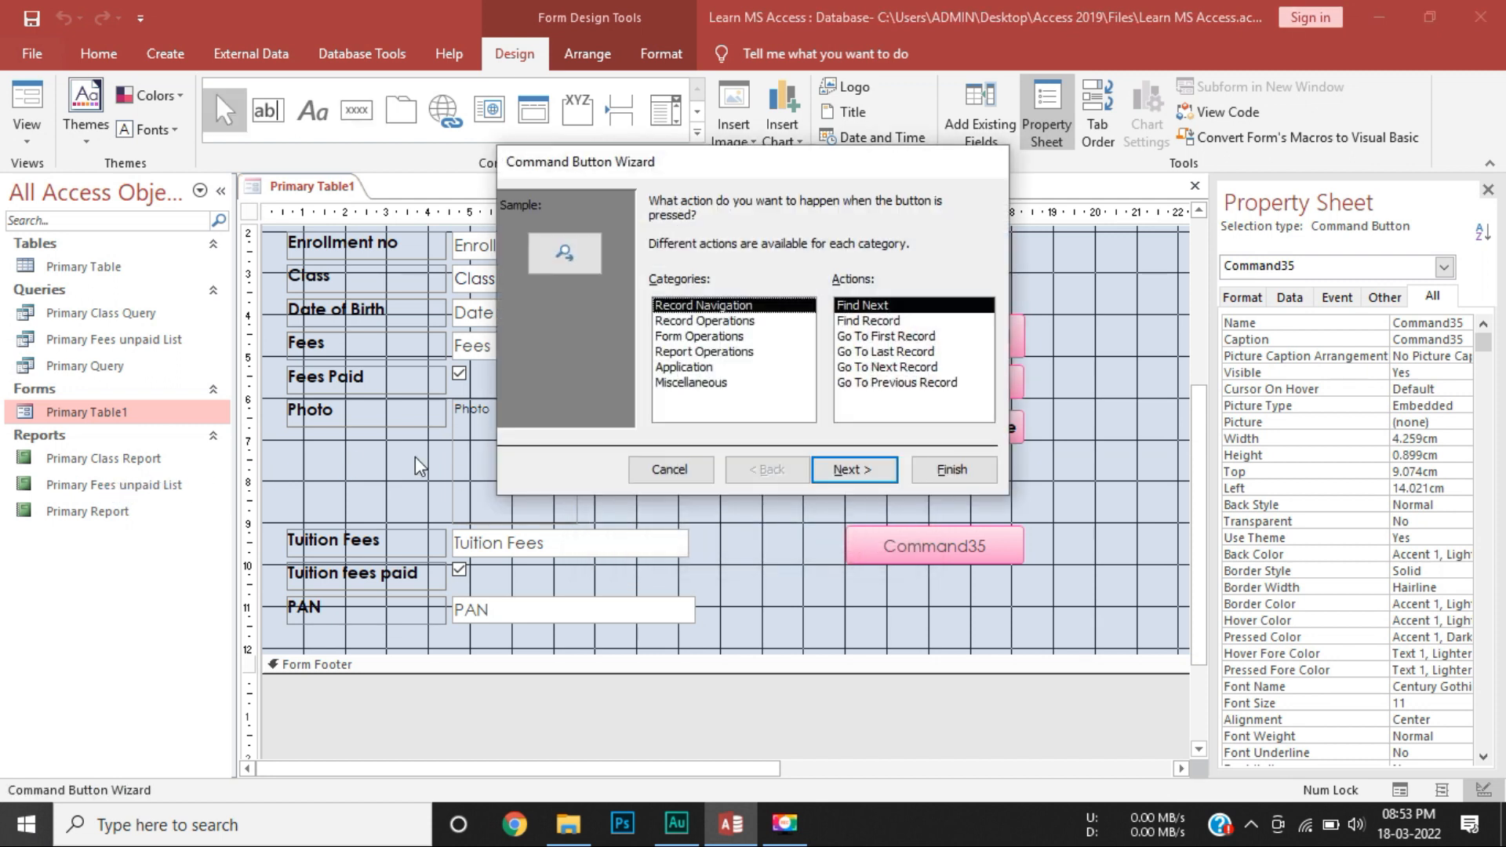
Set the new button to Report Operations > Open Report with Primary Class Report.
{"action": "left_click", "coordinate": [726, 353]}
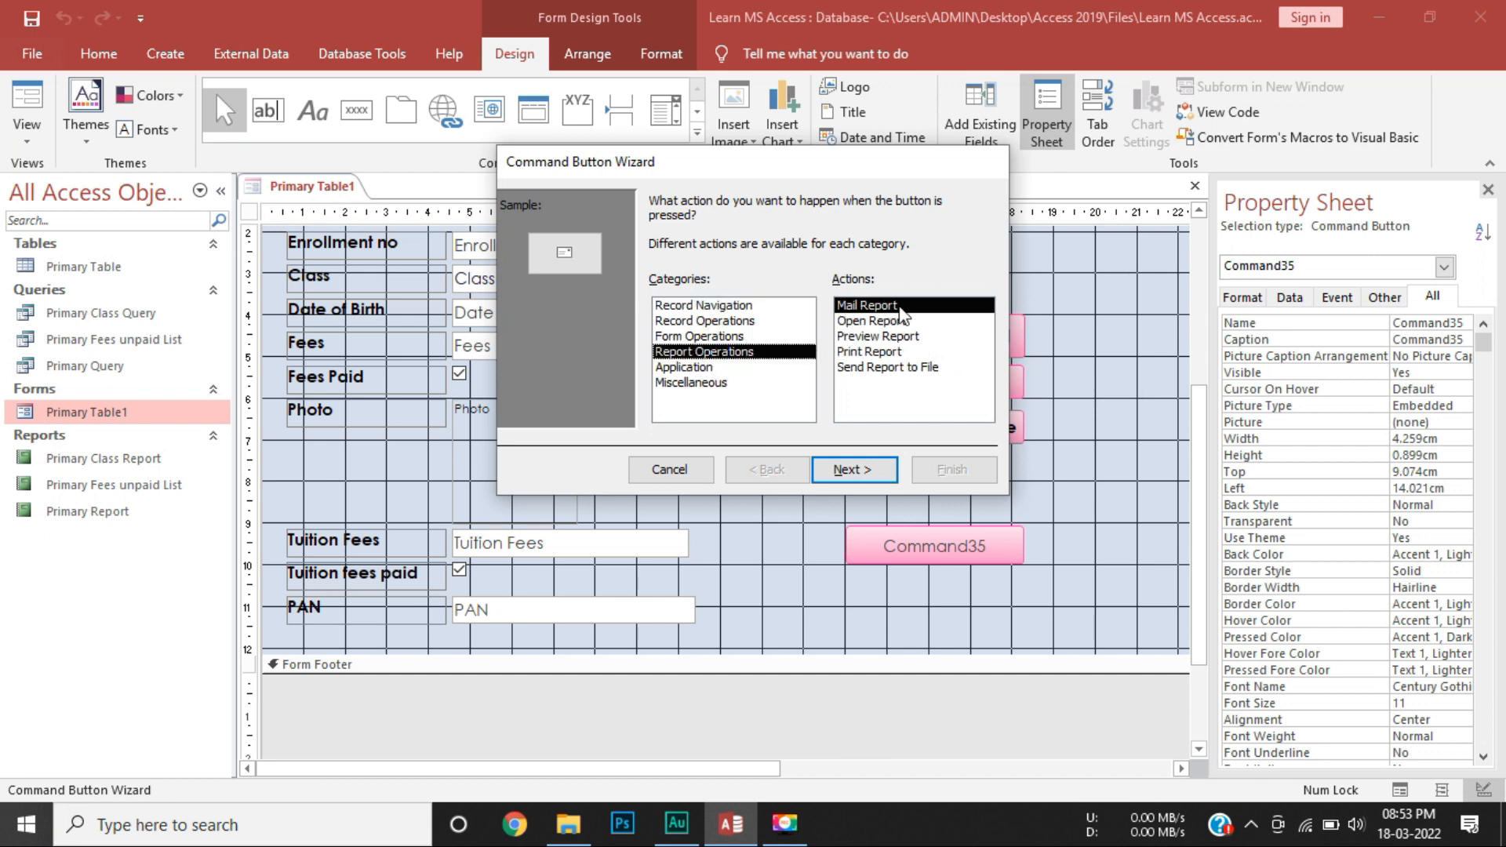
{"action": "left_click", "coordinate": [895, 323]}
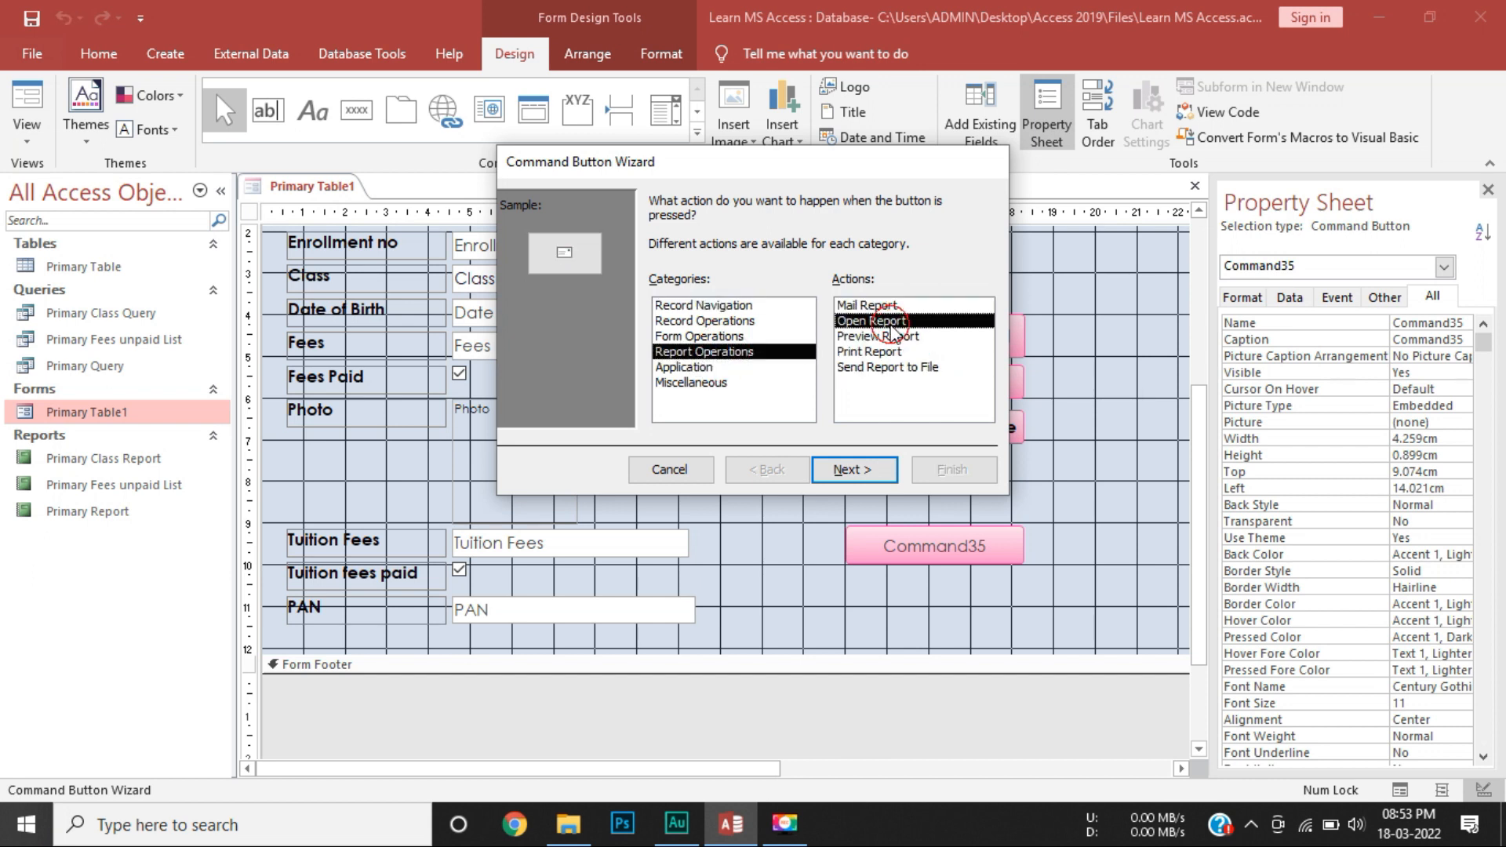
{"action": "left_click", "coordinate": [868, 470]}
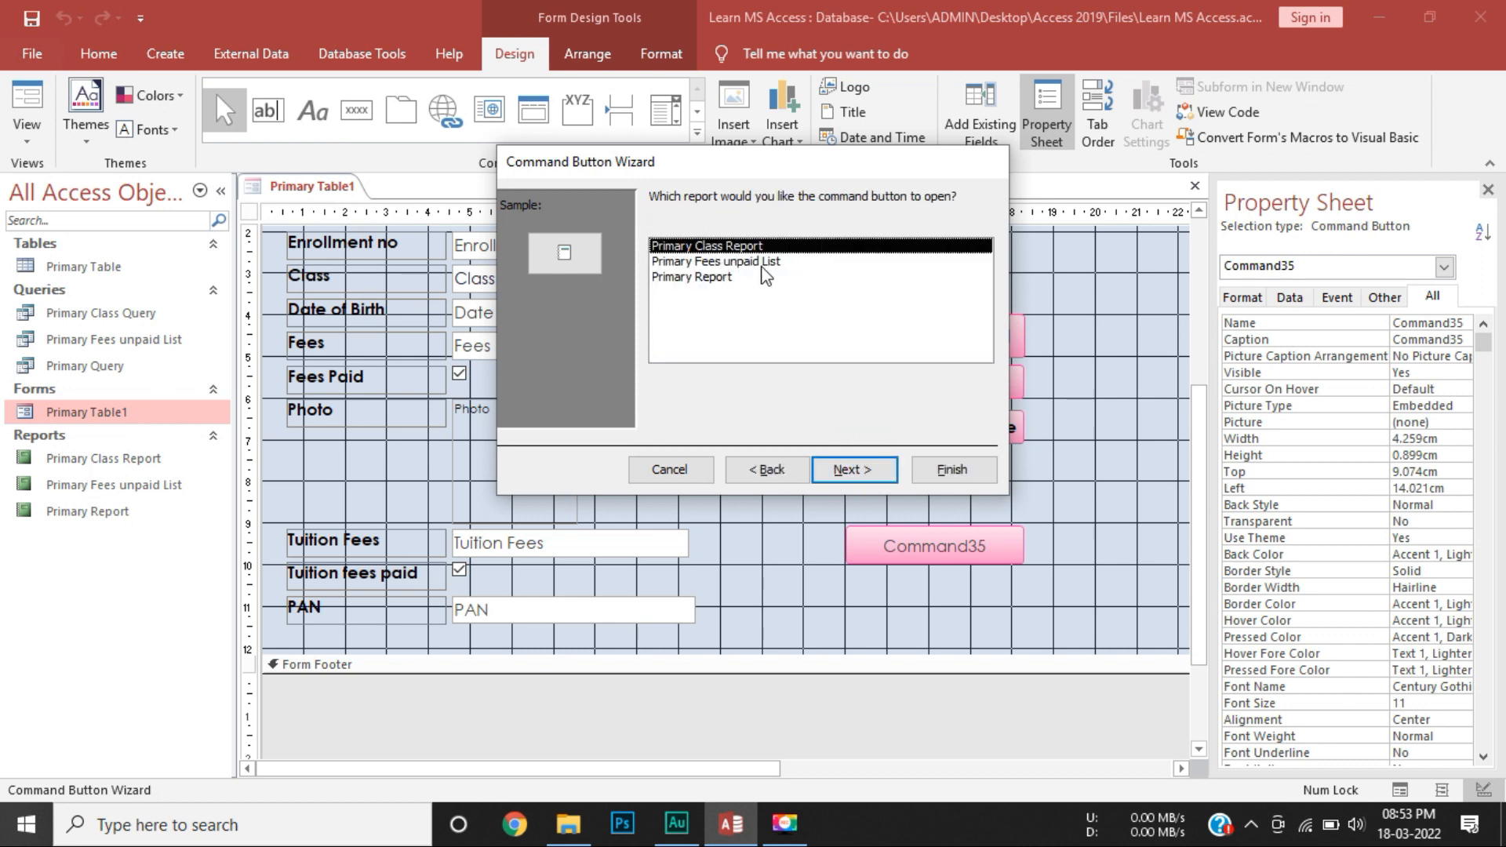
{"action": "left_click", "coordinate": [847, 470]}
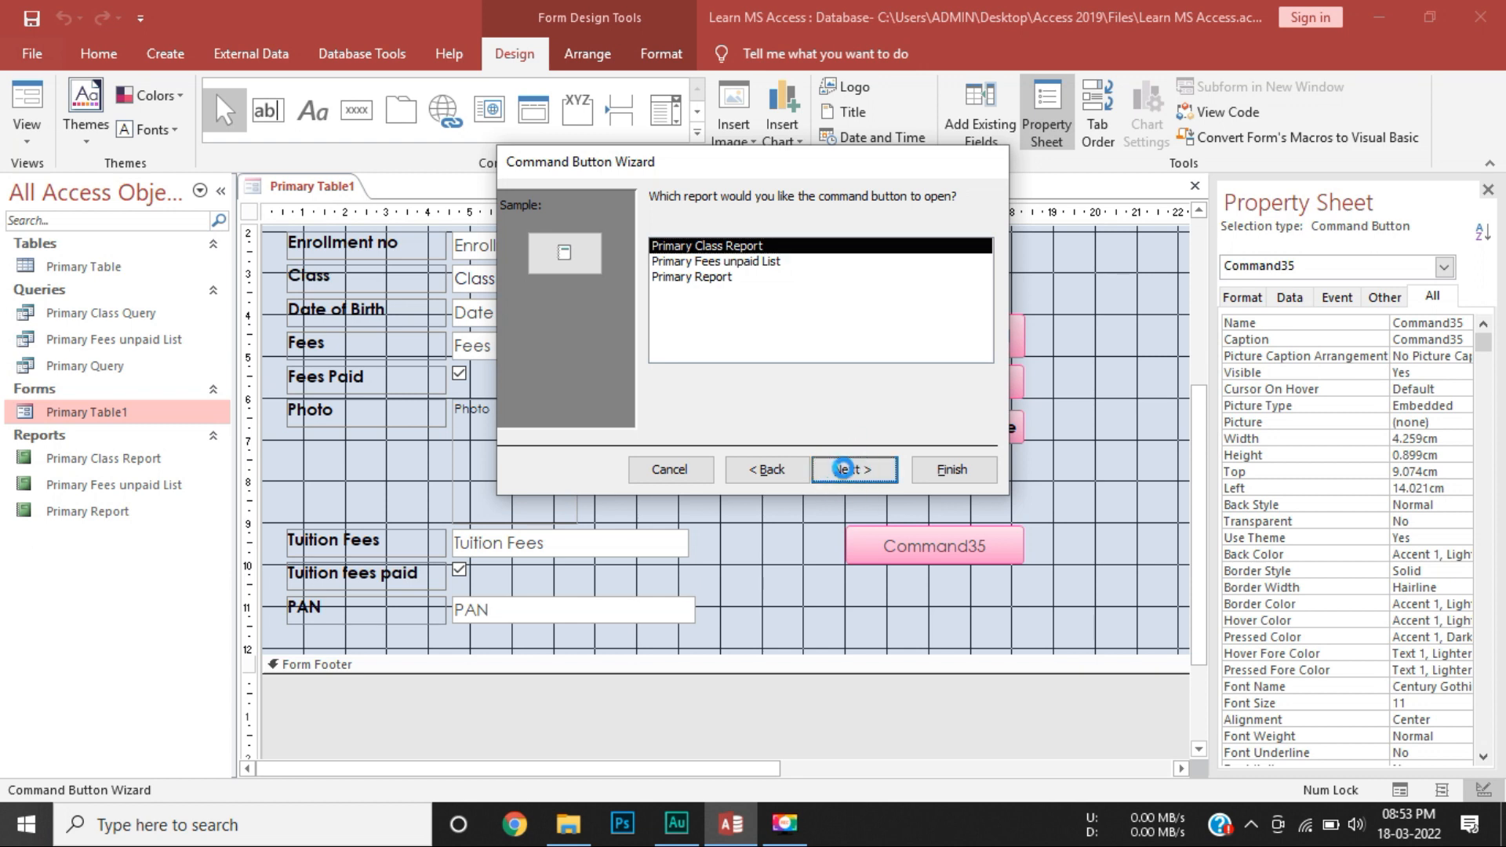
Caption the button 'Student List' and finish the wizard.
{"action": "left_click", "coordinate": [658, 292]}
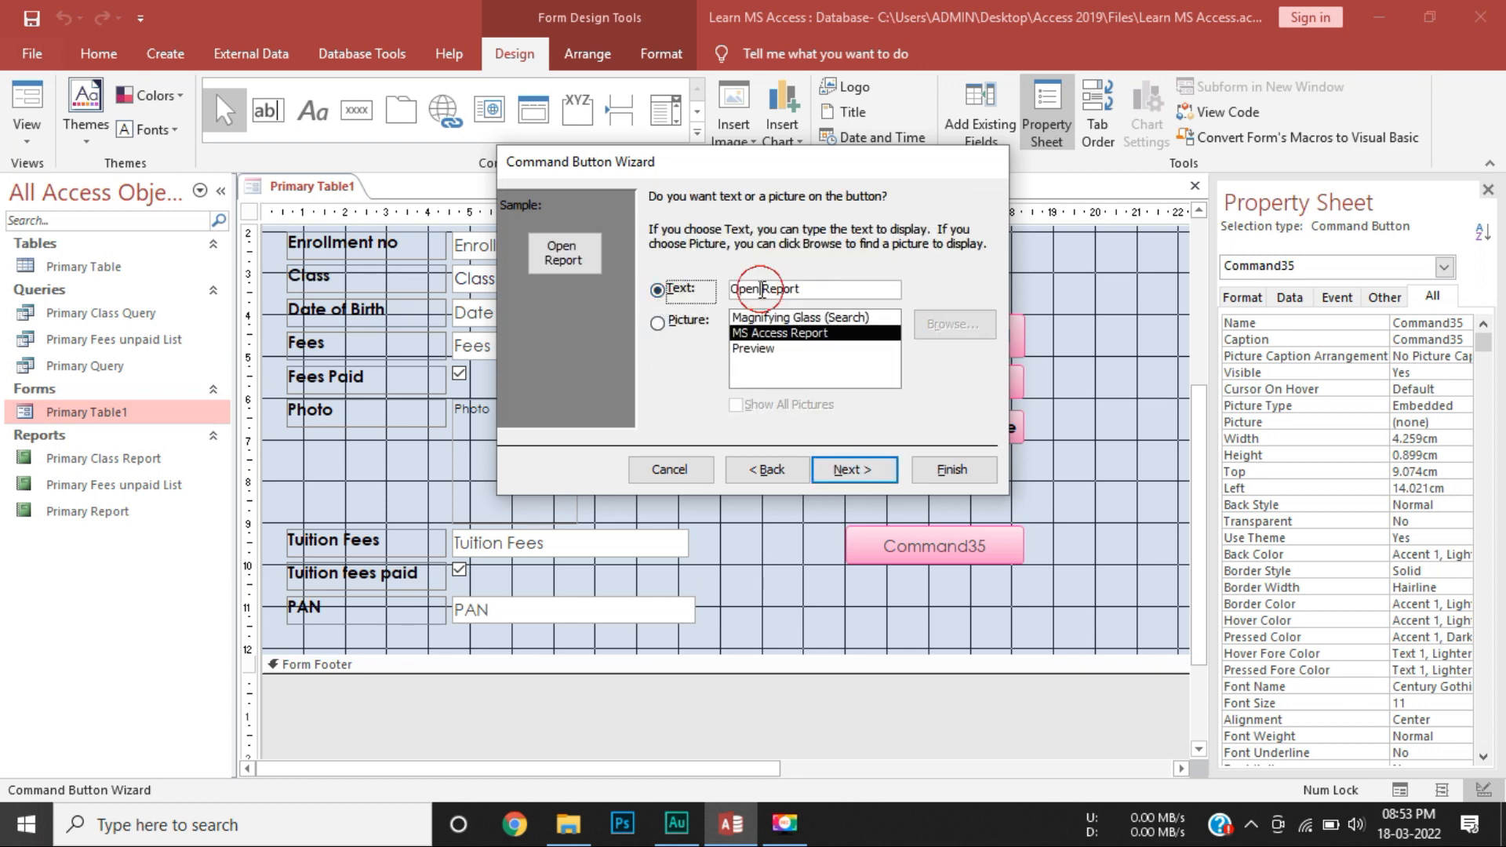
{"action": "double_click", "coordinate": [746, 291]}
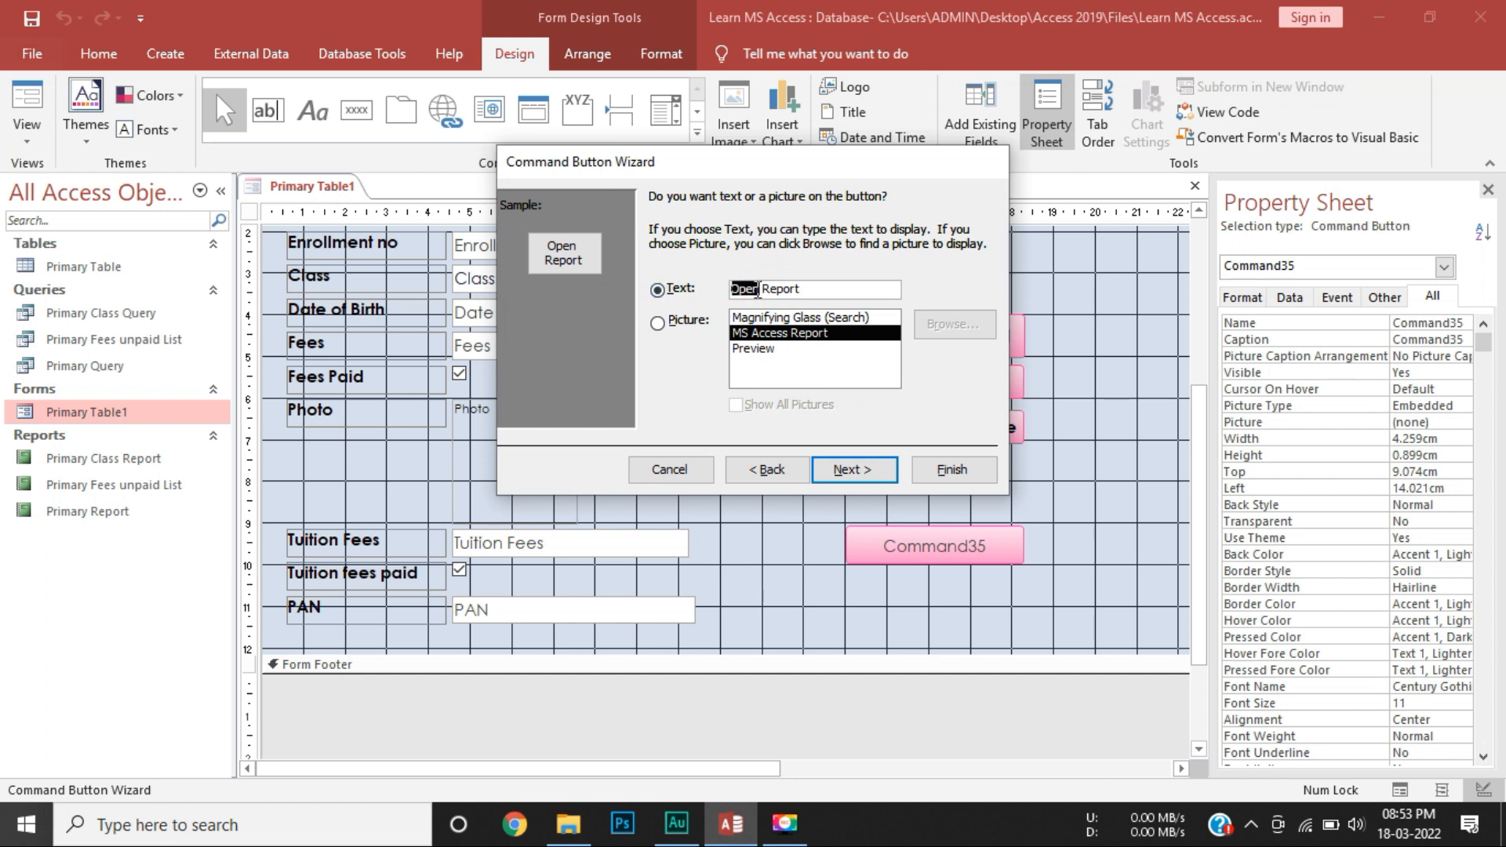
{"action": "type", "text": "Student "}
{"action": "type", "text": "List"}
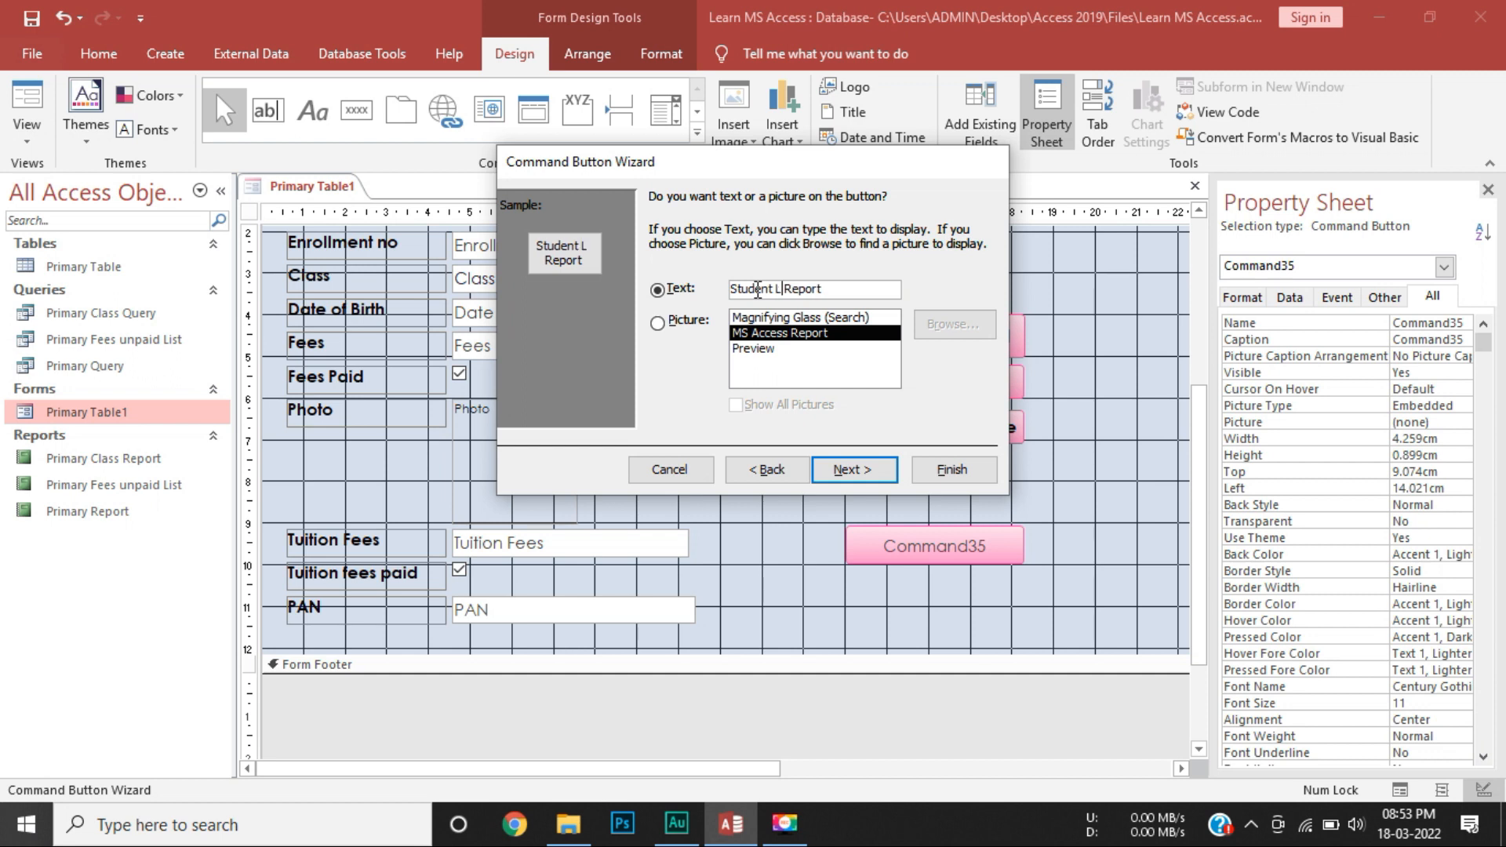
{"action": "key", "text": "Delete"}
{"action": "key", "text": "Delete"}
{"action": "key", "text": "Delete"}
{"action": "key", "text": "Delete"}
{"action": "key", "text": "Delete"}
{"action": "key", "text": "Delete"}
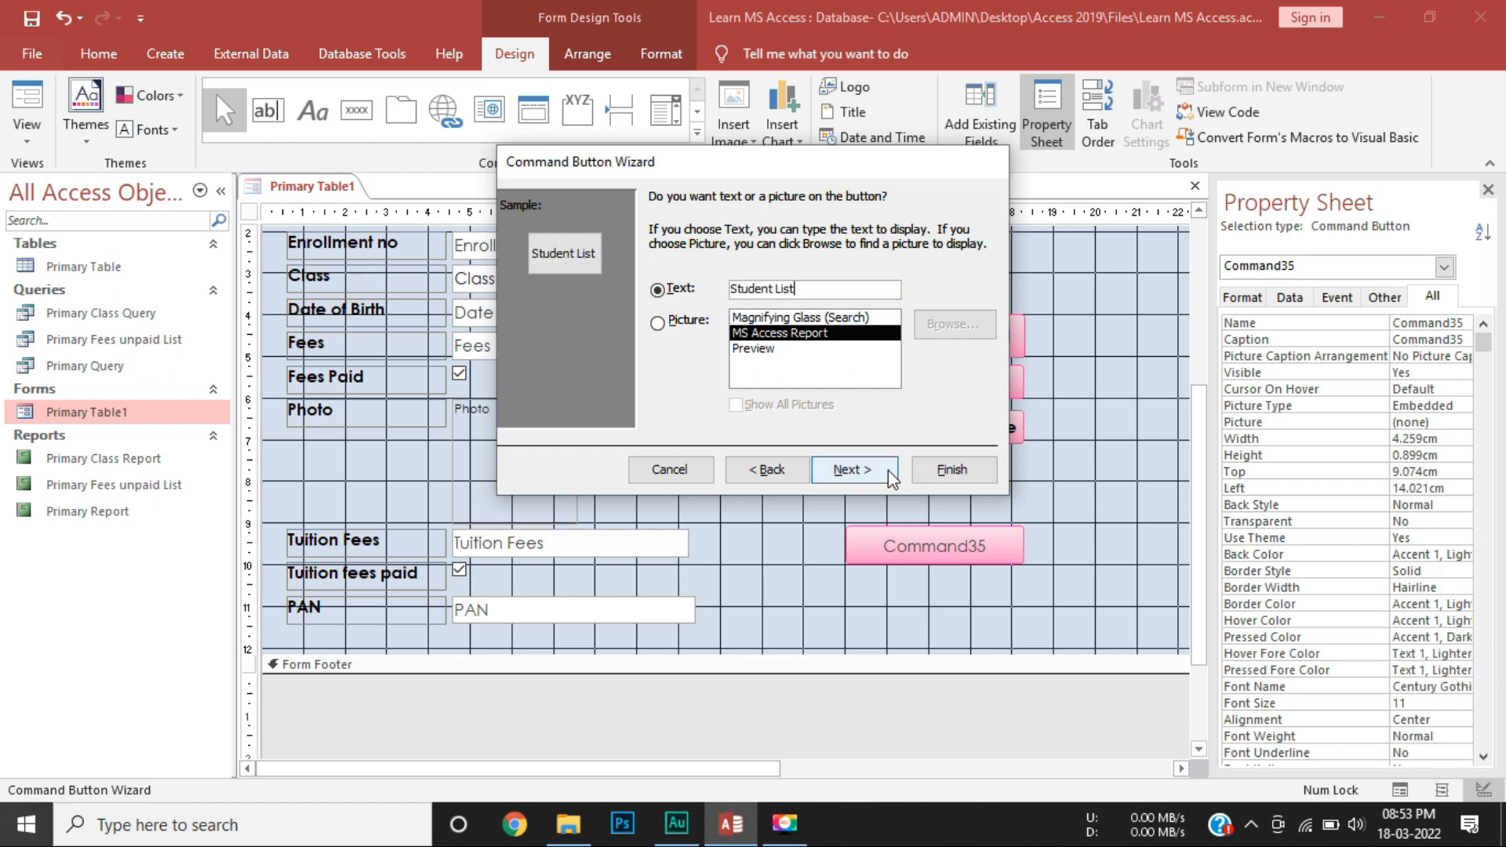
{"action": "left_click", "coordinate": [854, 470]}
{"action": "left_click", "coordinate": [934, 472]}
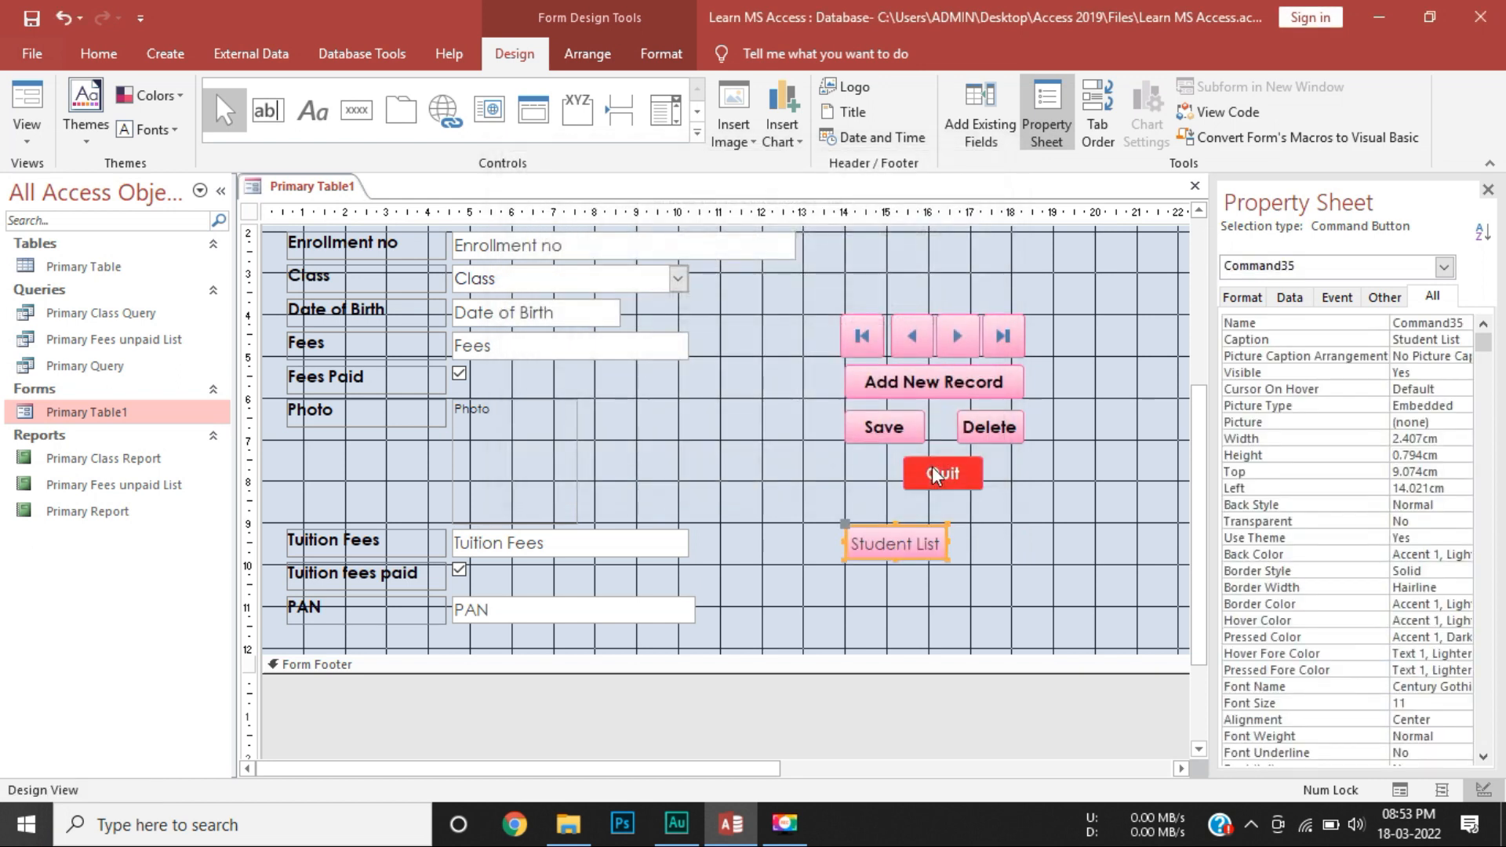
Widen the Student List button.
{"action": "left_click_drag", "start_coordinate": [946, 541], "coordinate": [972, 519]}
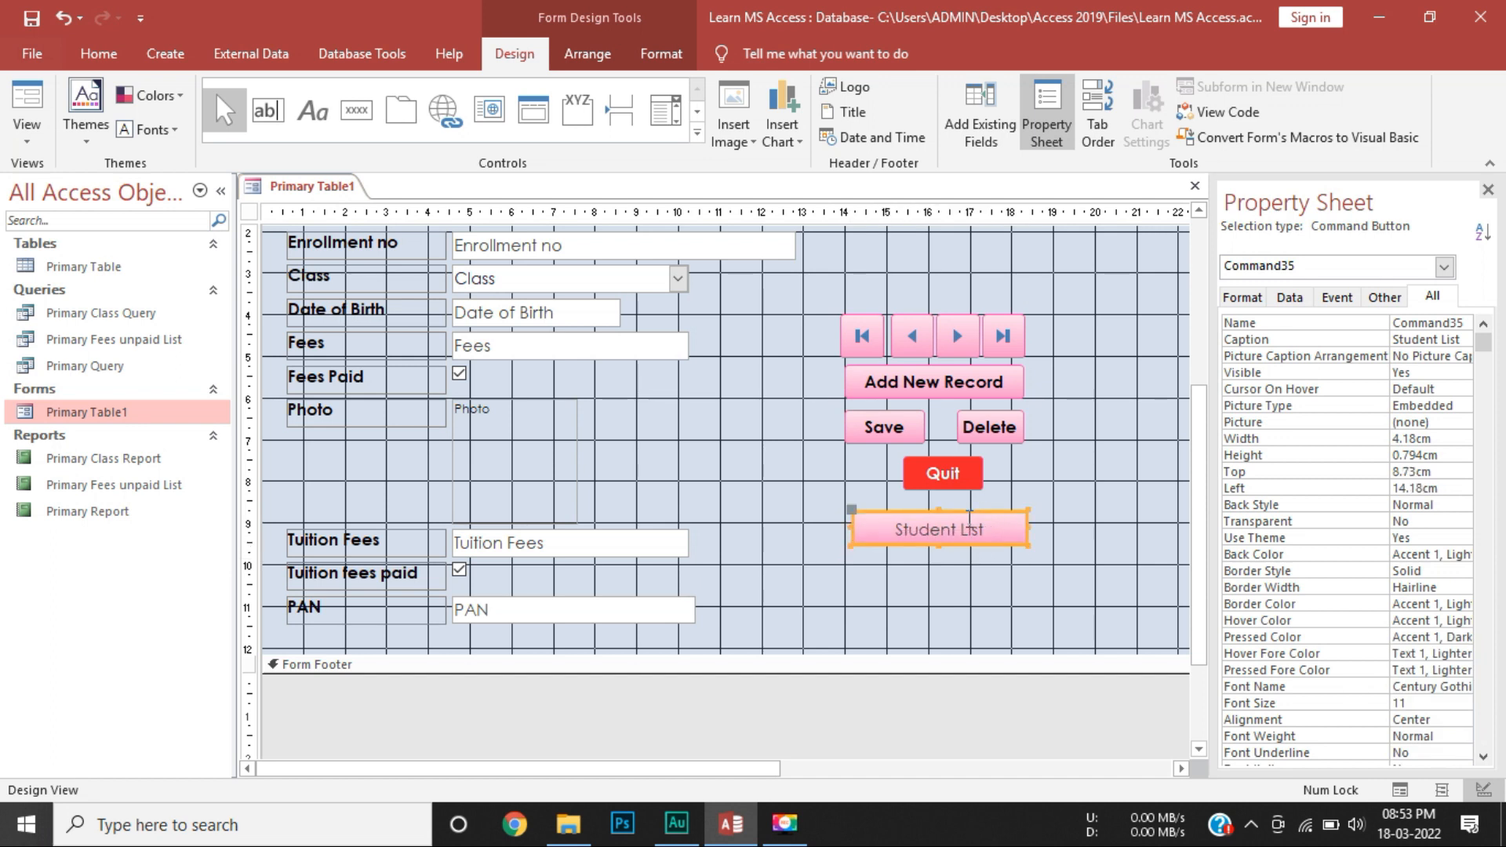
{"action": "scroll", "coordinate": [970, 520], "scroll_direction": "up", "scroll_amount": 3}
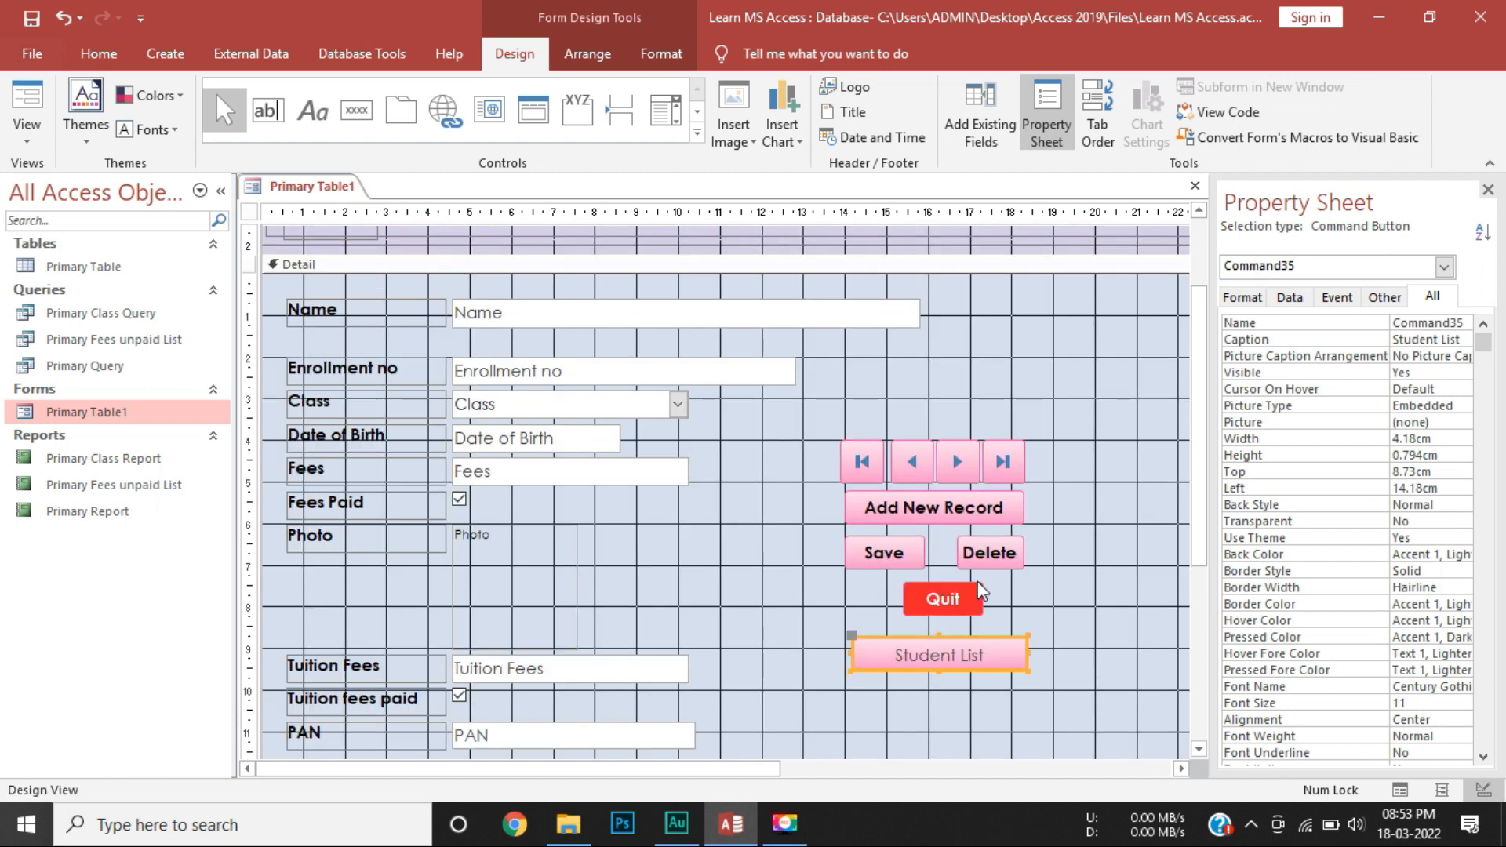
{"action": "scroll", "coordinate": [980, 592], "scroll_direction": "up", "scroll_amount": 1}
Copy the Save button's bold formatting onto Student List and return to Form View.
{"action": "left_click", "coordinate": [914, 602]}
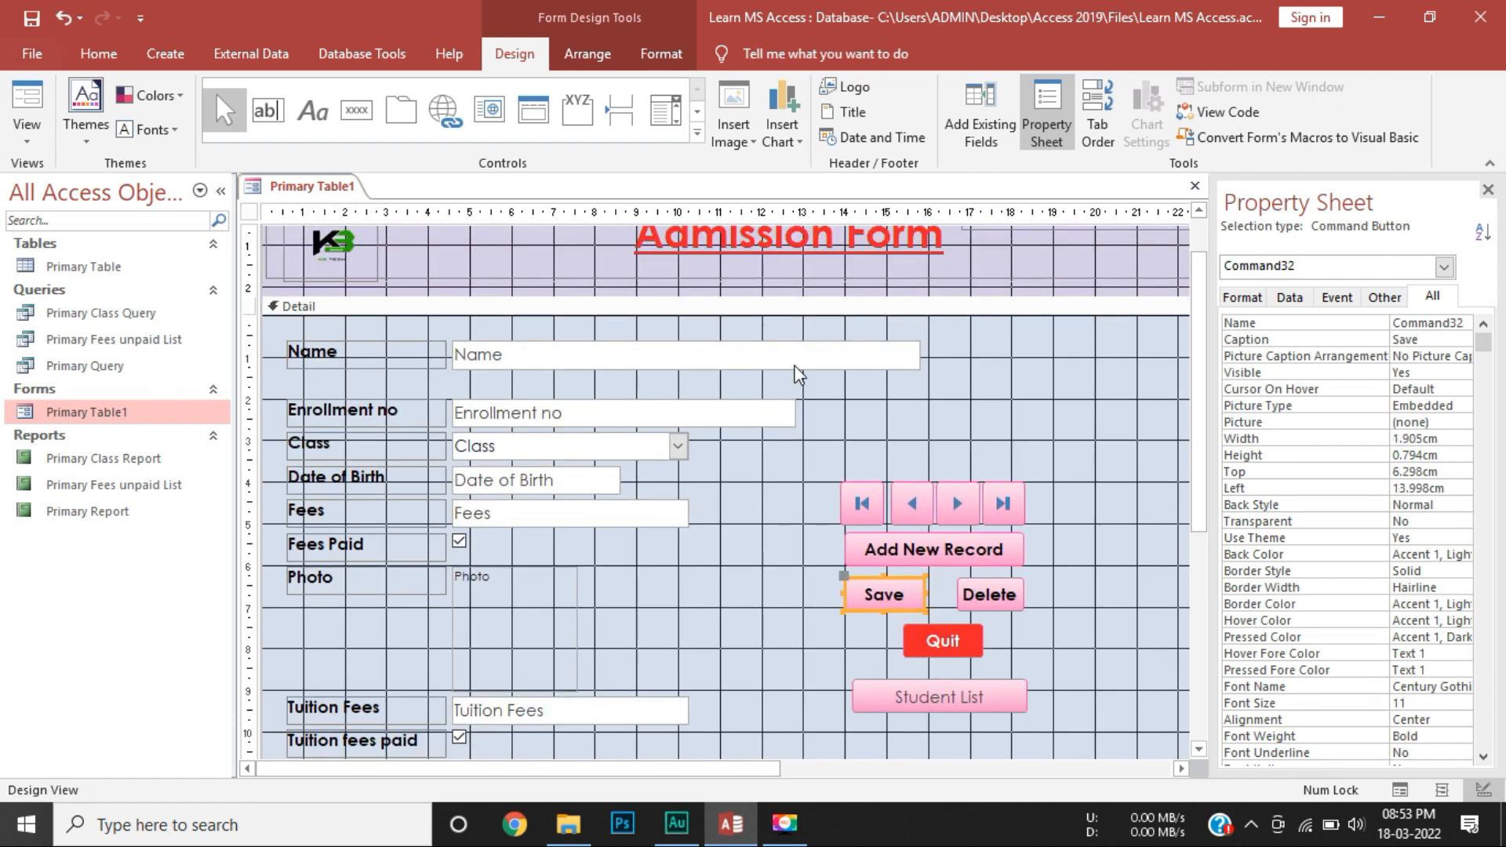
{"action": "left_click", "coordinate": [661, 53]}
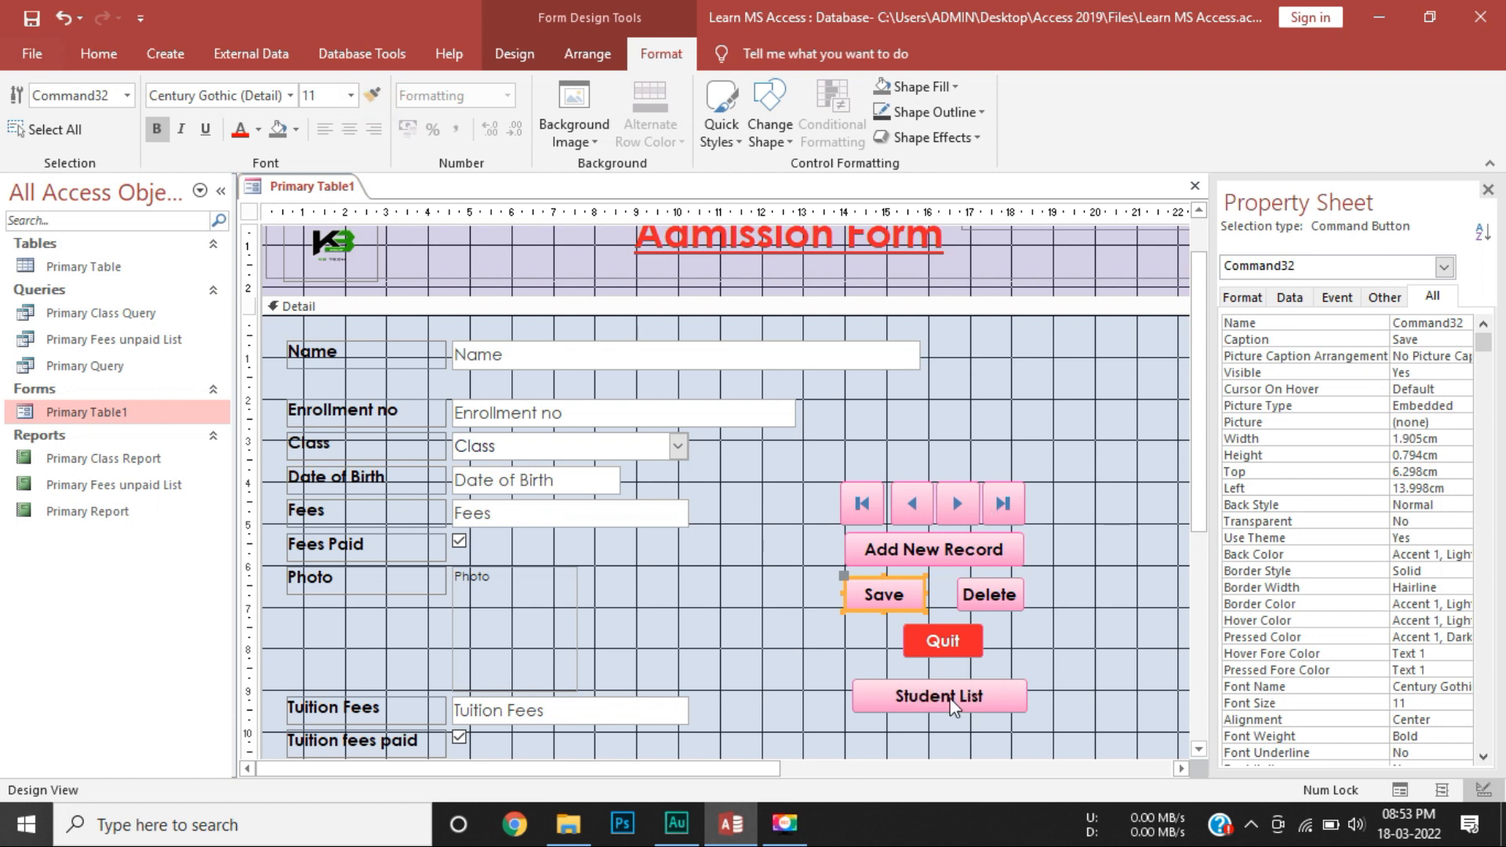
{"action": "scroll", "coordinate": [951, 701], "scroll_direction": "down", "scroll_amount": 1}
{"action": "scroll", "coordinate": [947, 674], "scroll_direction": "down", "scroll_amount": 1}
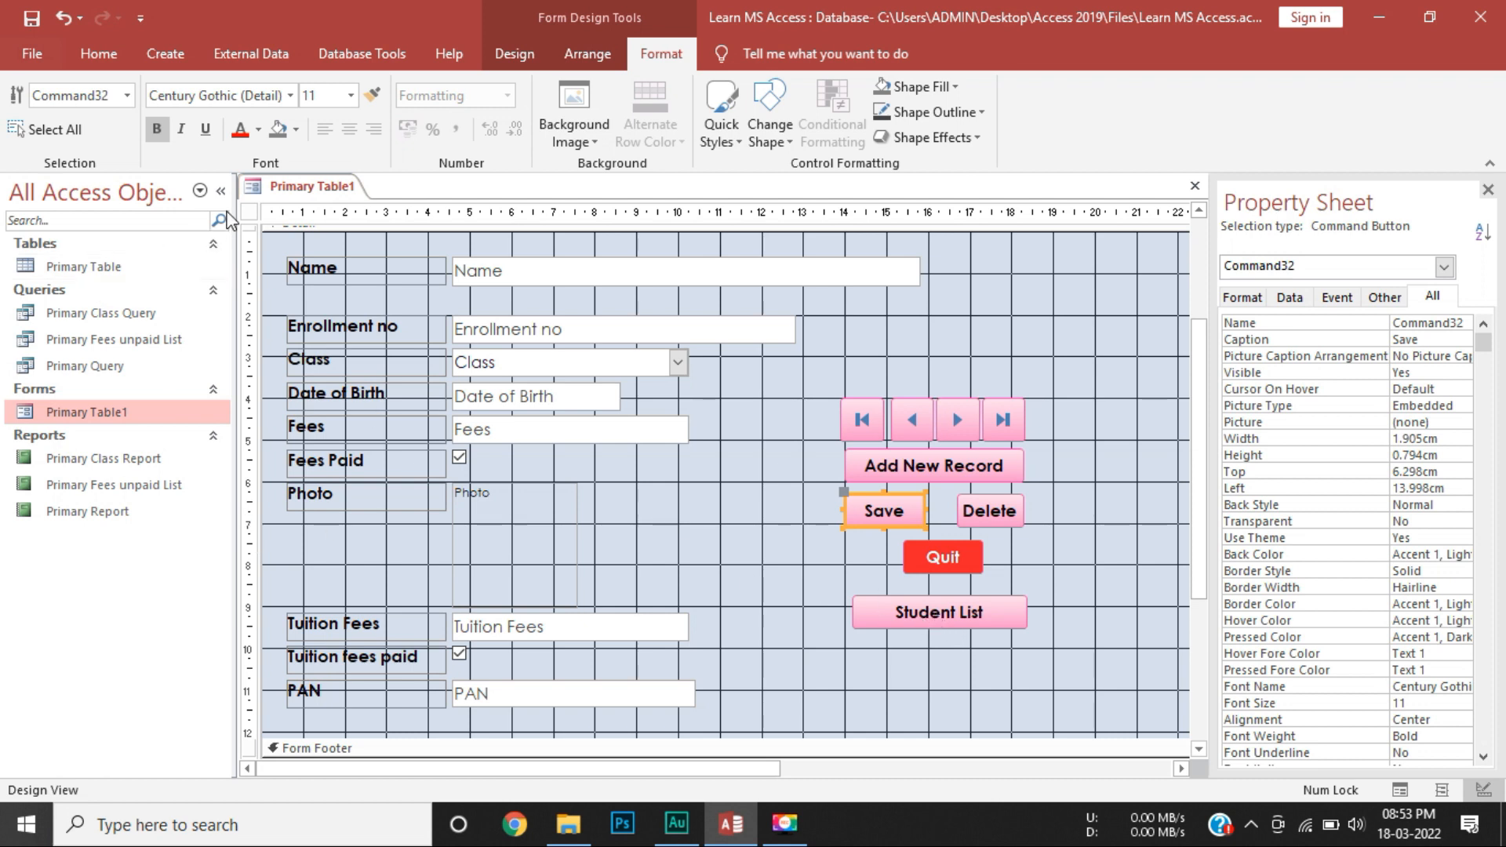
{"action": "left_click", "coordinate": [512, 53]}
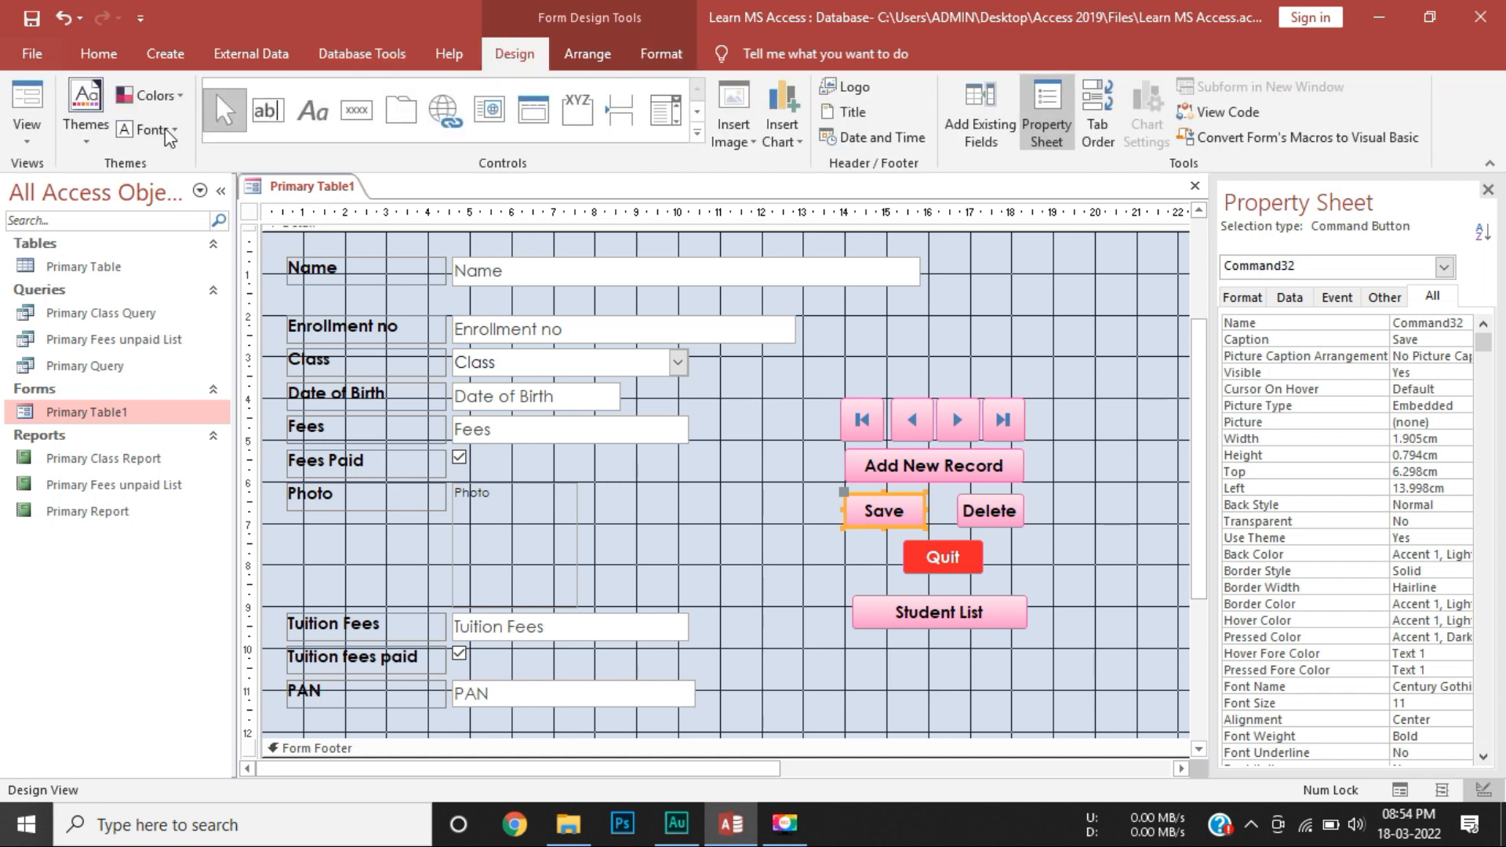
{"action": "left_click", "coordinate": [27, 110]}
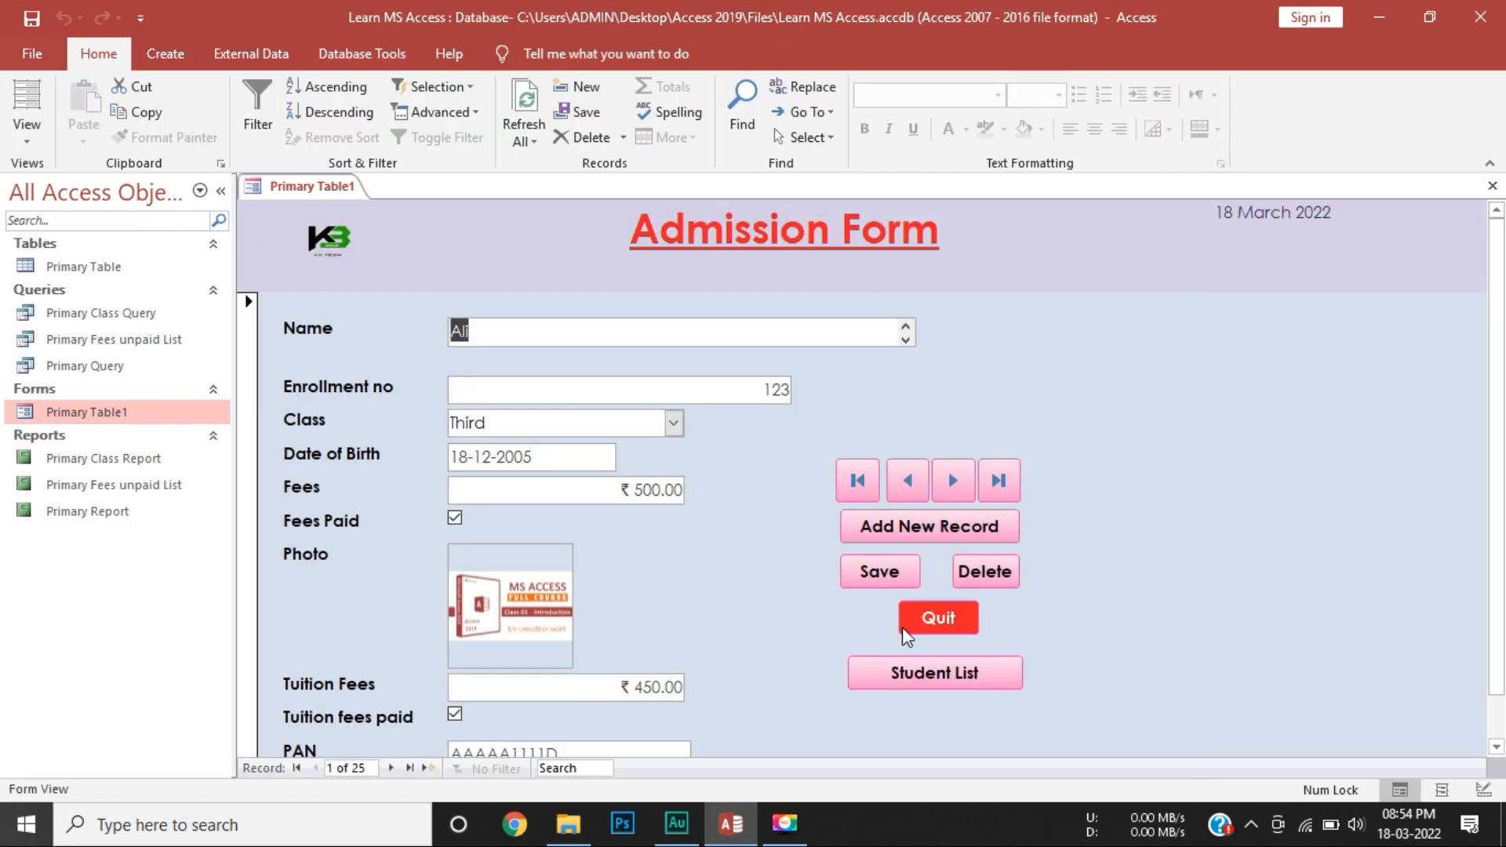
Test the Student List button by running the report for class First.
{"action": "scroll", "coordinate": [902, 631], "scroll_direction": "down", "scroll_amount": 1}
{"action": "left_click", "coordinate": [938, 630]}
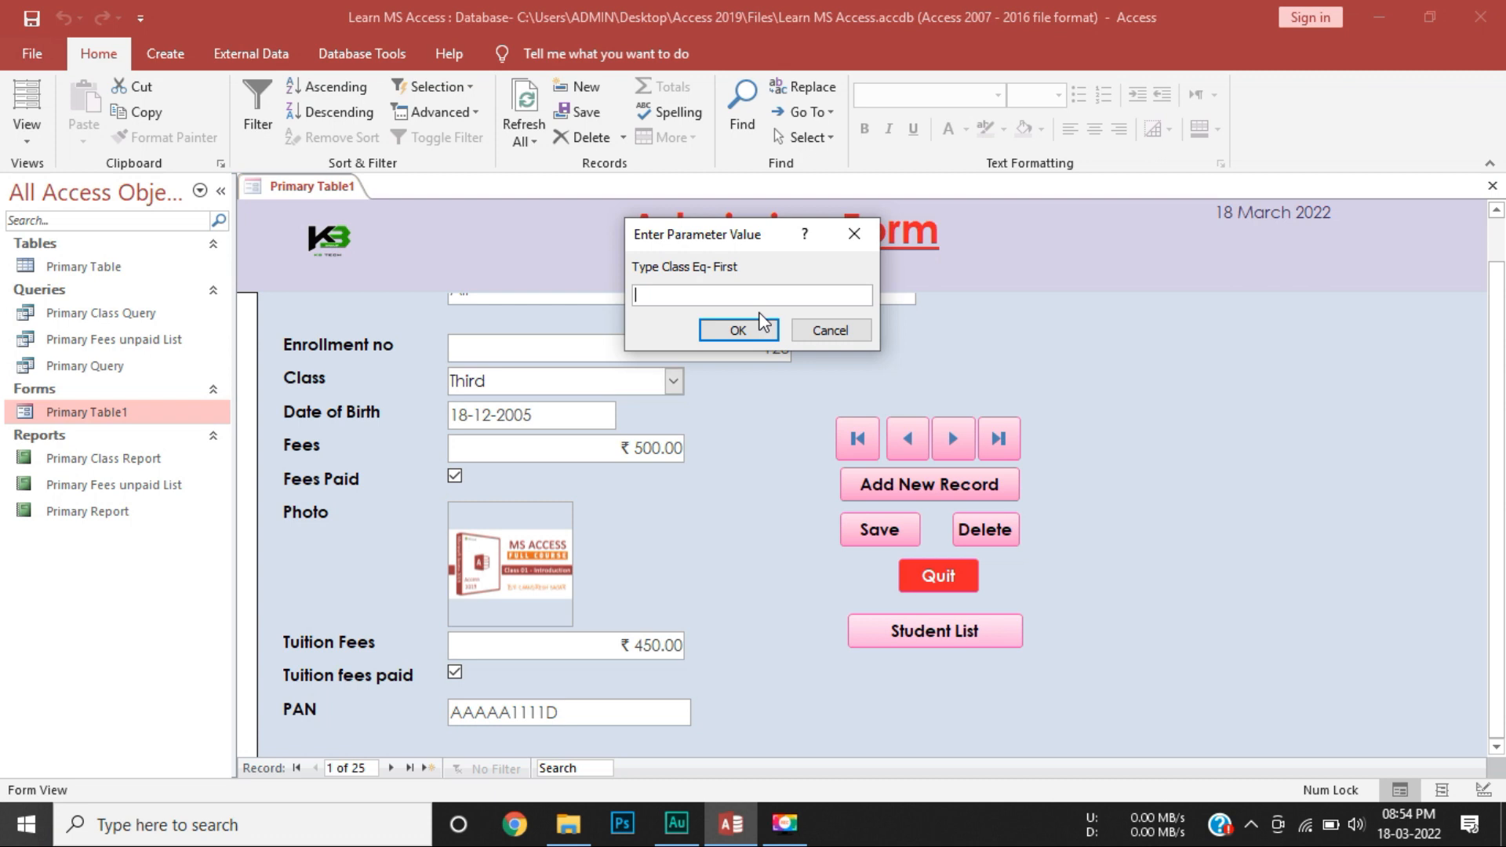
{"action": "type", "text": "First"}
{"action": "left_click", "coordinate": [755, 322]}
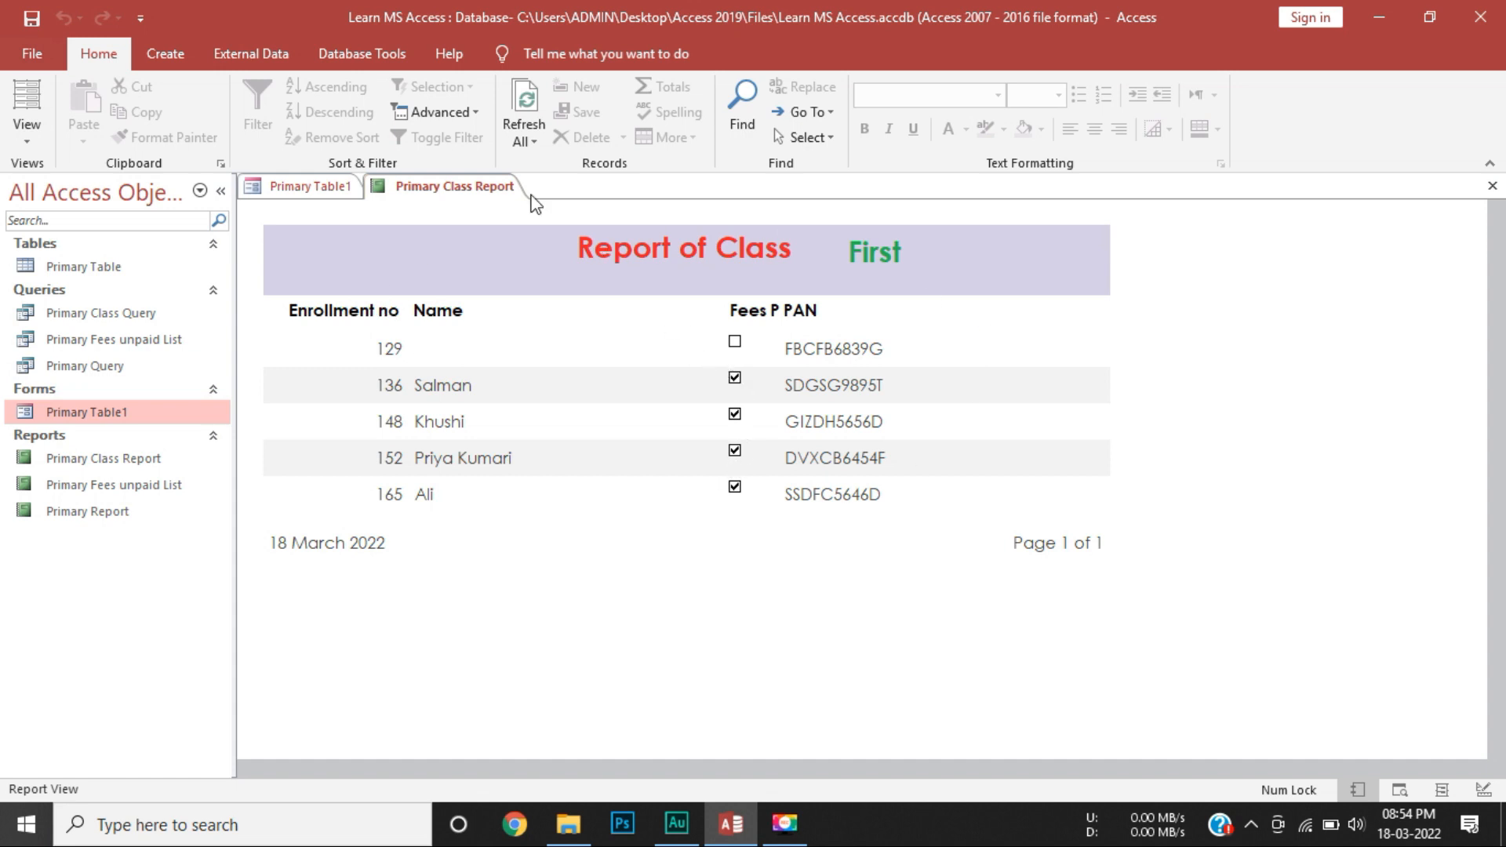
Close the Primary Class Report, rerun Student List, and cancel the class prompt.
{"action": "left_click", "coordinate": [329, 193]}
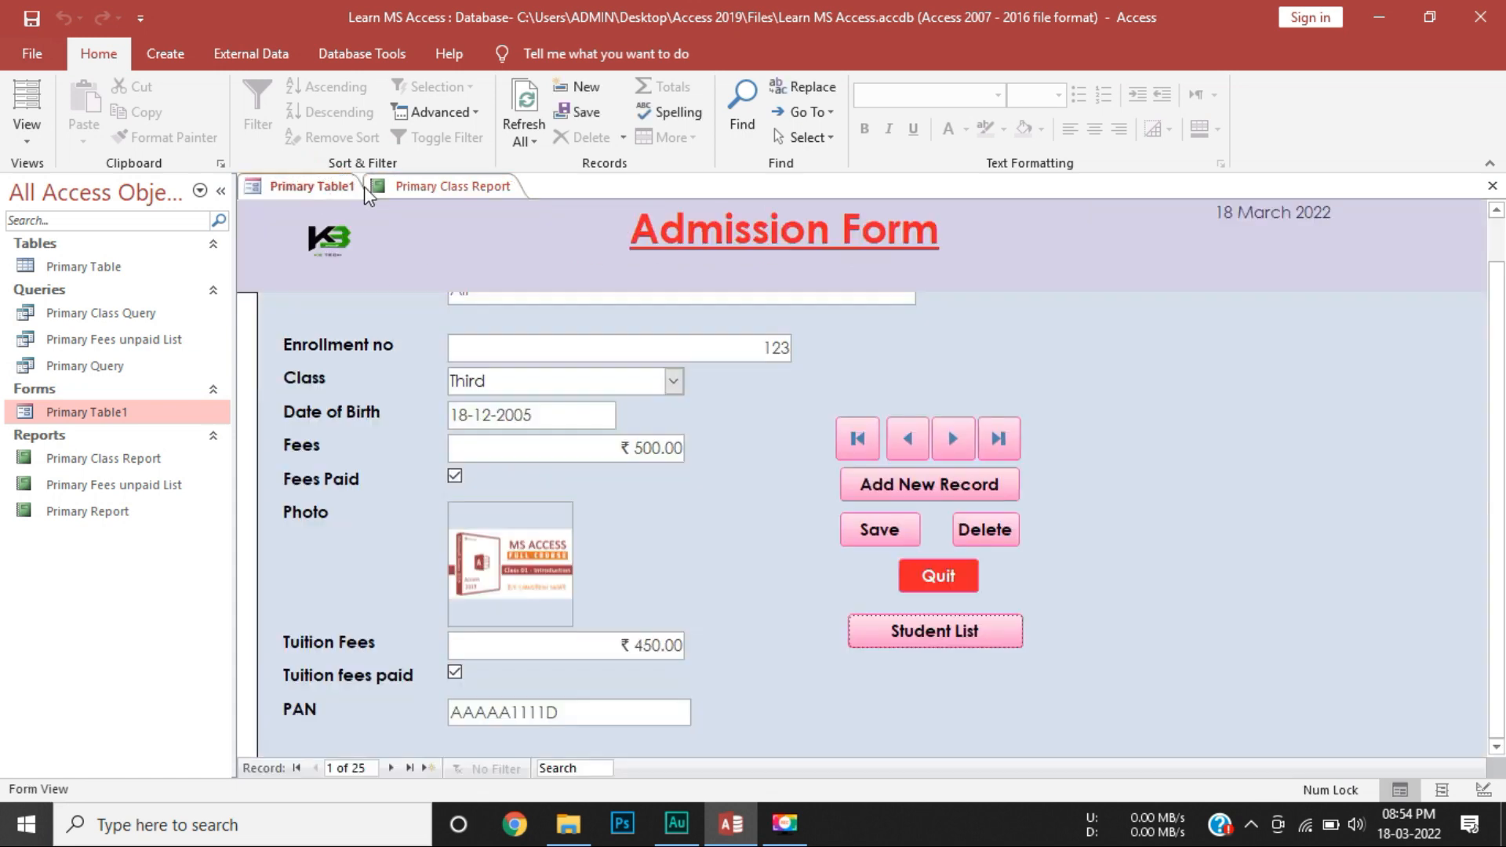
{"action": "left_click", "coordinate": [428, 186]}
{"action": "right_click", "coordinate": [437, 187]}
{"action": "left_click", "coordinate": [486, 223]}
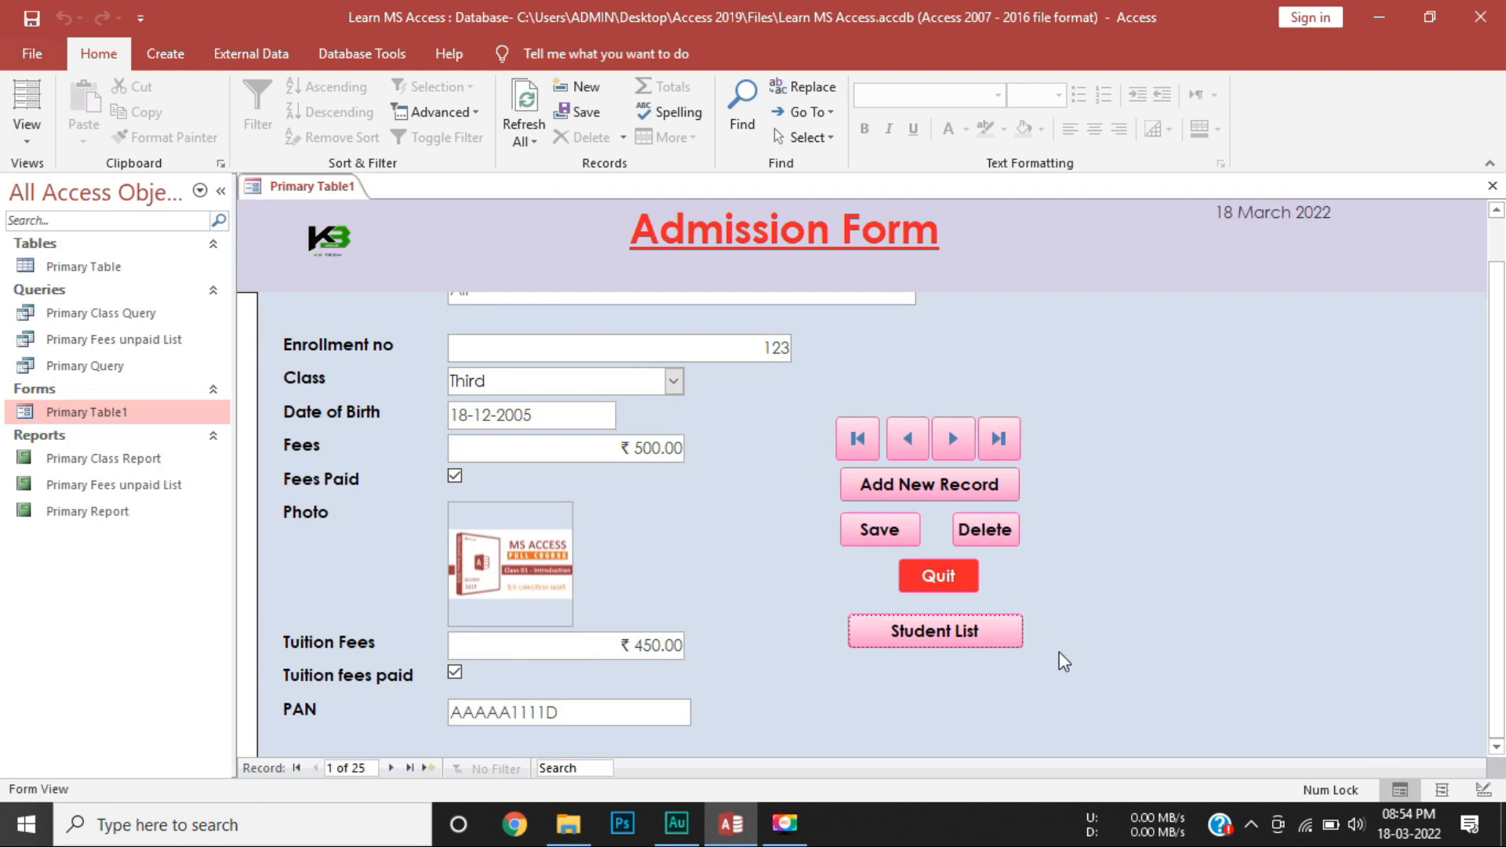
{"action": "left_click", "coordinate": [946, 633]}
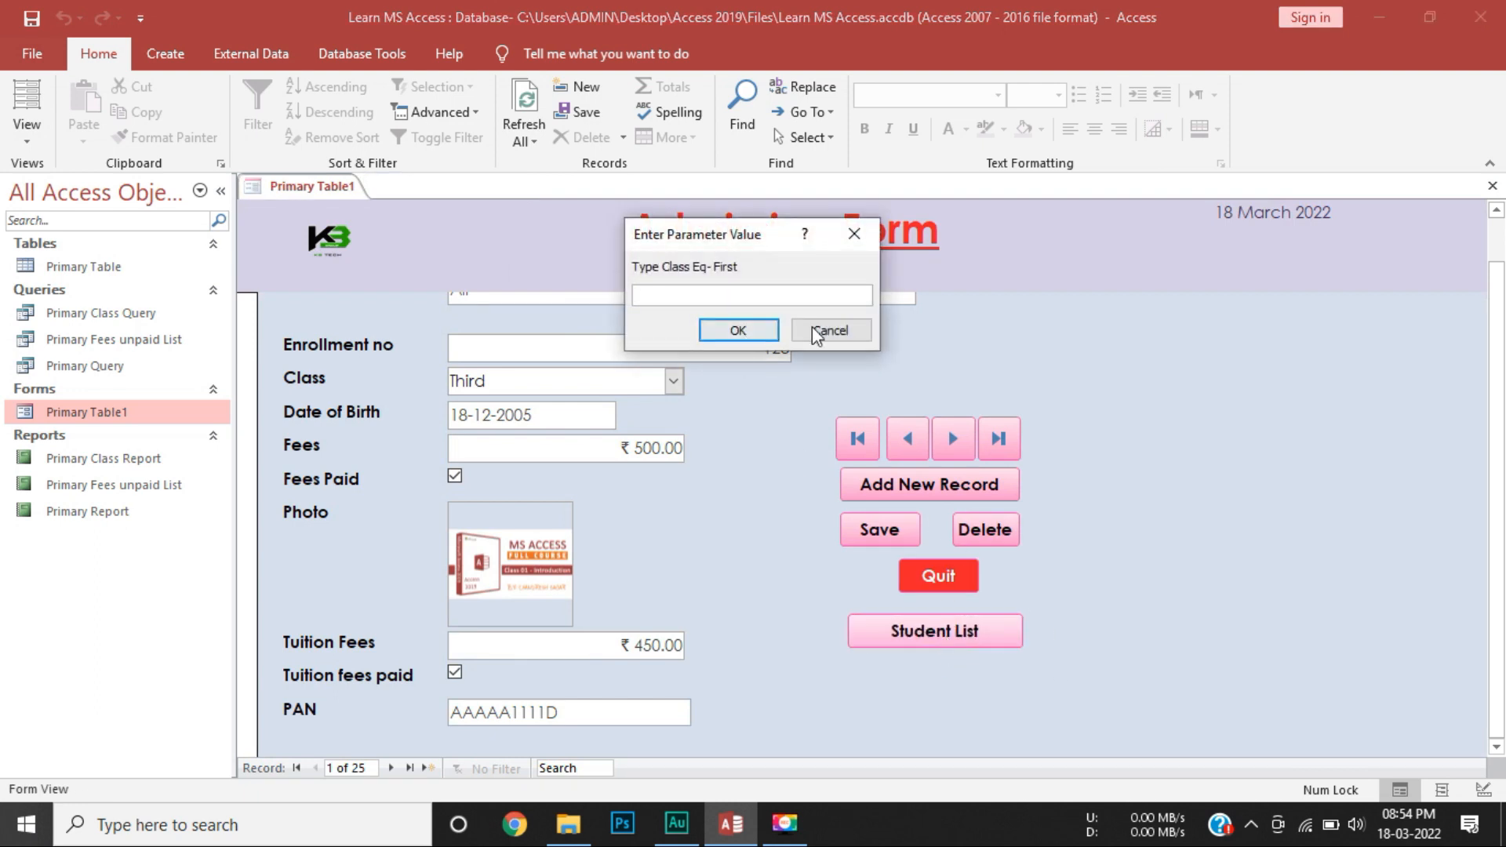
{"action": "left_click", "coordinate": [820, 331]}
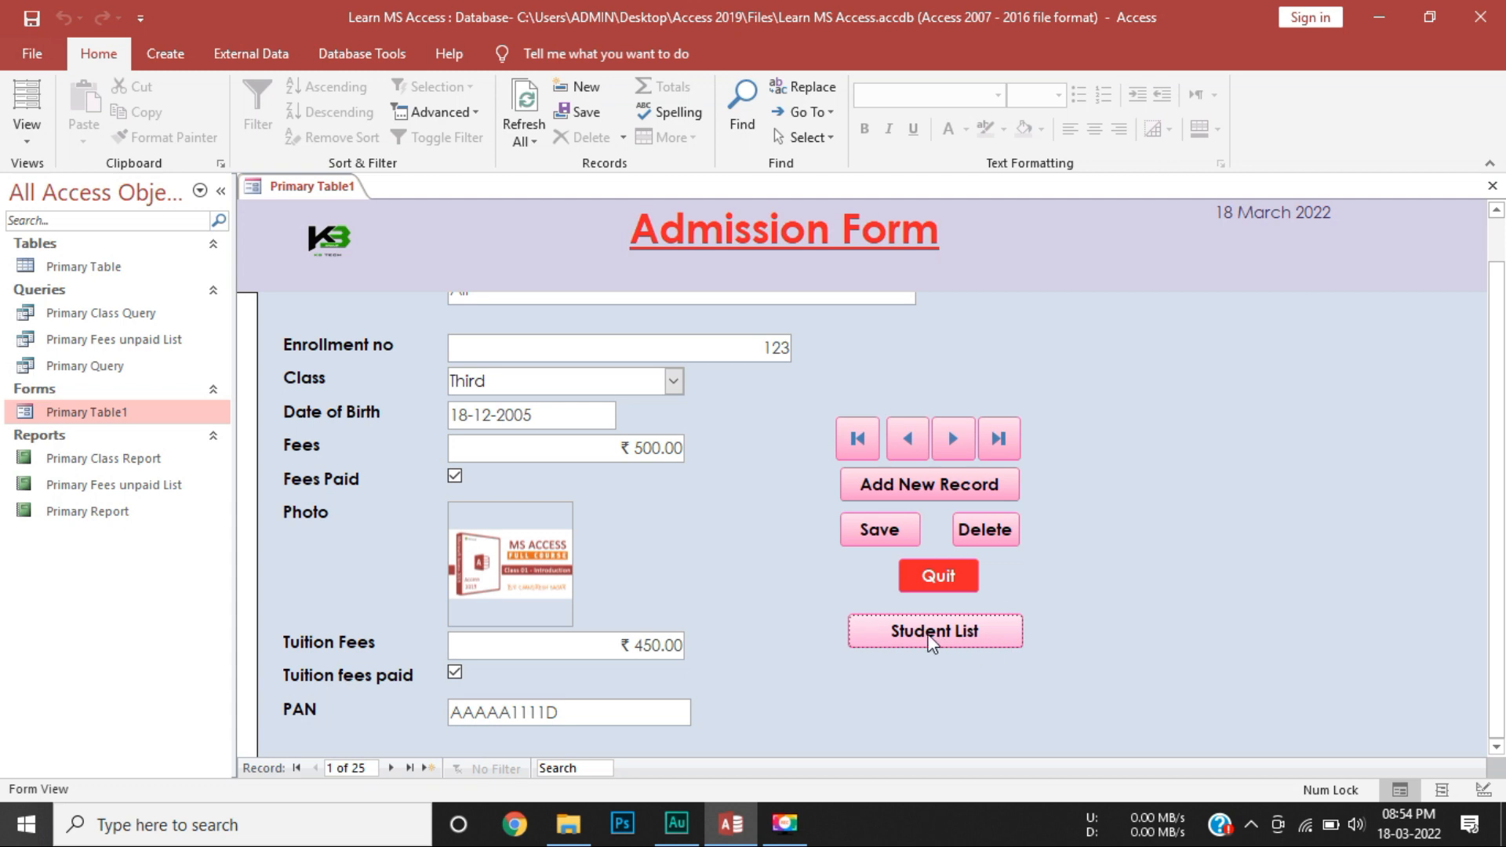
In Layout View, change the button caption to 'Student List (Class wise)'.
{"action": "left_click", "coordinate": [27, 102]}
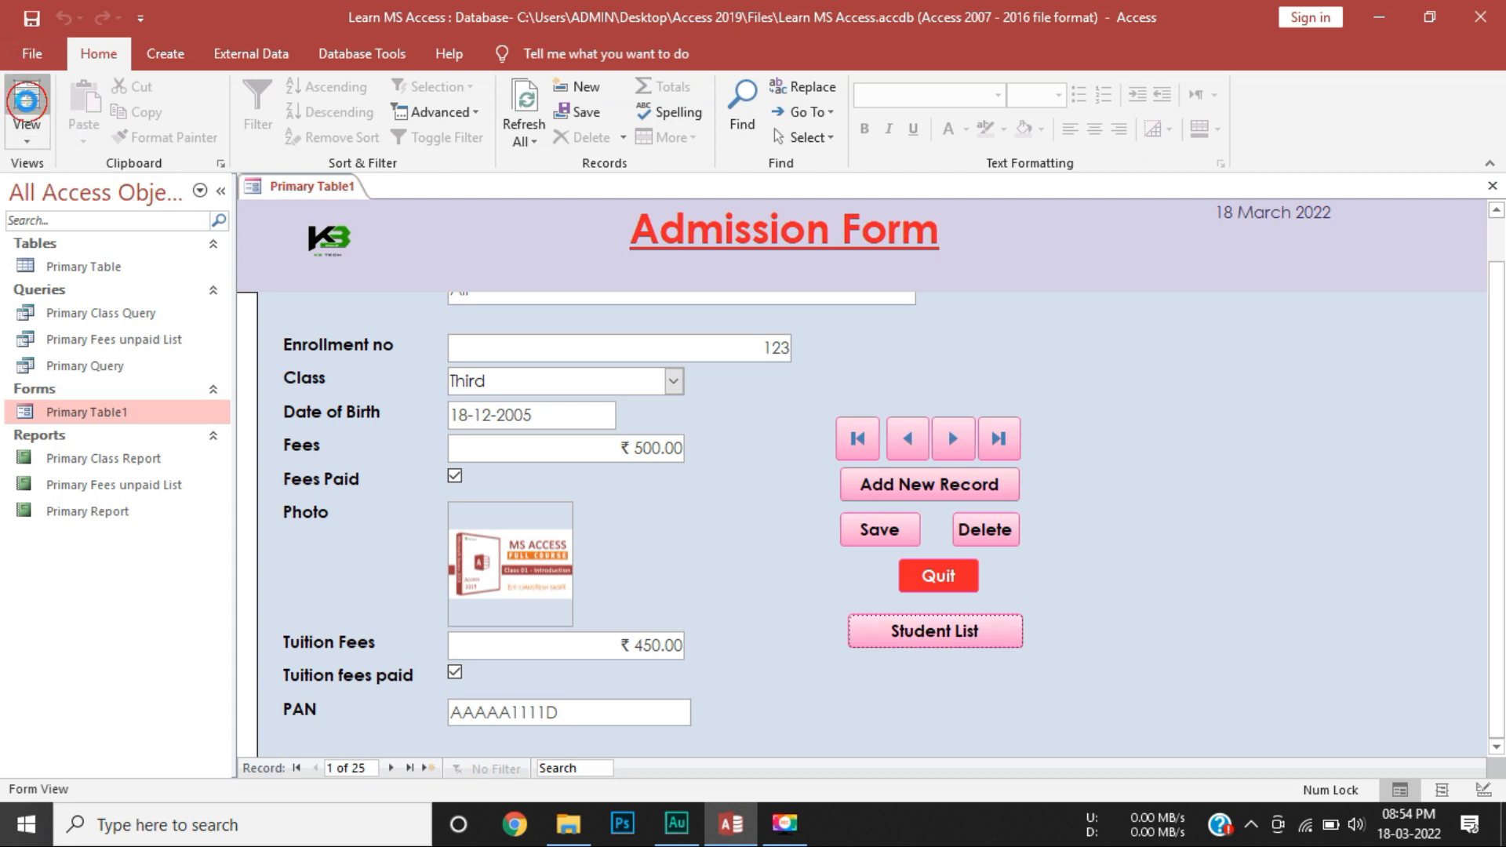
{"action": "left_click", "coordinate": [941, 636]}
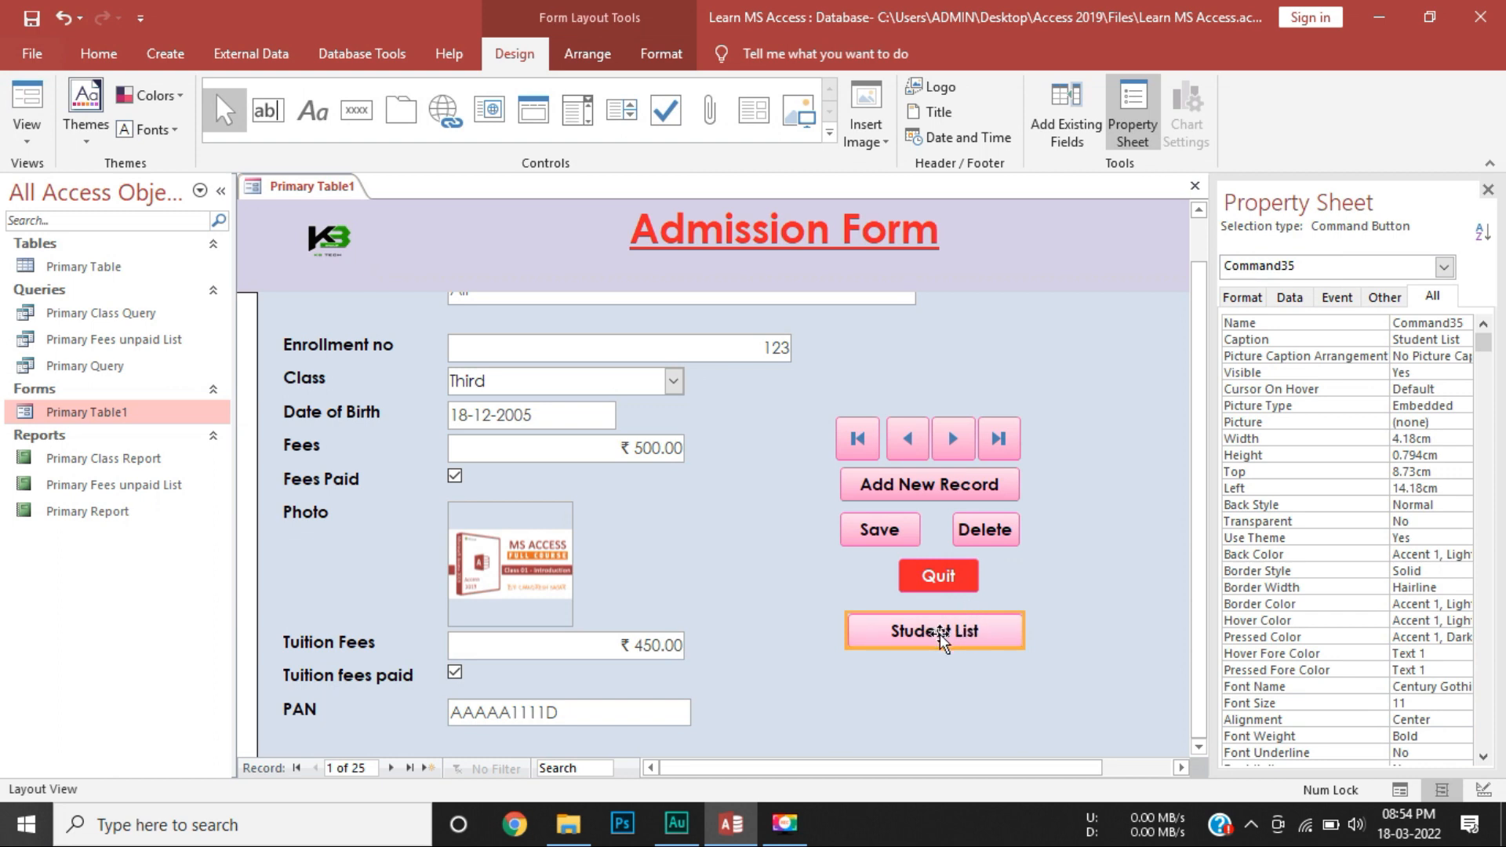
{"action": "left_click", "coordinate": [941, 634]}
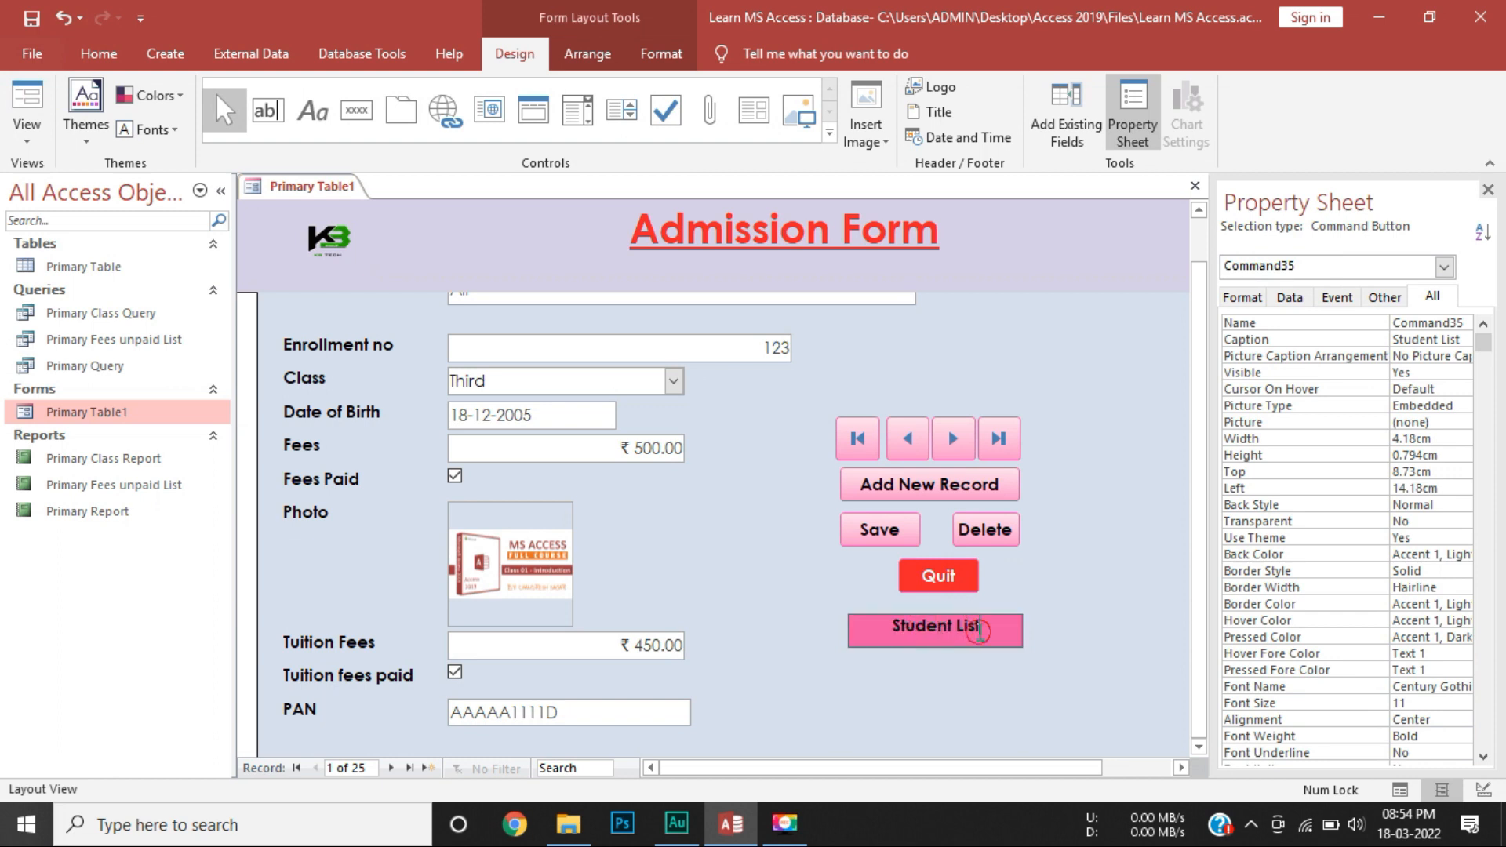
{"action": "type", "text": "()"}
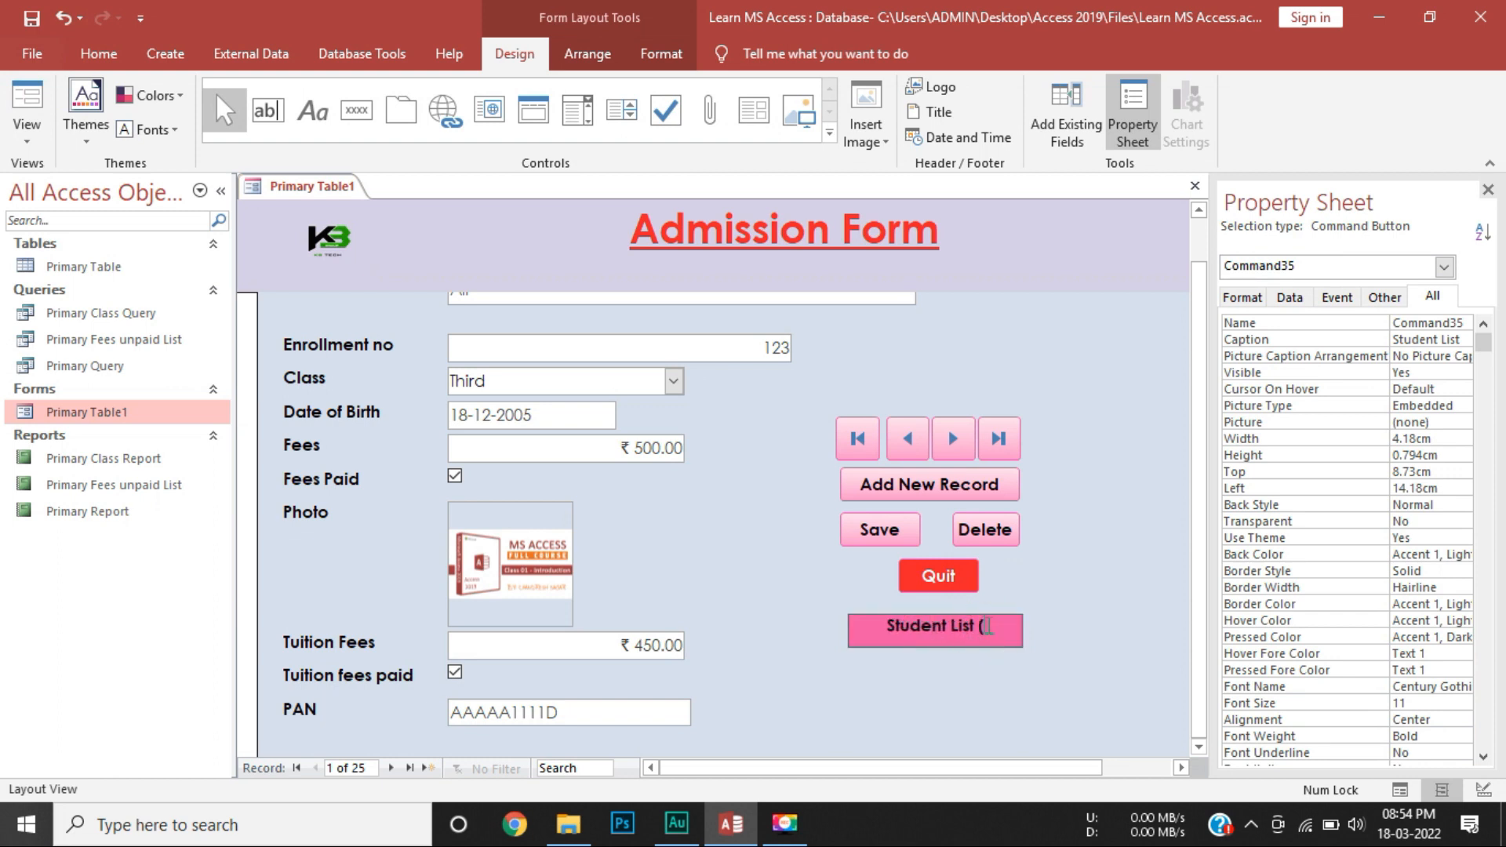
{"action": "type", "text": "Class"}
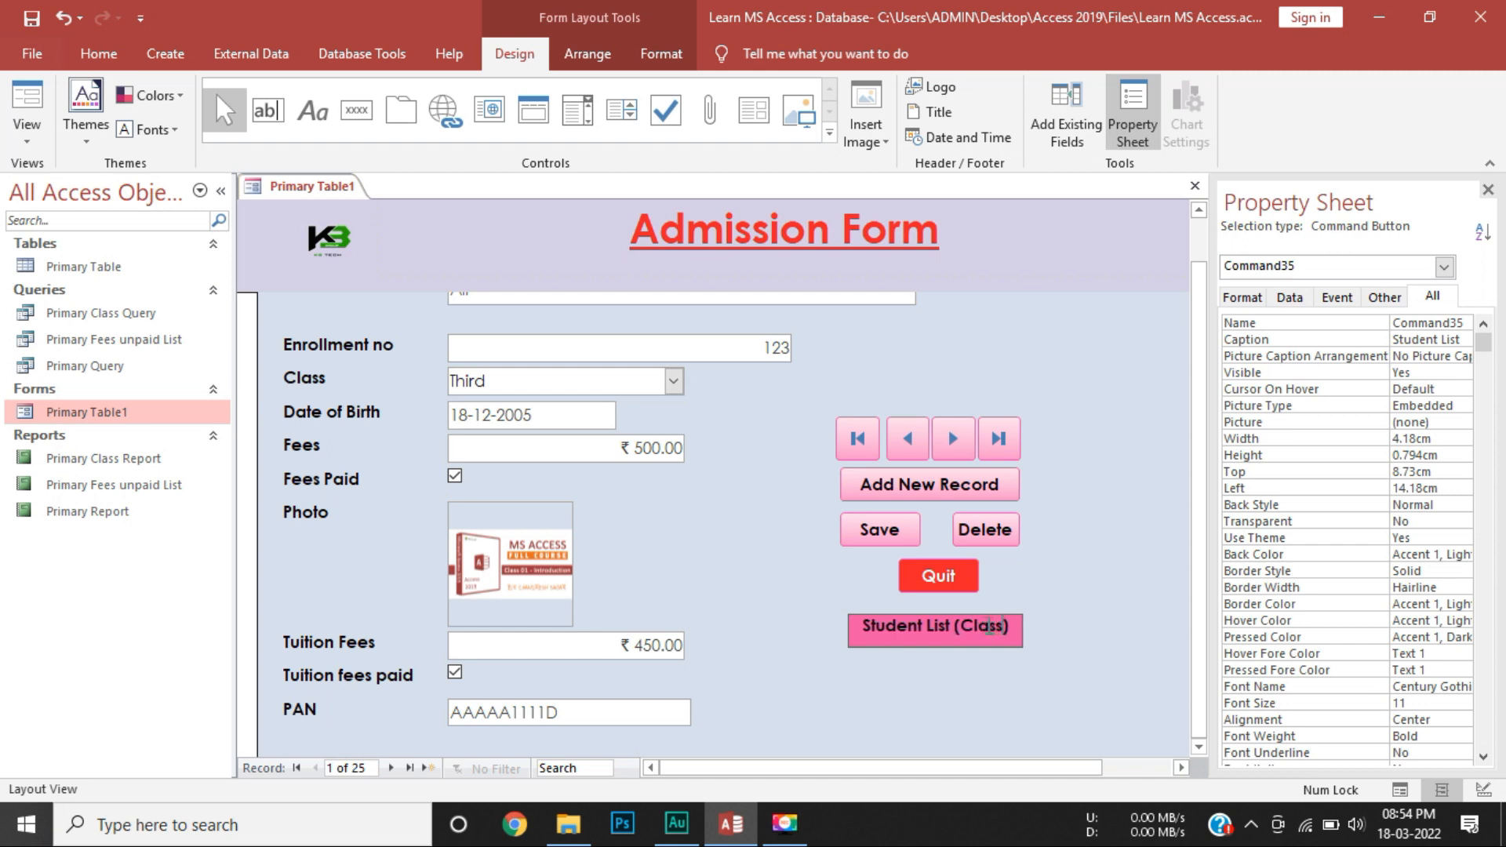
{"action": "type", "text": " wise"}
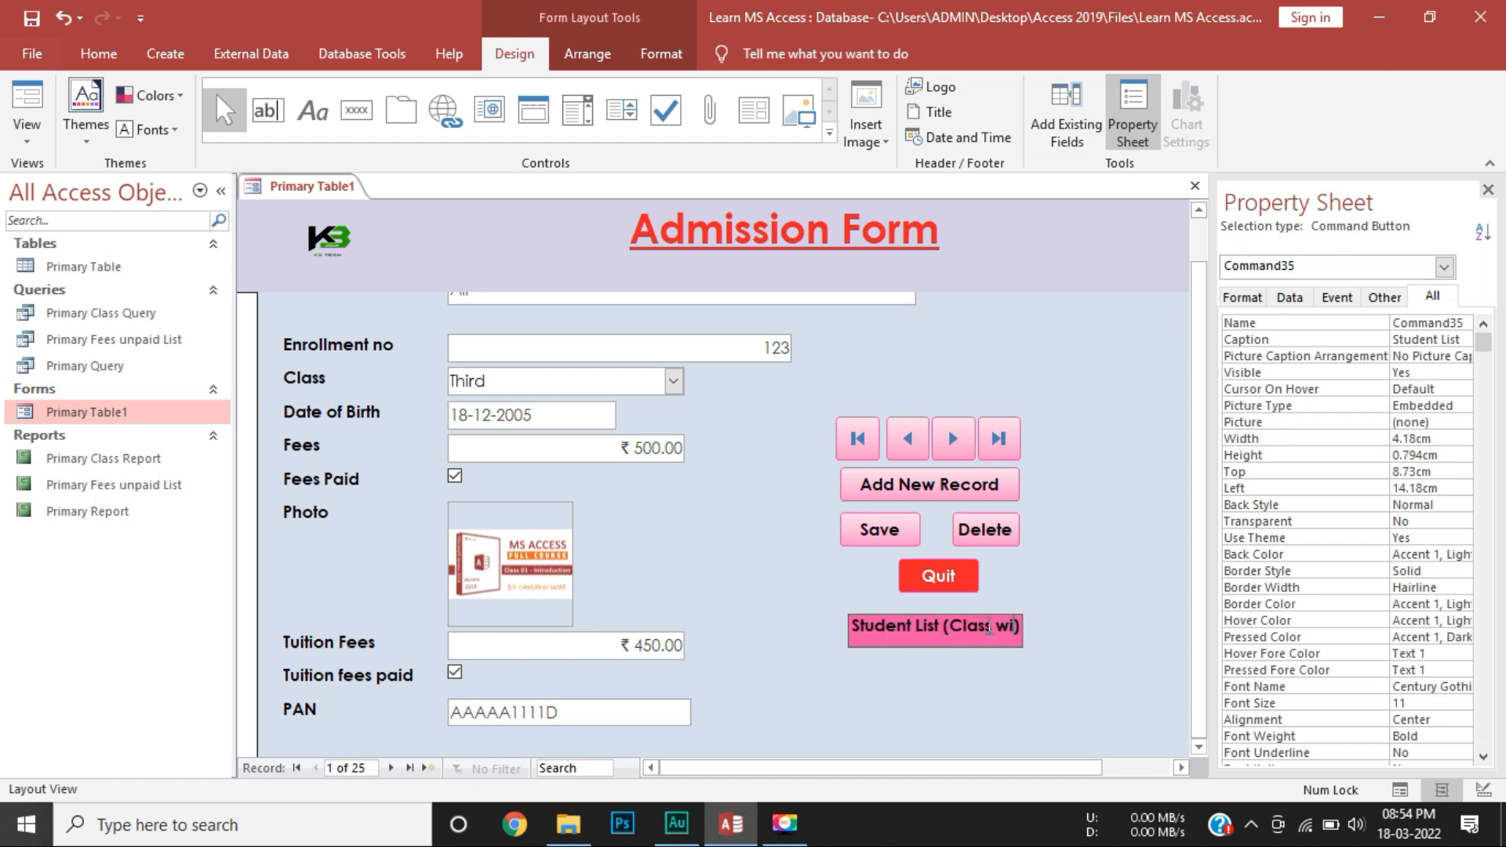
{"action": "left_click", "coordinate": [1058, 651]}
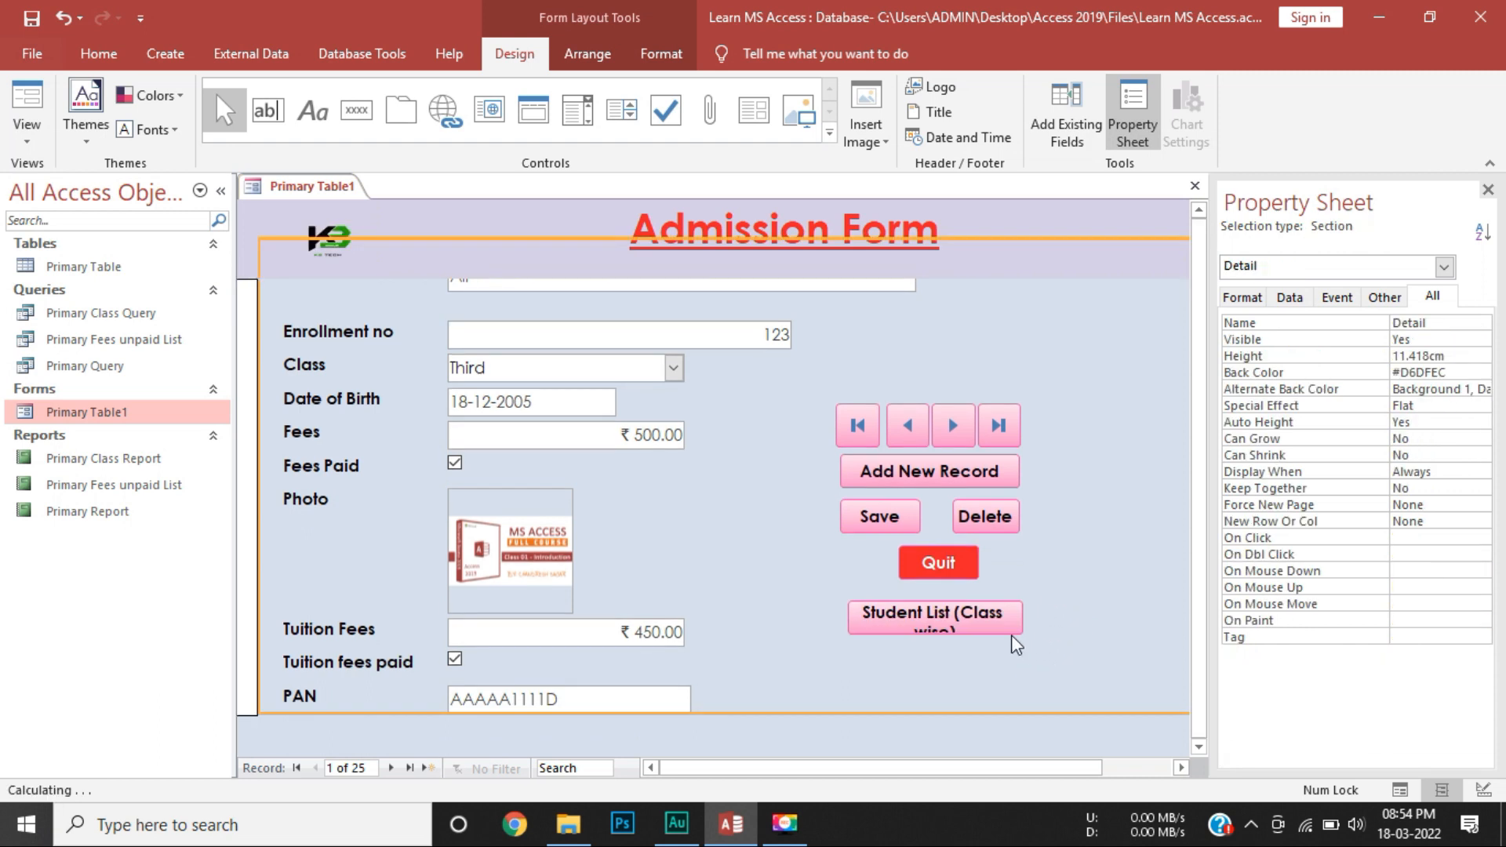
Make the Student List (Class wise) button taller, to 1.138 cm.
{"action": "left_click", "coordinate": [996, 624]}
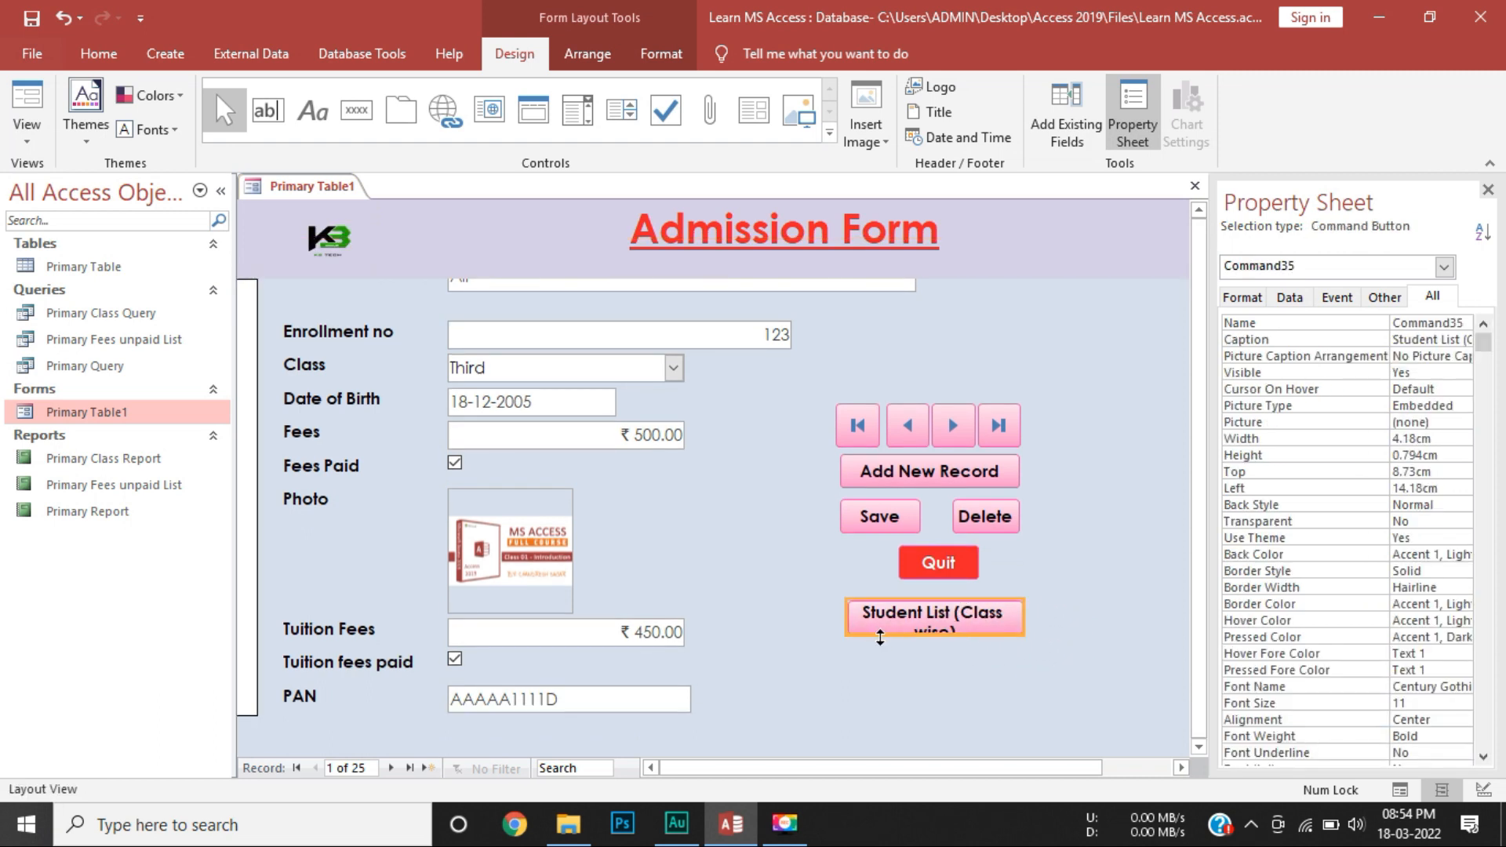
{"action": "left_click_drag", "start_coordinate": [882, 636], "coordinate": [886, 647]}
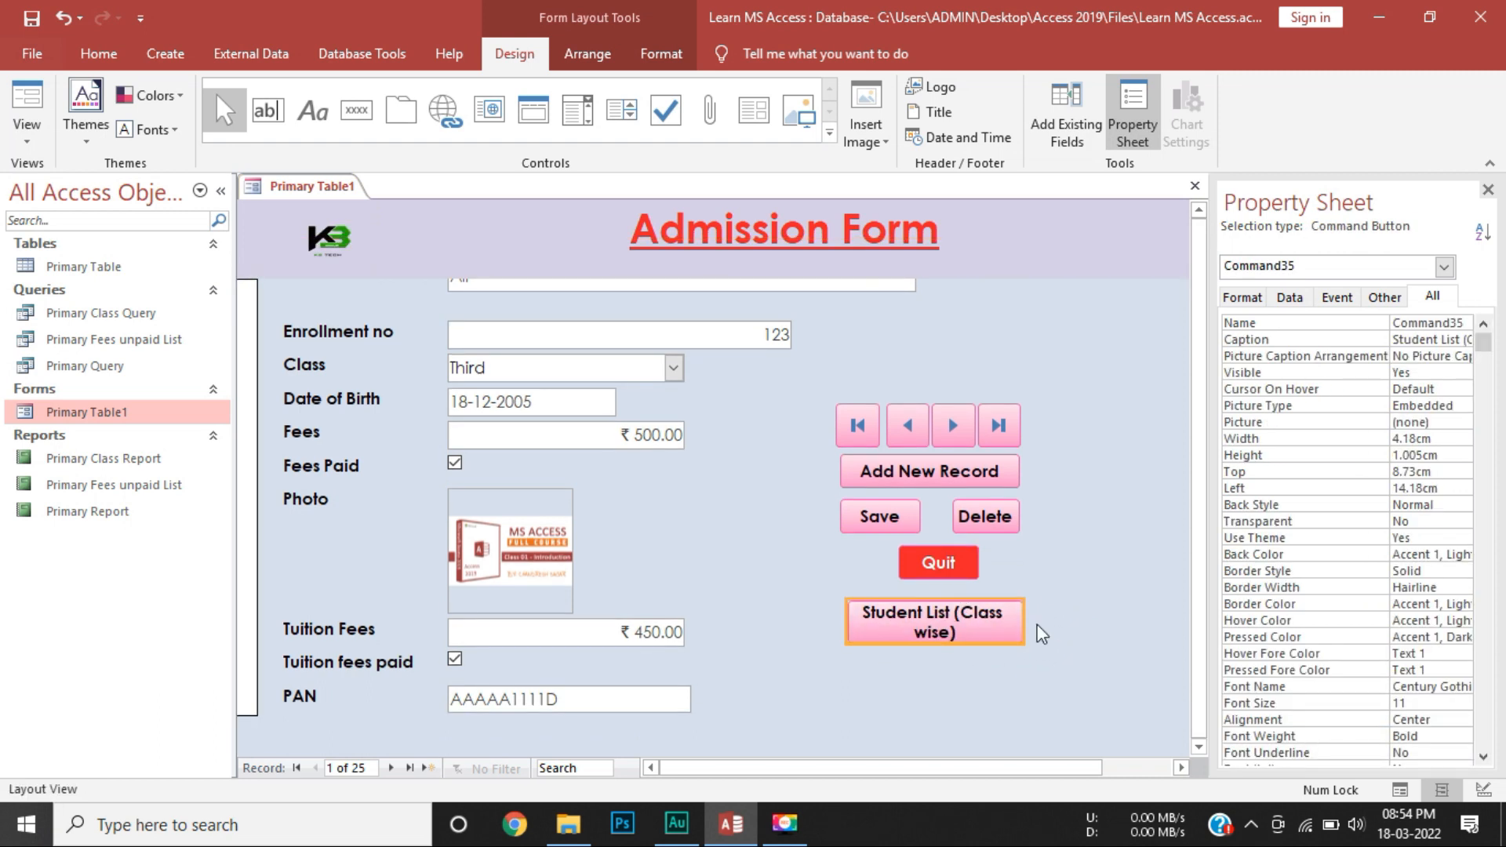
{"action": "left_click", "coordinate": [1068, 618]}
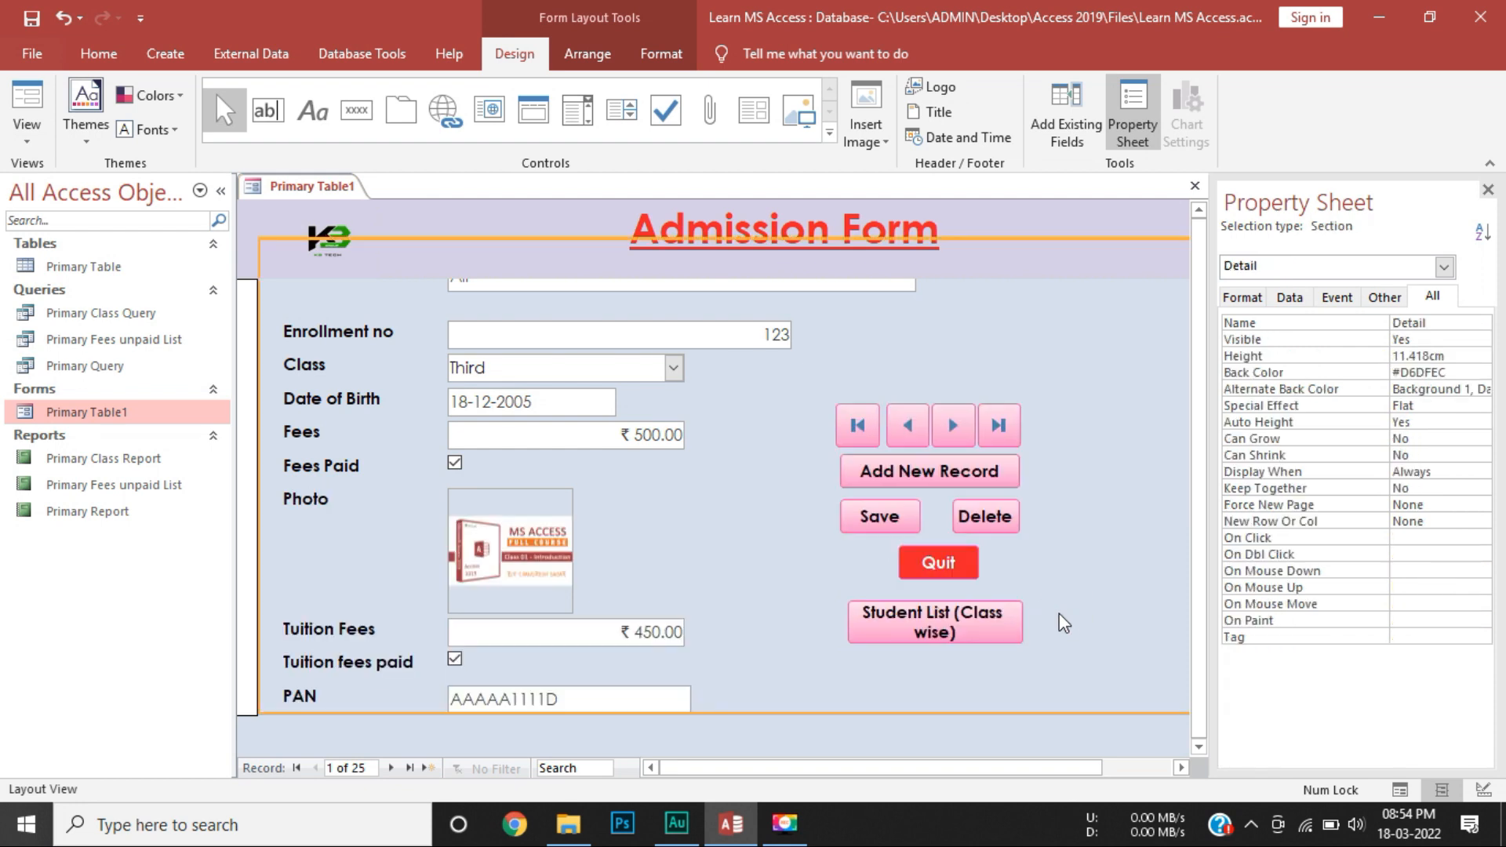
{"action": "left_click", "coordinate": [954, 625]}
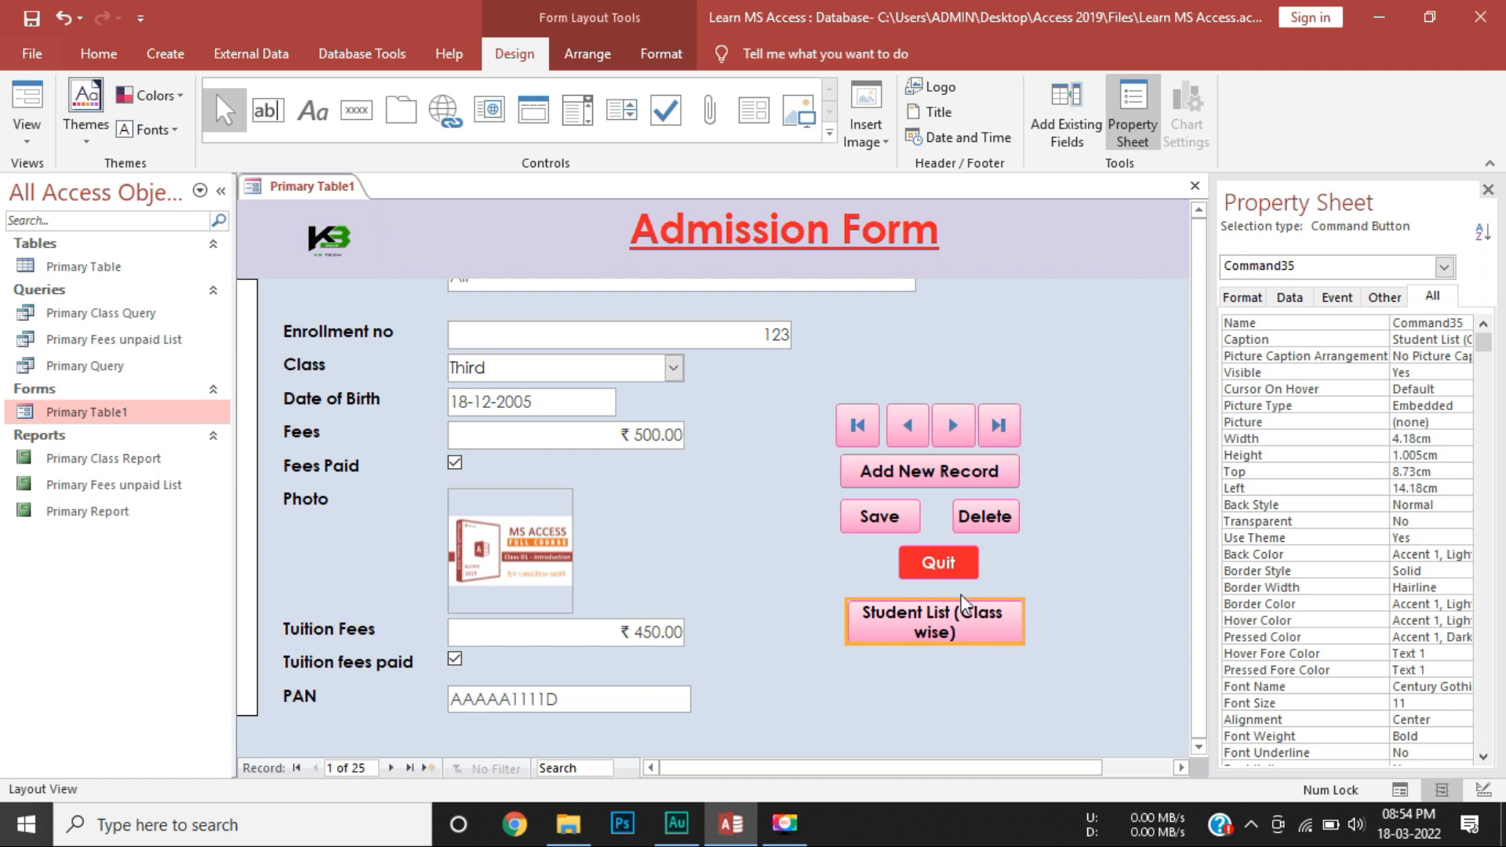
{"action": "left_click_drag", "start_coordinate": [961, 597], "coordinate": [961, 594]}
{"action": "left_click", "coordinate": [1088, 596]}
Move the Student List (Class wise) button down below Quit, to top 10 cm.
{"action": "left_click", "coordinate": [976, 596]}
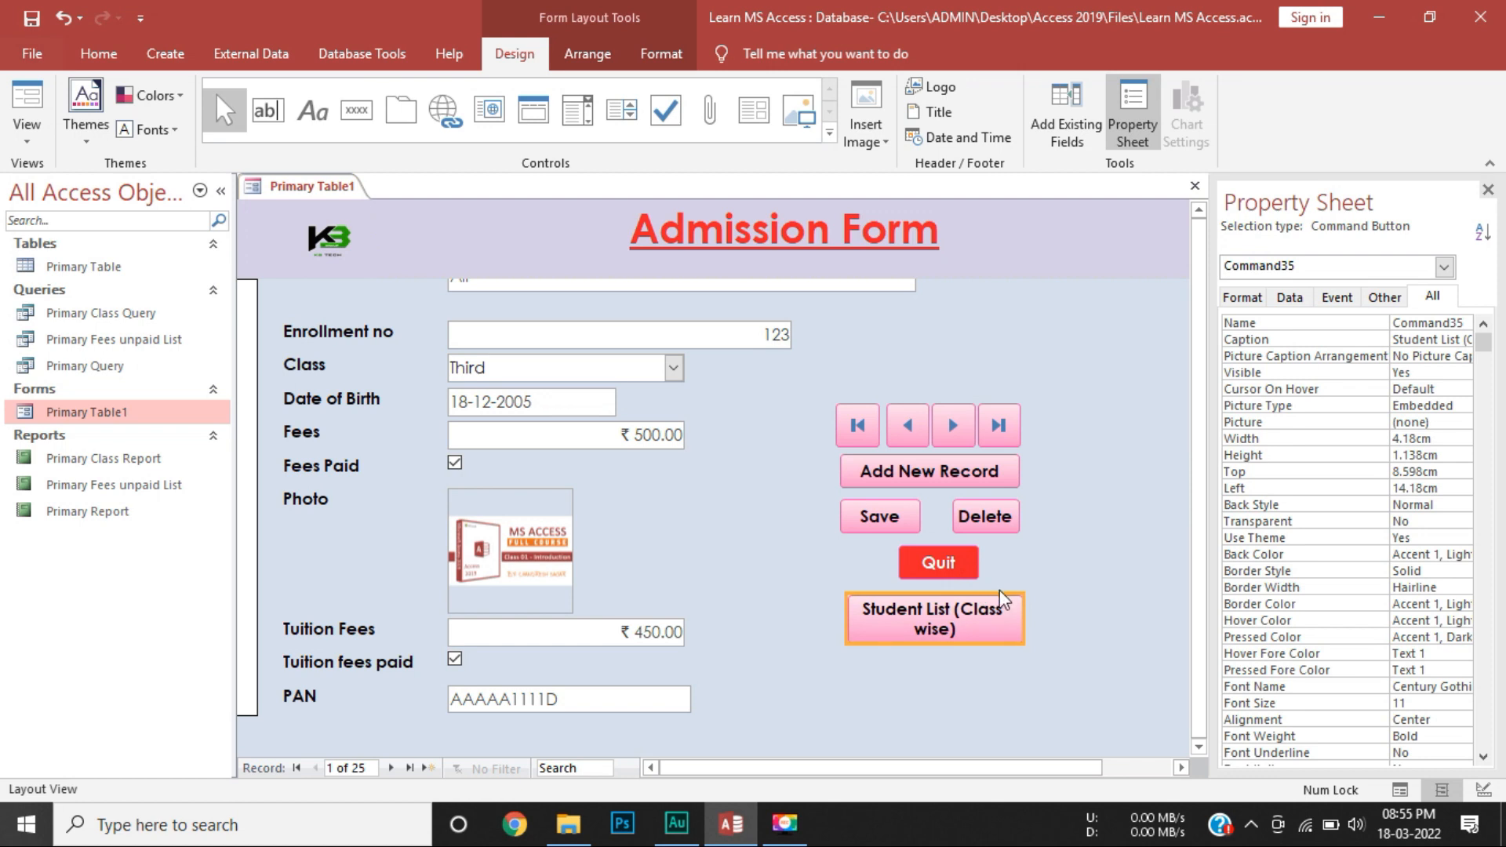
{"action": "left_click_drag", "start_coordinate": [999, 602], "coordinate": [992, 677]}
{"action": "left_click", "coordinate": [990, 694]}
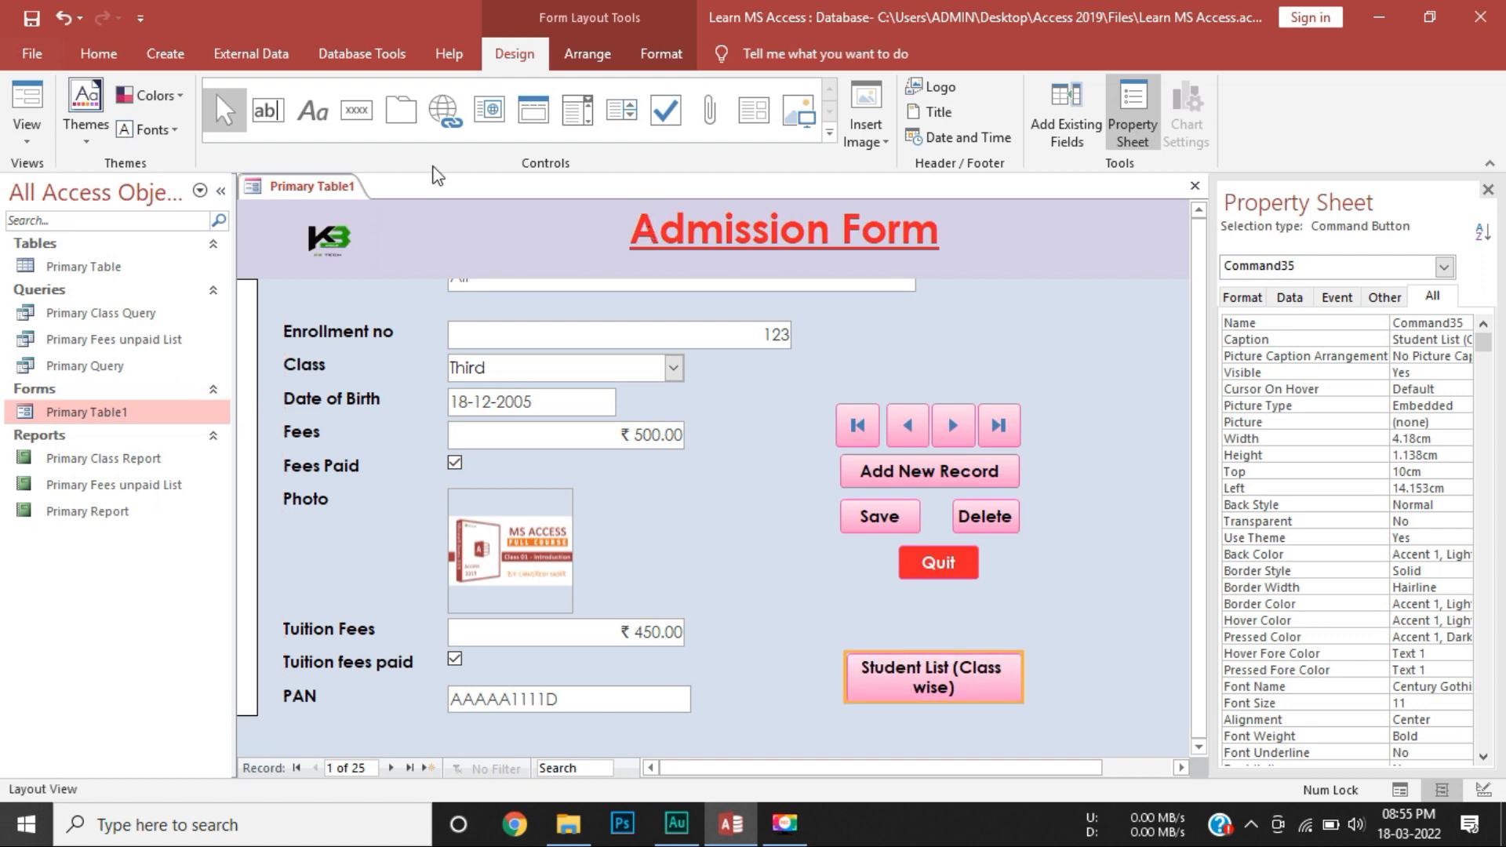
Place a new button set to Report Operations > Open Report with Primary Report.
{"action": "left_click", "coordinate": [357, 110]}
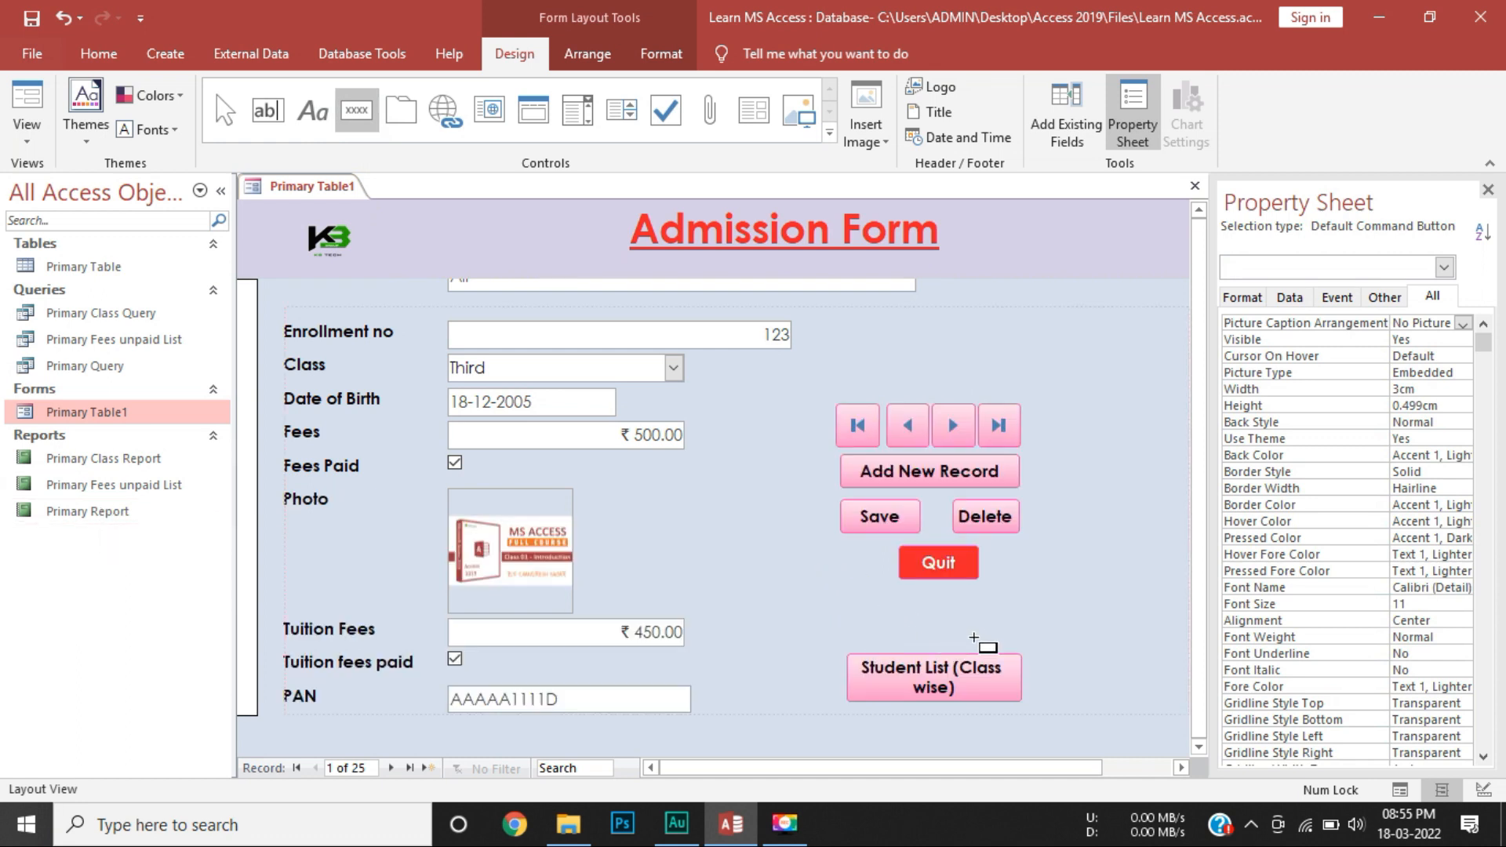
{"action": "left_click", "coordinate": [1021, 642]}
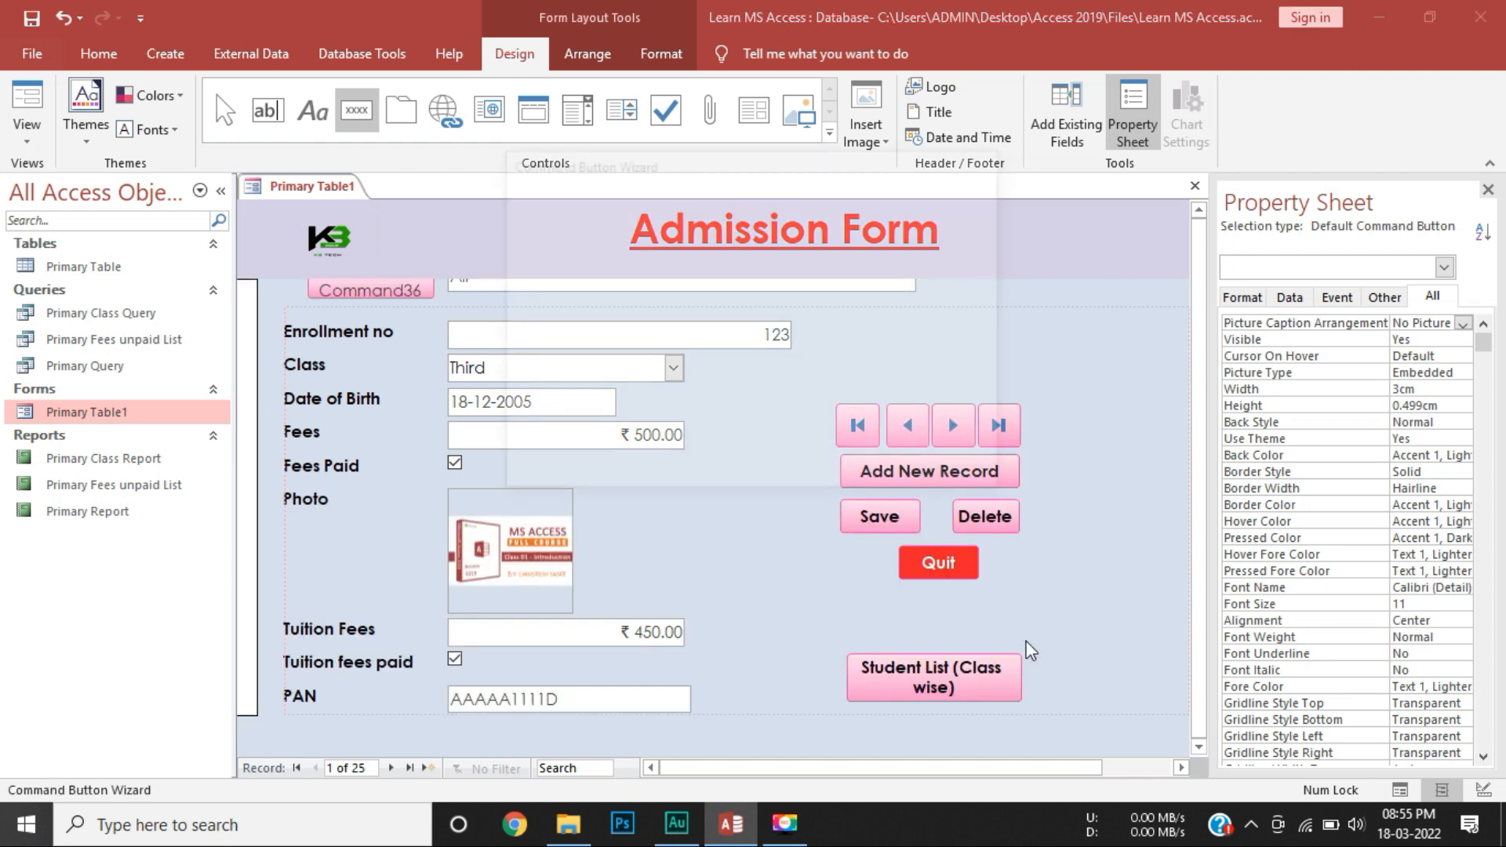
{"action": "left_click", "coordinate": [684, 337]}
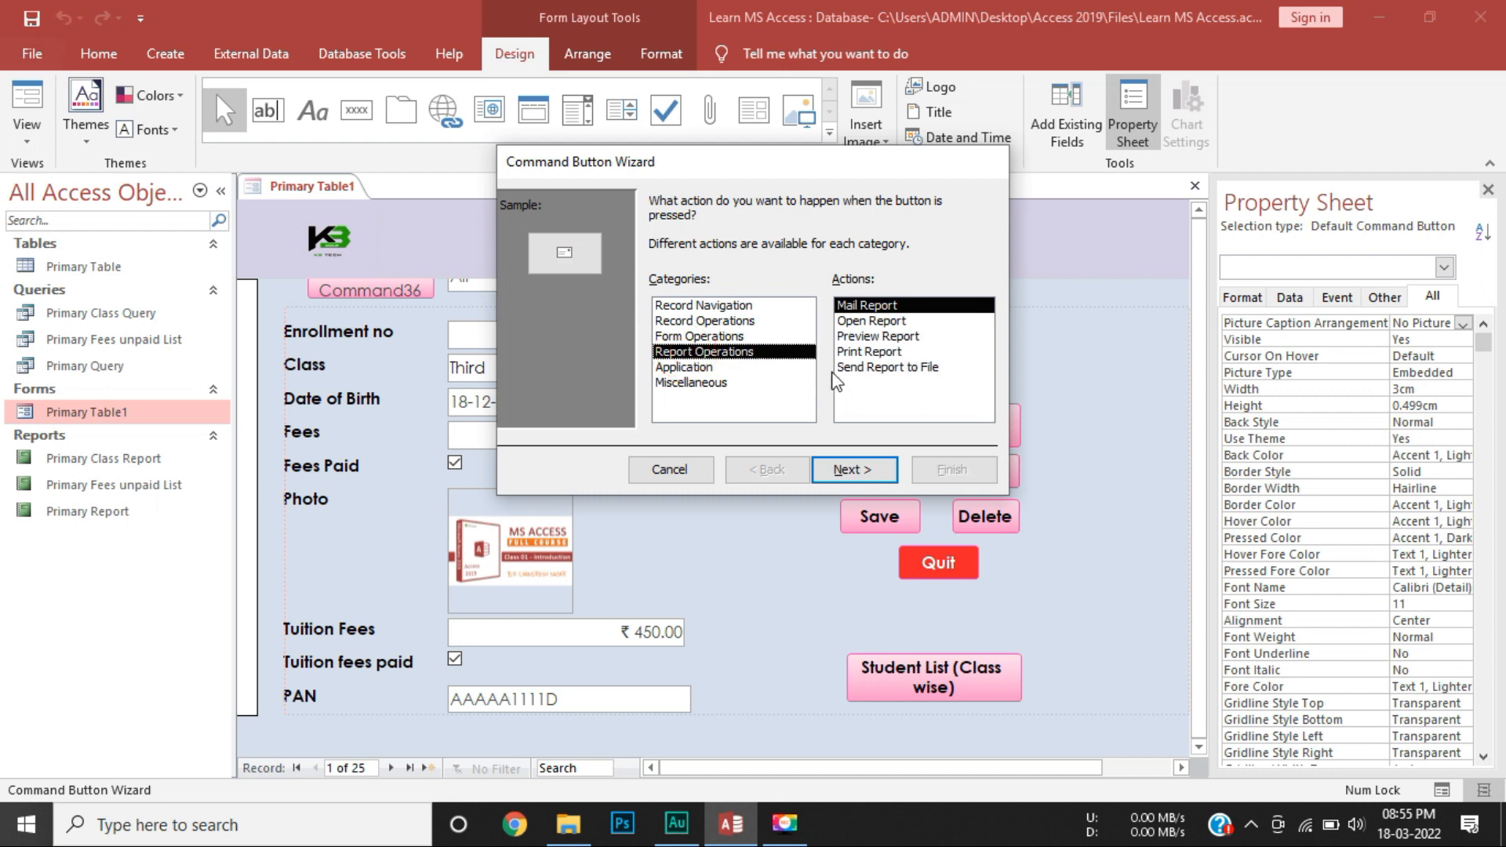
{"action": "double_click", "coordinate": [872, 321]}
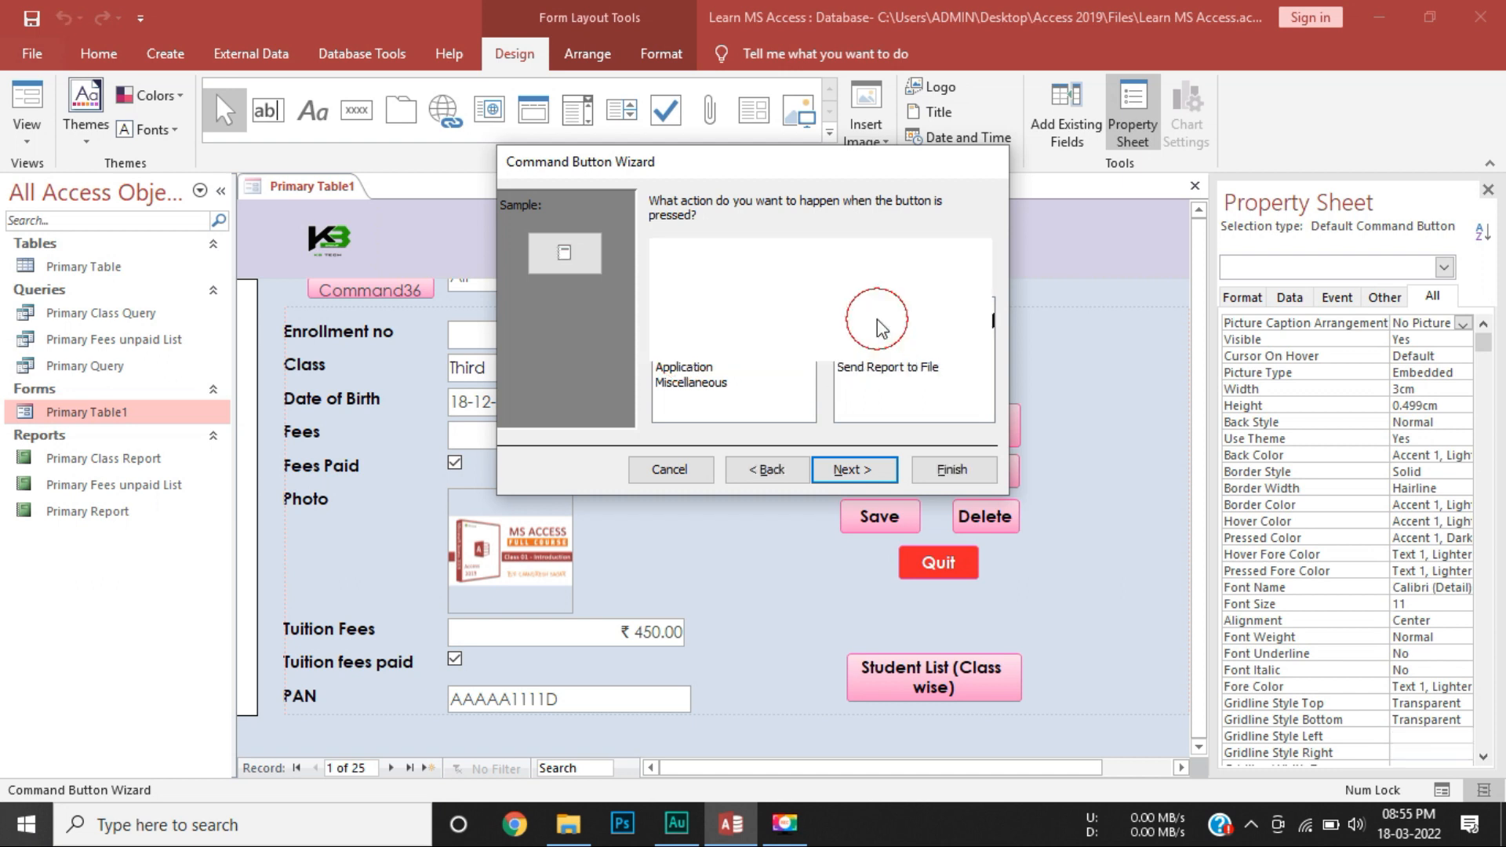
{"action": "left_click", "coordinate": [679, 279]}
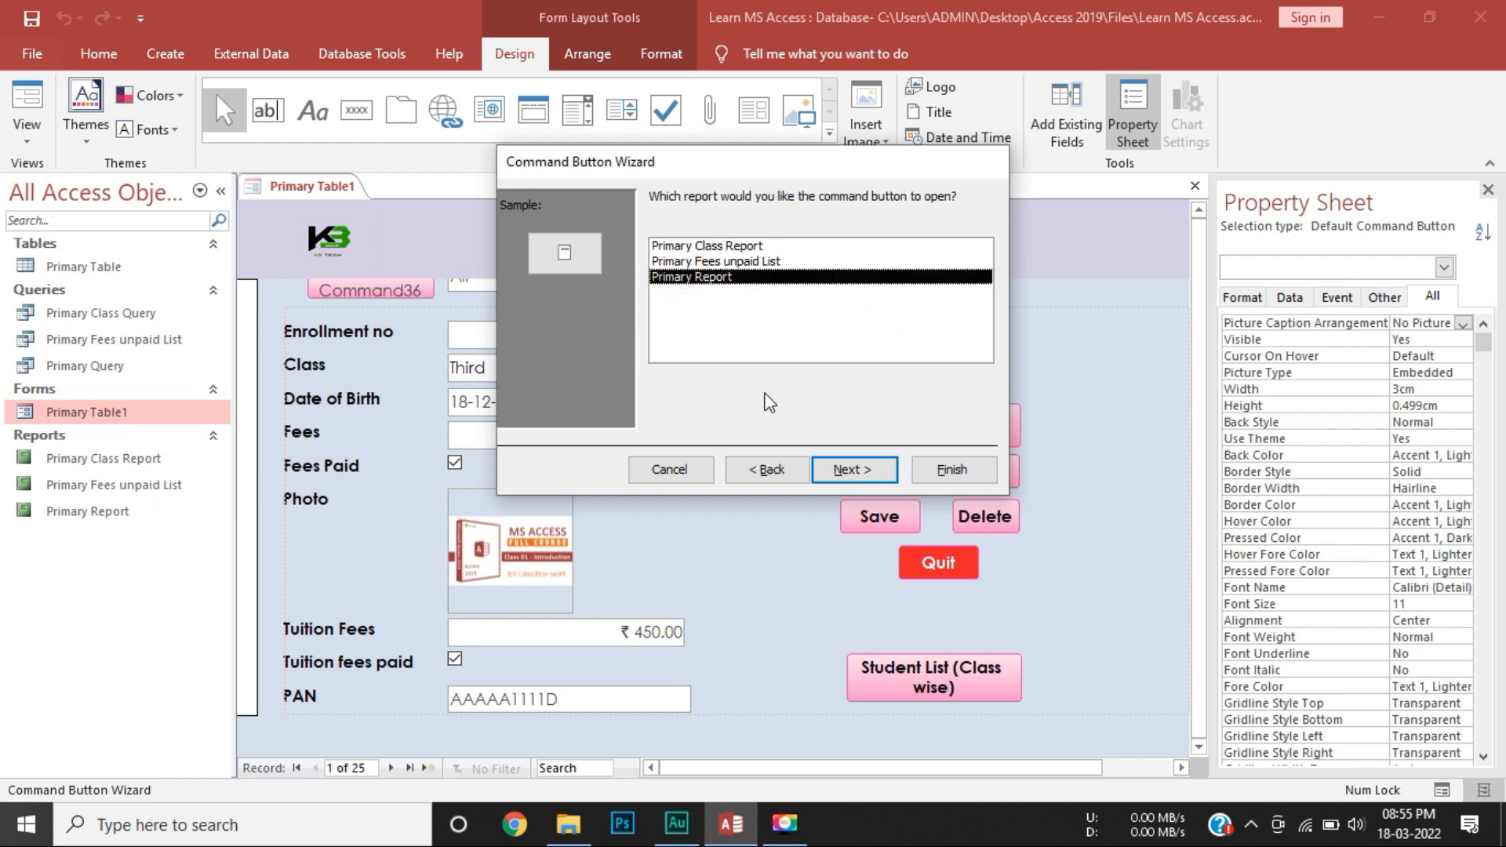
{"action": "left_click", "coordinate": [854, 470]}
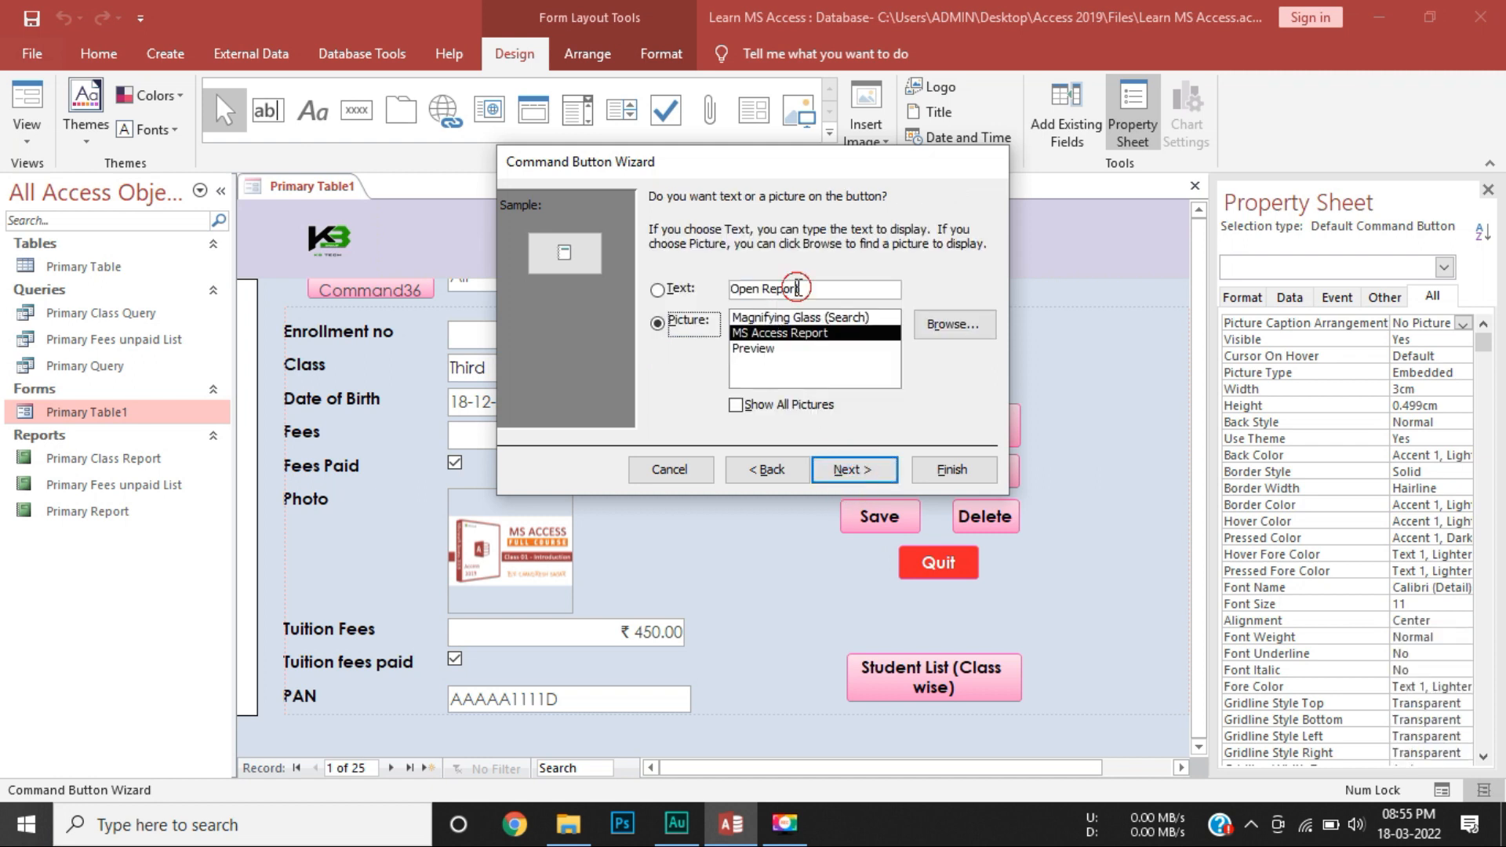
Caption the new button 'All Students List' and finish the wizard.
{"action": "left_click", "coordinate": [797, 288]}
{"action": "type", "text": "All Stu"}
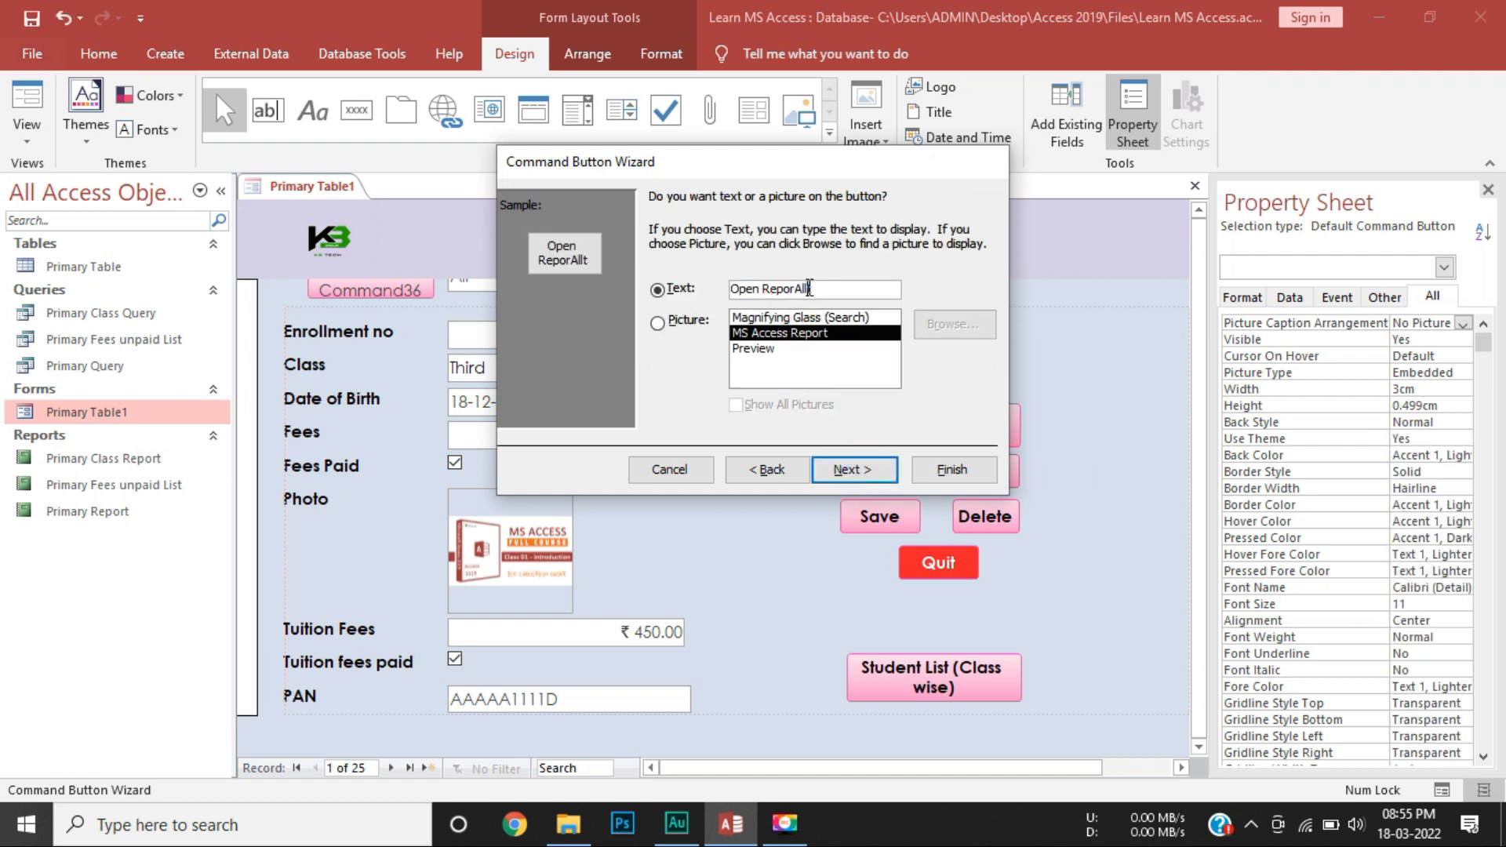
{"action": "type", "text": "dents "}
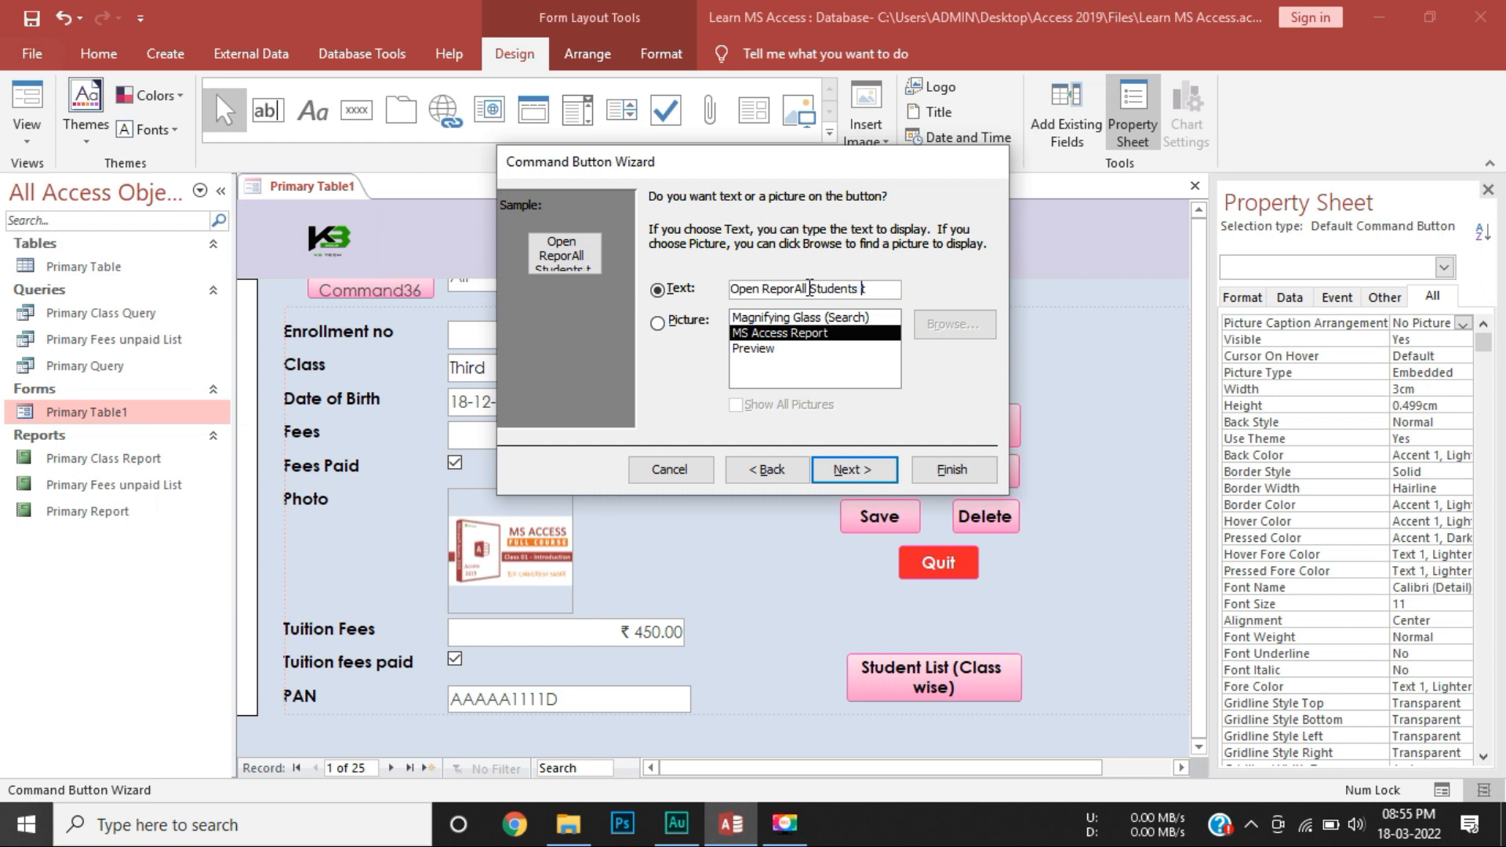
{"action": "type", "text": "Lis"}
{"action": "left_click_drag", "start_coordinate": [798, 292], "coordinate": [568, 289]}
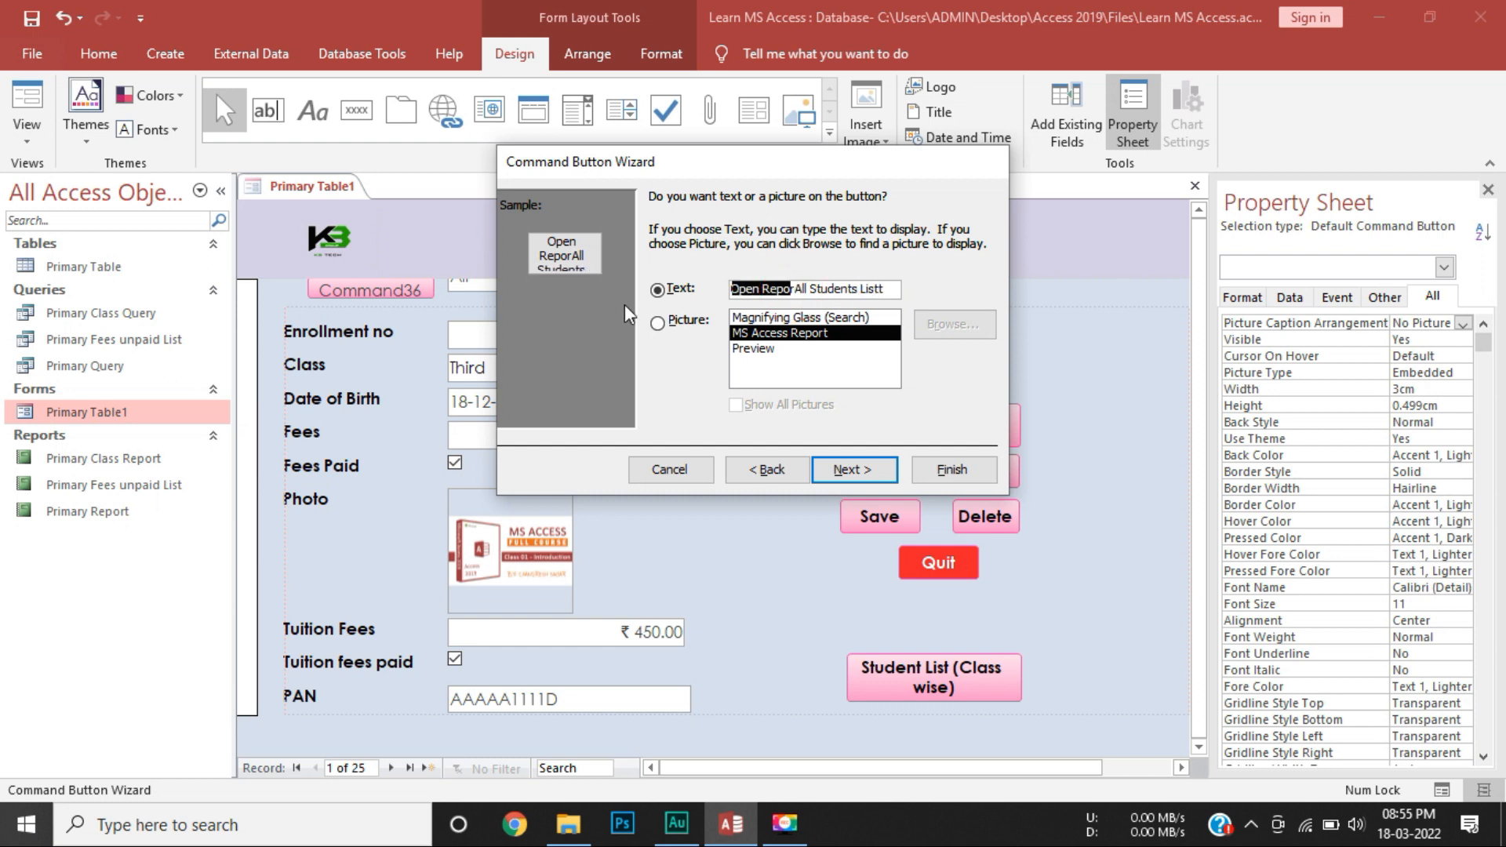
{"action": "key", "text": "BackSpace"}
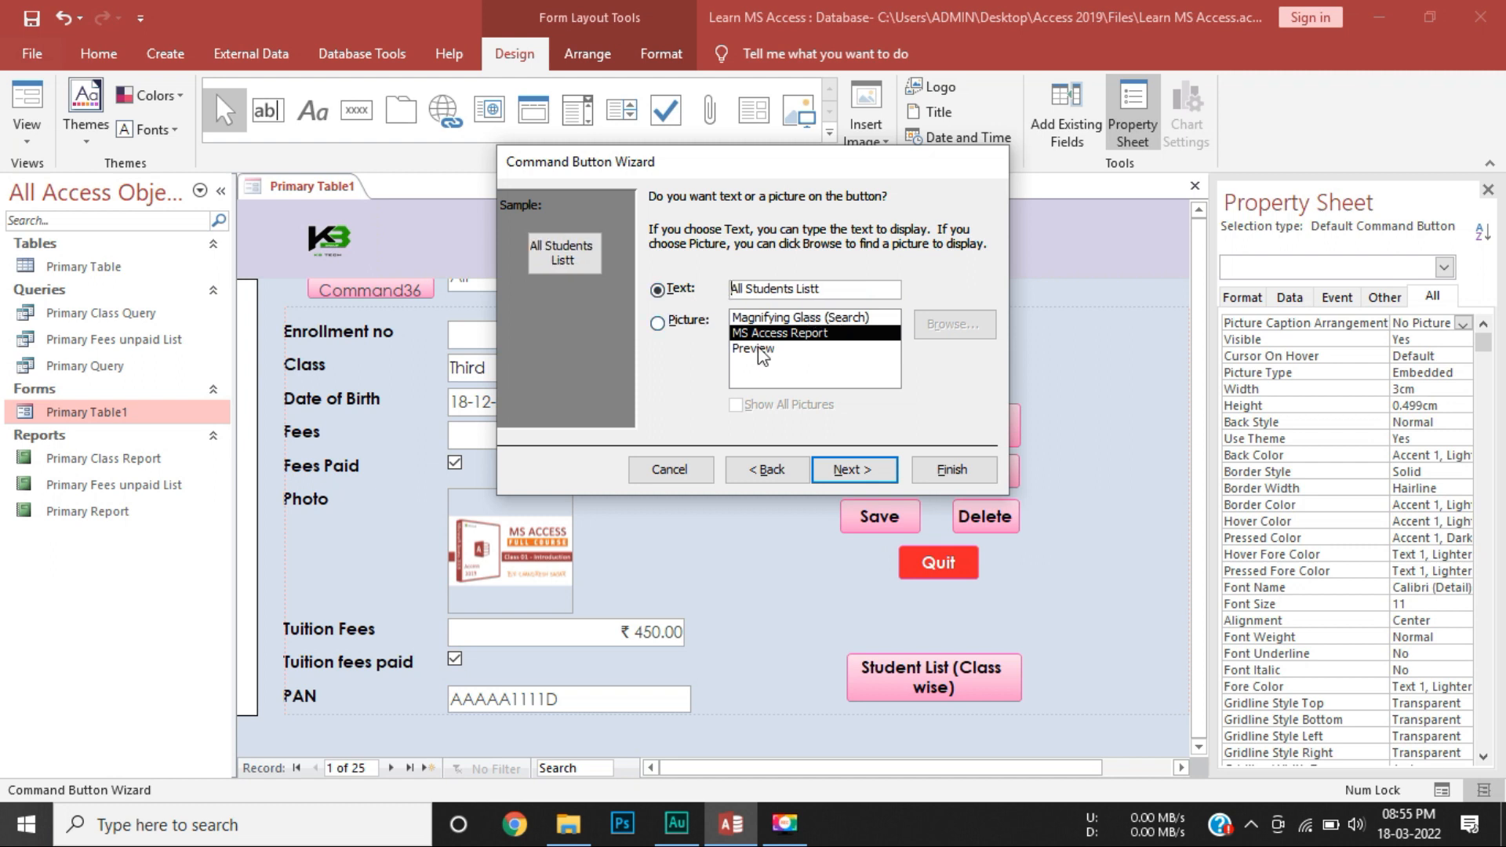
{"action": "left_click", "coordinate": [837, 285]}
{"action": "left_click", "coordinate": [880, 469]}
{"action": "left_click", "coordinate": [944, 475]}
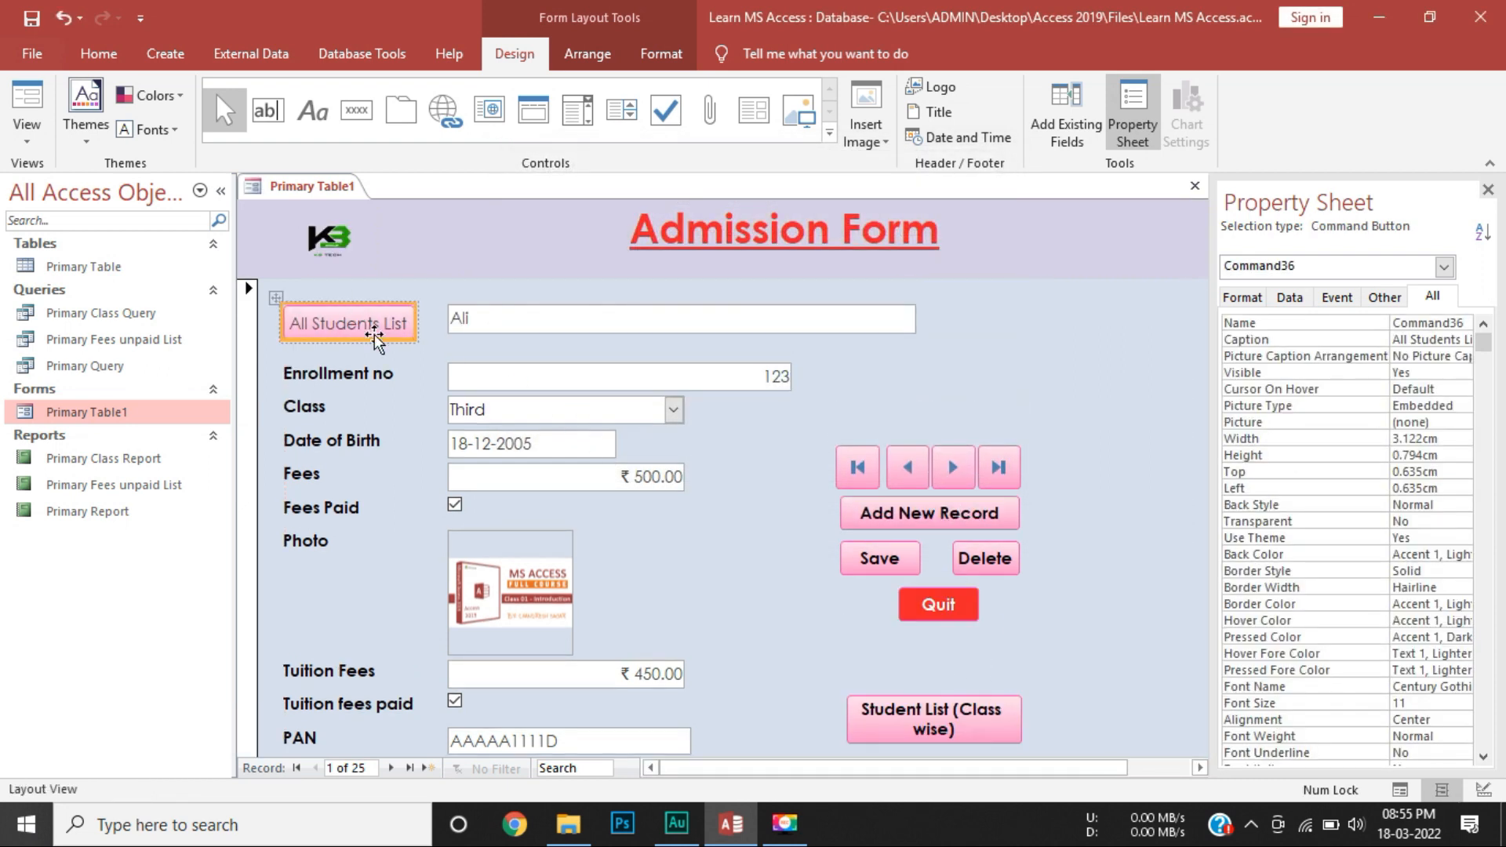
Resize the All Students List button to 3.968 cm by 0.847 cm and place it below Quit.
{"action": "left_click", "coordinate": [380, 307]}
{"action": "left_click_drag", "start_coordinate": [379, 307], "coordinate": [380, 304]}
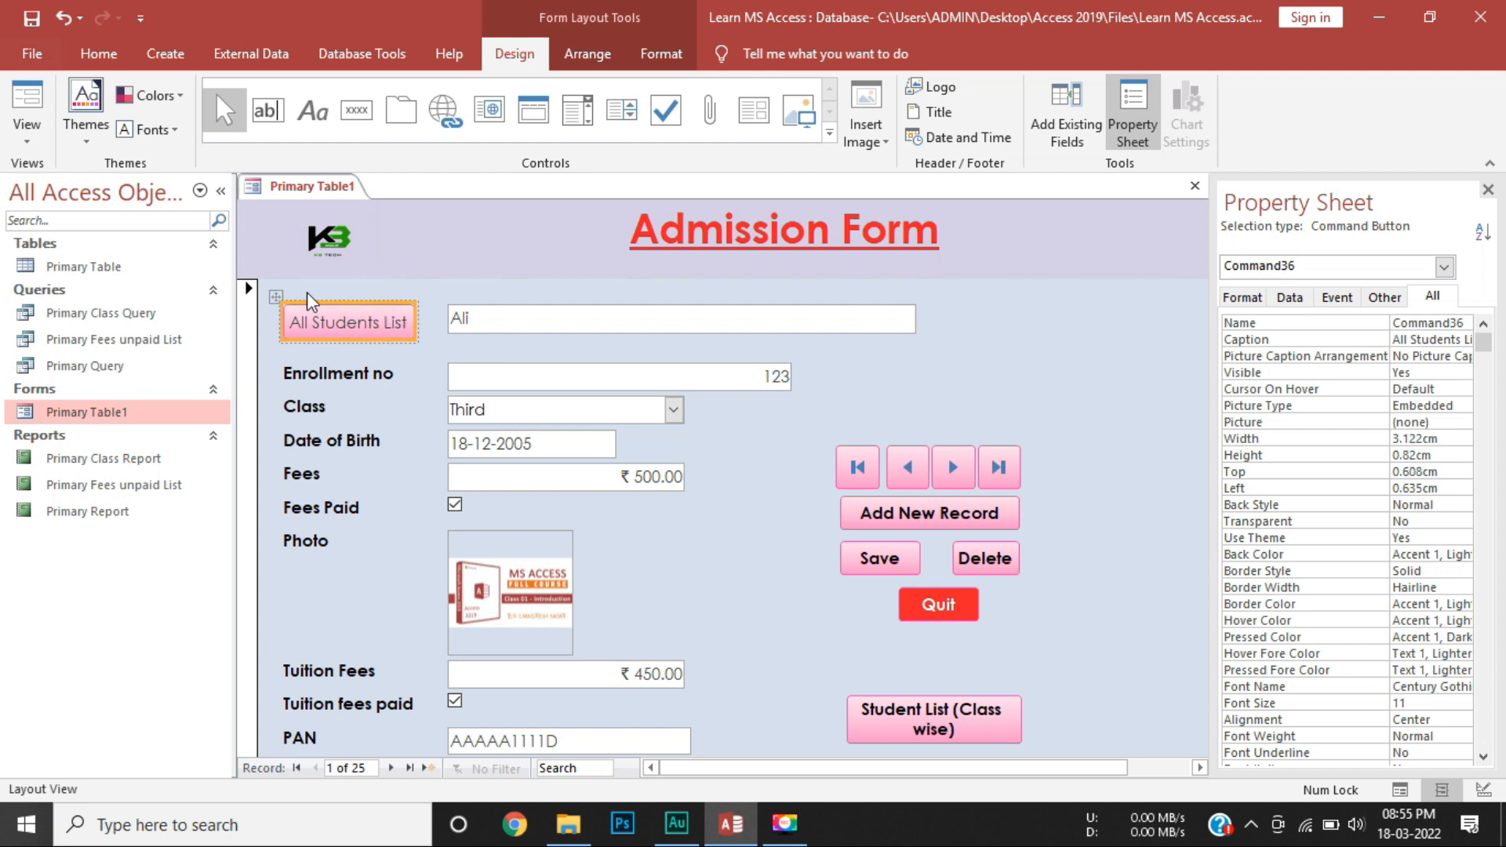
{"action": "left_click_drag", "start_coordinate": [309, 316], "coordinate": [887, 656]}
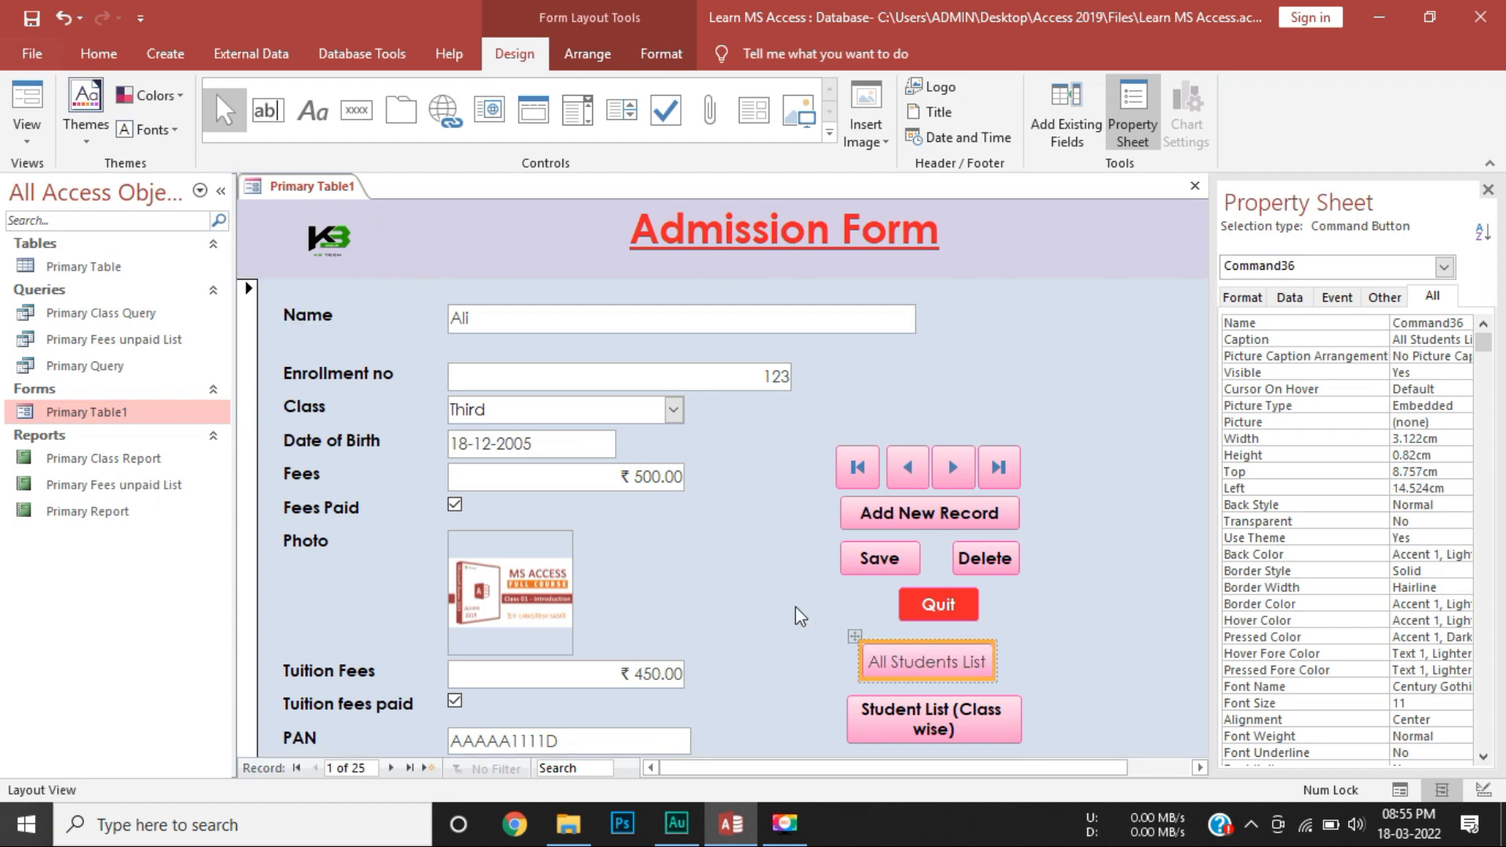
{"action": "left_click_drag", "start_coordinate": [993, 643], "coordinate": [1016, 640]}
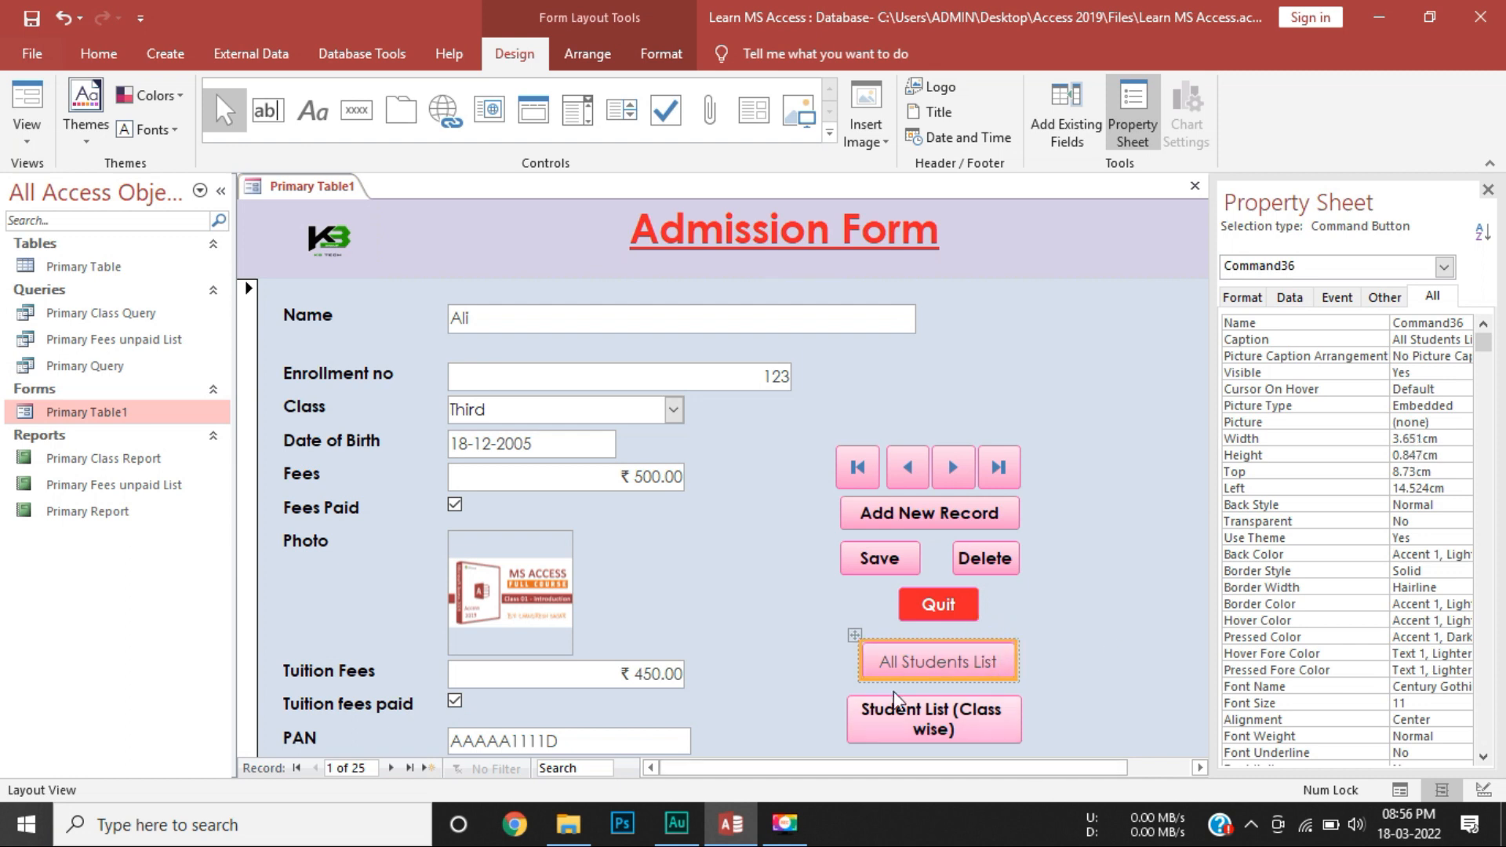
{"action": "left_click_drag", "start_coordinate": [846, 661], "coordinate": [834, 662]}
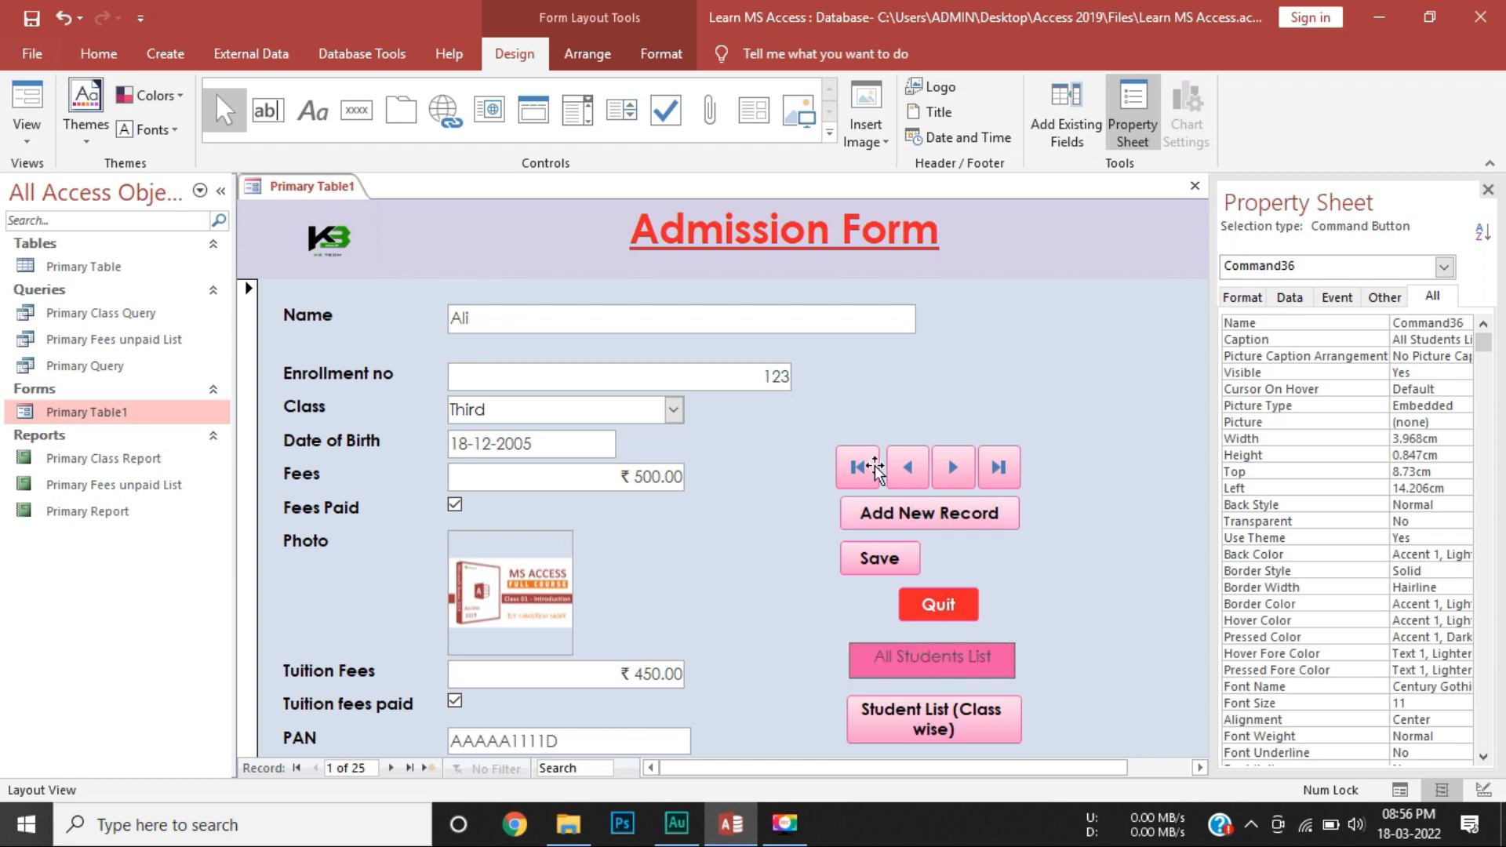
{"action": "left_click", "coordinate": [665, 55]}
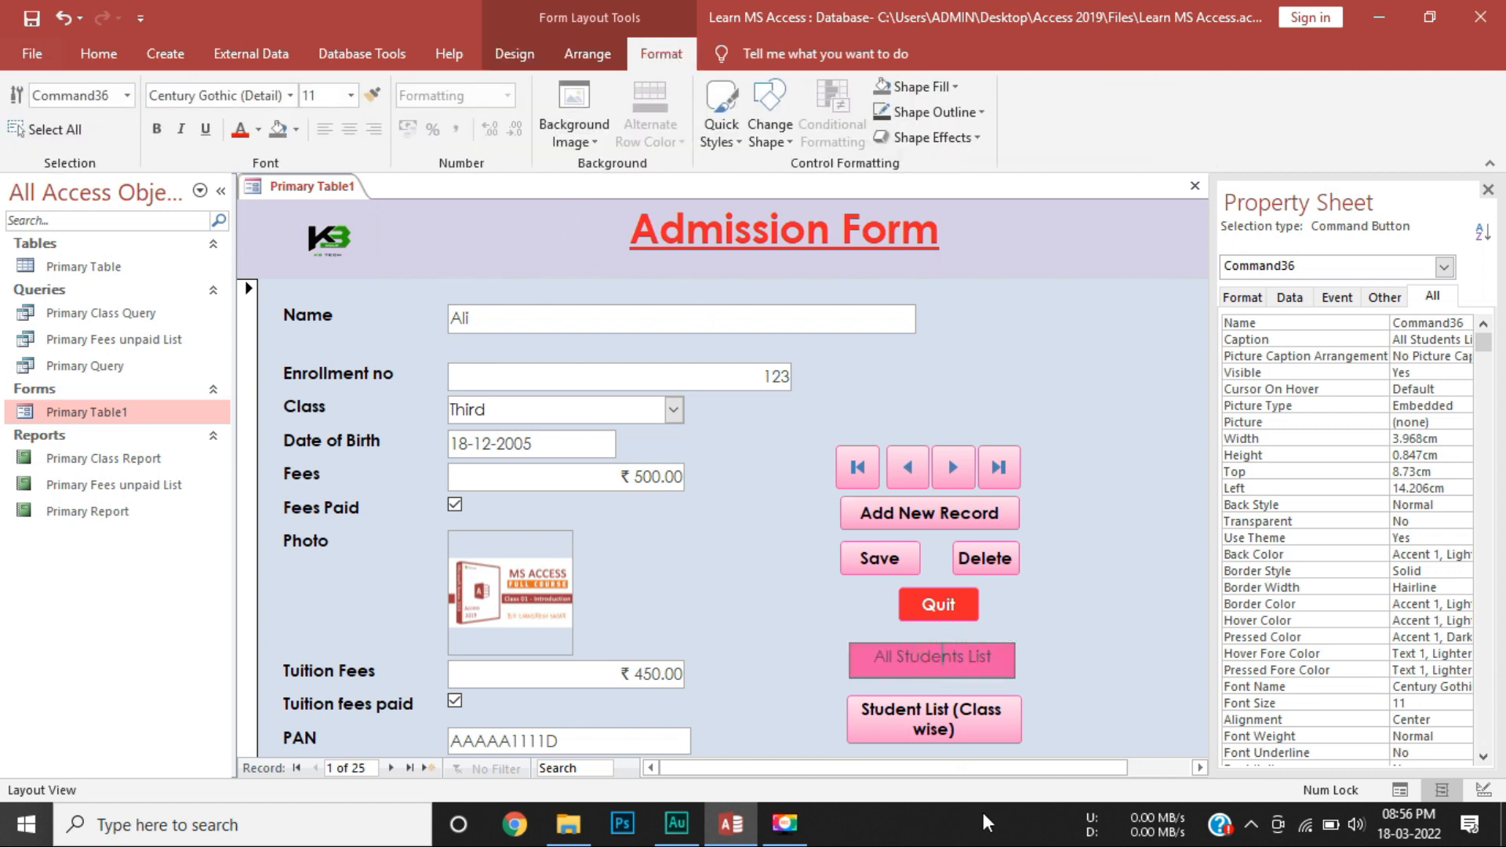
Select the Student List (Class wise) button and switch the Admission Form to Form View.
{"action": "left_click", "coordinate": [914, 716]}
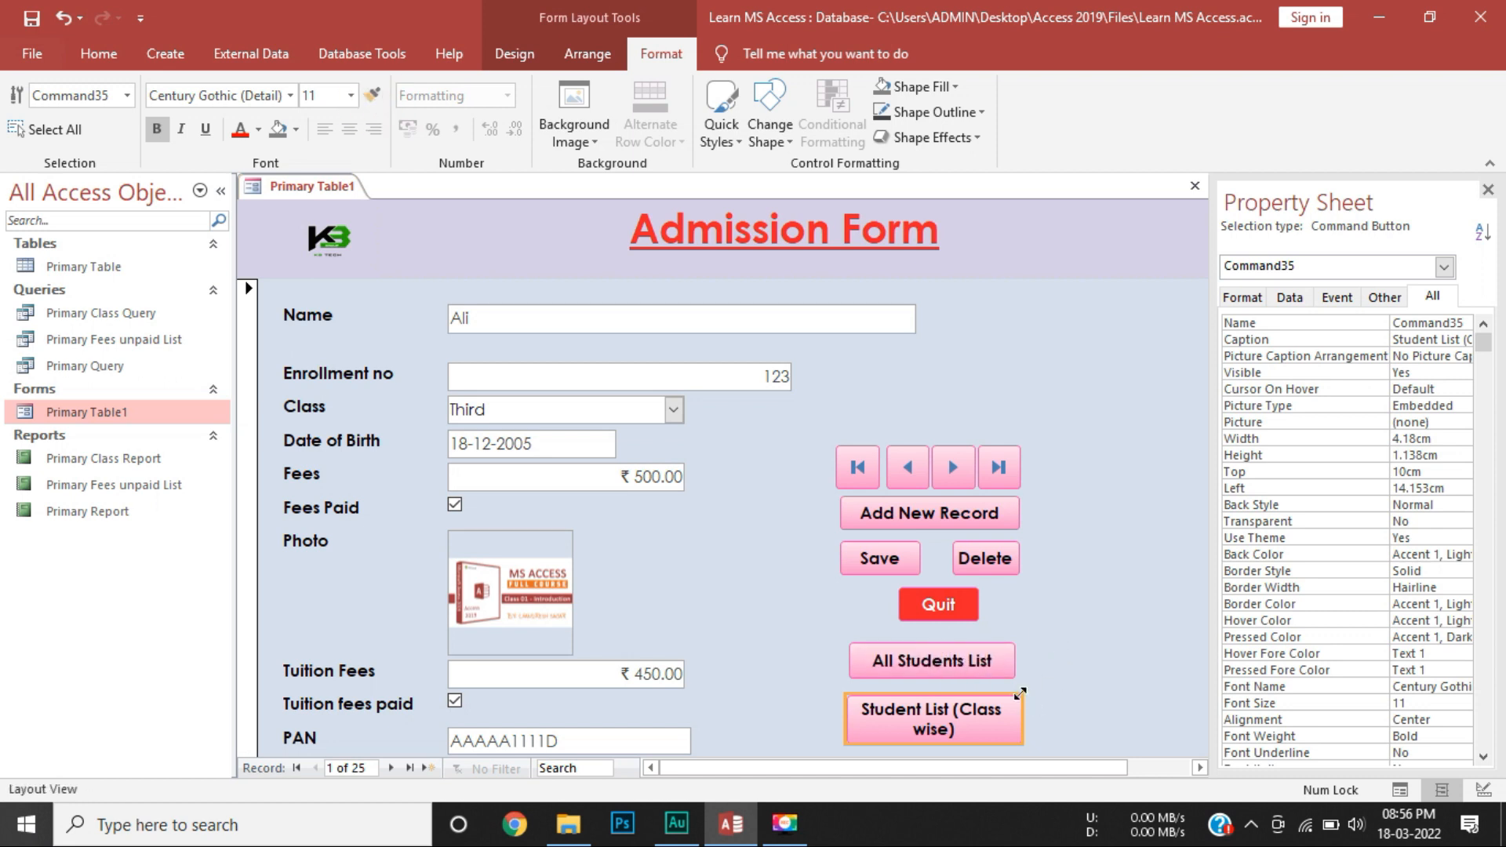
{"action": "left_click", "coordinate": [516, 53]}
{"action": "left_click", "coordinate": [24, 110]}
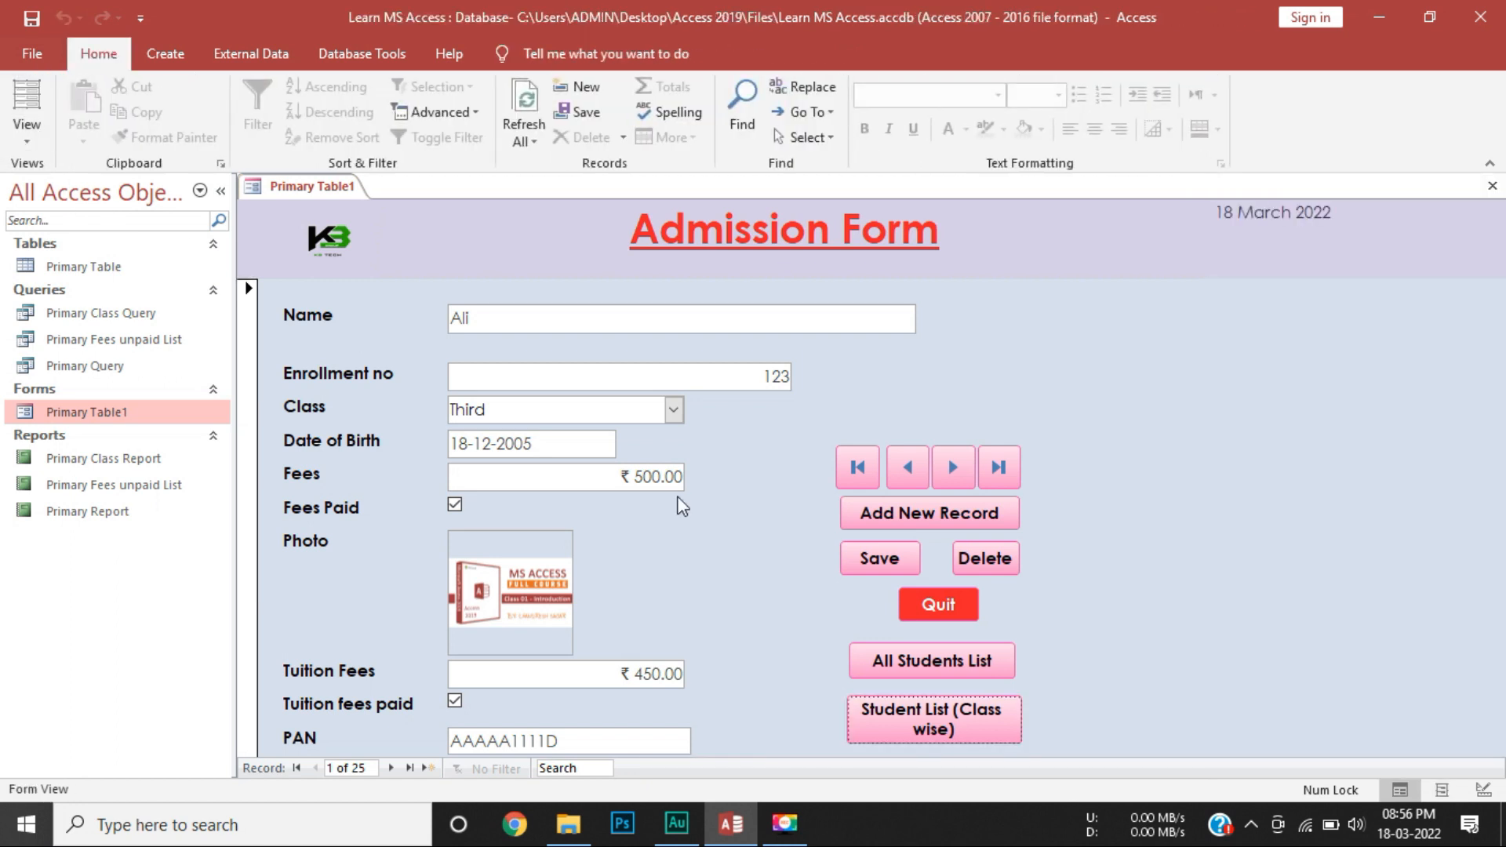
Open the All Students List report, scroll through it, and return to the form.
{"action": "left_click", "coordinate": [963, 668]}
{"action": "scroll", "coordinate": [707, 497], "scroll_direction": "down", "scroll_amount": 3}
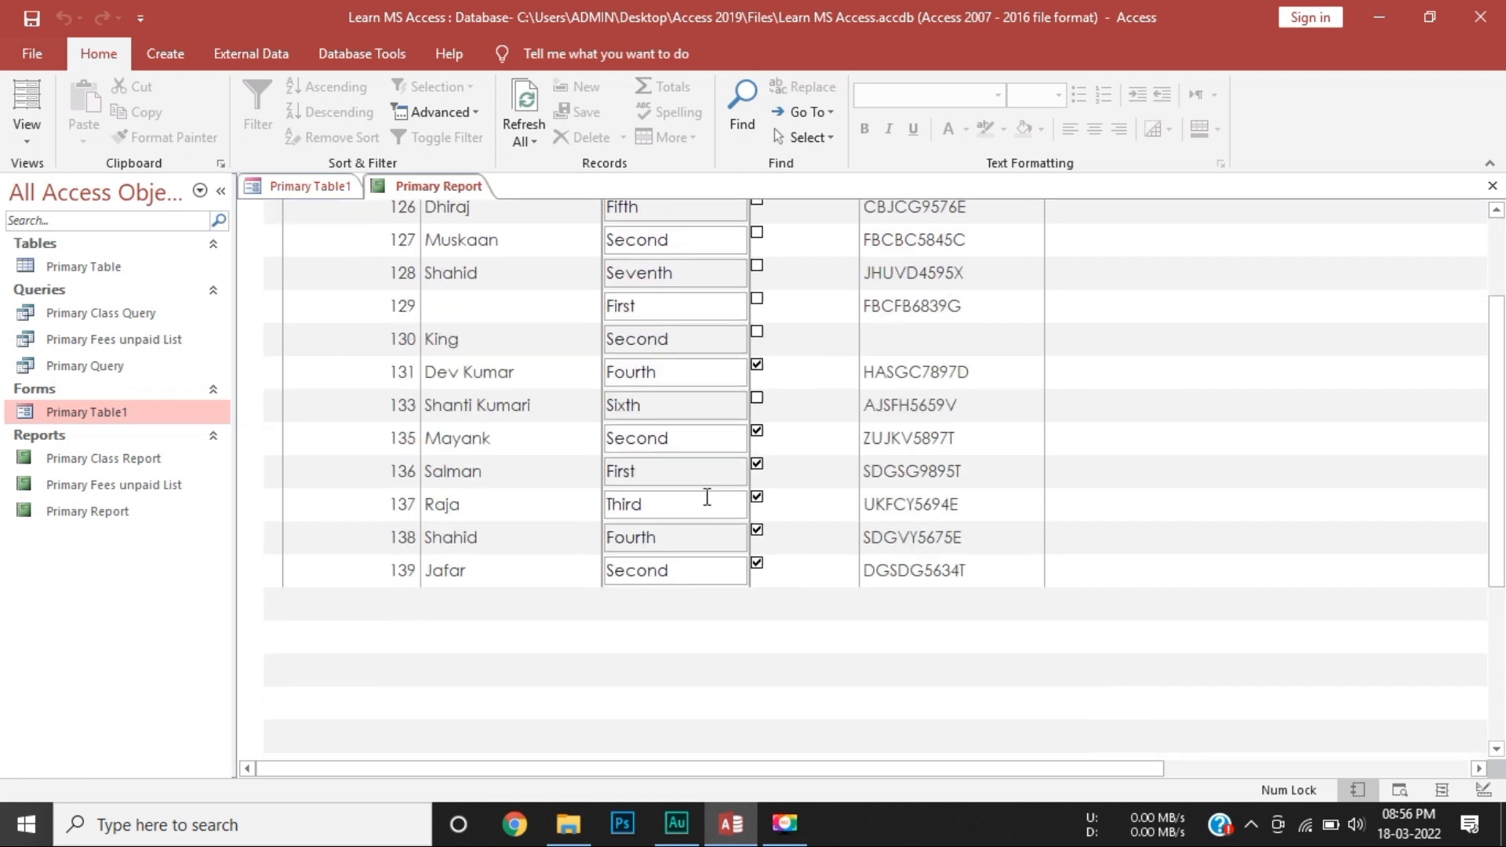
{"action": "scroll", "coordinate": [707, 496], "scroll_direction": "down", "scroll_amount": 5}
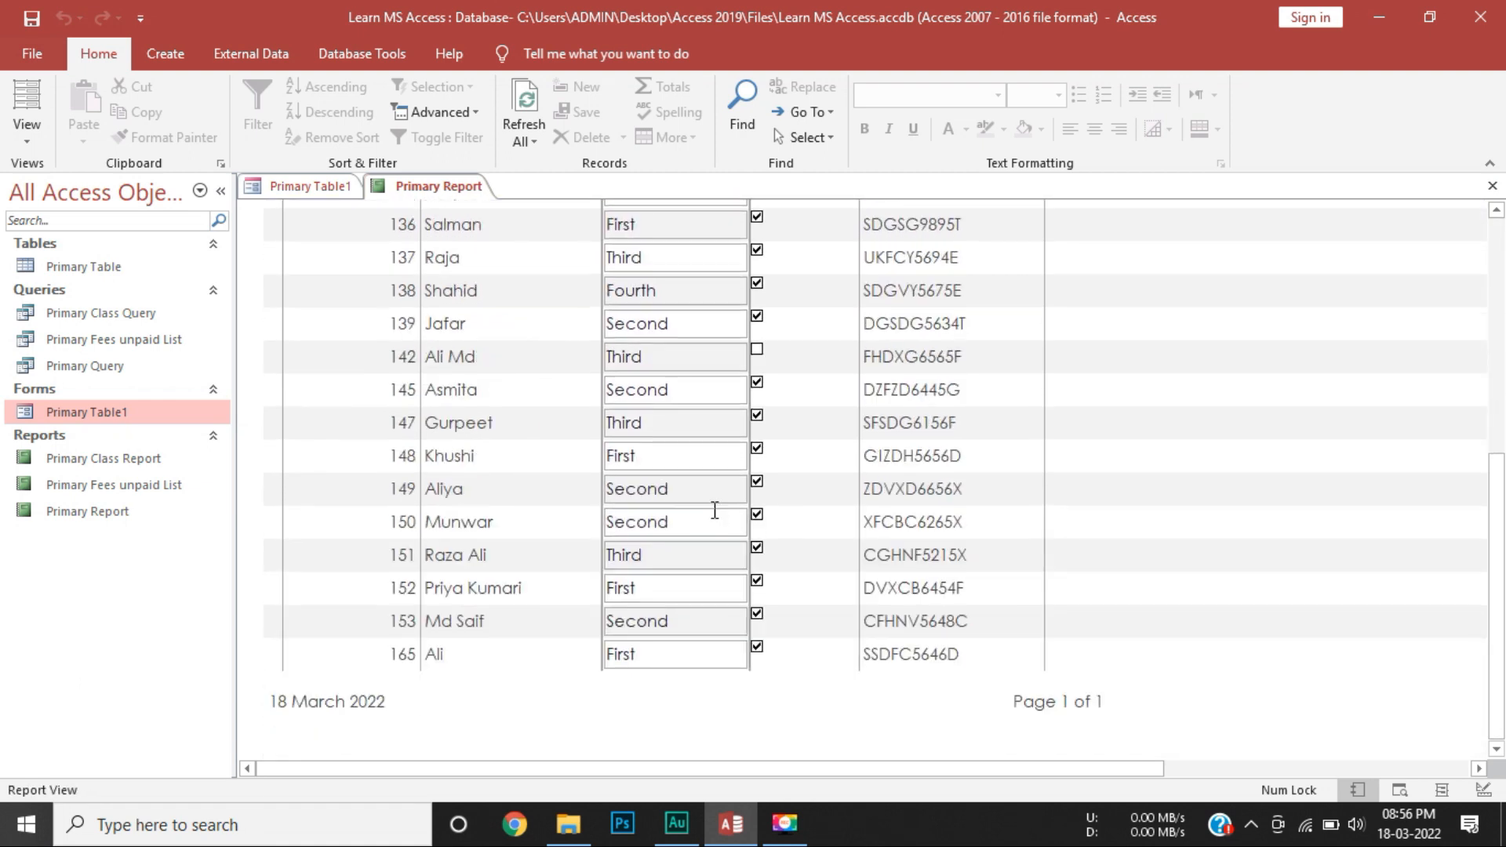
{"action": "scroll", "coordinate": [655, 517], "scroll_direction": "up", "scroll_amount": 7}
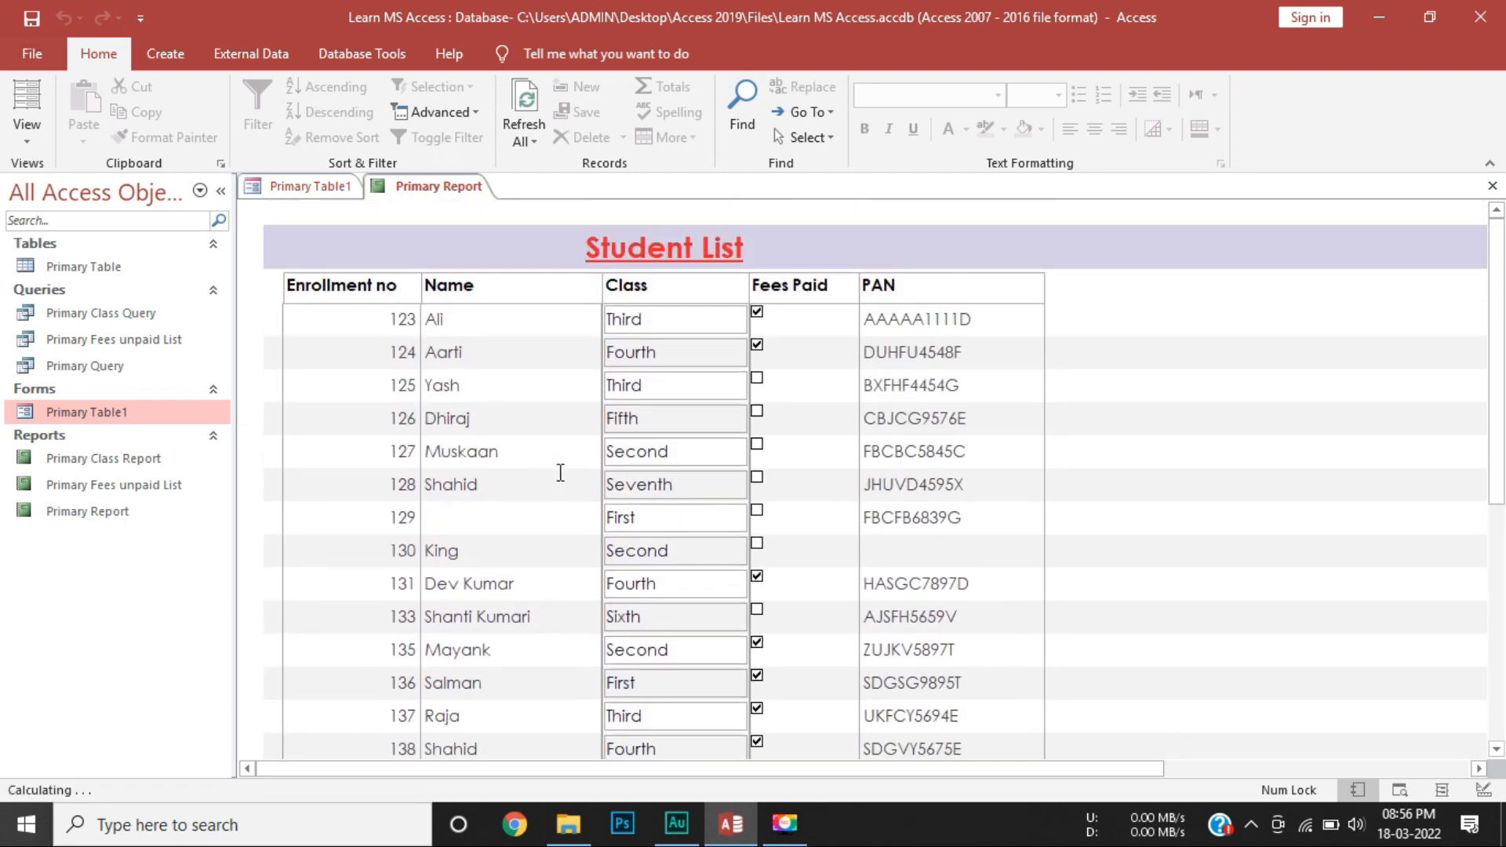
{"action": "left_click", "coordinate": [310, 187]}
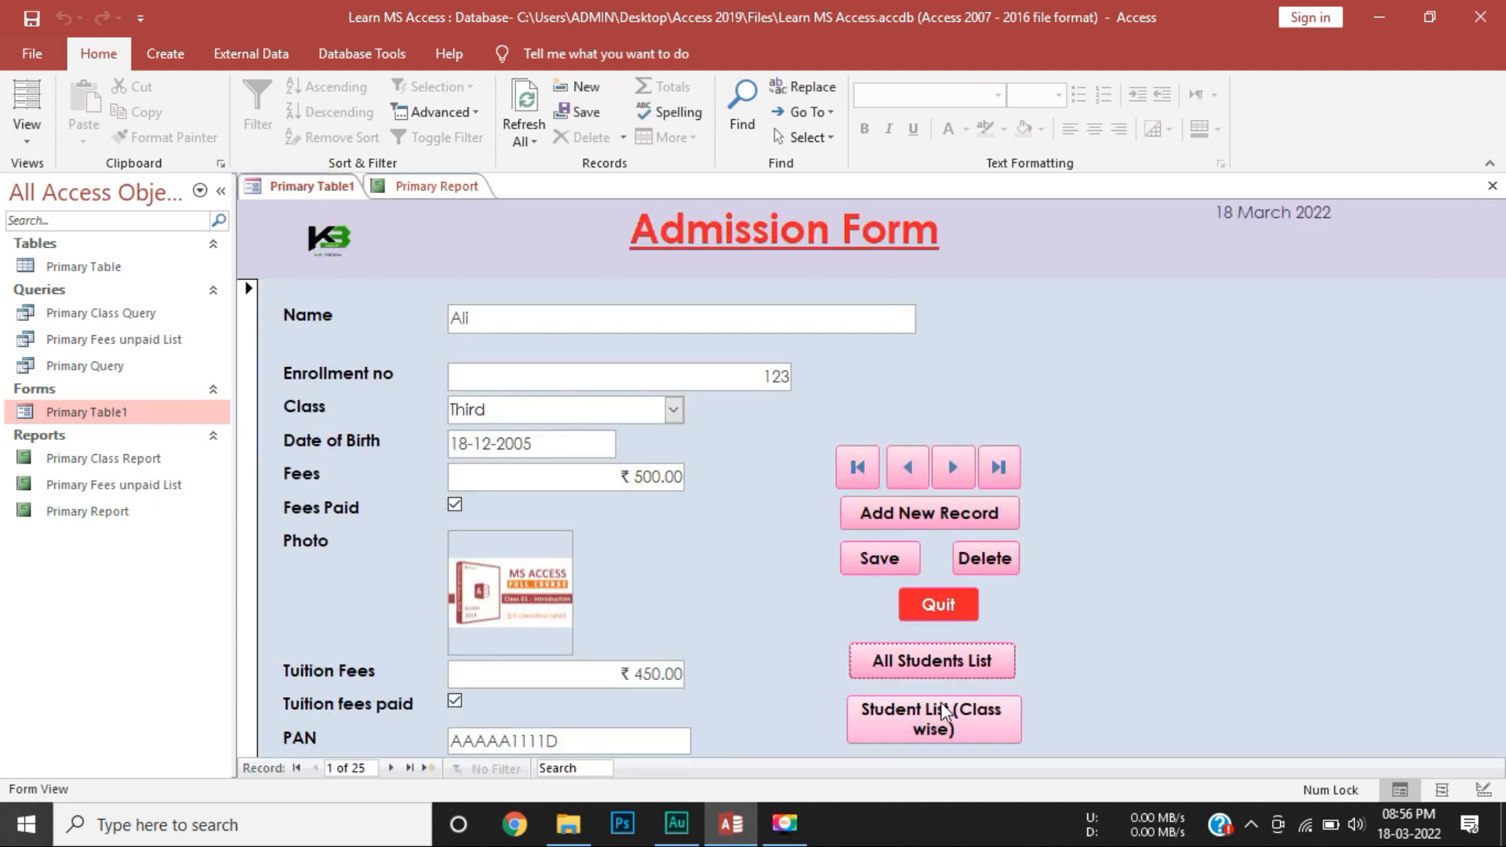
Run Student List (Class wise) for class Second, then return to the Admission Form.
{"action": "left_click", "coordinate": [945, 733]}
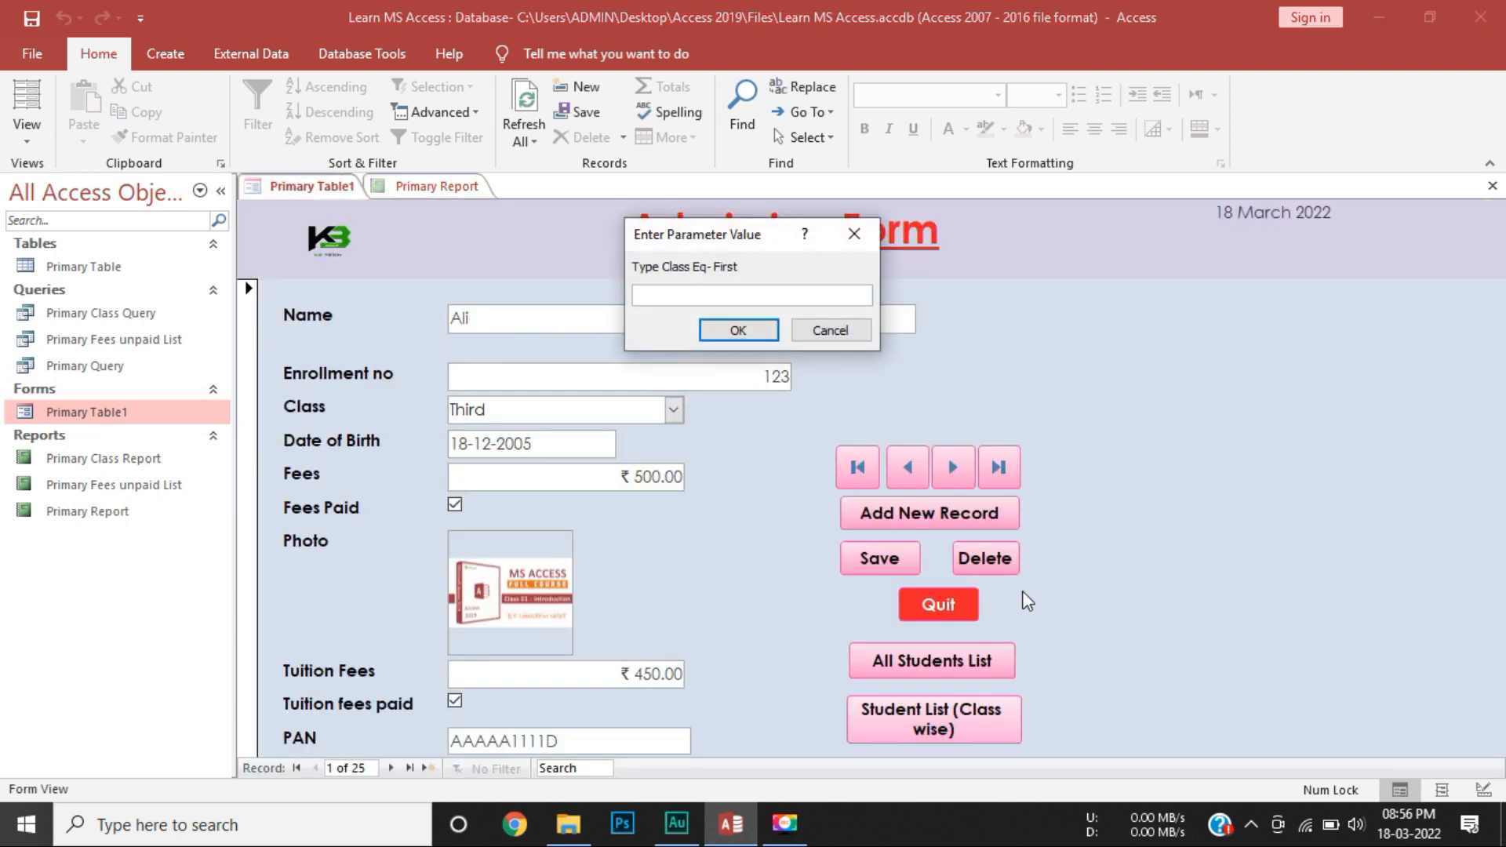
{"action": "type", "text": "Second"}
{"action": "key", "text": "Return"}
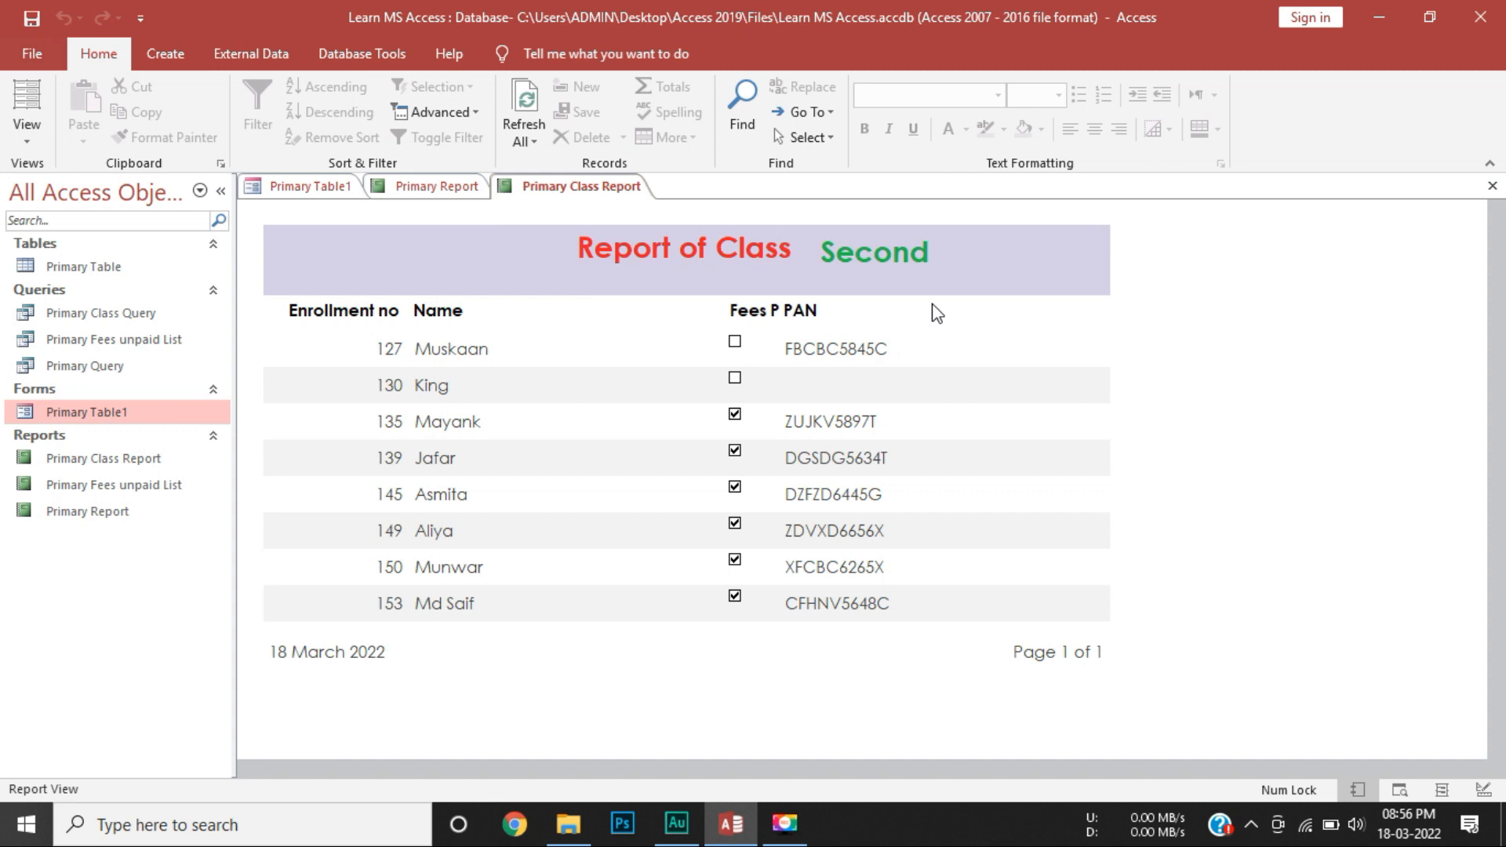
{"action": "left_click", "coordinate": [397, 196]}
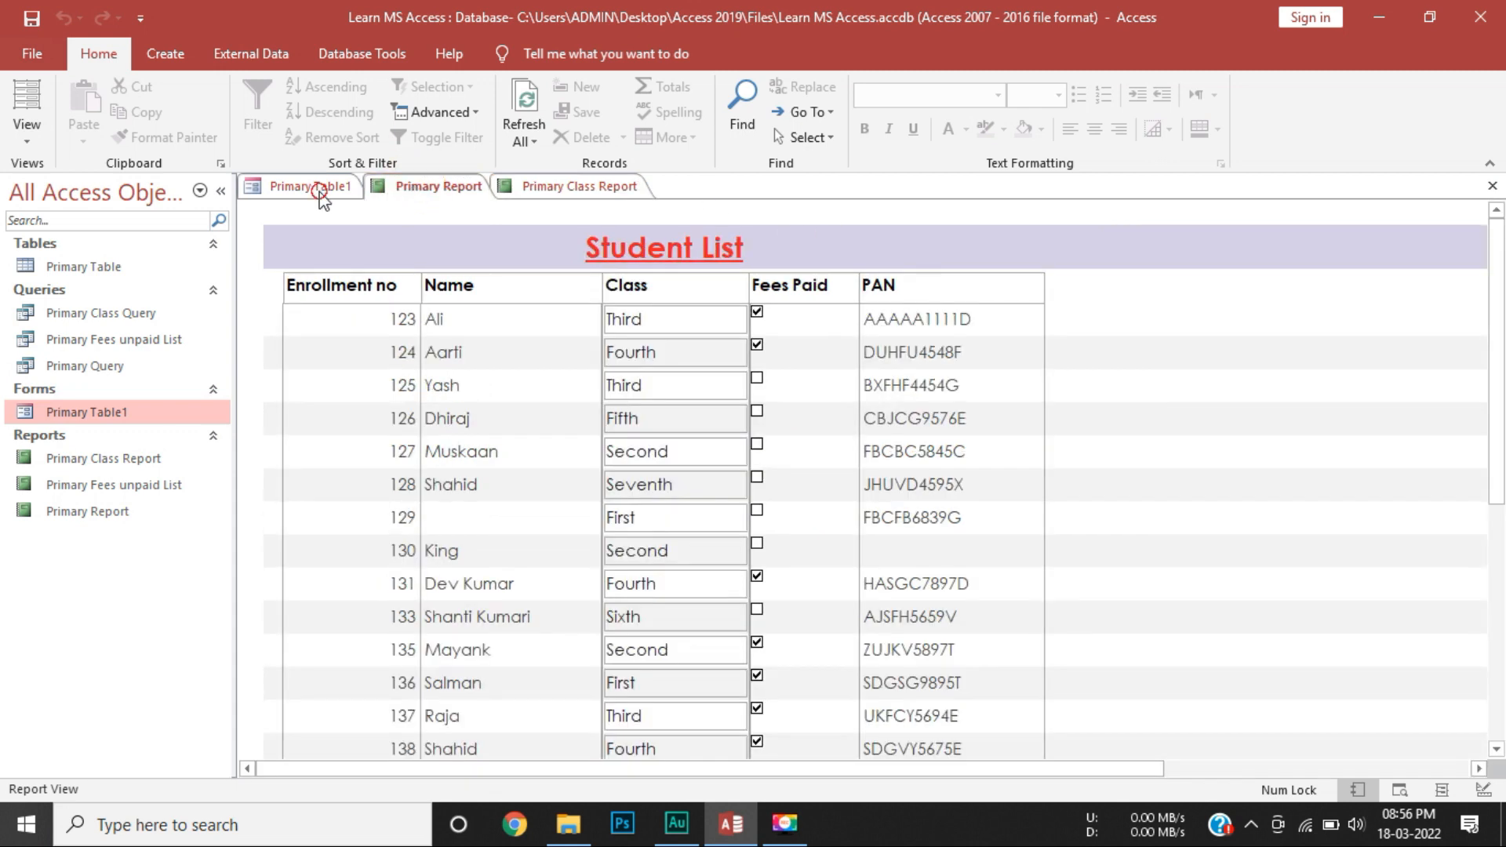
{"action": "left_click", "coordinate": [317, 188]}
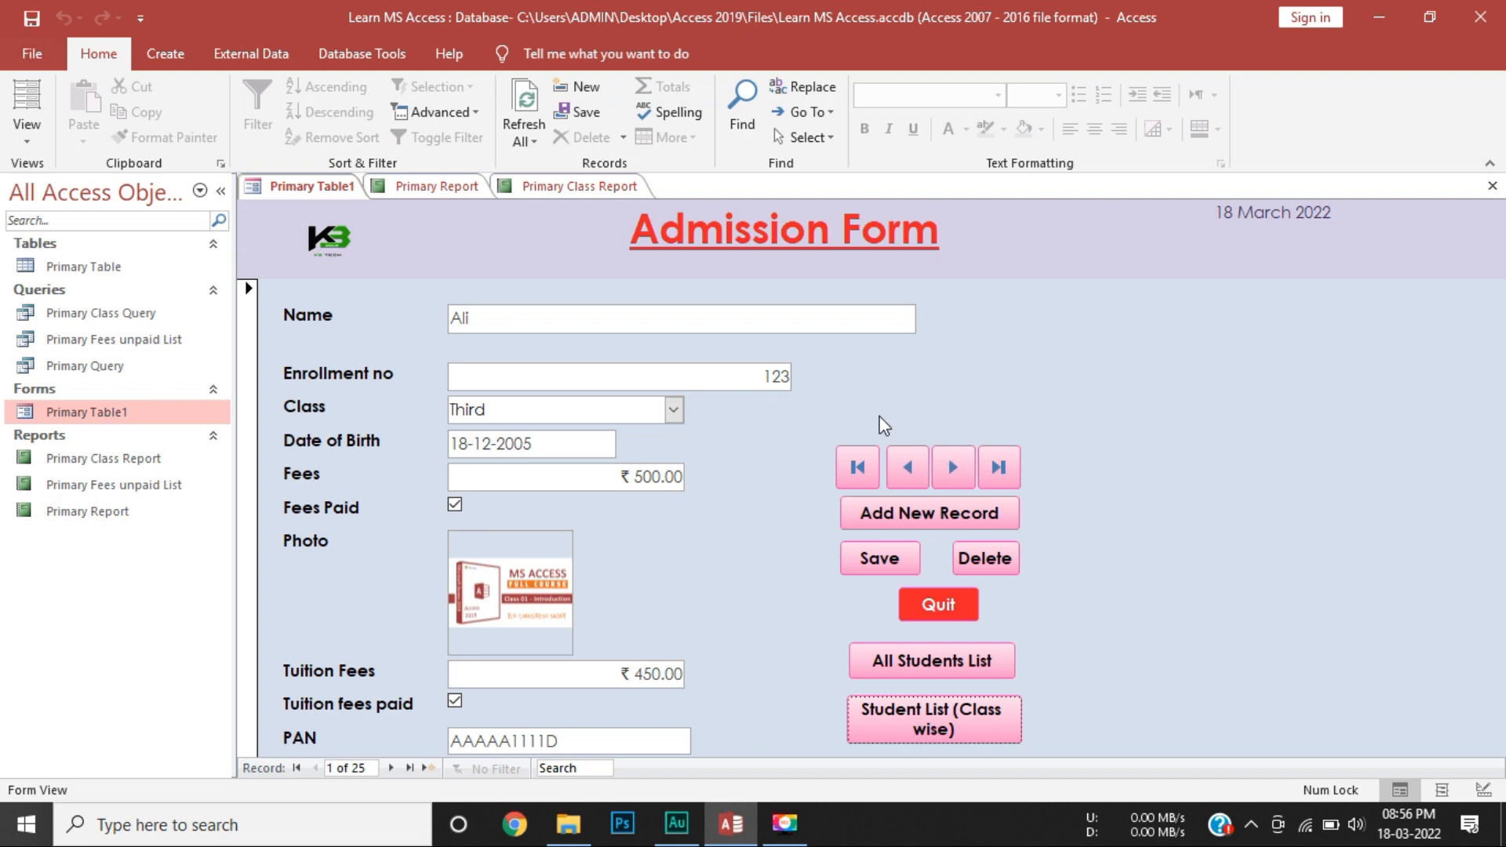
Switch the Admission Form to Design View and draw a new button above the navigation buttons.
{"action": "left_click", "coordinate": [147, 72]}
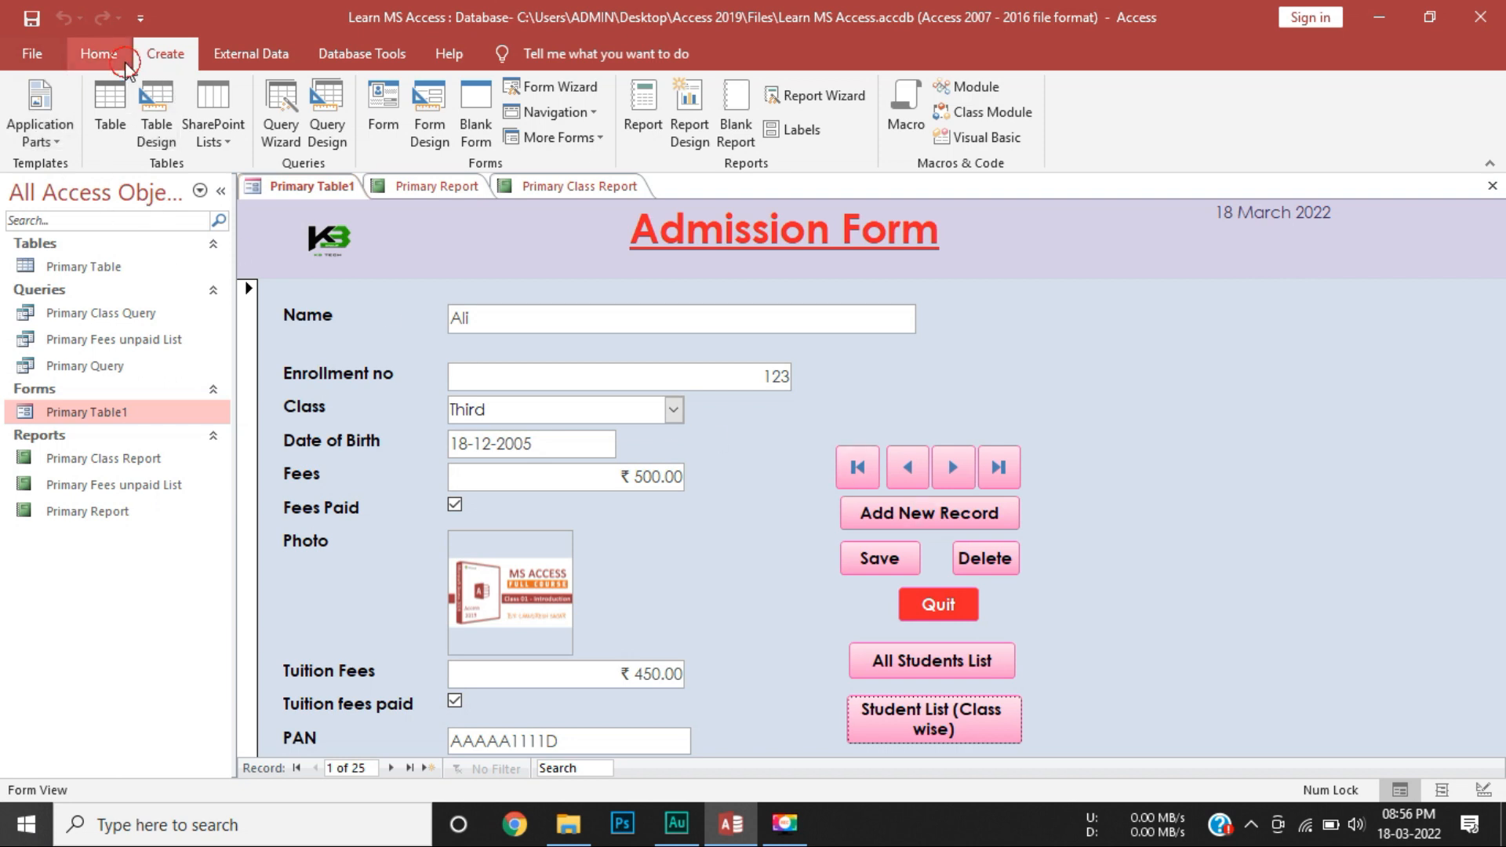
{"action": "left_click", "coordinate": [98, 54]}
{"action": "left_click", "coordinate": [31, 129]}
{"action": "left_click", "coordinate": [52, 269]}
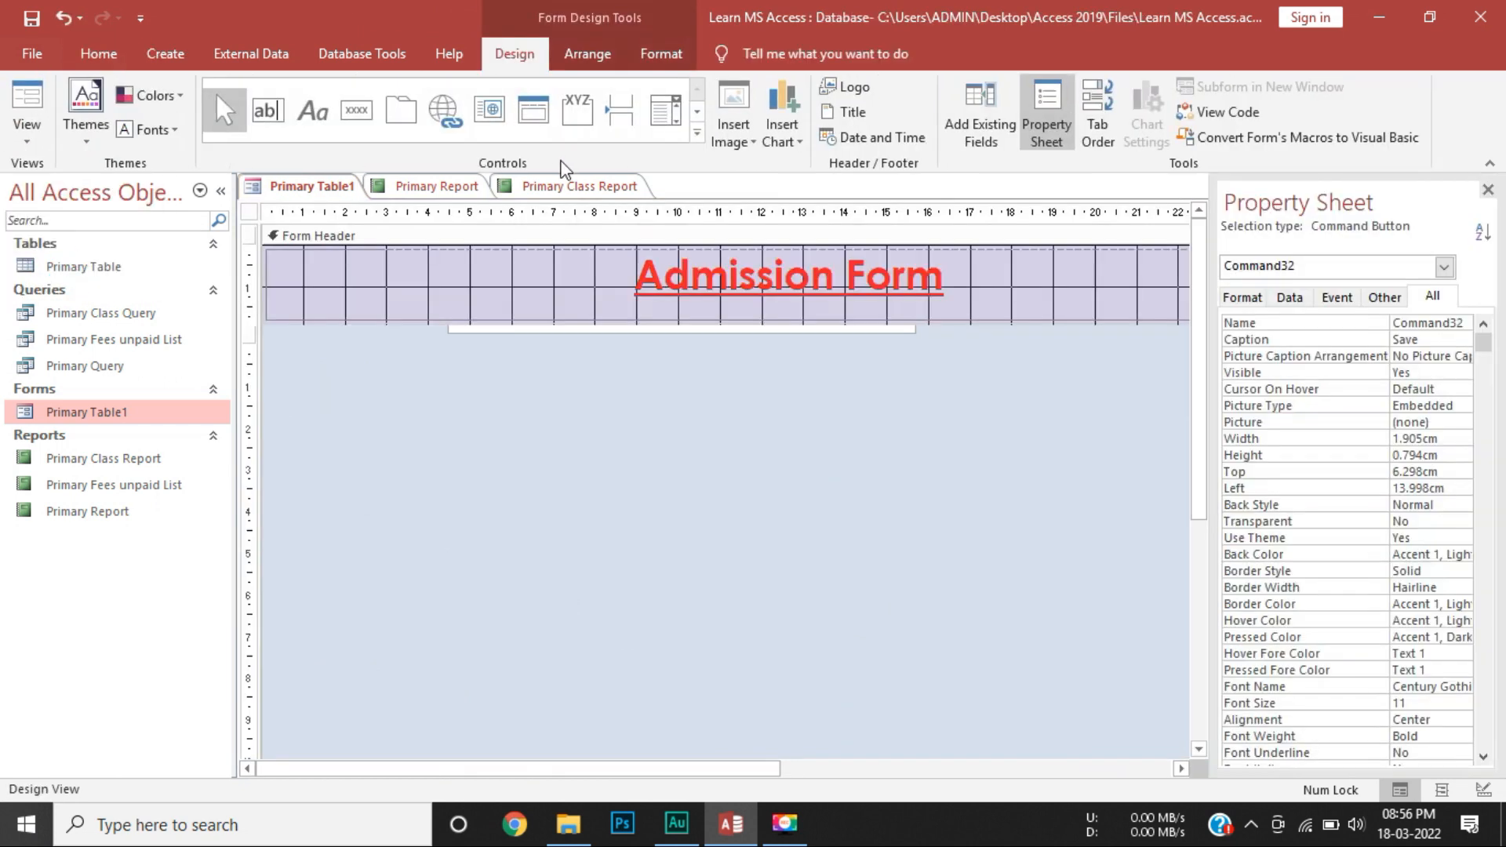
{"action": "left_click", "coordinate": [355, 109]}
{"action": "left_click_drag", "start_coordinate": [843, 455], "coordinate": [1022, 497]}
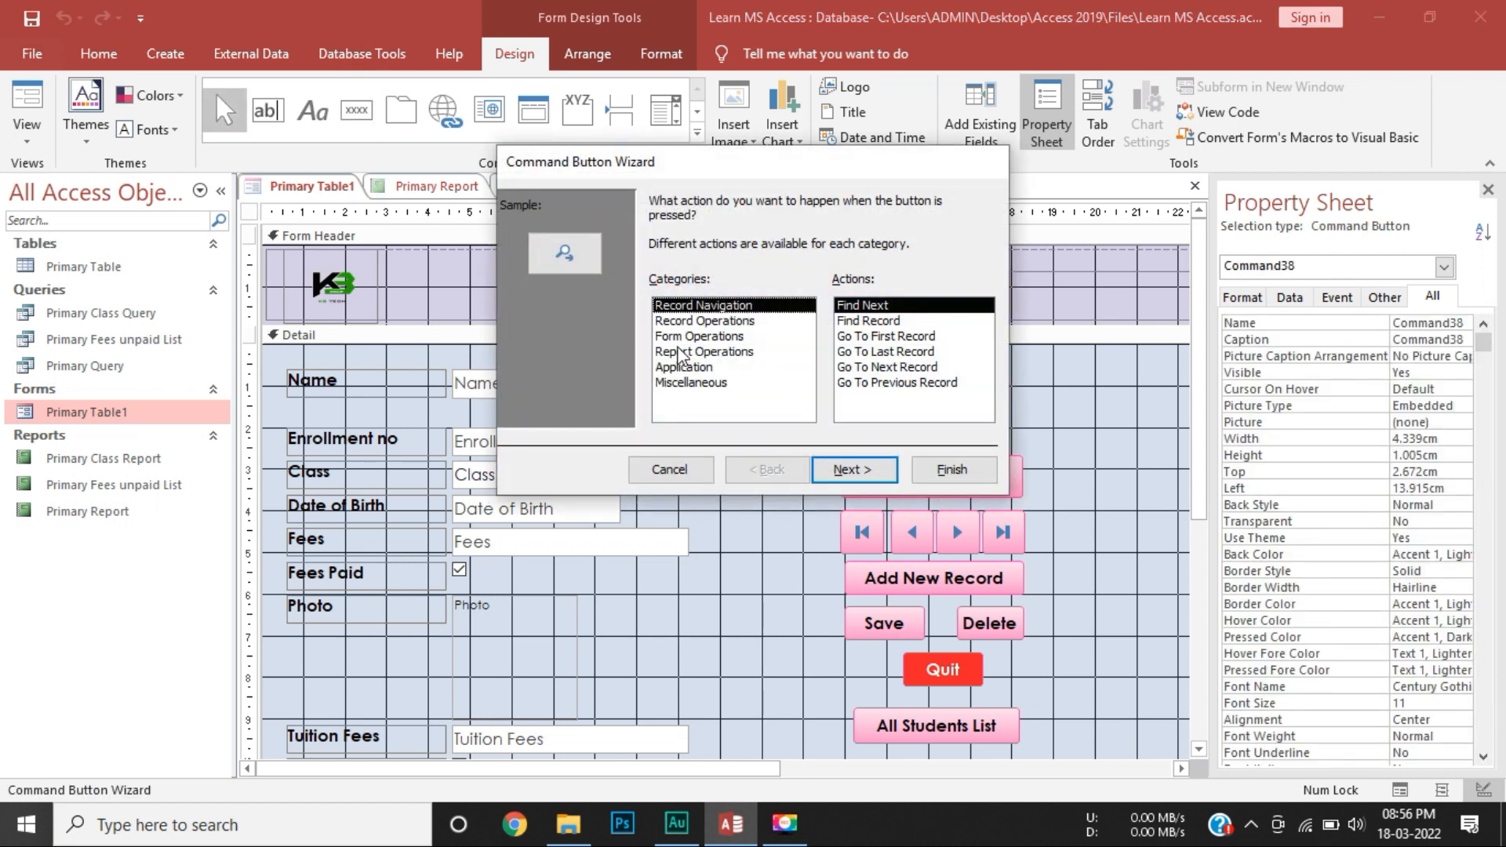
Make the button open the Primary Fees unpaid List report with caption 'UnPaid Students'.
{"action": "left_click", "coordinate": [695, 351]}
{"action": "left_click", "coordinate": [865, 323]}
{"action": "double_click", "coordinate": [865, 326]}
{"action": "double_click", "coordinate": [726, 265]}
{"action": "left_click", "coordinate": [694, 289]}
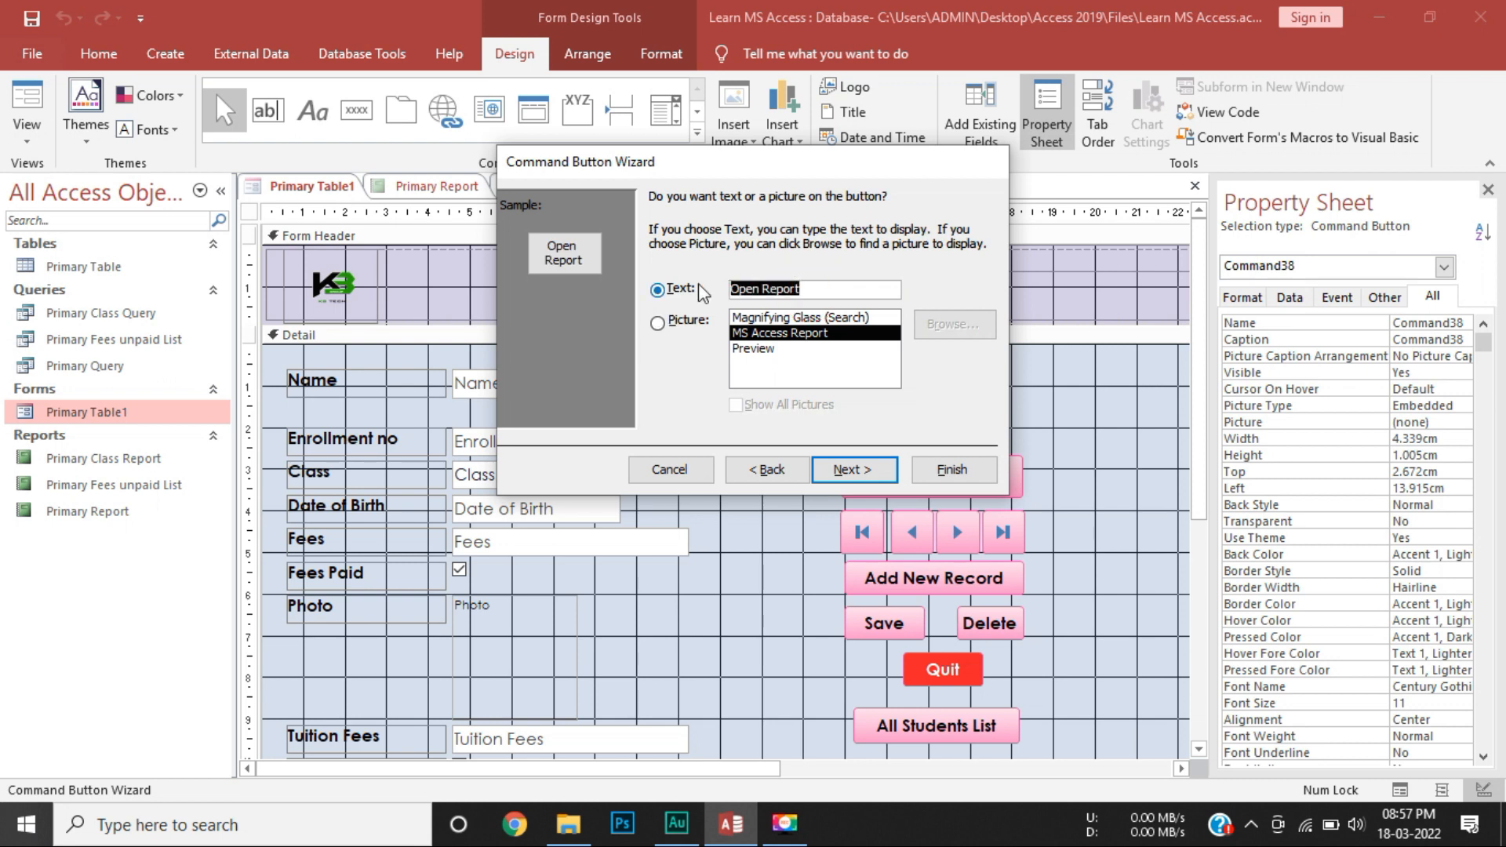
{"action": "type", "text": "UnPaid Studn"}
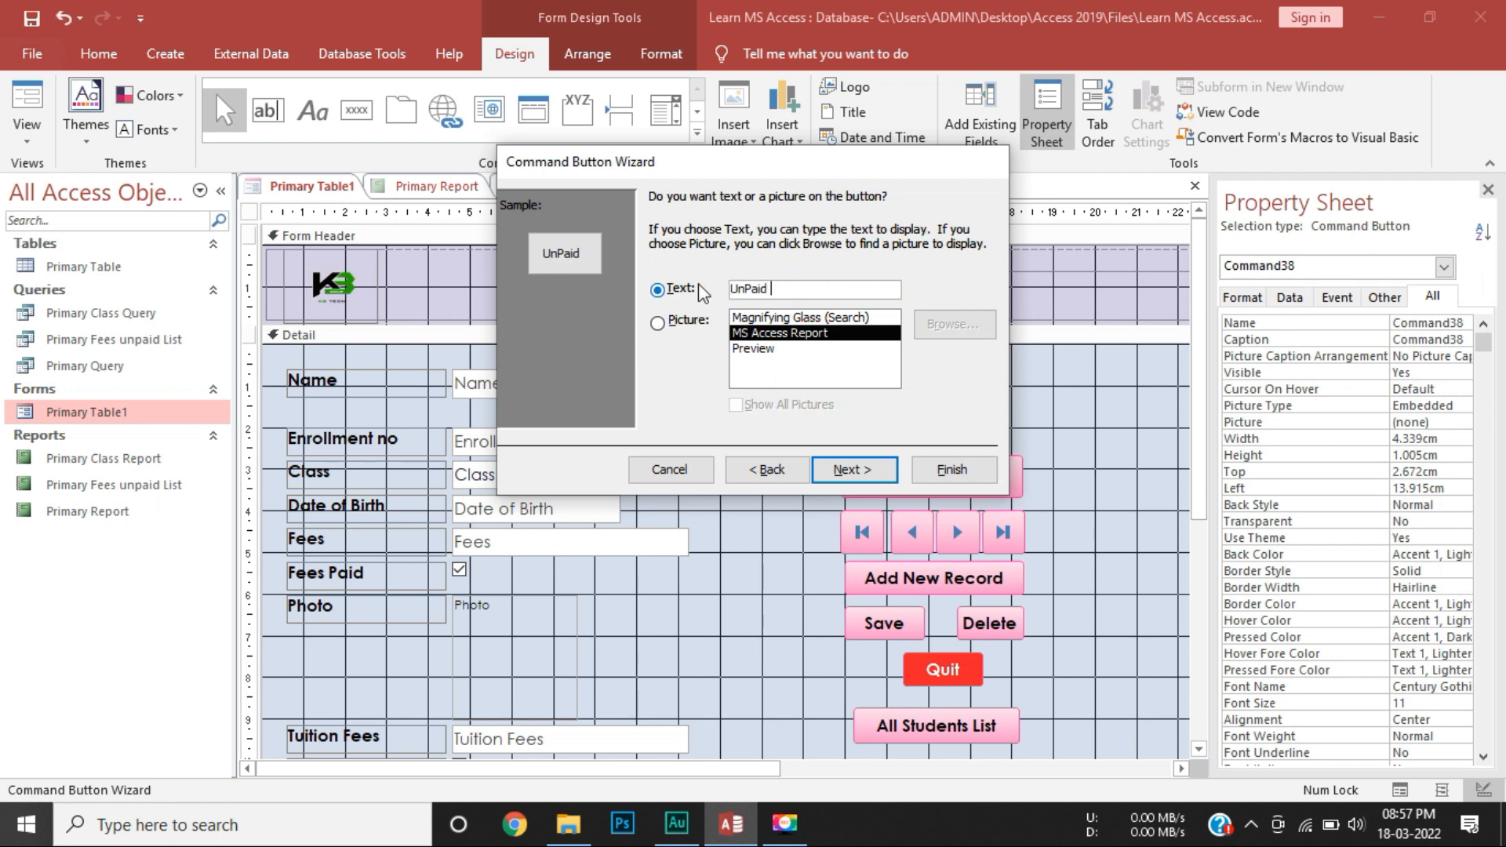
{"action": "type", "text": "et"}
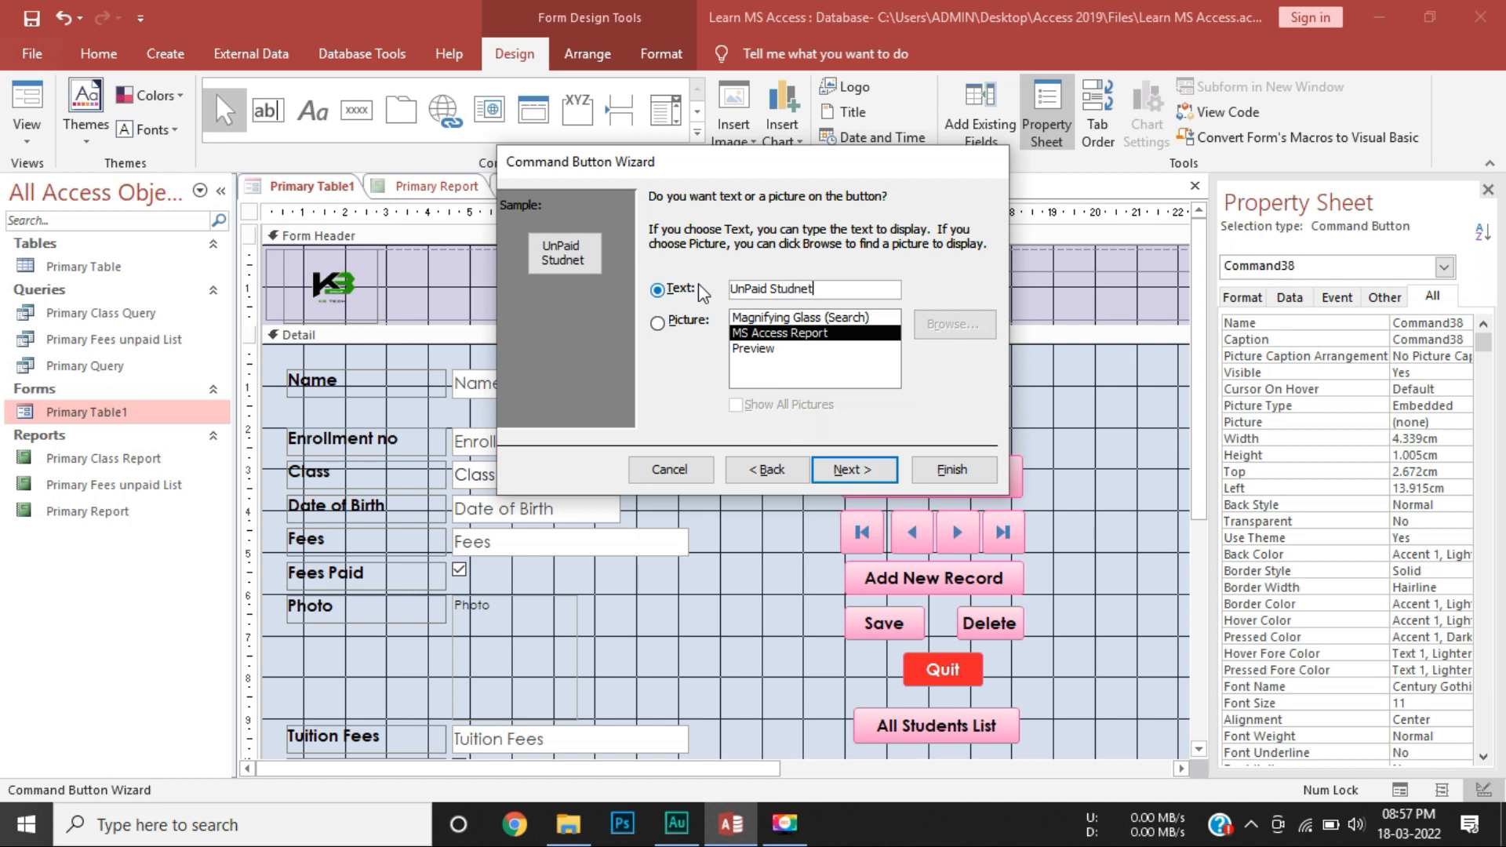
{"action": "key", "text": "BackSpace"}
{"action": "key", "text": "BackSpace"}
{"action": "key", "text": "BackSpace"}
{"action": "type", "text": "ents"}
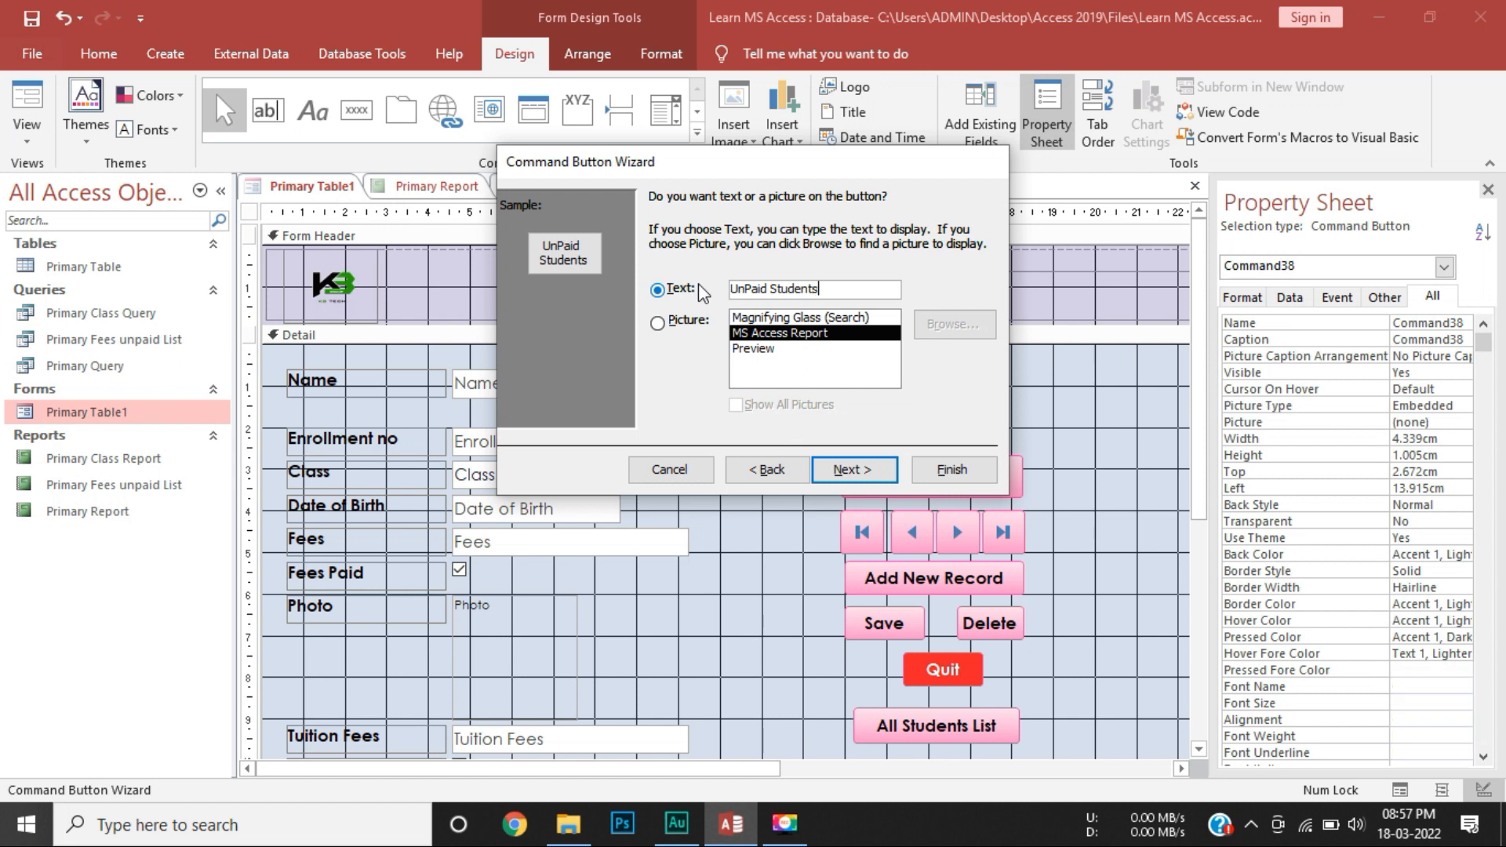
{"action": "left_click", "coordinate": [847, 471]}
{"action": "left_click", "coordinate": [949, 468]}
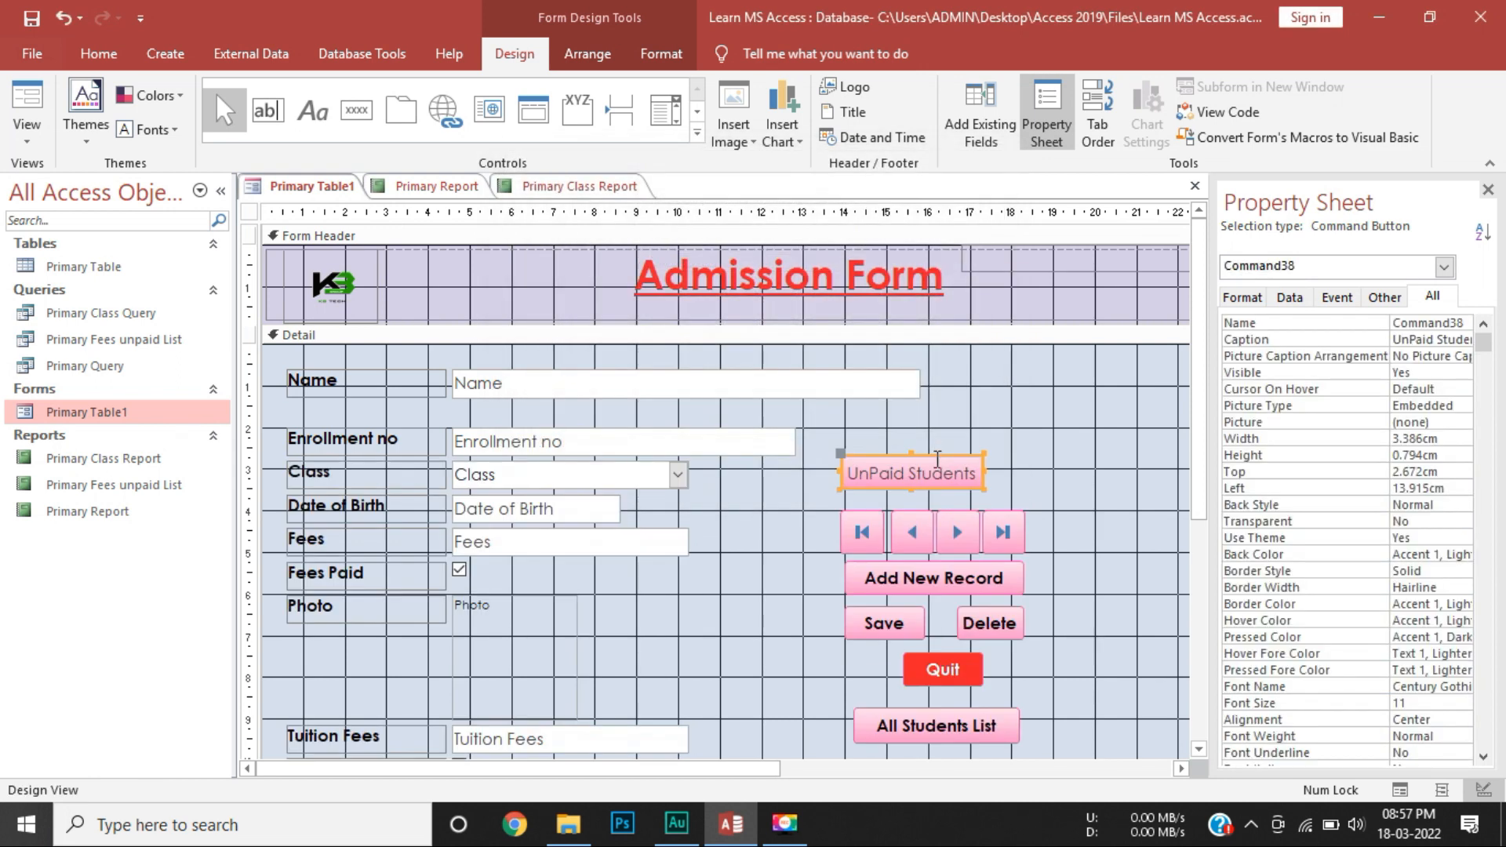
Widen the UnPaid Students button to 4.286cm by stretching both its side edges outward.
{"action": "left_click", "coordinate": [986, 474]}
{"action": "left_click", "coordinate": [975, 475]}
{"action": "left_click", "coordinate": [995, 480]}
{"action": "left_click", "coordinate": [973, 477]}
{"action": "left_click_drag", "start_coordinate": [986, 475], "coordinate": [1021, 469]}
{"action": "left_click_drag", "start_coordinate": [840, 473], "coordinate": [837, 473]}
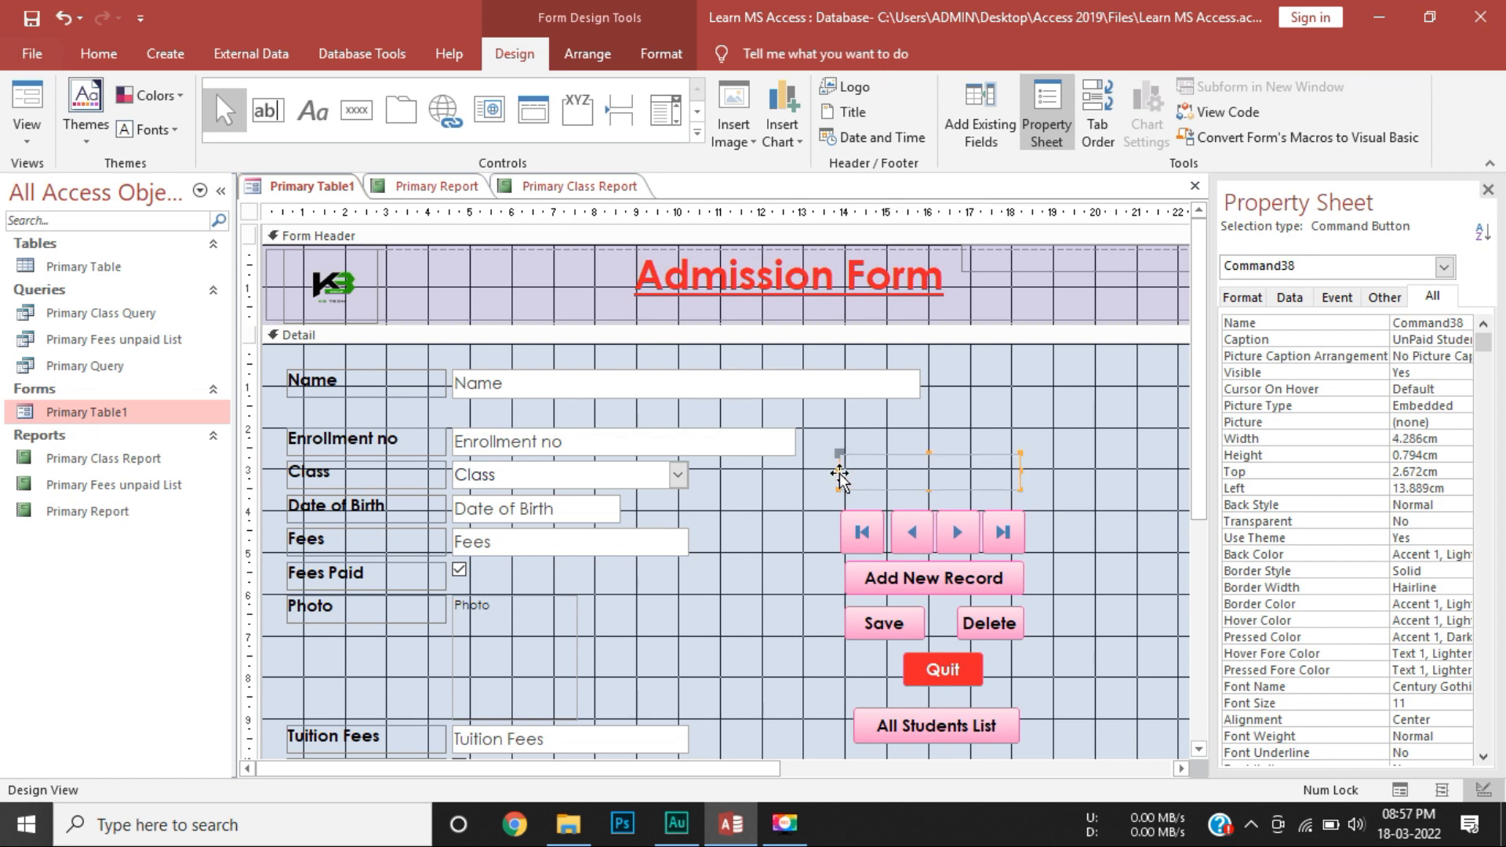
Select the Quit button and show the Format ribbon options.
{"action": "left_click", "coordinate": [930, 662]}
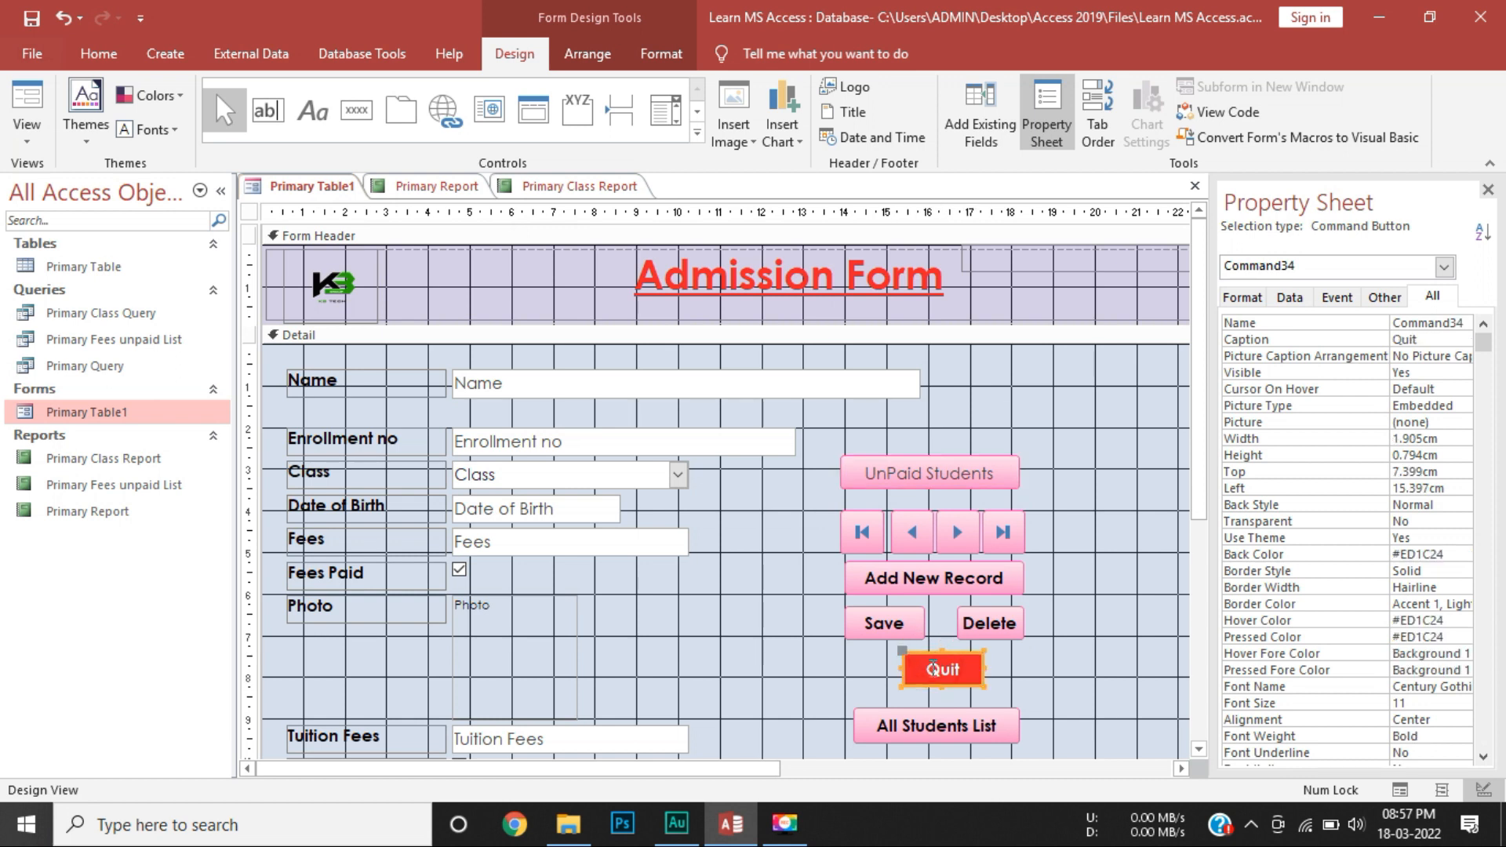
{"action": "left_click", "coordinate": [588, 53]}
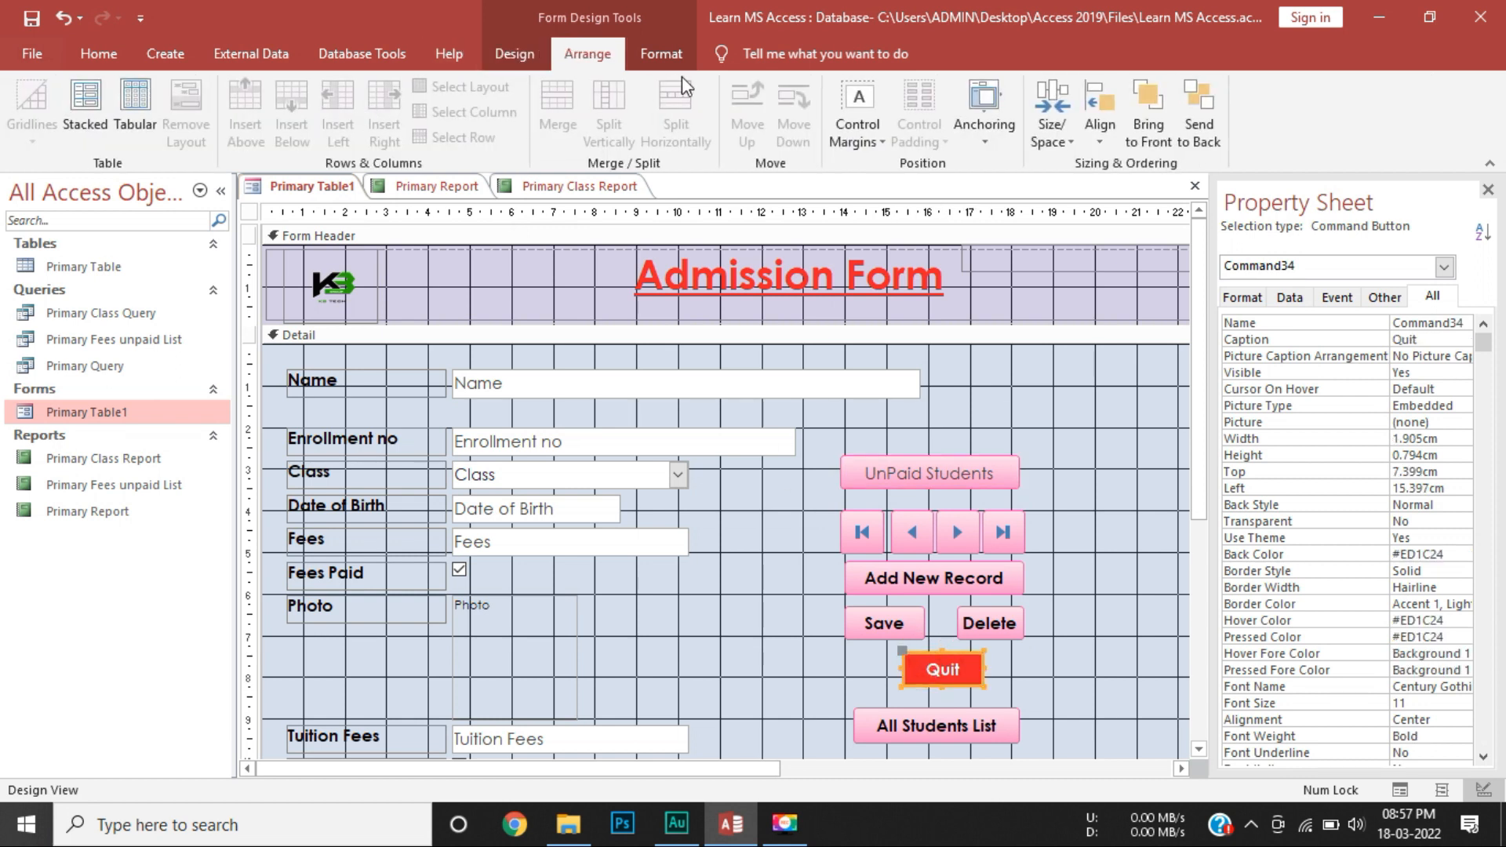
{"action": "left_click", "coordinate": [661, 53]}
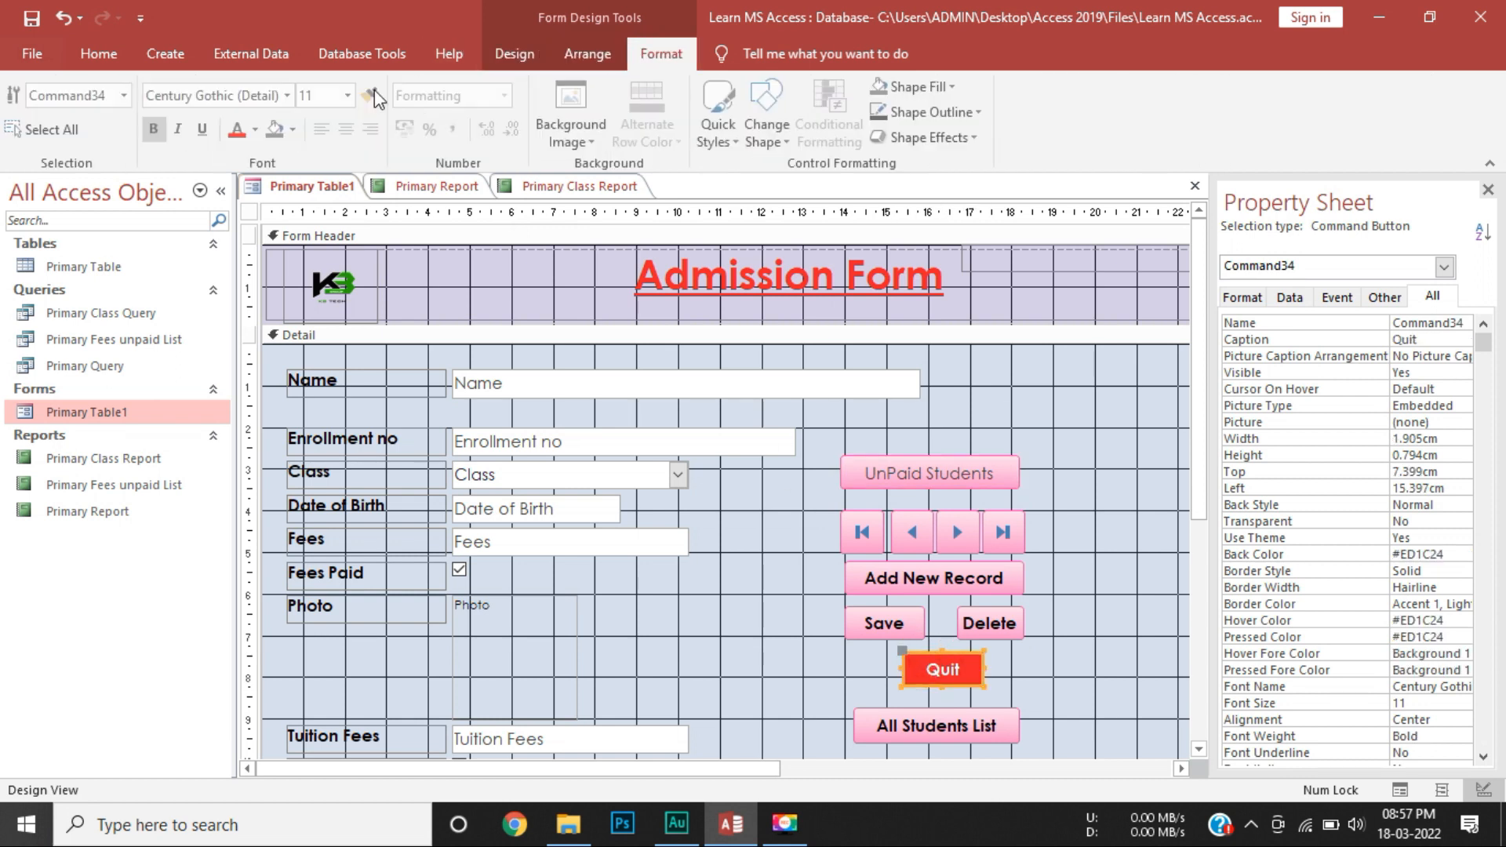
Give UnPaid Students Quit's style with a dark purple (#6F3198) fill, then switch to Form View.
{"action": "left_click", "coordinate": [961, 472]}
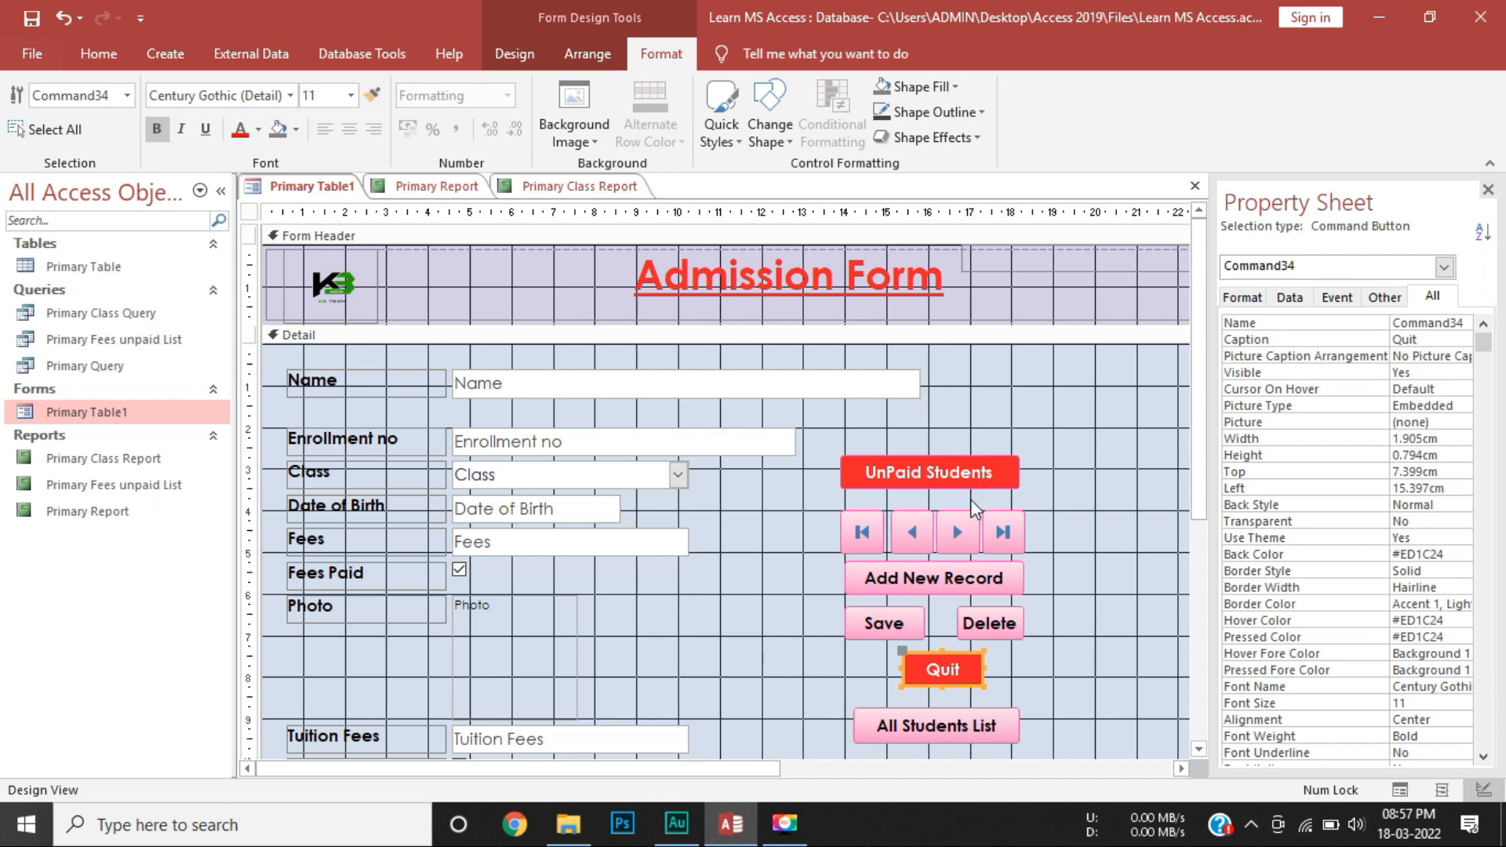
{"action": "left_click", "coordinate": [995, 467]}
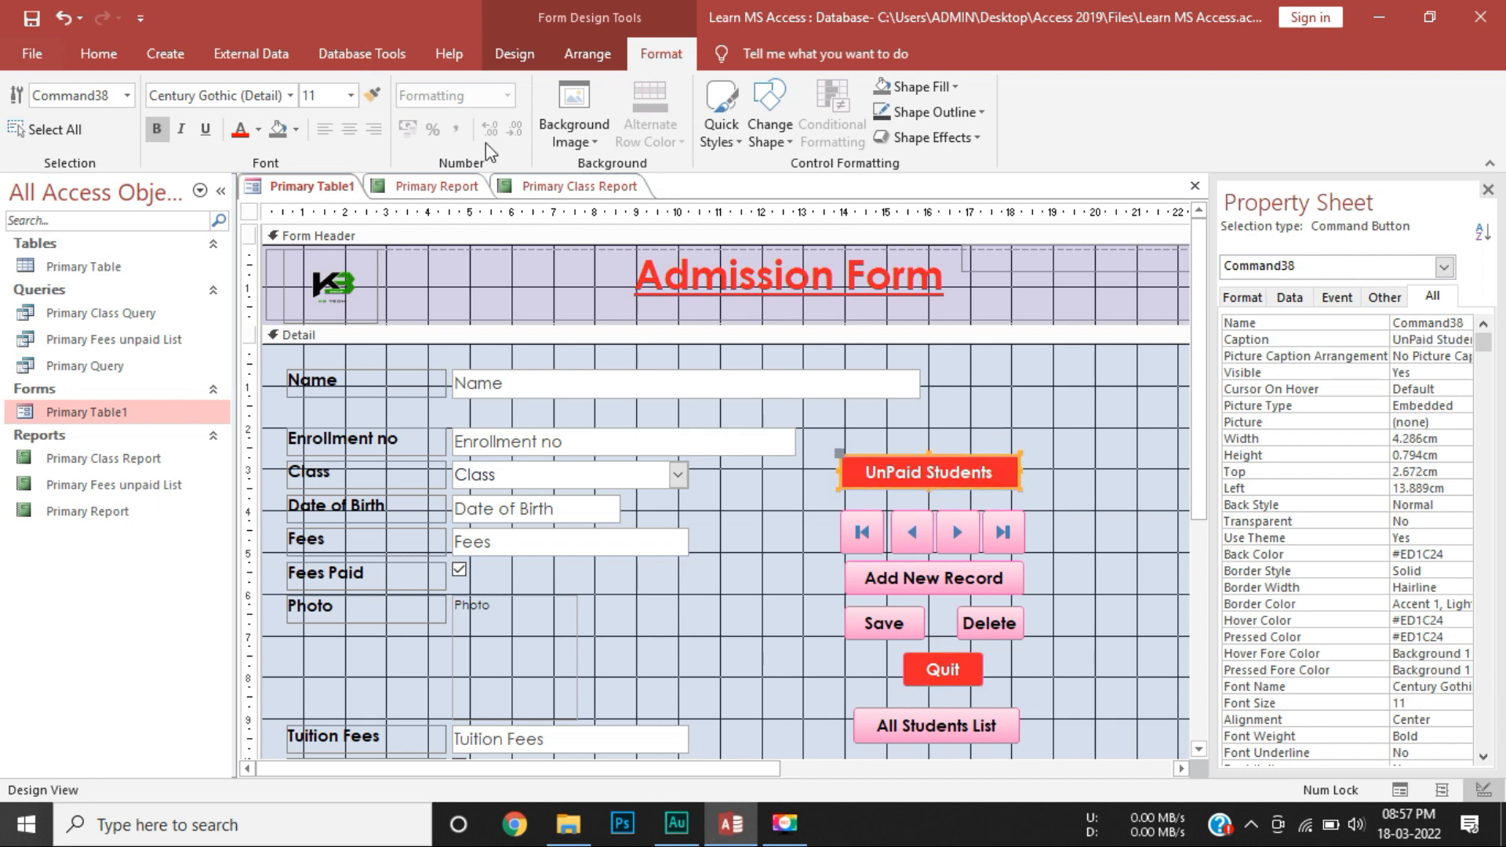
{"action": "left_click", "coordinate": [295, 129]}
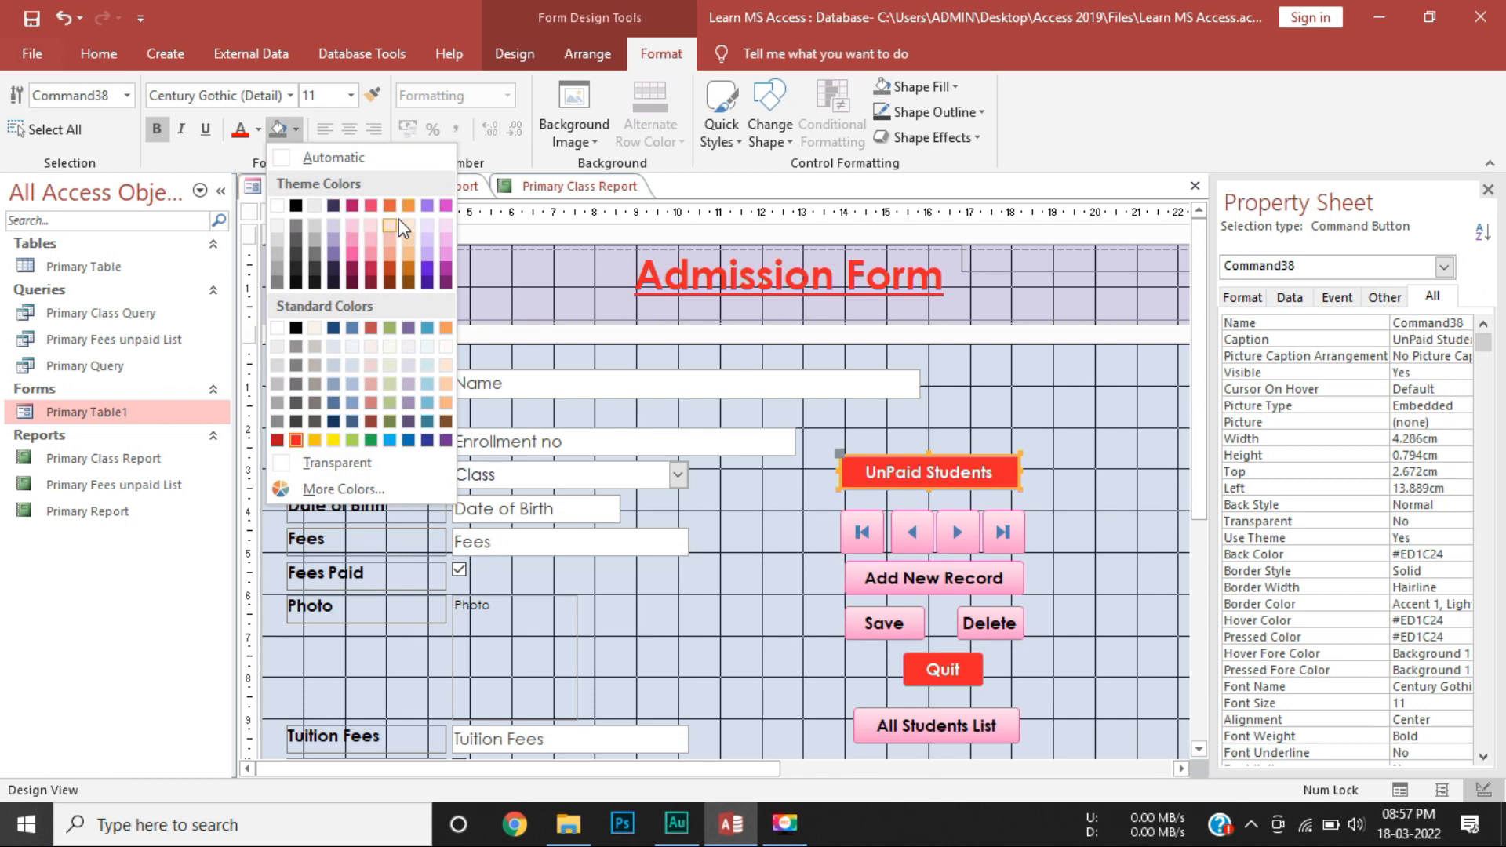
{"action": "left_click", "coordinate": [445, 206]}
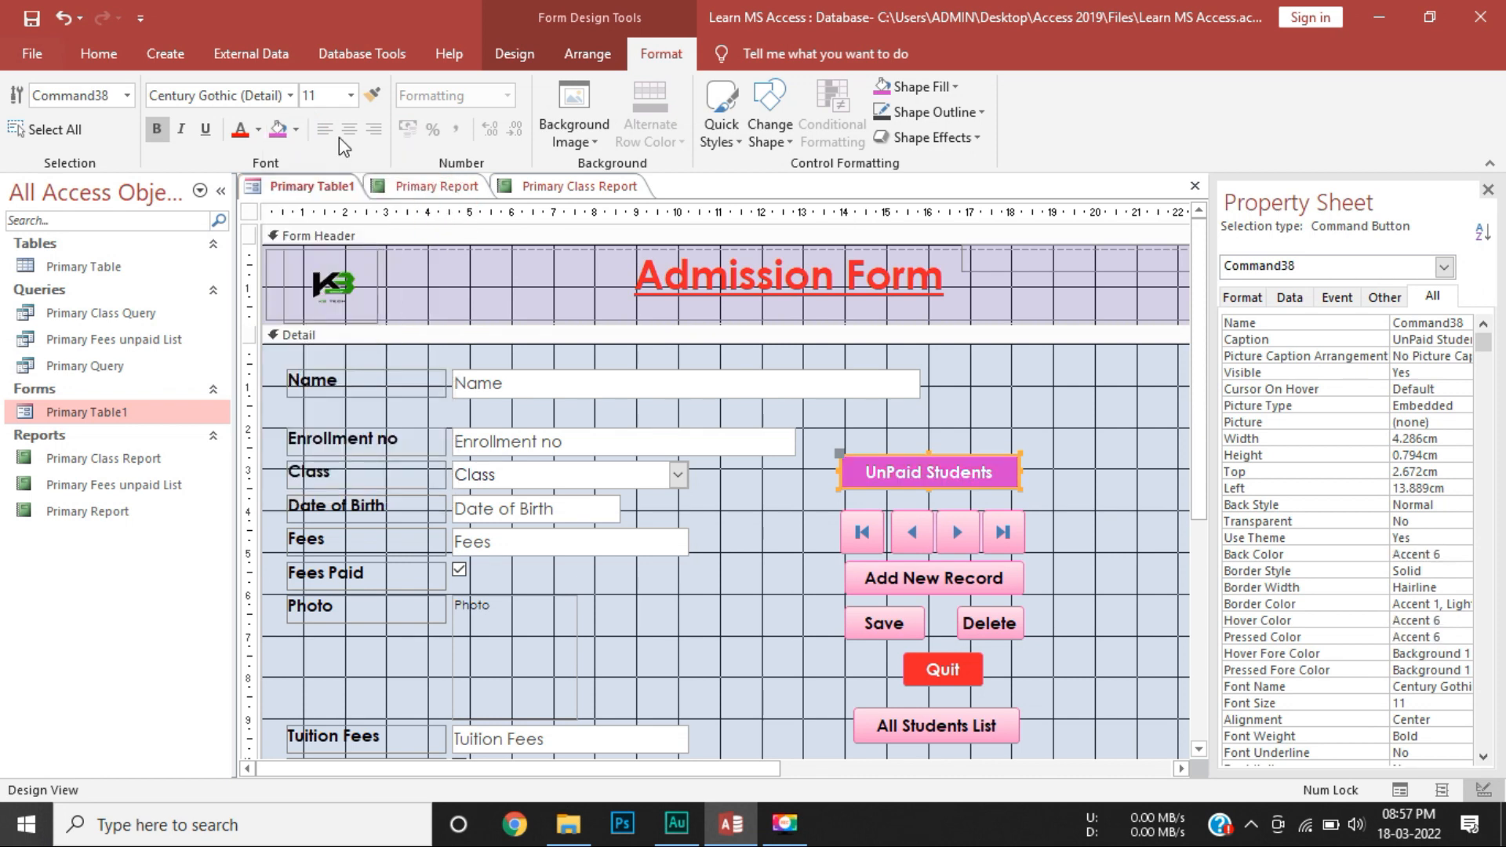
{"action": "left_click", "coordinate": [296, 130]}
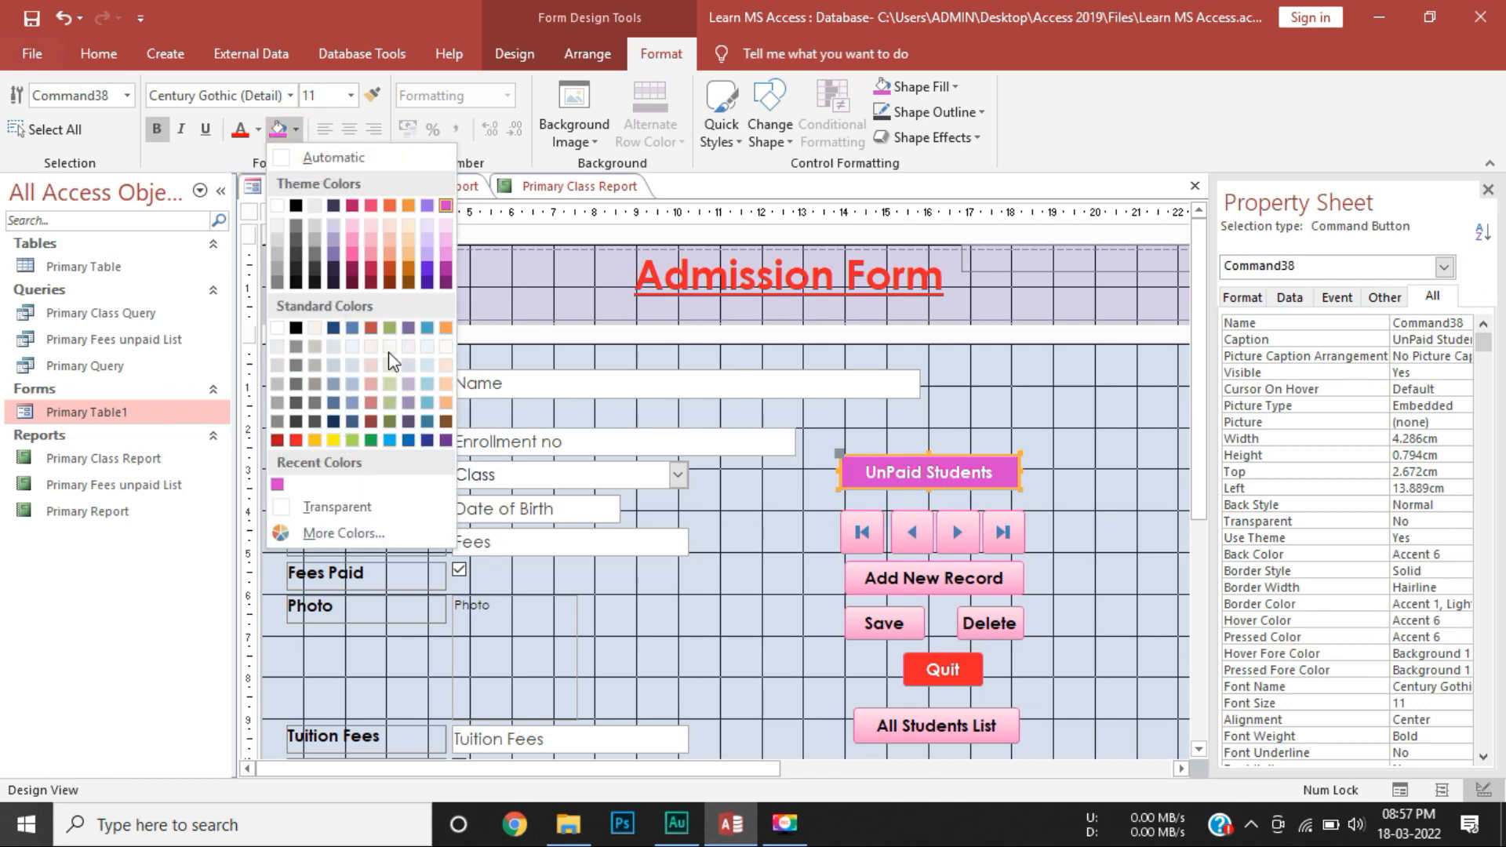
{"action": "left_click", "coordinate": [445, 440]}
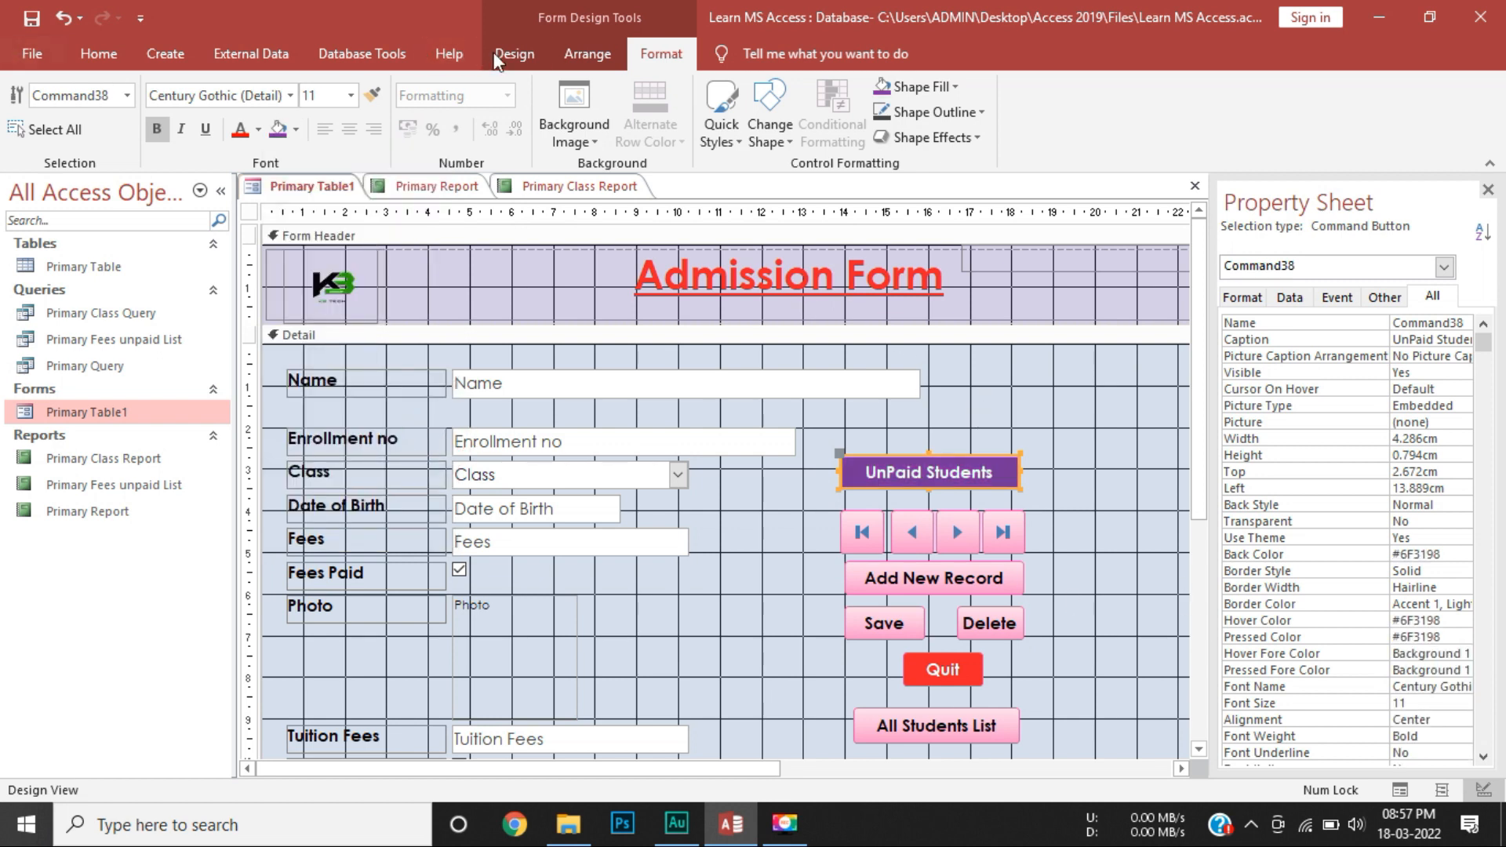
{"action": "left_click", "coordinate": [515, 54]}
{"action": "left_click", "coordinate": [44, 130]}
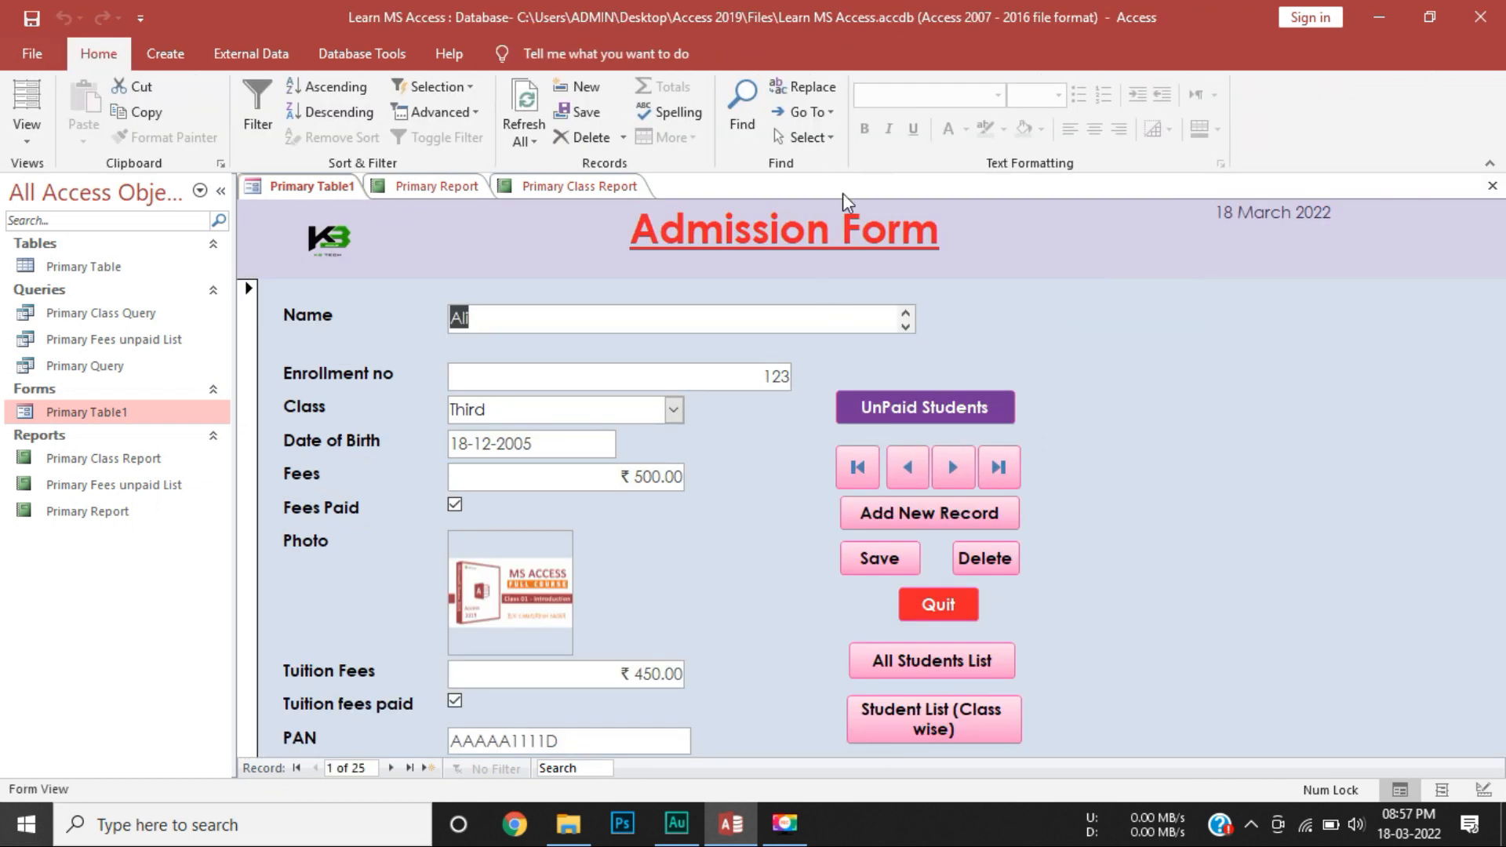
Test UnPaid Students to open the Primary Fees unpaid List report, then return to the Admission Form.
{"action": "left_click", "coordinate": [996, 416]}
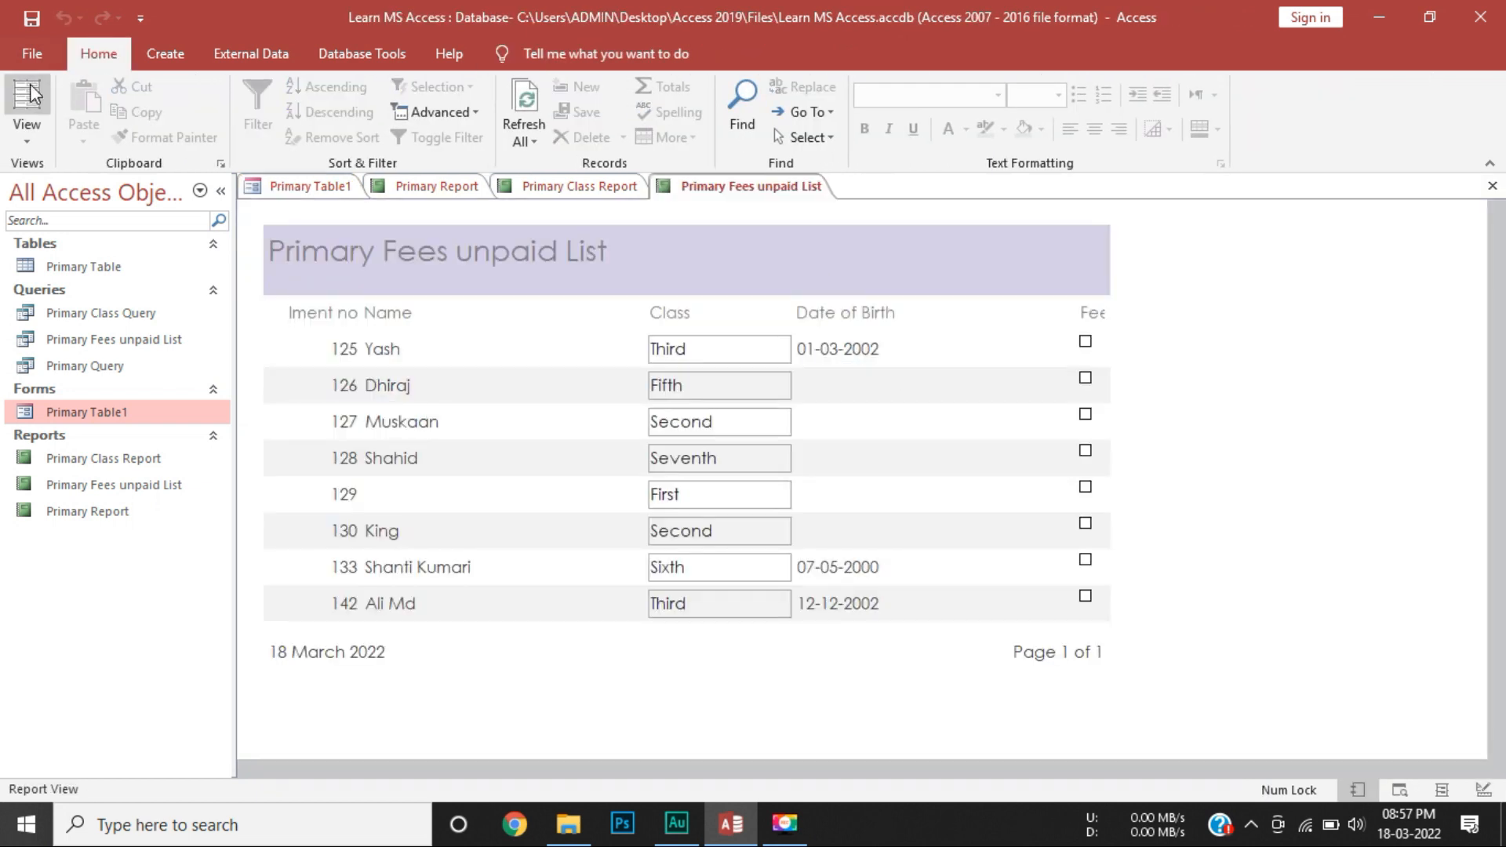
{"action": "left_click", "coordinate": [31, 54]}
{"action": "left_click", "coordinate": [57, 45]}
{"action": "left_click", "coordinate": [316, 189]}
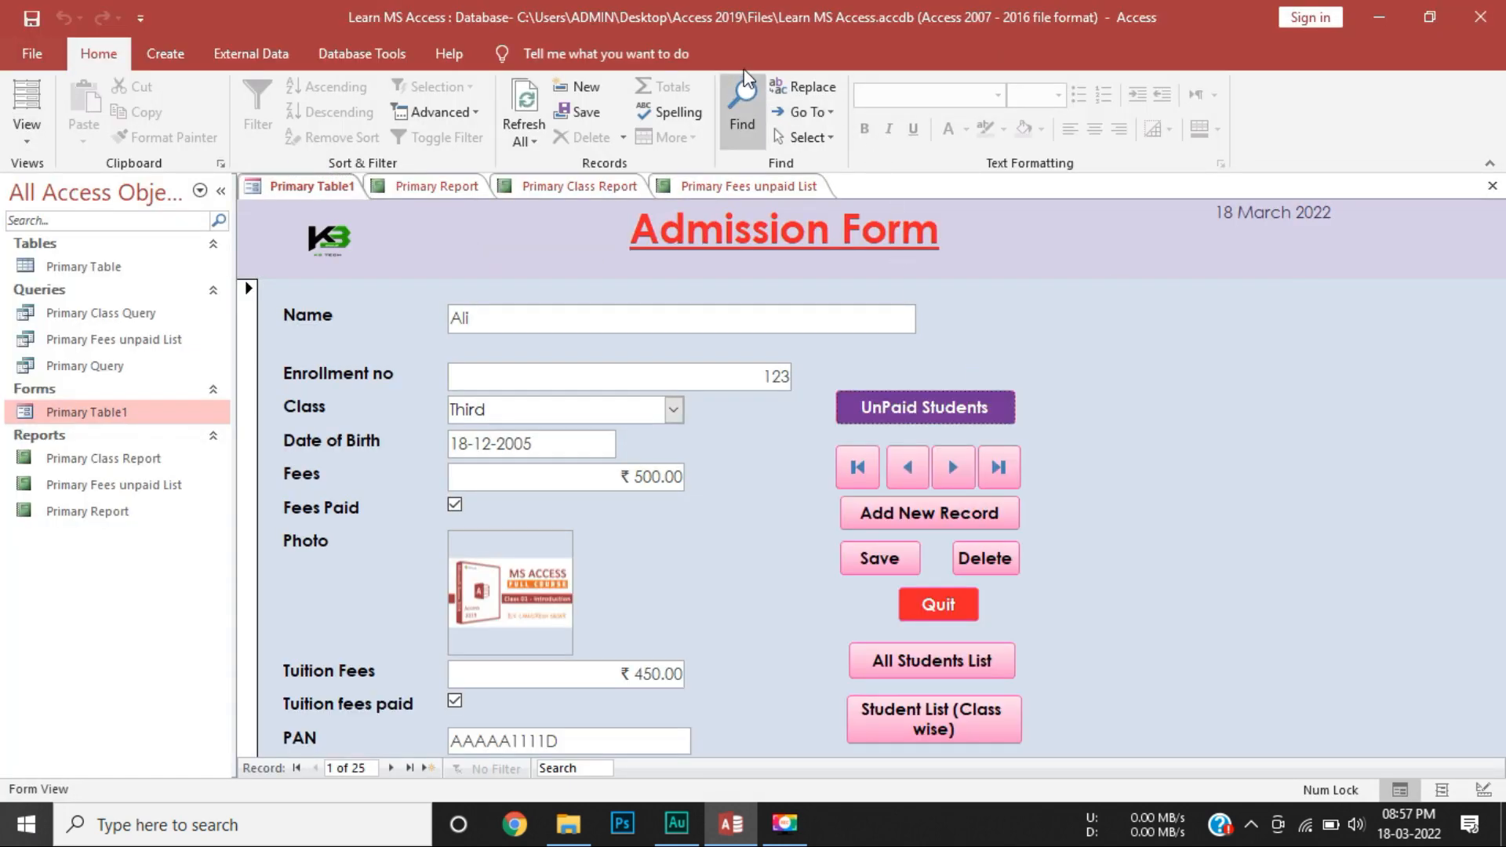
{"action": "left_click", "coordinate": [28, 138]}
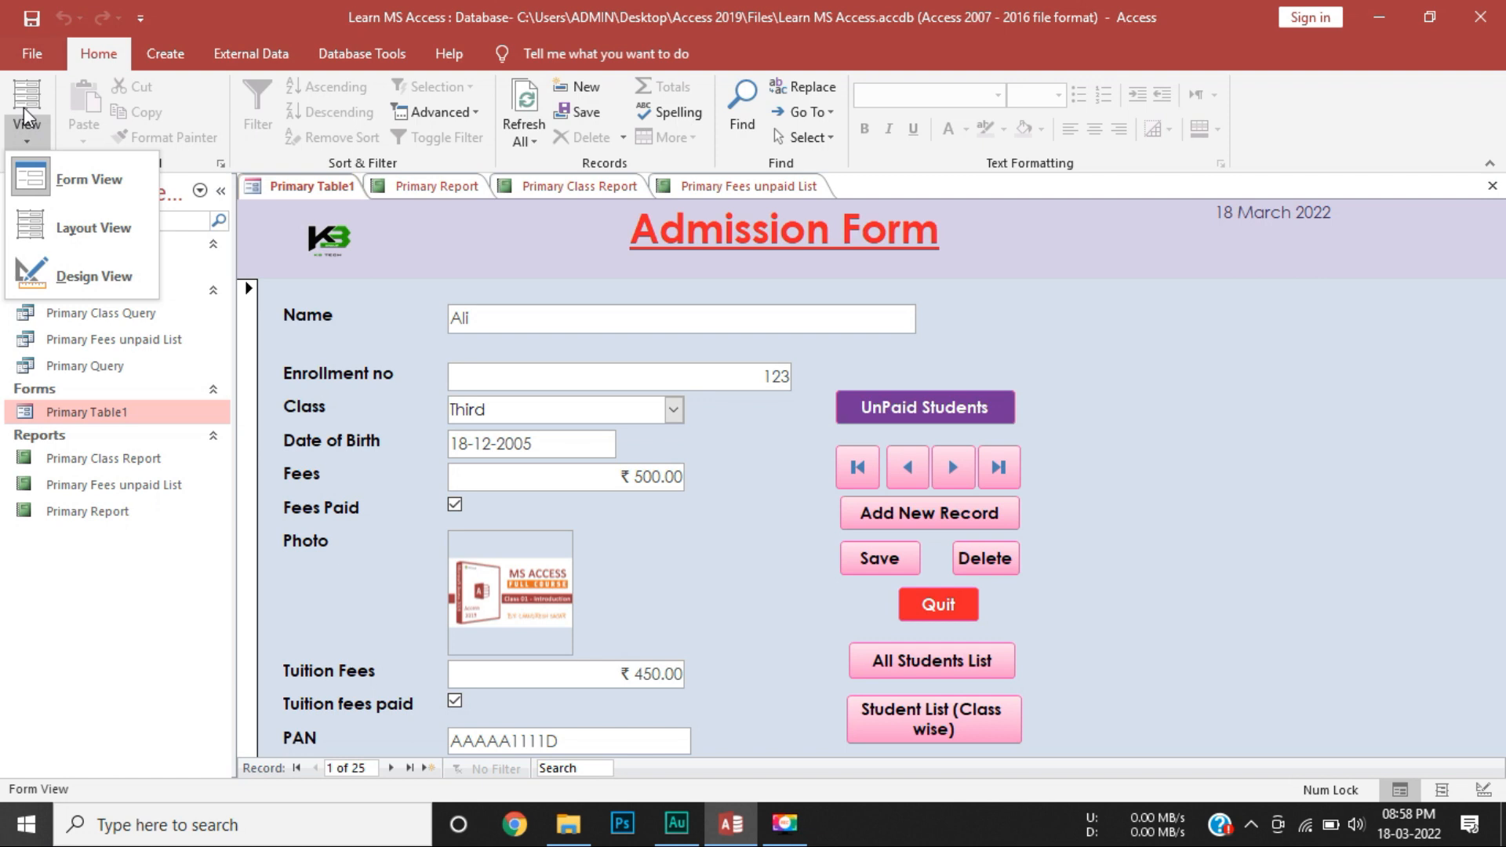
In Design View, fill the UnPaid Students button green (#22B14C).
{"action": "left_click", "coordinate": [82, 273]}
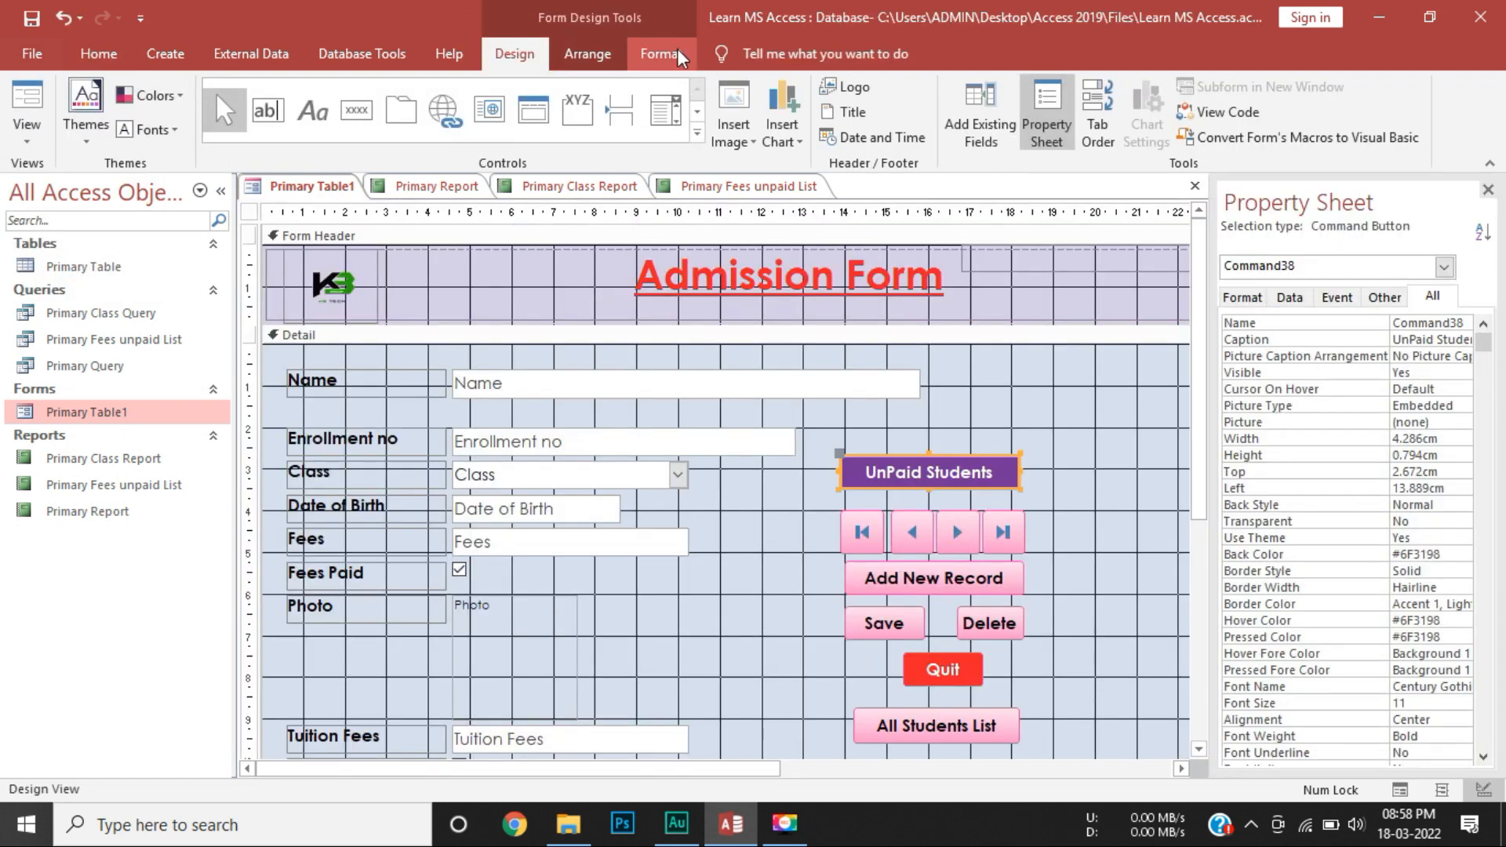
{"action": "left_click", "coordinate": [677, 55]}
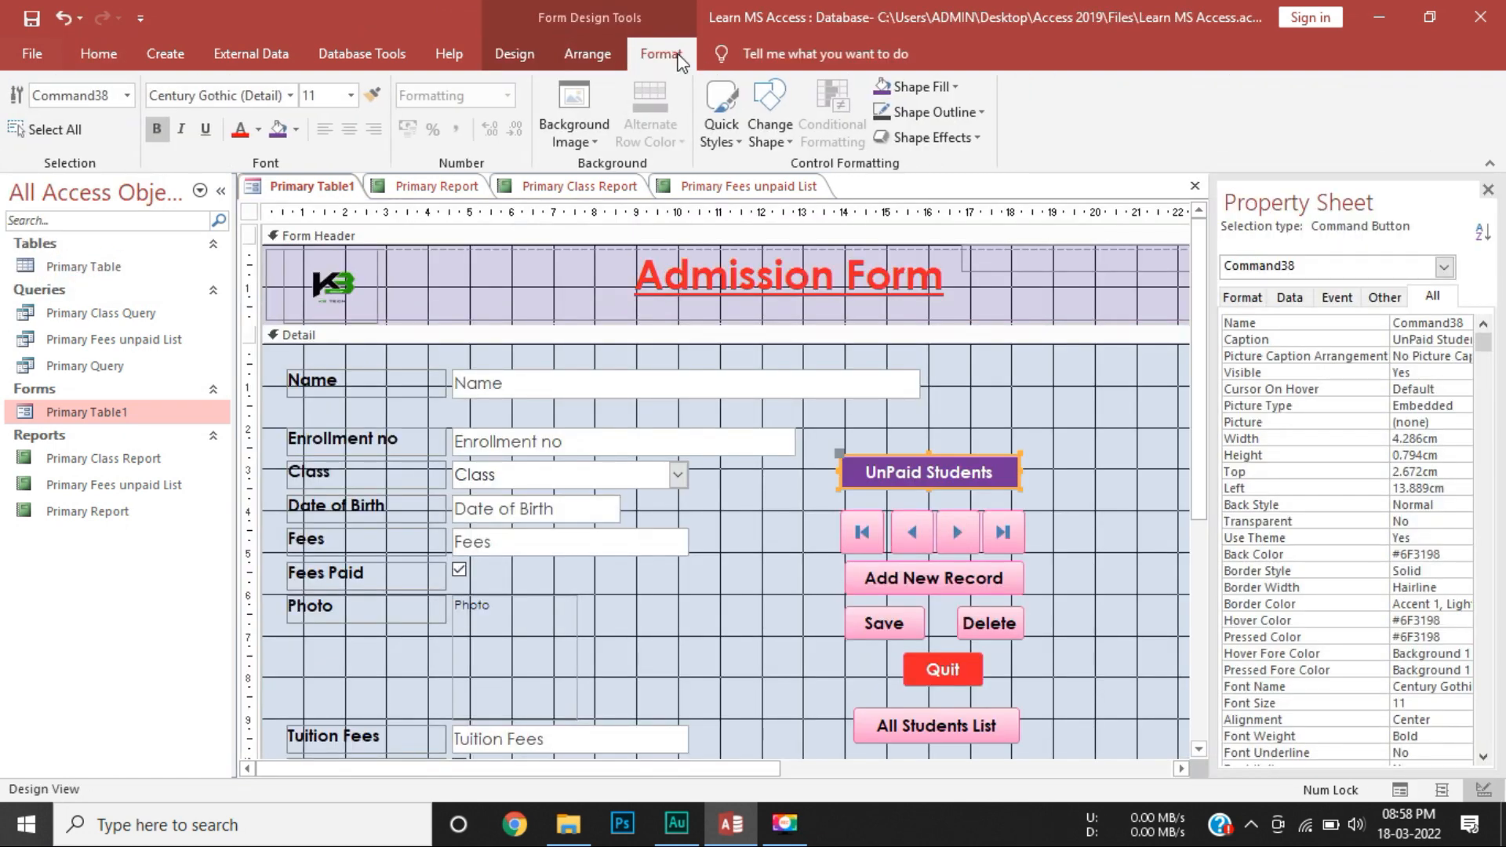
{"action": "left_click", "coordinate": [297, 130]}
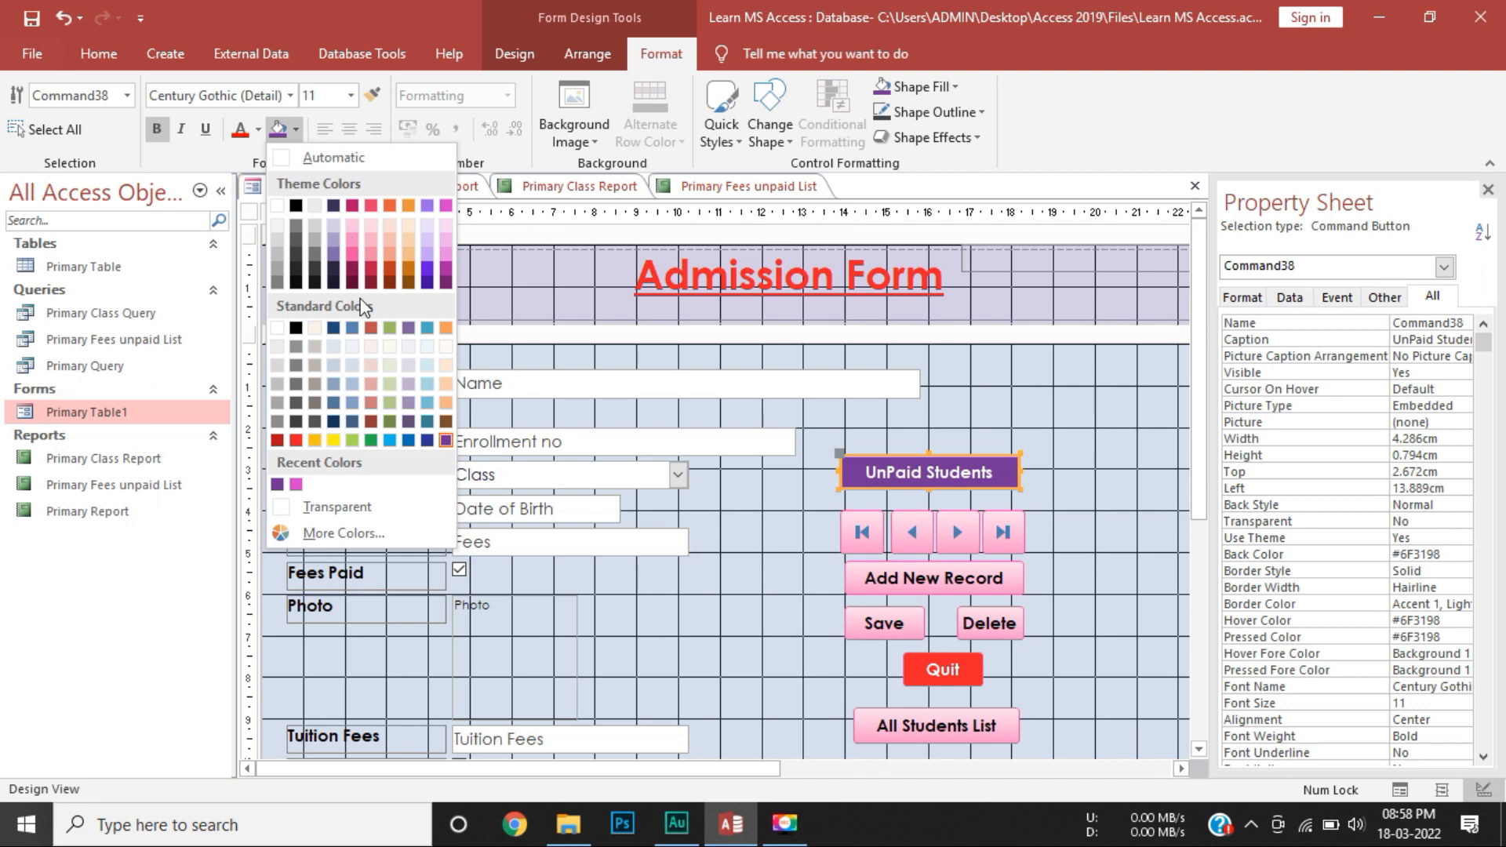
{"action": "left_click", "coordinate": [370, 442]}
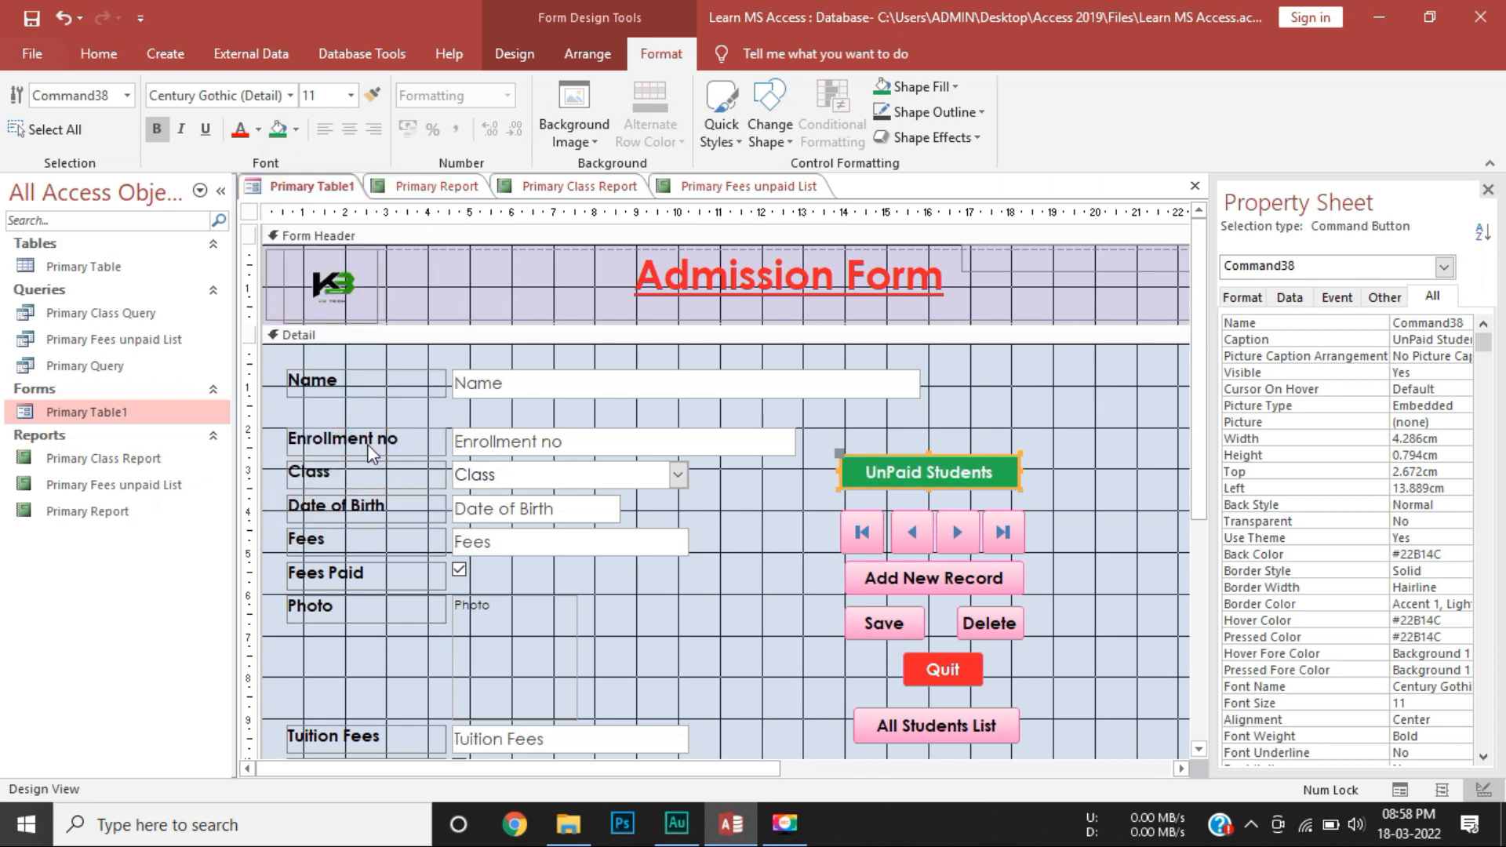
{"action": "left_click", "coordinate": [1049, 397]}
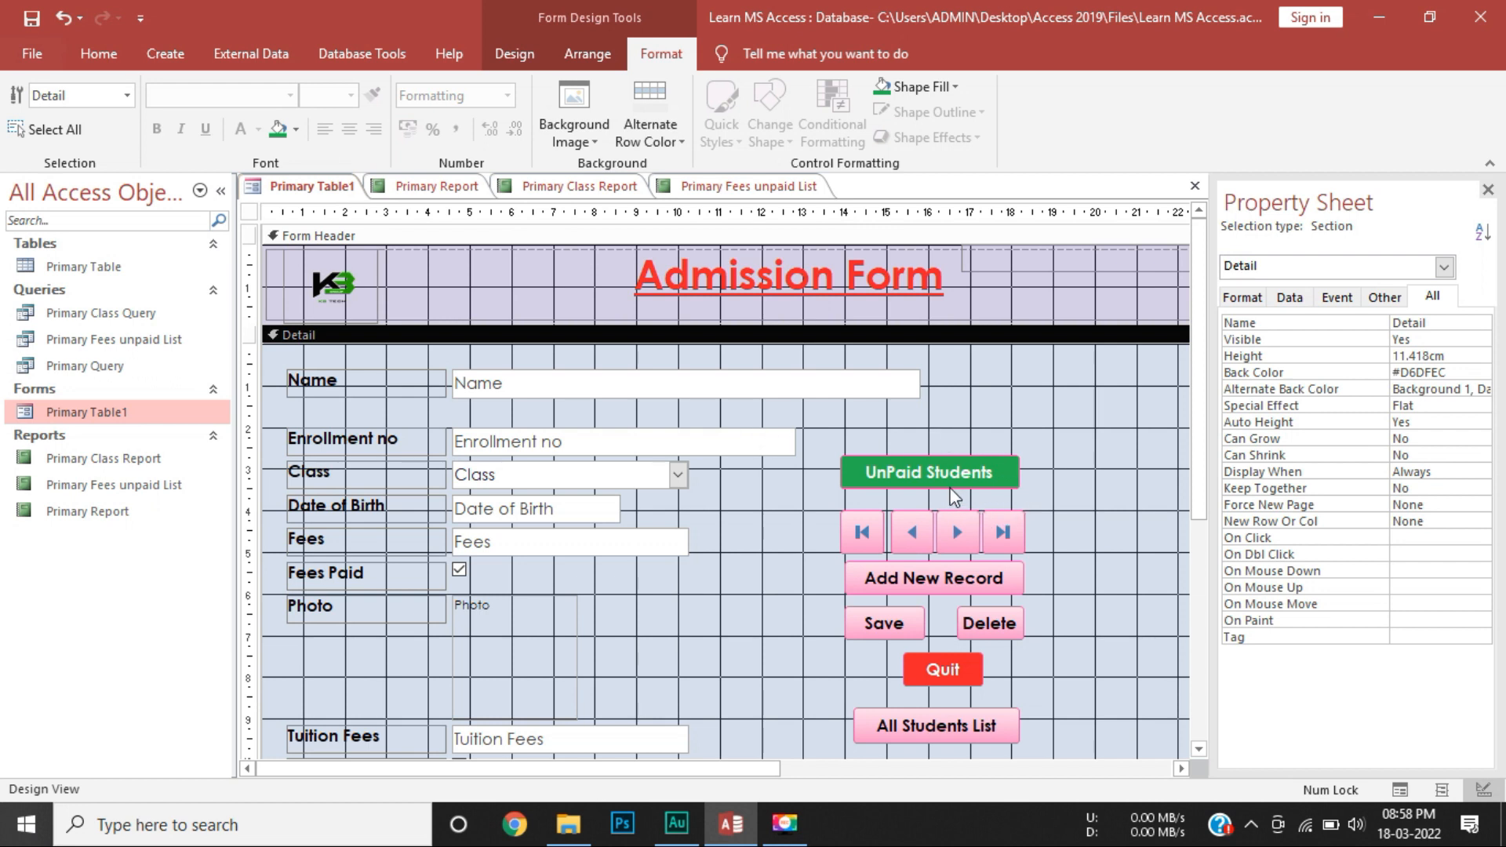
Nudge the UnPaid Students button slightly lower on the form.
{"action": "scroll", "coordinate": [919, 538], "scroll_direction": "down", "scroll_amount": 3}
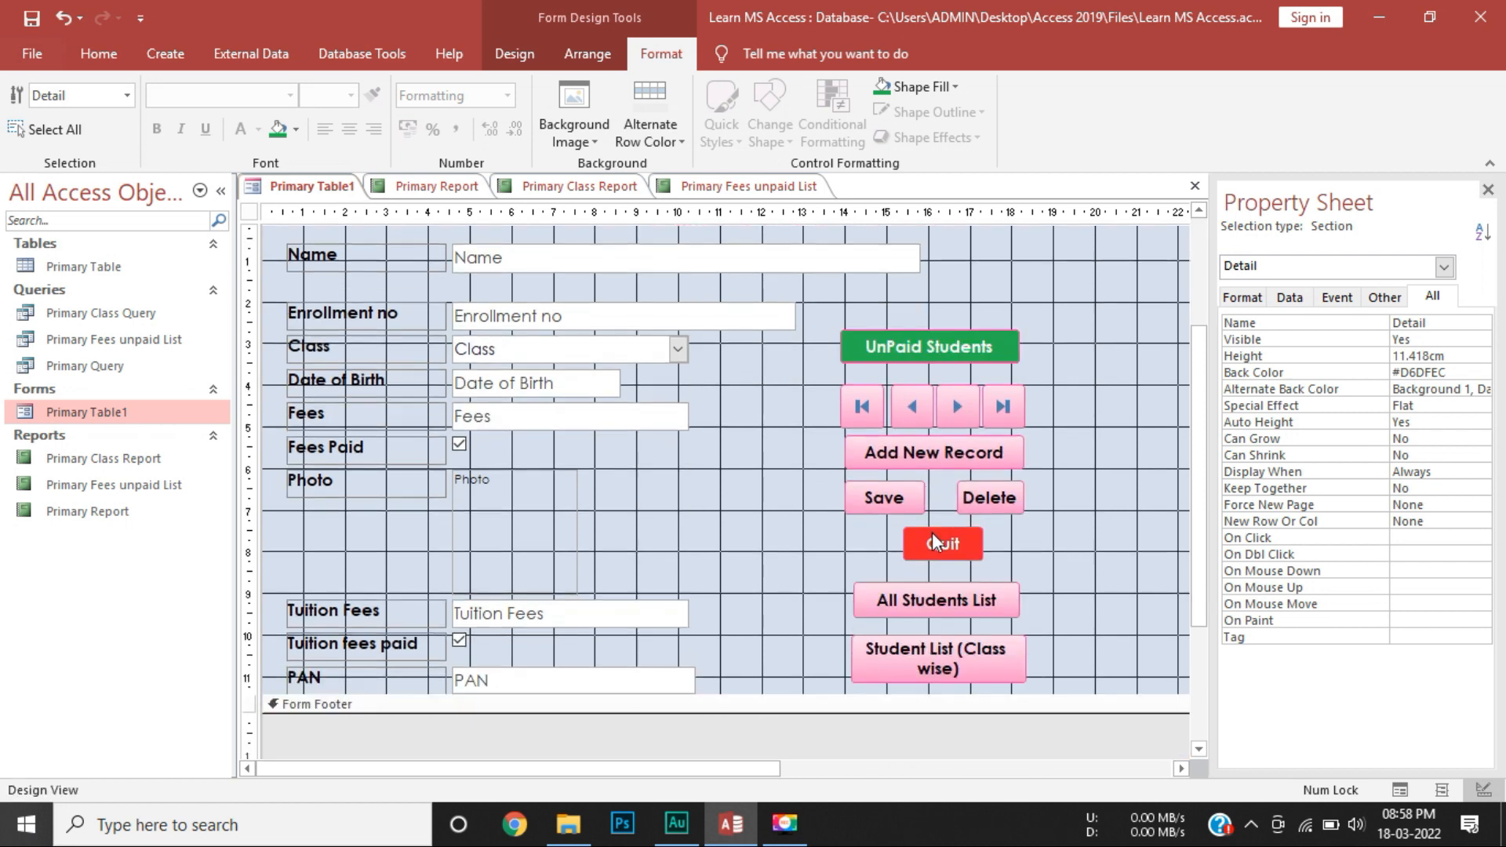
{"action": "left_click", "coordinate": [928, 317]}
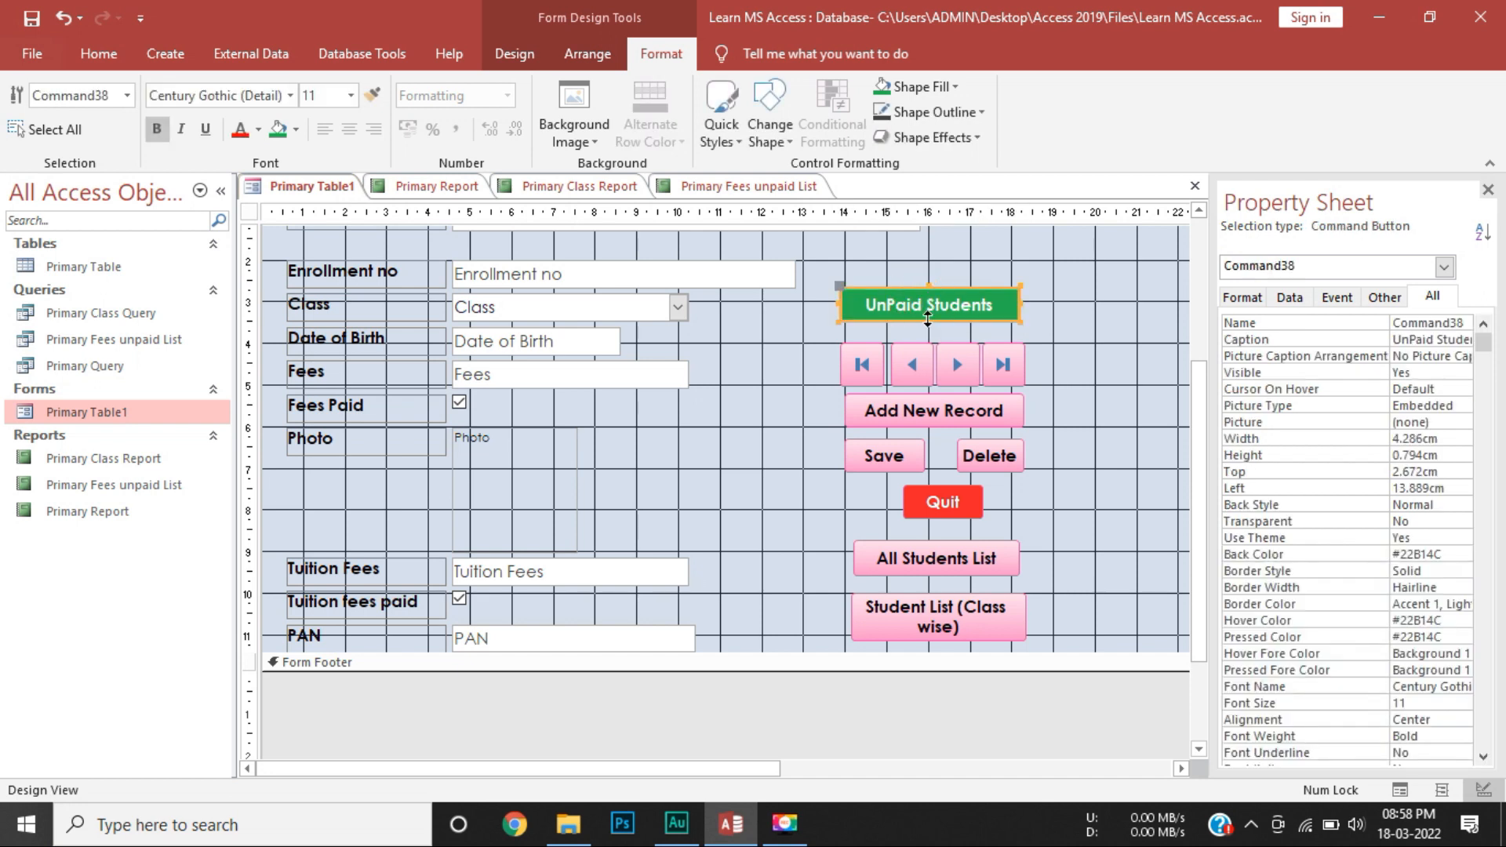
{"action": "left_click", "coordinate": [965, 318]}
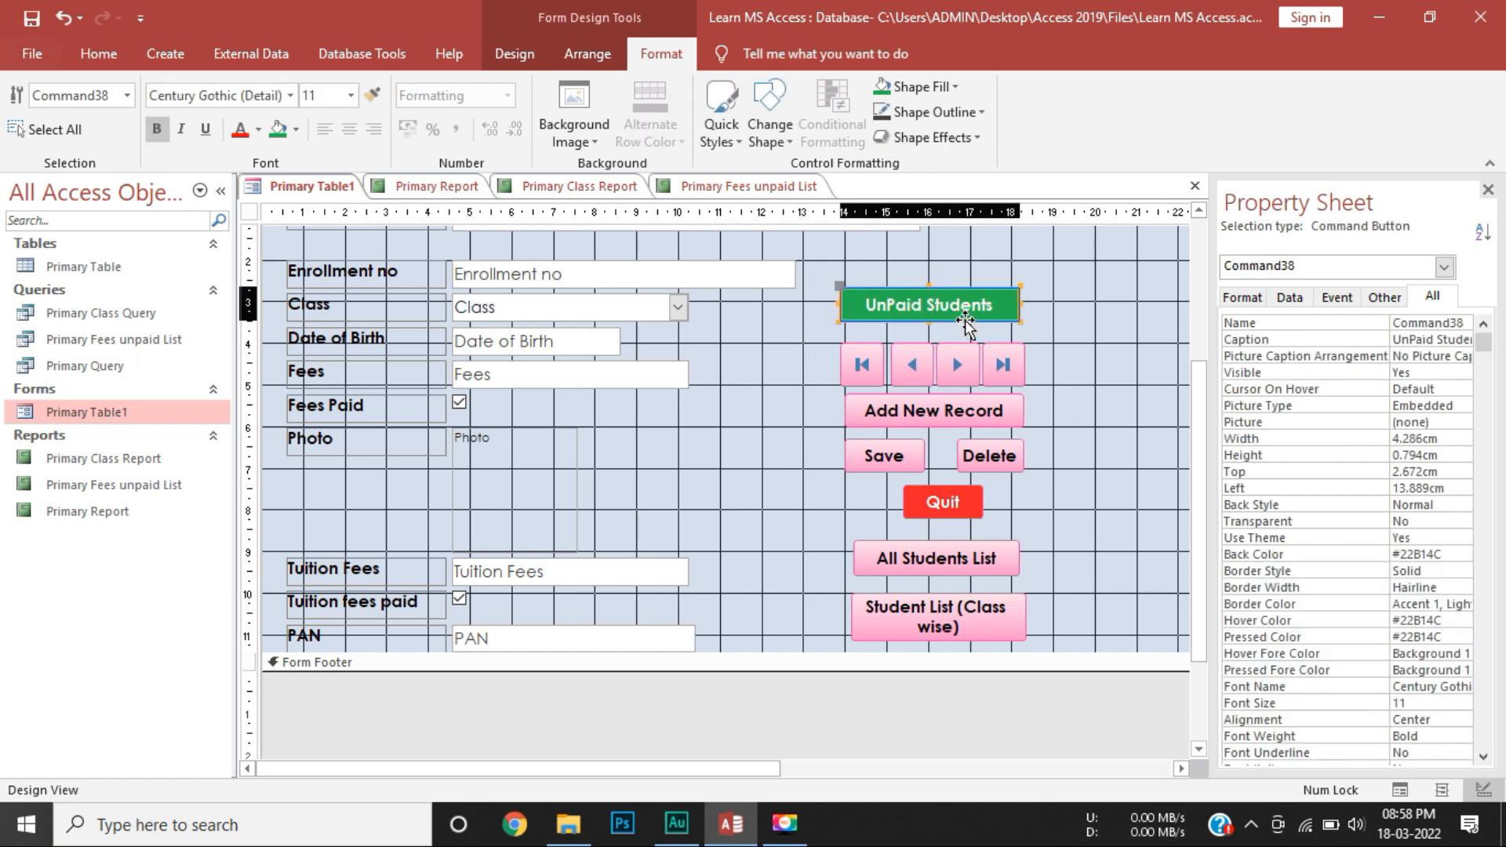
{"action": "left_click_drag", "start_coordinate": [965, 319], "coordinate": [965, 327]}
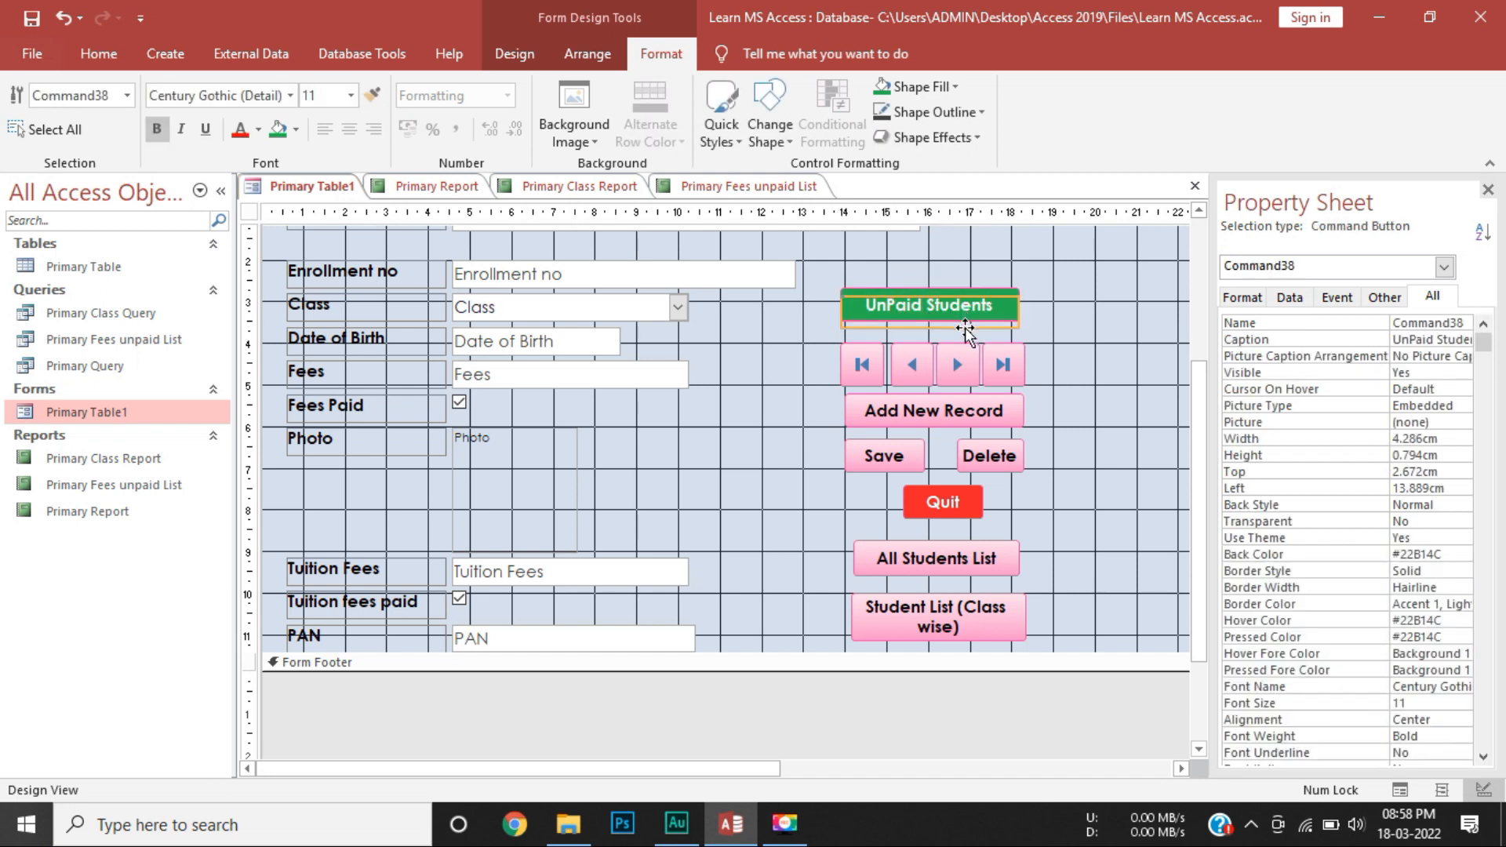
{"action": "left_click", "coordinate": [1079, 336]}
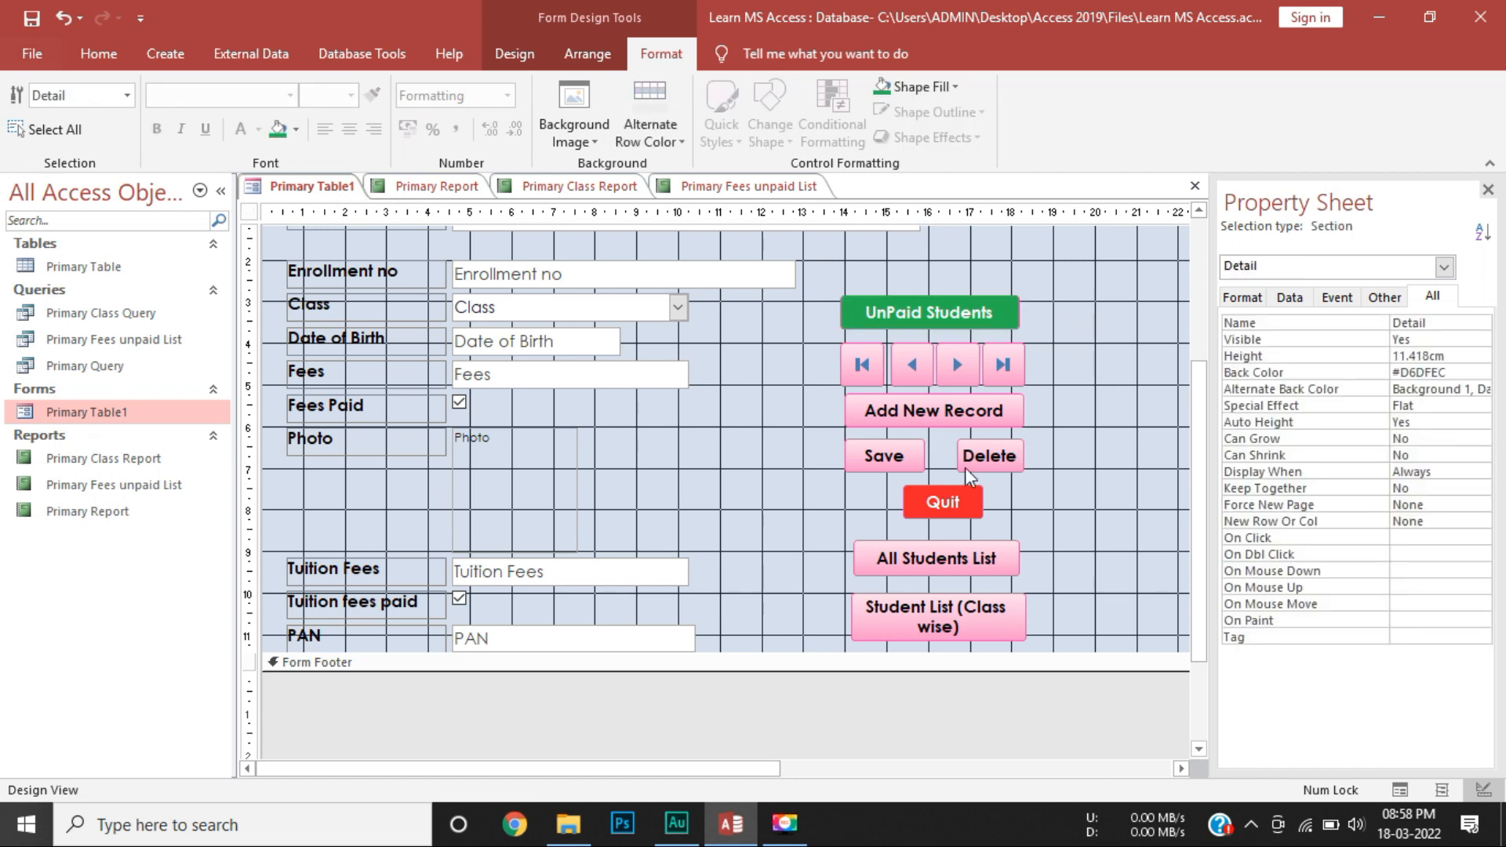
{"action": "scroll", "coordinate": [967, 471], "scroll_direction": "up", "scroll_amount": 4}
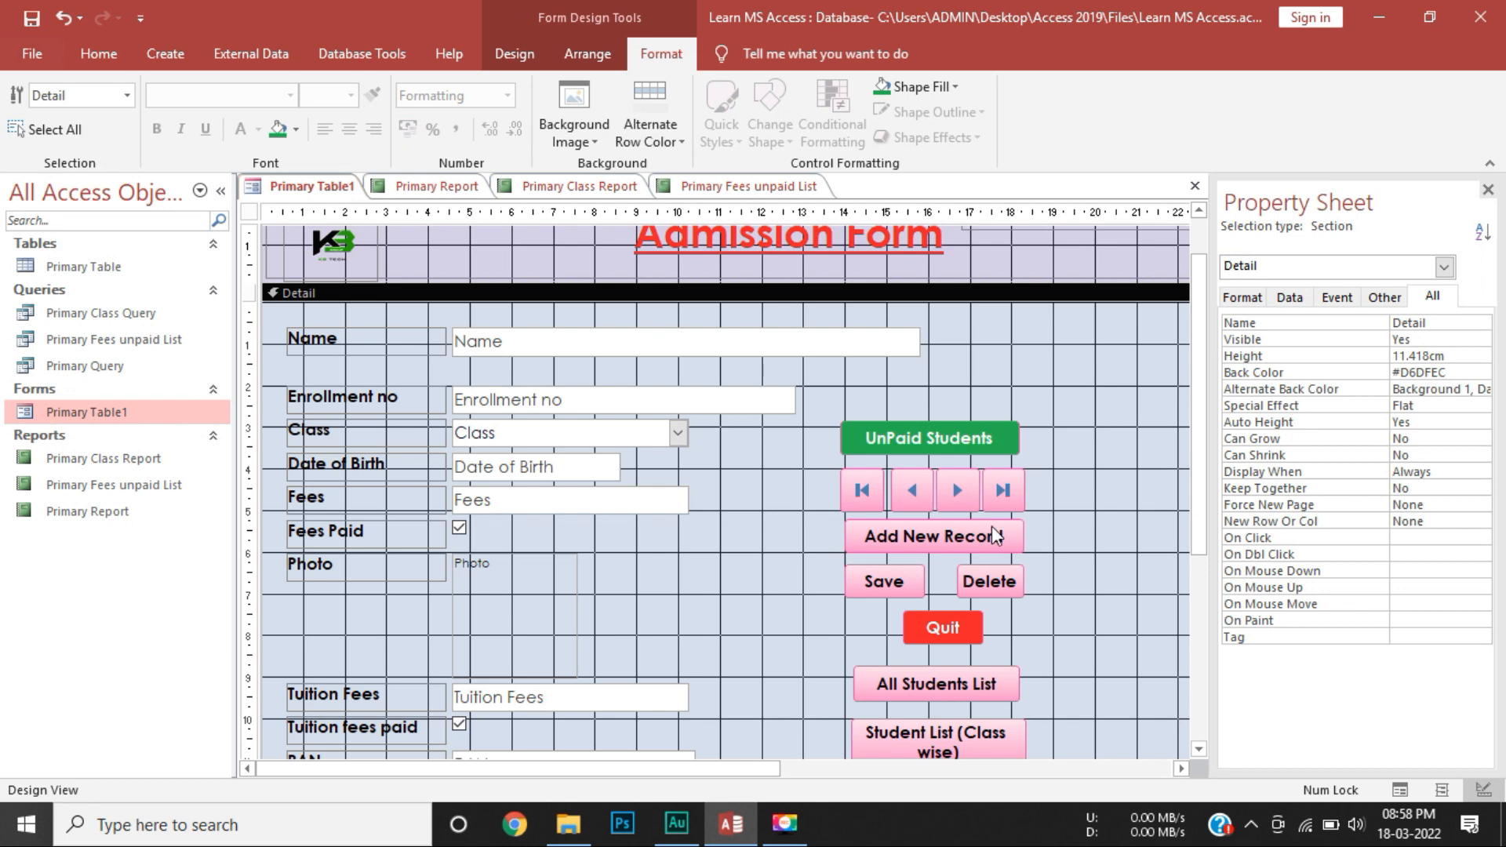
{"action": "scroll", "coordinate": [994, 536], "scroll_direction": "down", "scroll_amount": 5}
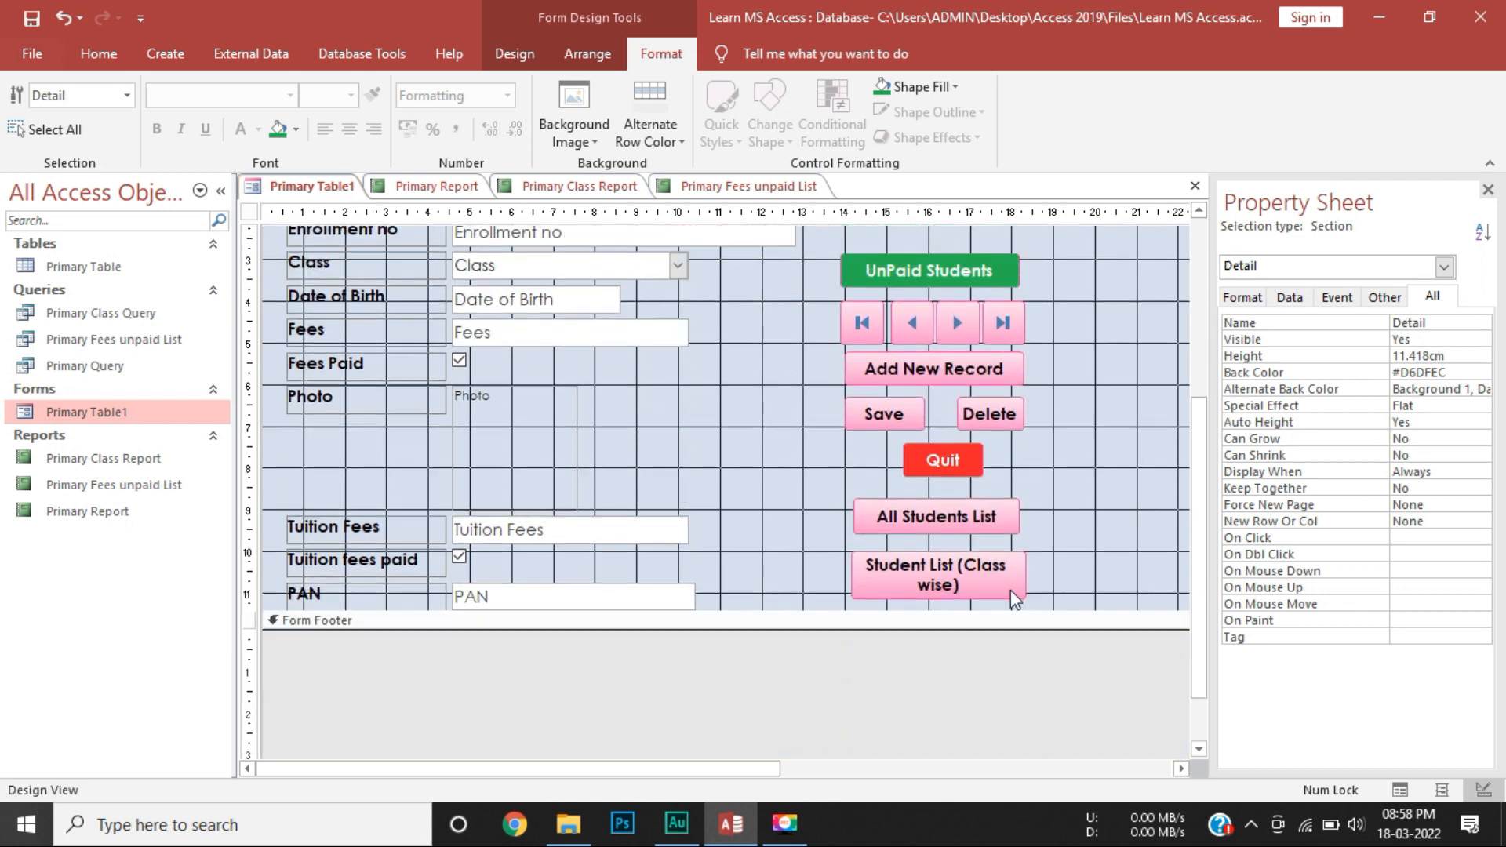
{"action": "scroll", "coordinate": [928, 672], "scroll_direction": "up", "scroll_amount": 3}
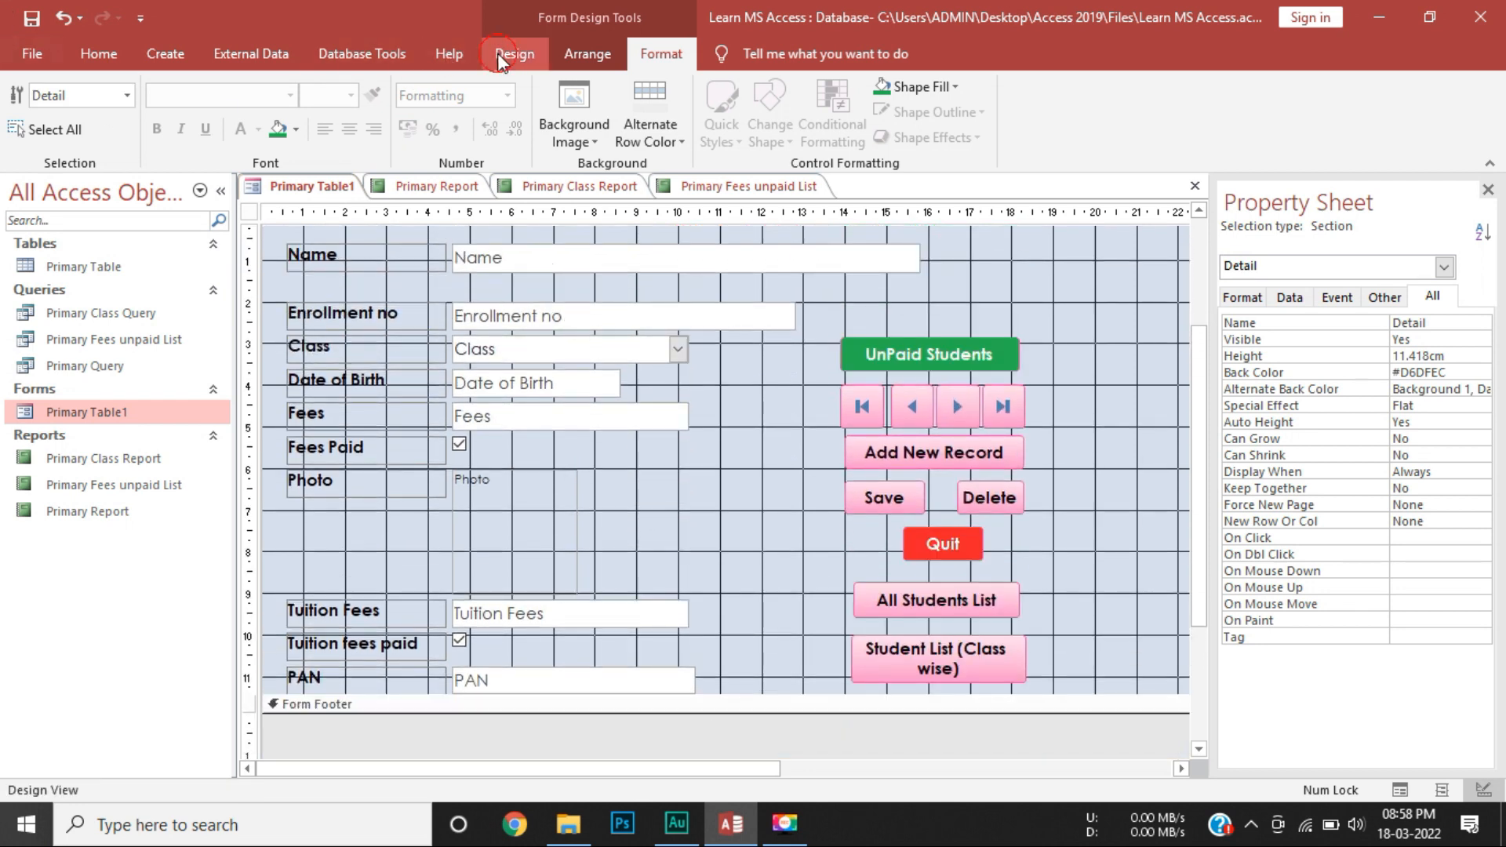
{"action": "left_click", "coordinate": [497, 53]}
In Form View, start a new student record with the student's name, enrollment 155 and class Fifth.
{"action": "left_click", "coordinate": [14, 145]}
{"action": "left_click", "coordinate": [93, 185]}
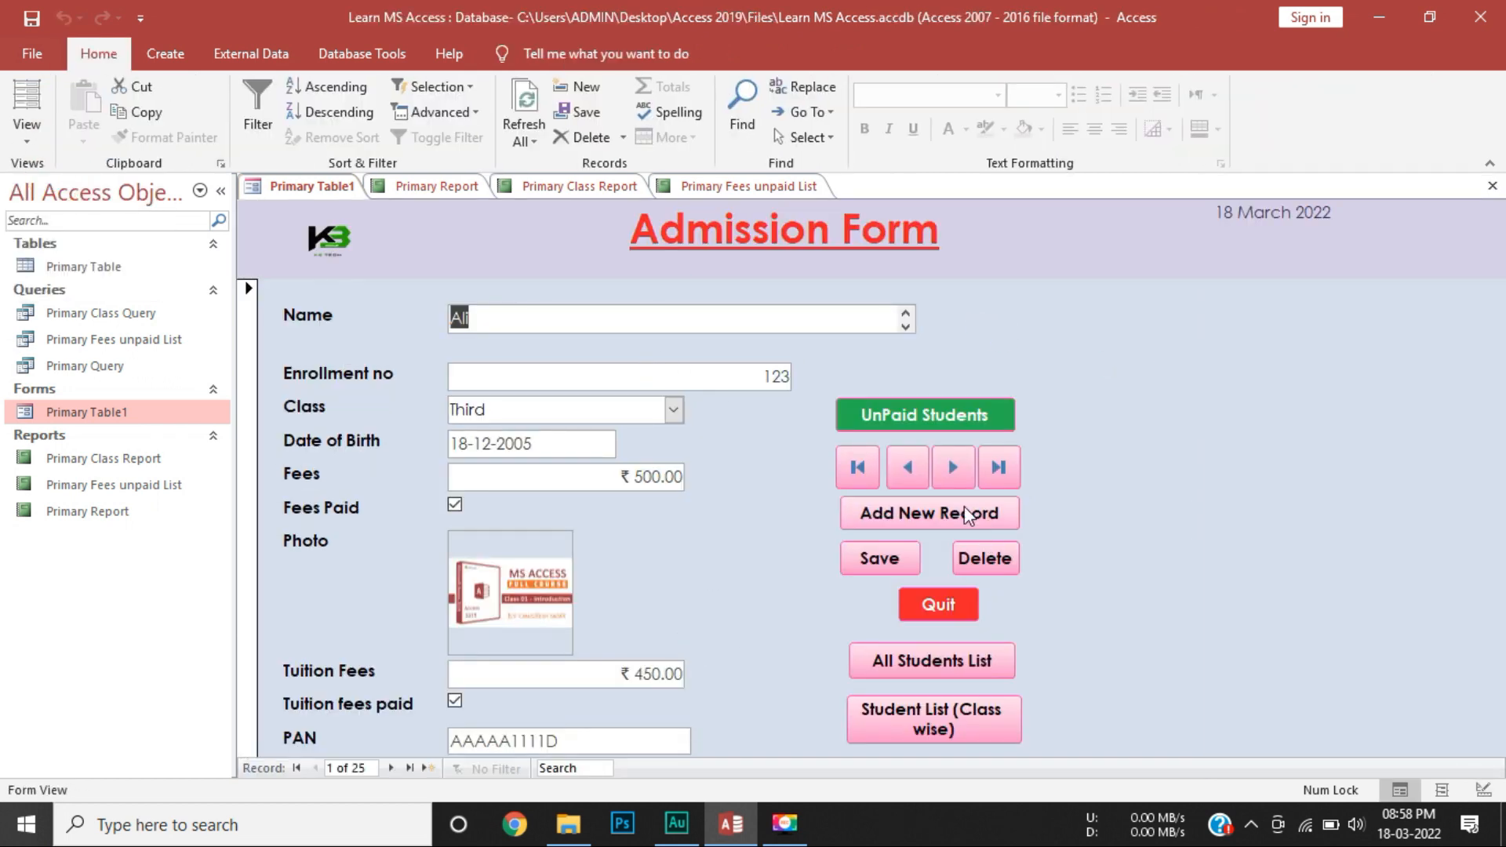
{"action": "left_click", "coordinate": [970, 515]}
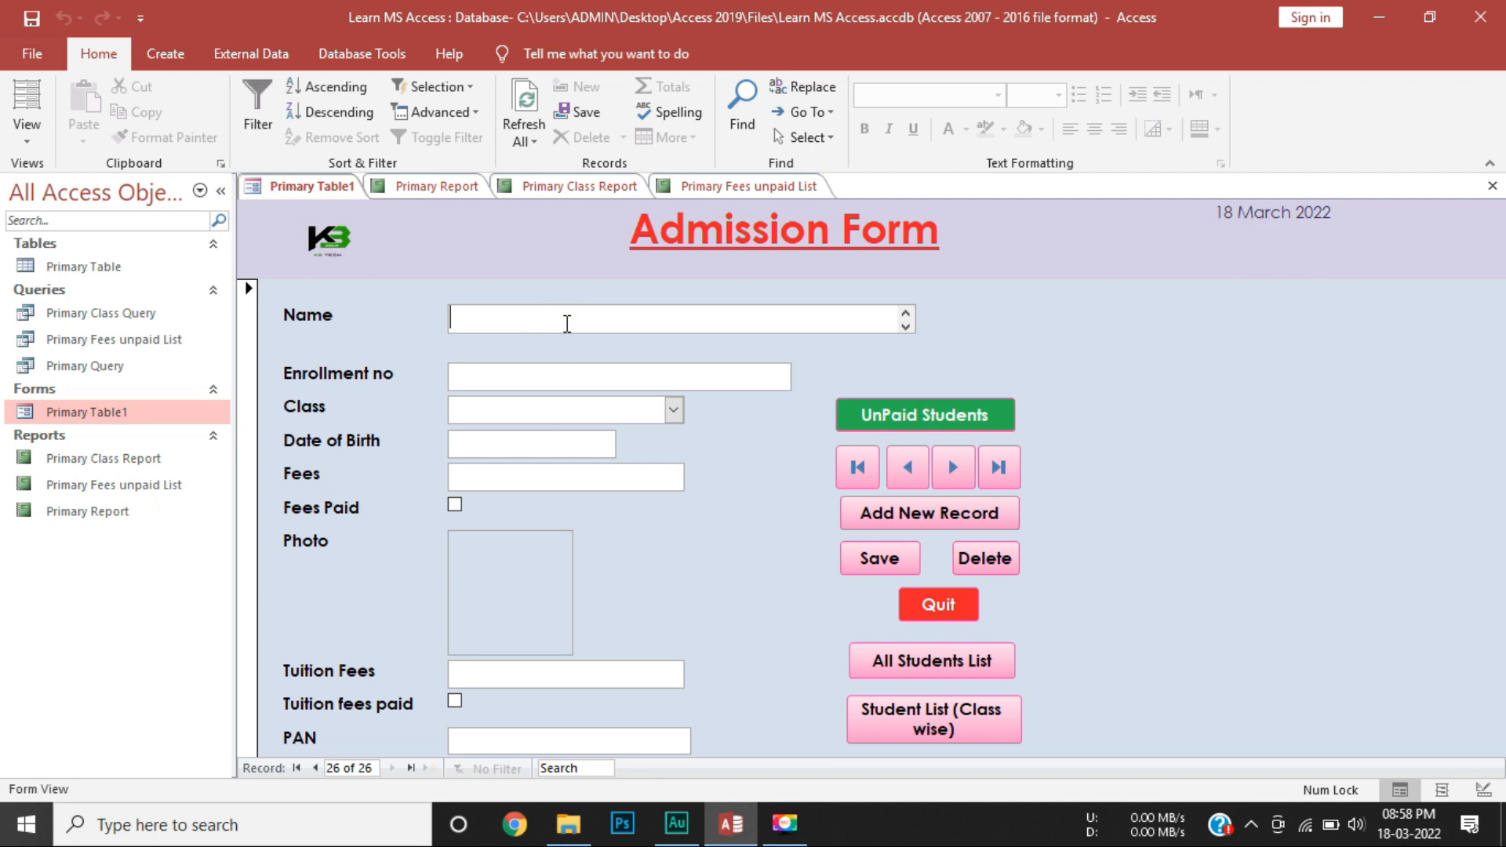
{"action": "type", "text": "Dhara"}
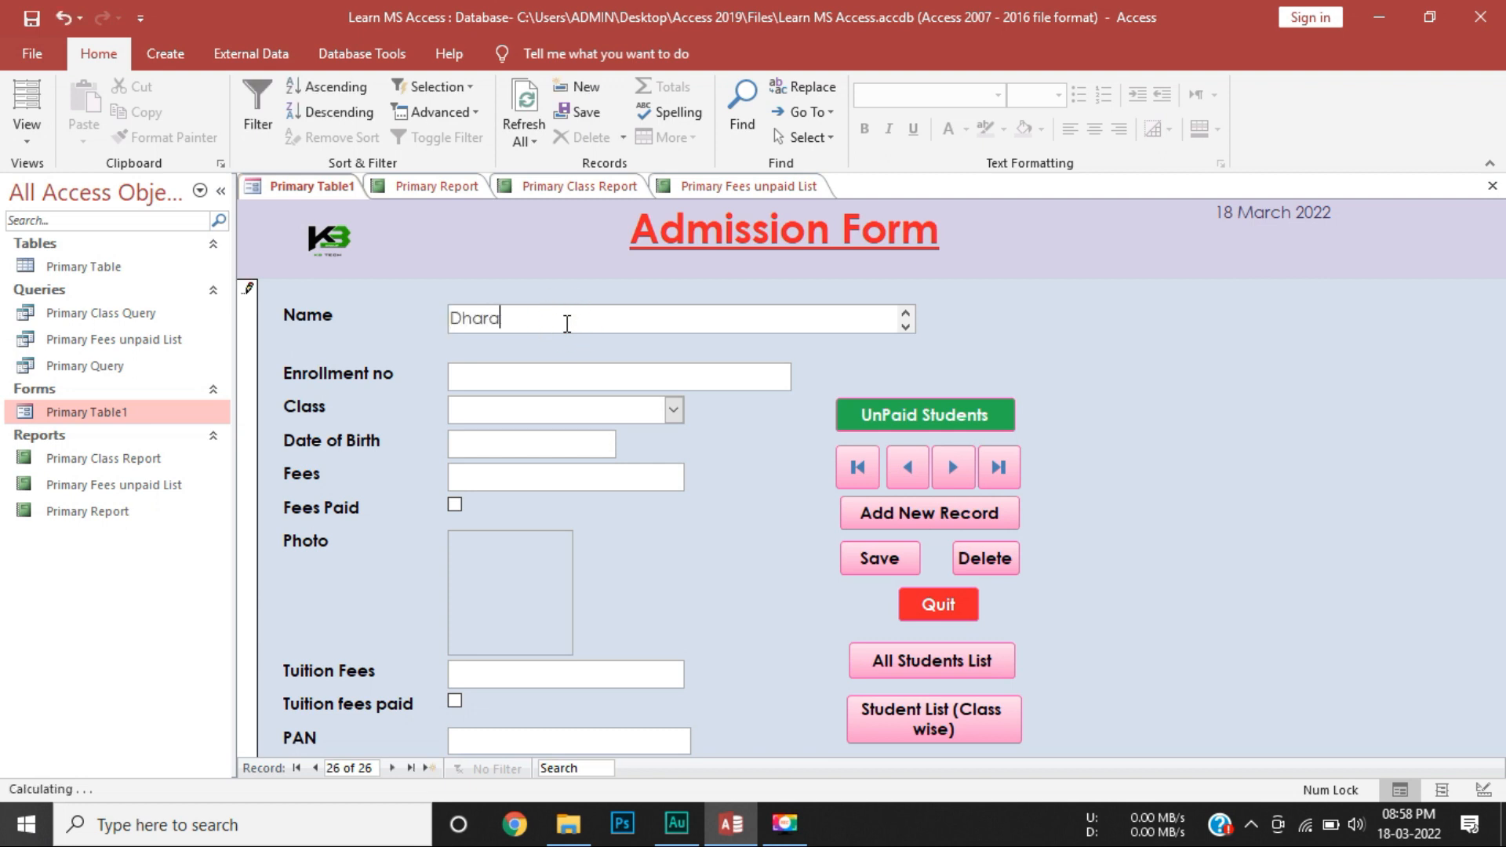
{"action": "left_click", "coordinate": [467, 383]}
{"action": "left_click", "coordinate": [673, 408]}
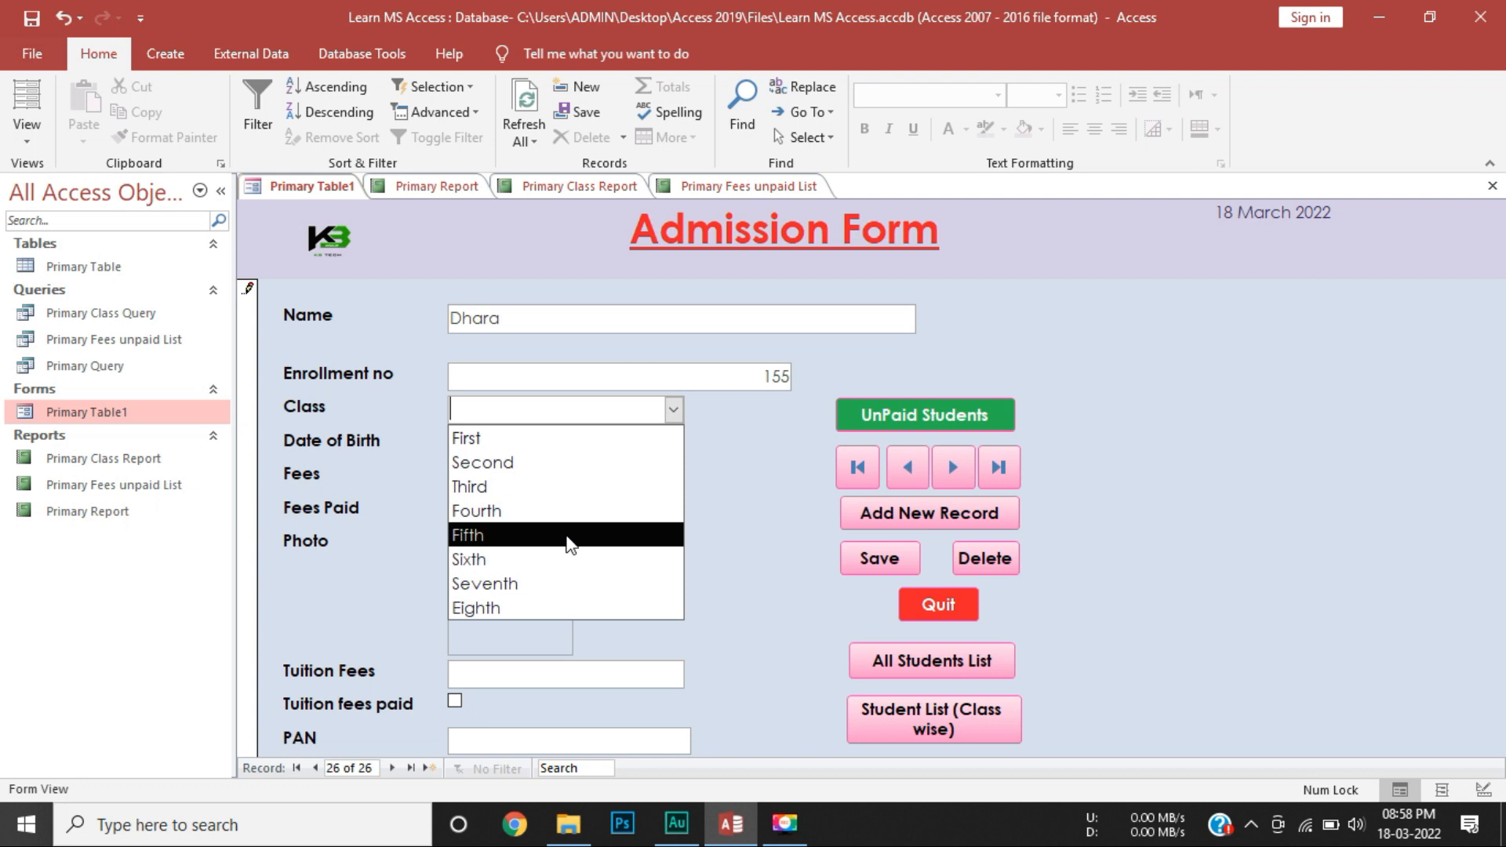
{"action": "left_click", "coordinate": [564, 536]}
{"action": "left_click", "coordinate": [584, 452]}
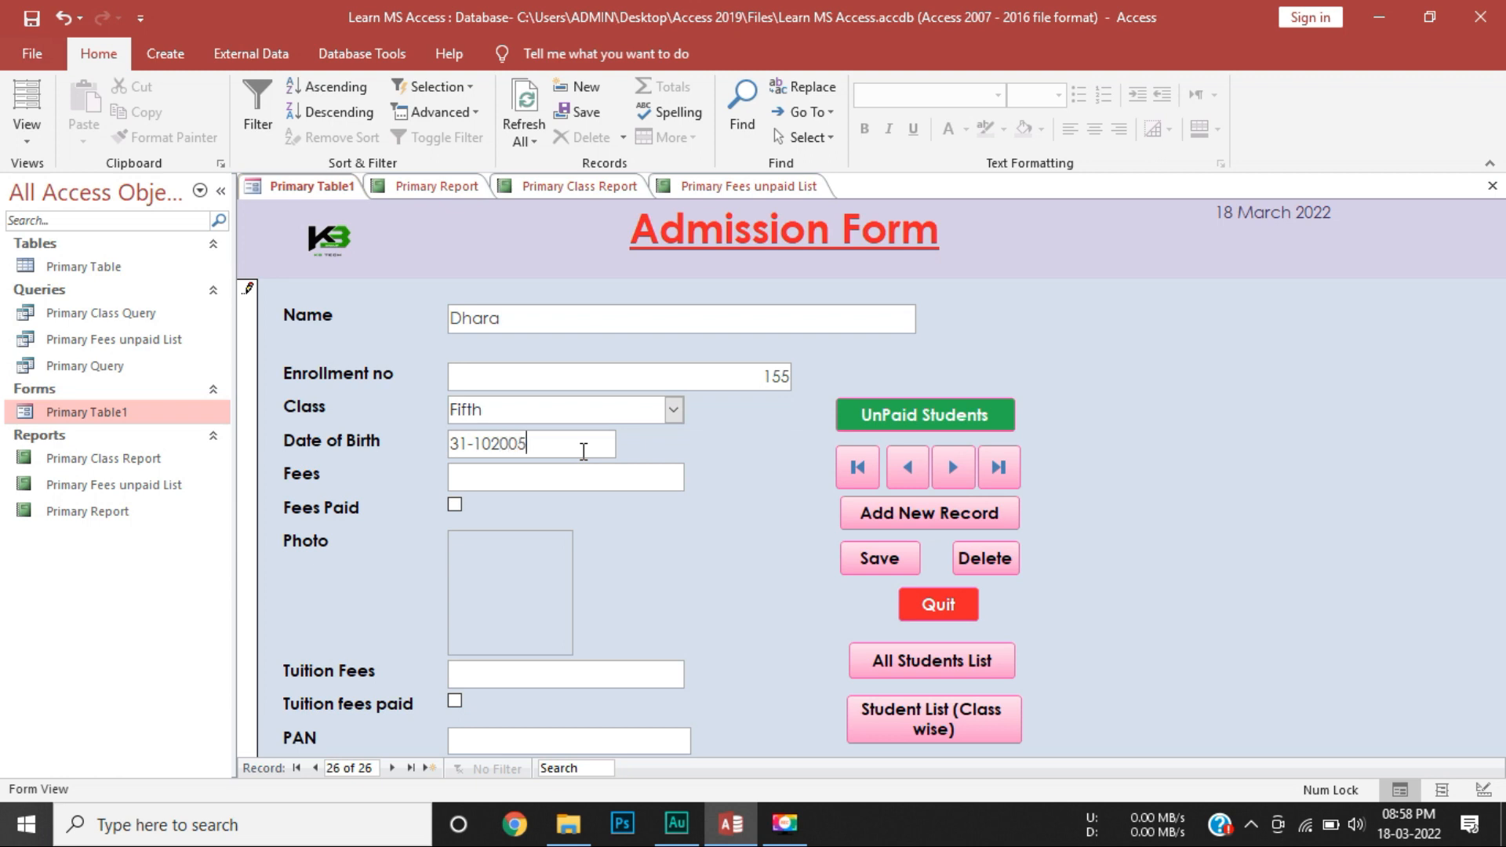
{"action": "left_click", "coordinate": [491, 451]}
{"action": "type", "text": "-"}
{"action": "left_click", "coordinate": [513, 482]}
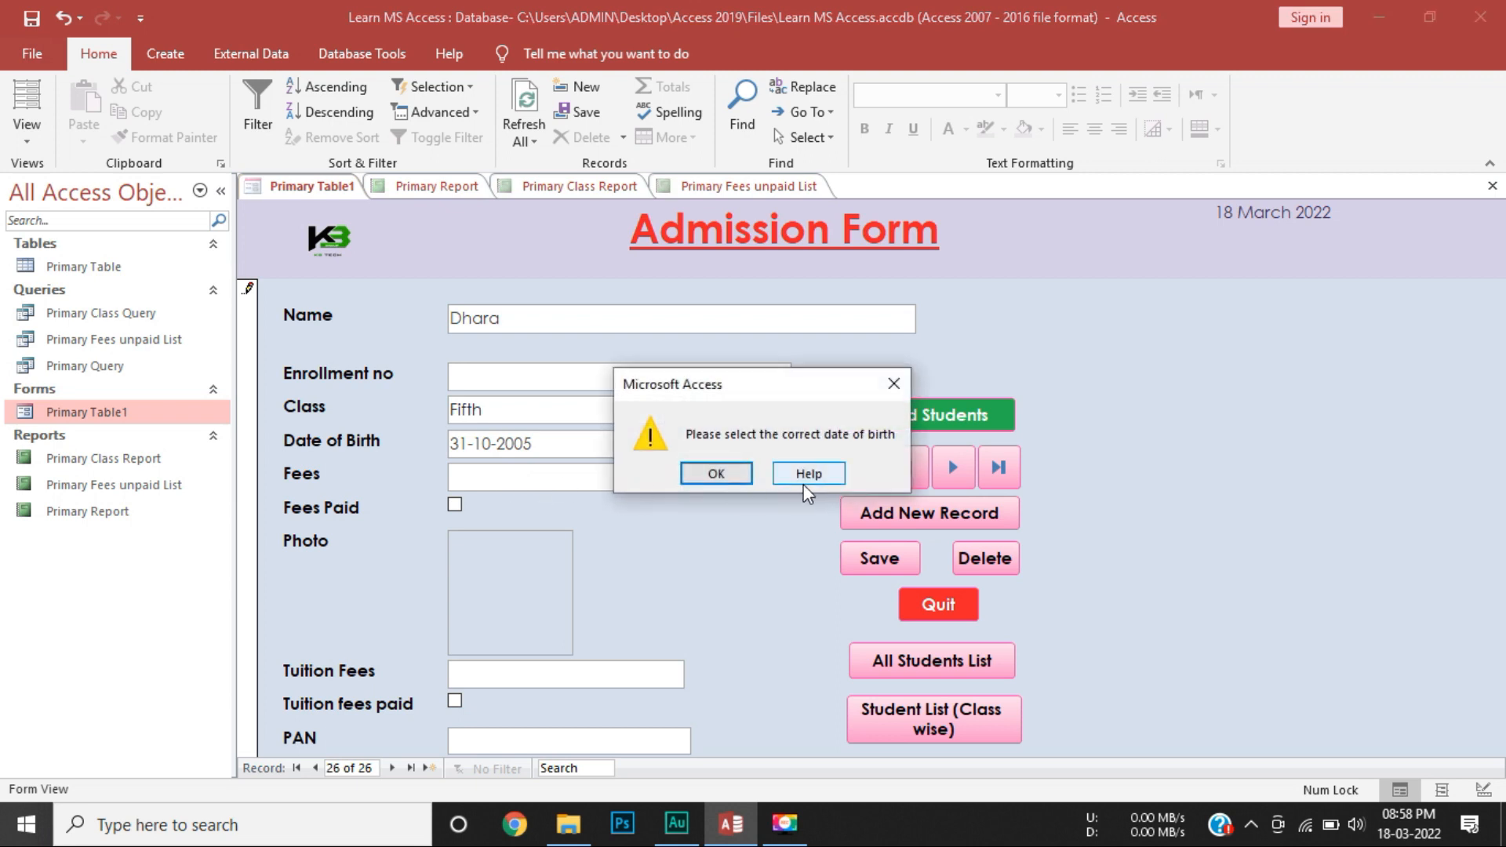
{"action": "left_click", "coordinate": [715, 474]}
{"action": "triple_click", "coordinate": [590, 443]}
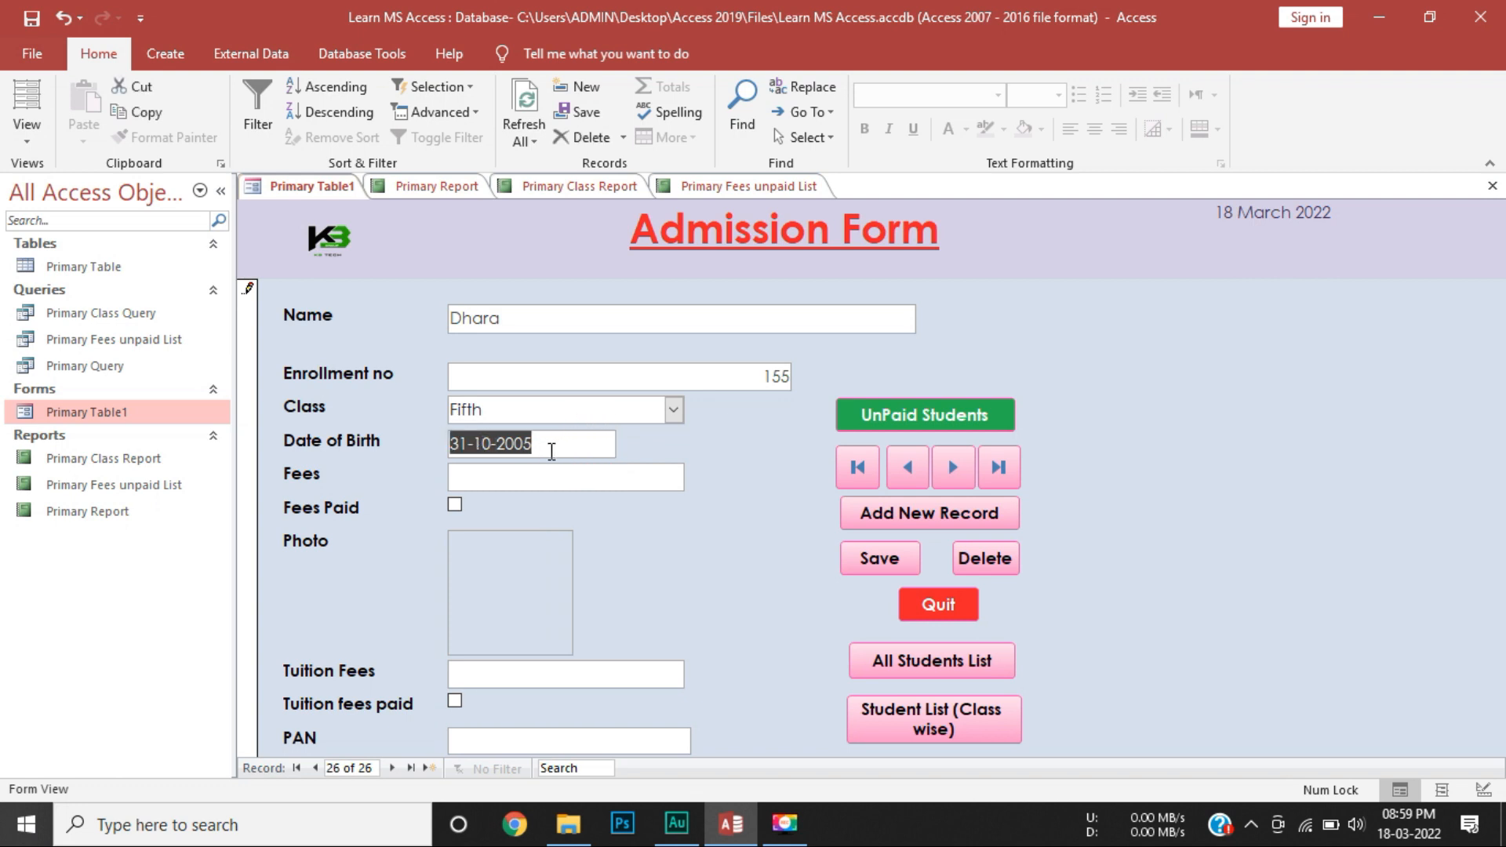
{"action": "type", "text": "03/05/"}
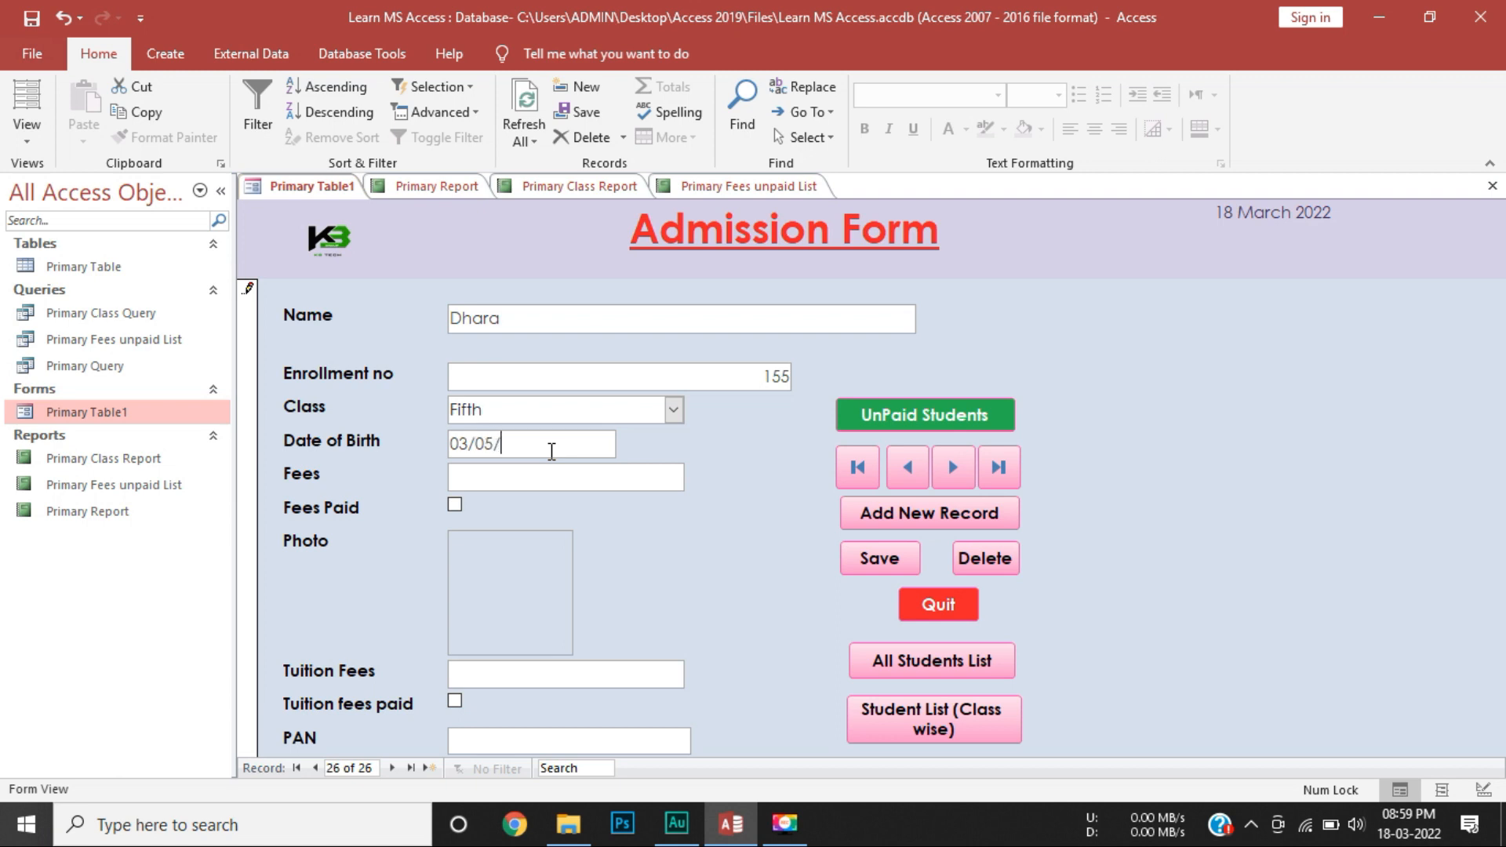
{"action": "type", "text": "2005"}
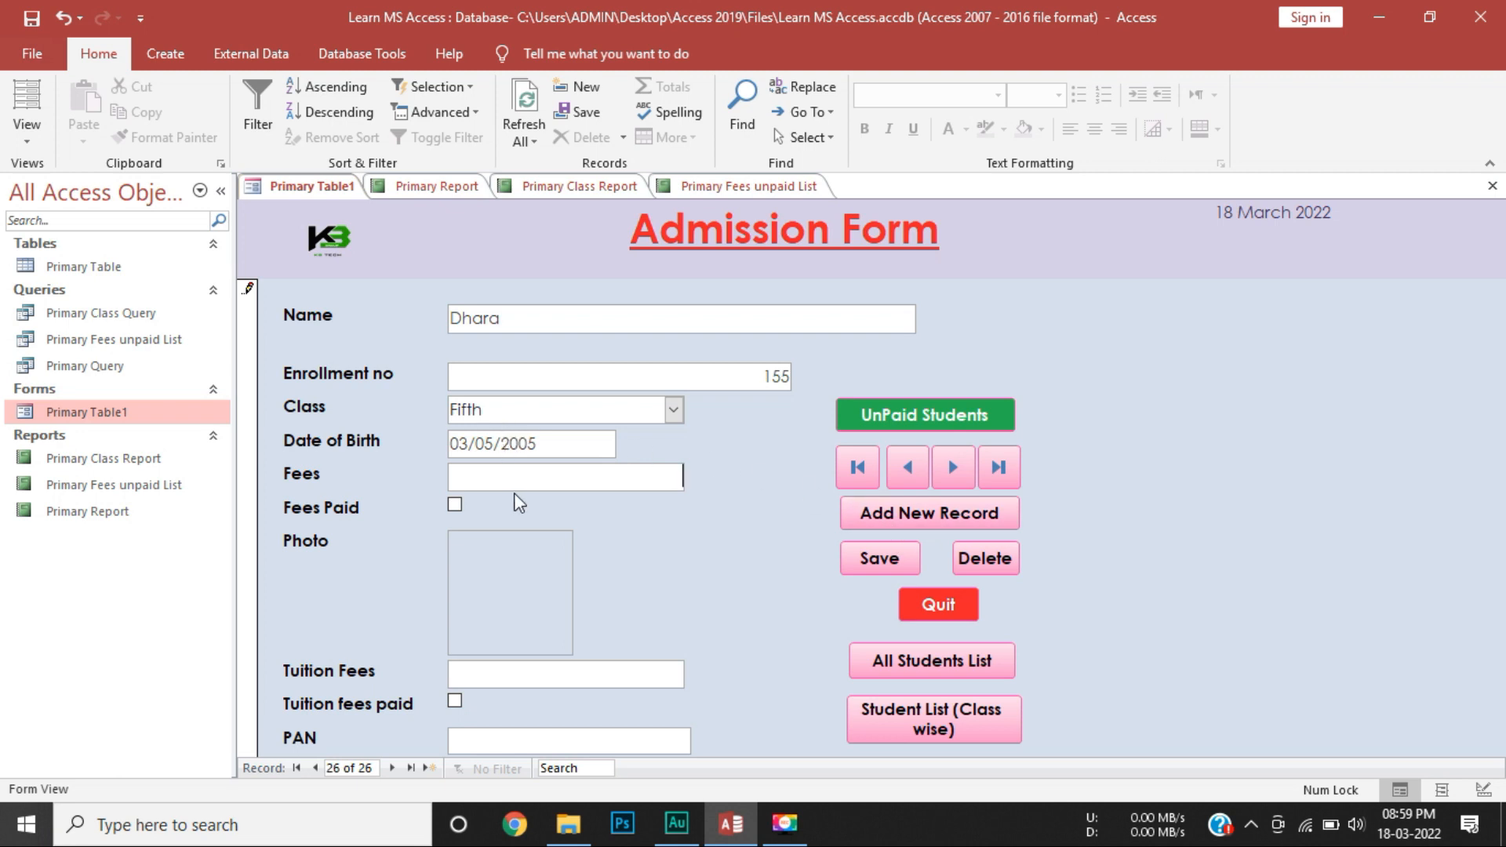
Enter fees 10,000 as paid, mark tuition fees paid, fill in the PAN, and save.
{"action": "left_click", "coordinate": [538, 489]}
{"action": "type", "text": "10,000"}
{"action": "key", "text": "Tab"}
{"action": "key", "text": "space"}
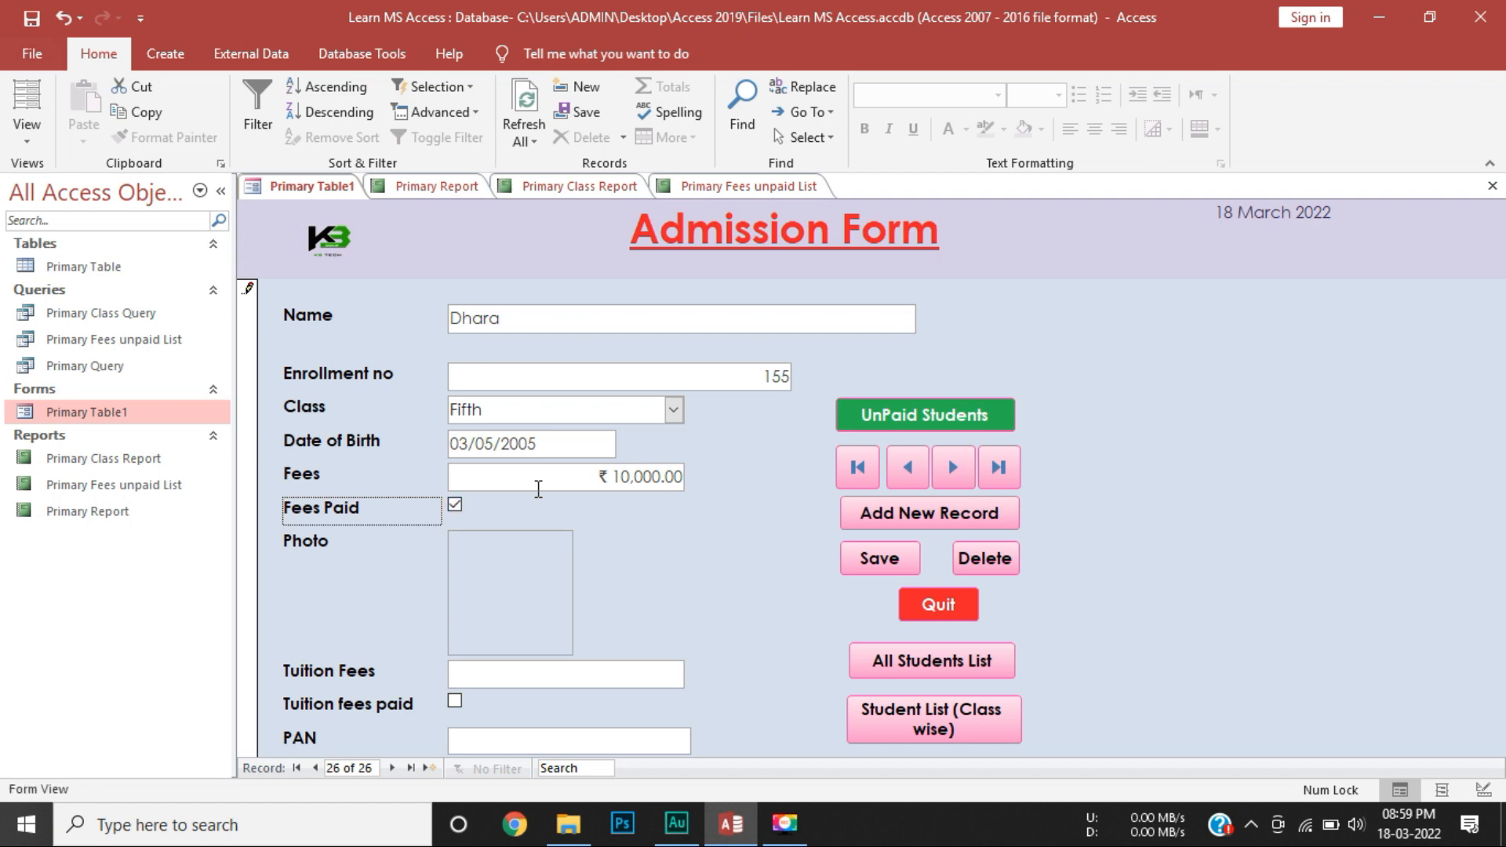
{"action": "key", "text": "Tab"}
{"action": "key", "text": "Tab"}
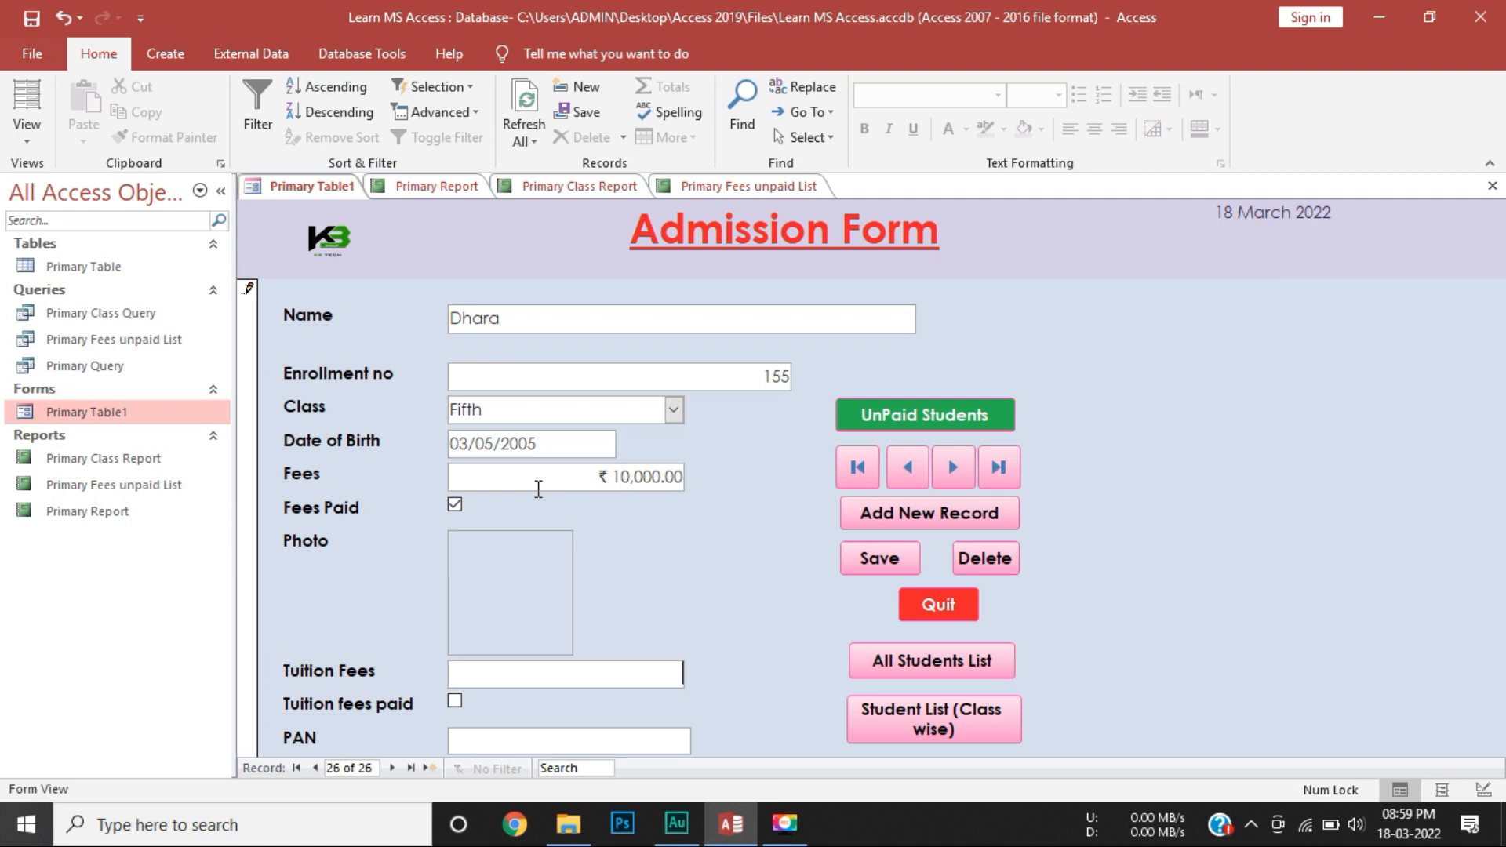
{"action": "key", "text": "Tab"}
{"action": "key", "text": "space"}
{"action": "key", "text": "Tab"}
{"action": "type", "text": "SDHF"}
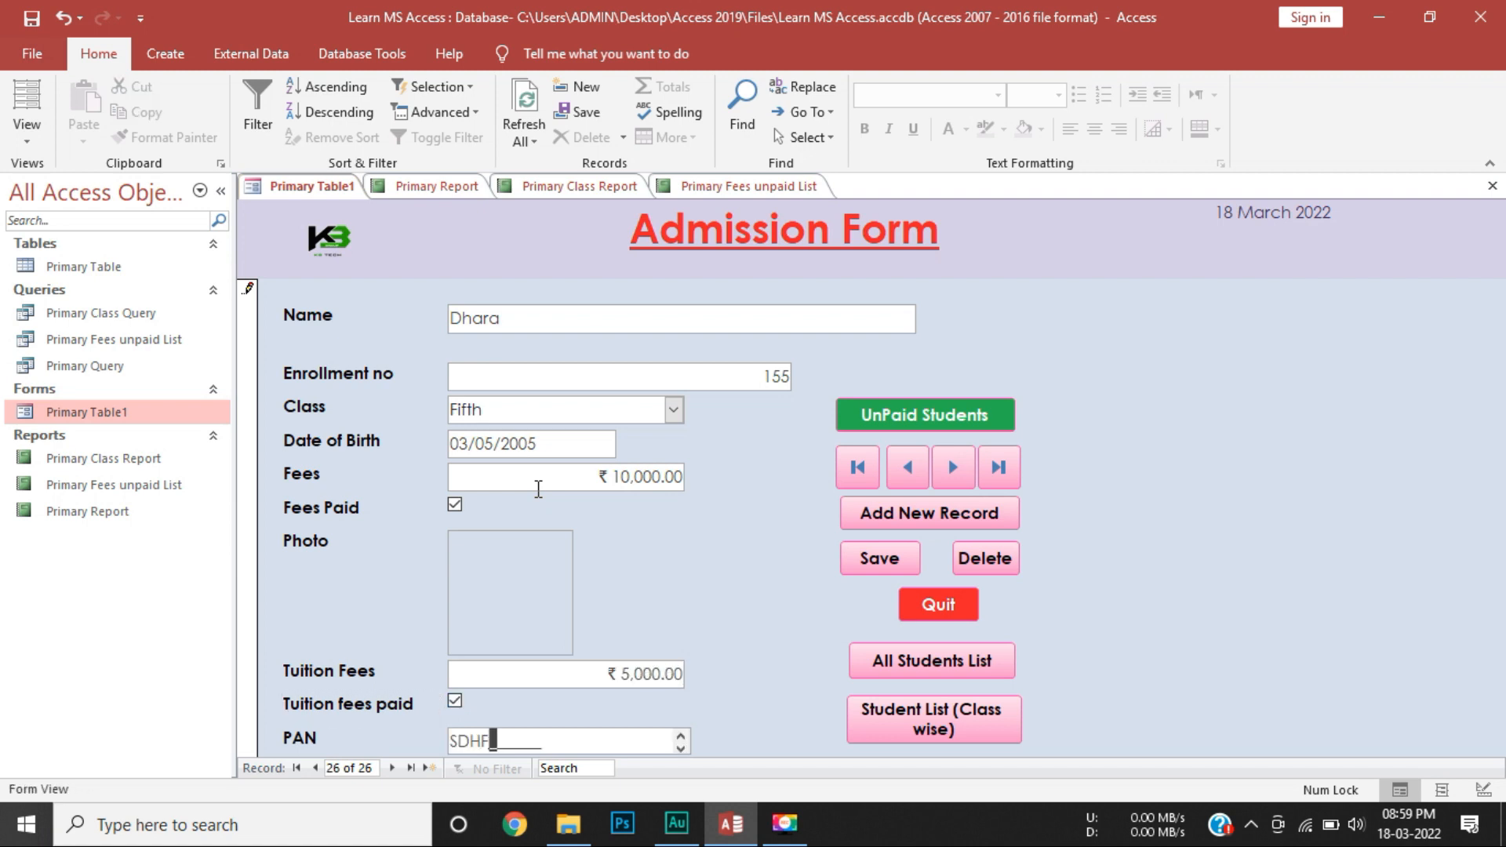
{"action": "type", "text": "D5685G"}
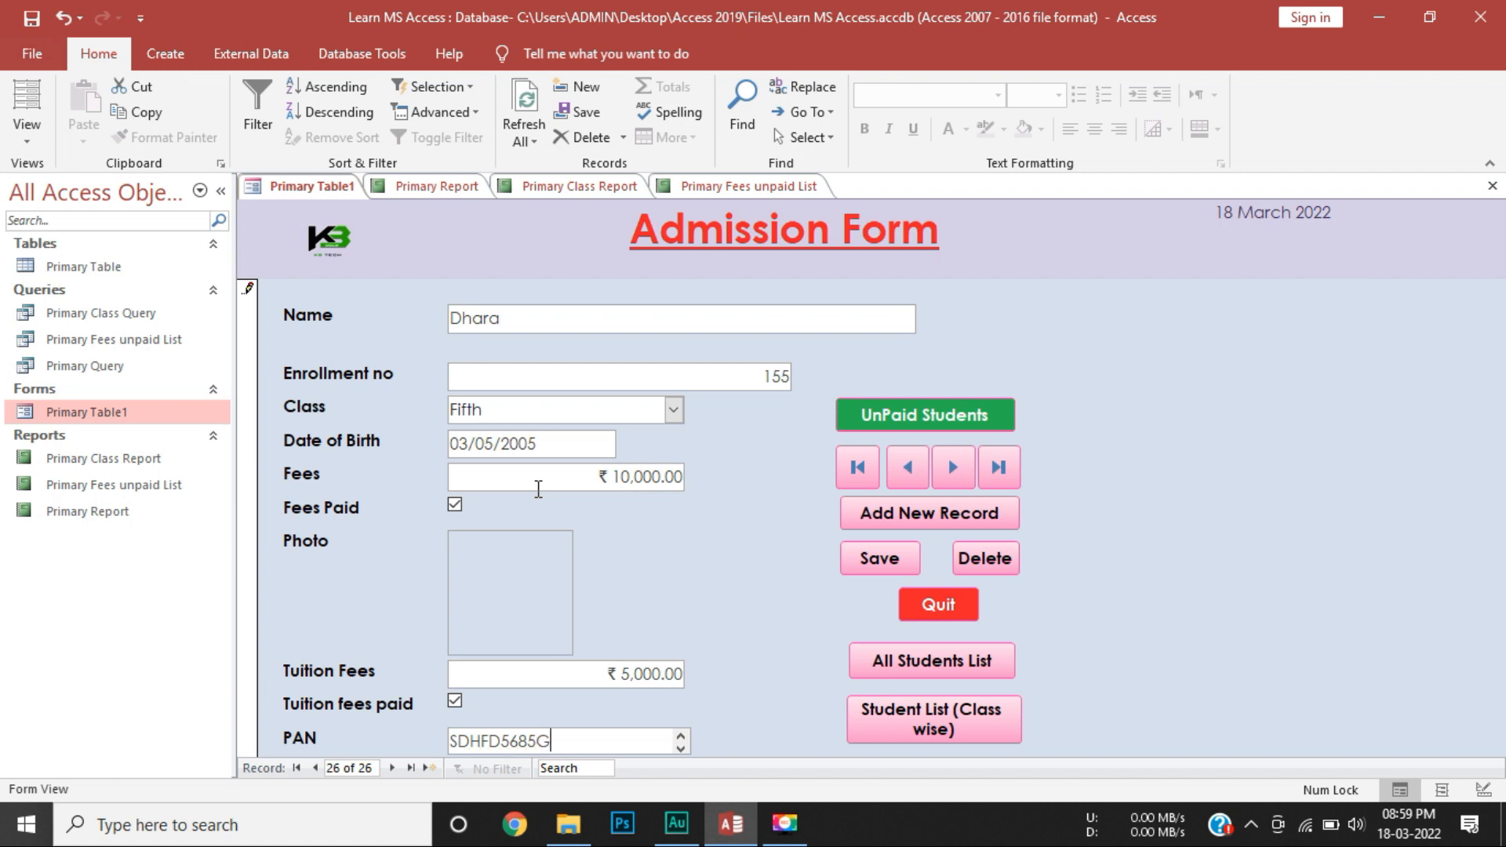
{"action": "left_click", "coordinate": [892, 568]}
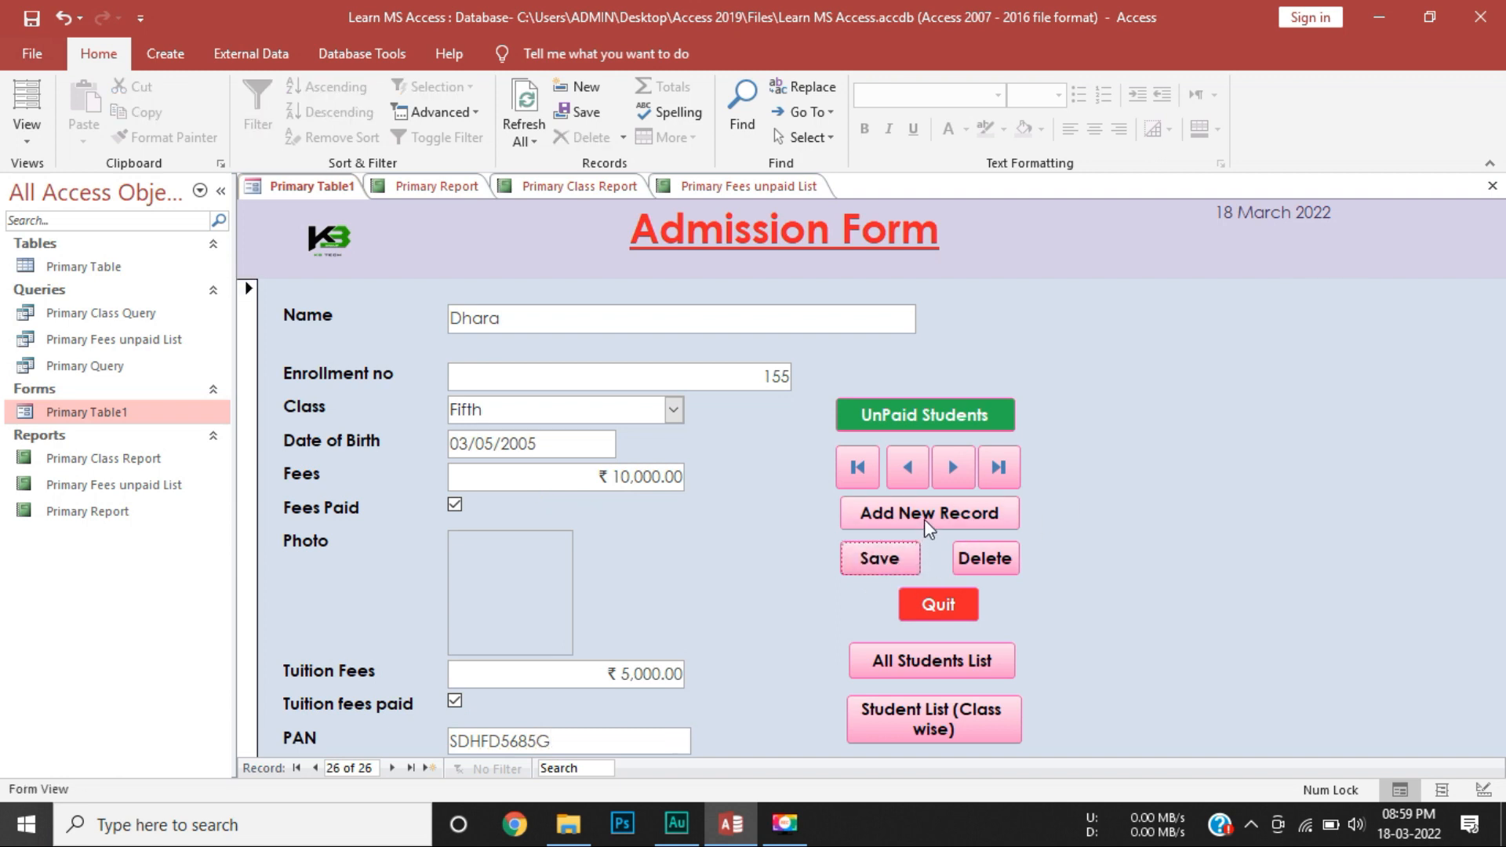
Step back seven records and forward four to reach record 19 of 26, then switch to Layout View.
{"action": "left_click", "coordinate": [910, 467]}
{"action": "left_click", "coordinate": [910, 468]}
{"action": "left_click", "coordinate": [909, 467]}
{"action": "left_click", "coordinate": [910, 467]}
{"action": "left_click", "coordinate": [909, 468]}
{"action": "left_click", "coordinate": [910, 468]}
{"action": "left_click", "coordinate": [910, 468]}
{"action": "left_click", "coordinate": [910, 468]}
{"action": "left_click", "coordinate": [909, 467]}
{"action": "left_click", "coordinate": [910, 467]}
{"action": "left_click", "coordinate": [909, 467]}
{"action": "left_click", "coordinate": [958, 469]}
{"action": "left_click", "coordinate": [959, 468]}
{"action": "left_click", "coordinate": [959, 469]}
{"action": "left_click", "coordinate": [958, 468]}
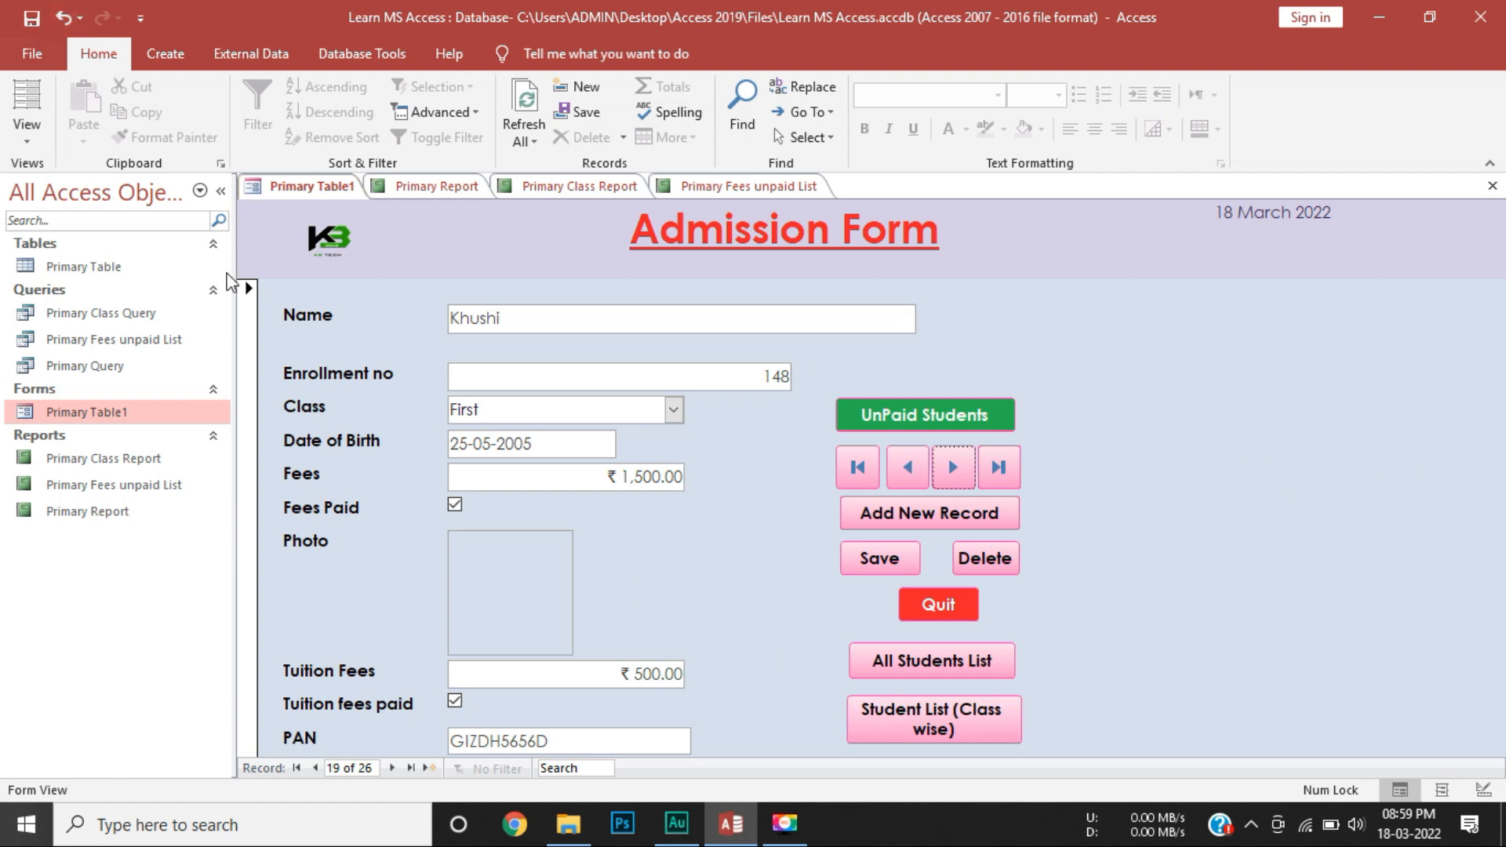
{"action": "left_click", "coordinate": [27, 106]}
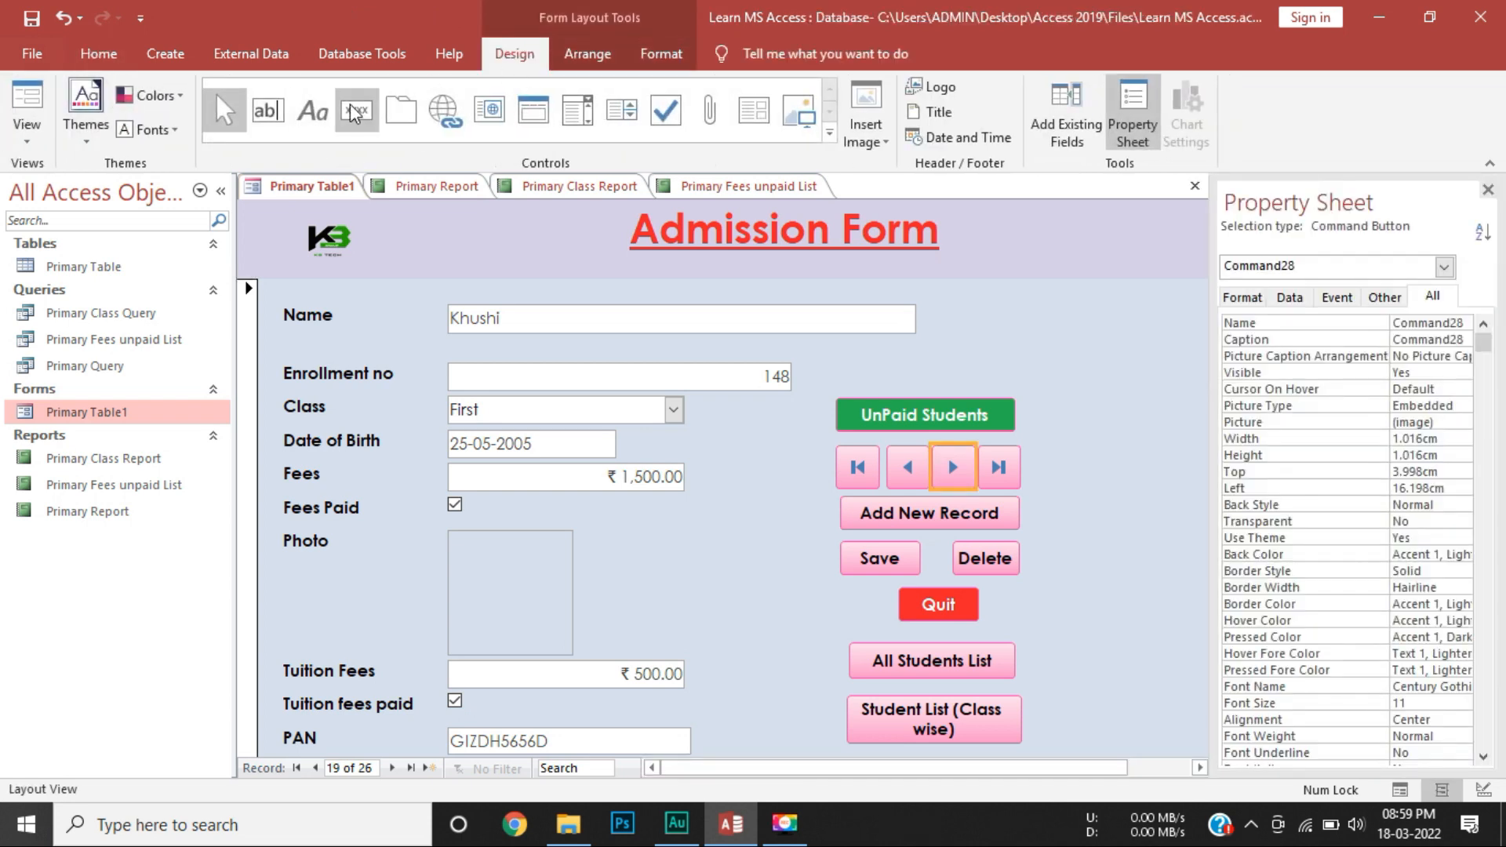
Narrow the Enrollment no box to 2.751cm and centre the enrollment number inside it.
{"action": "left_click", "coordinate": [354, 111]}
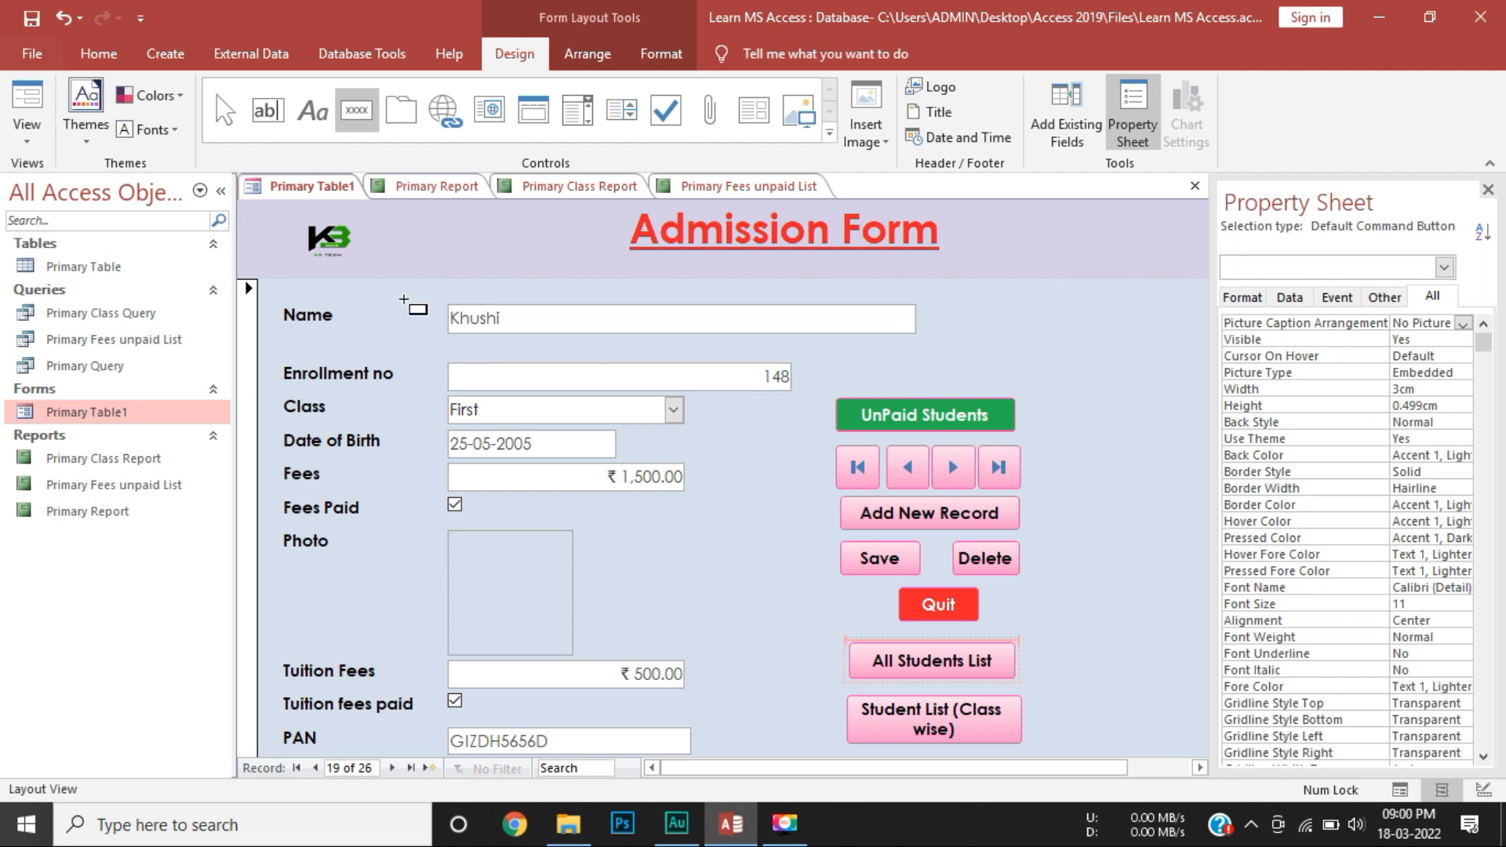
{"action": "left_click", "coordinate": [228, 126]}
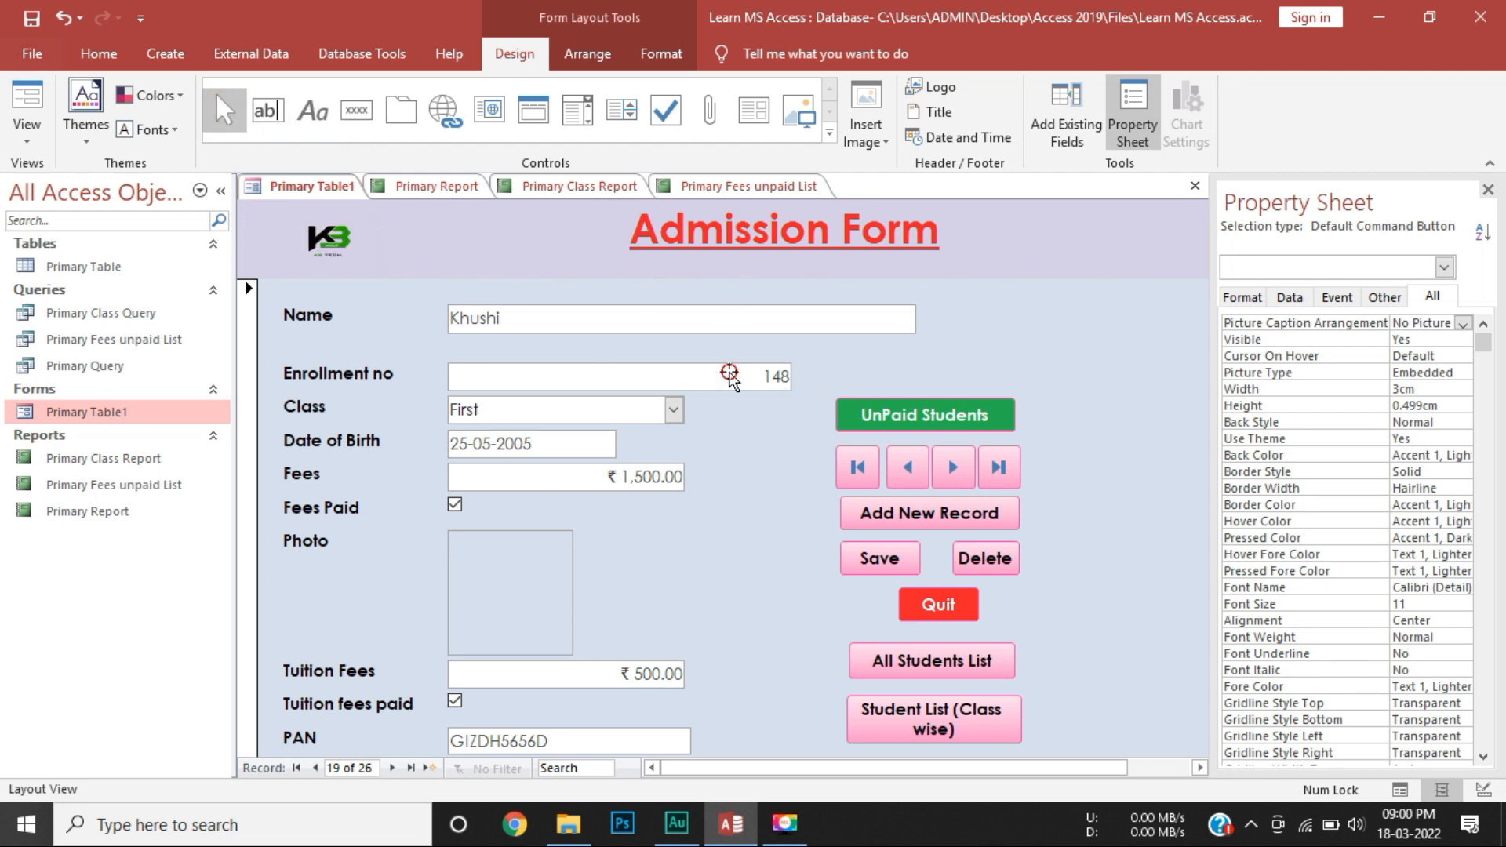
{"action": "left_click", "coordinate": [786, 377]}
{"action": "left_click_drag", "start_coordinate": [790, 379], "coordinate": [542, 379]}
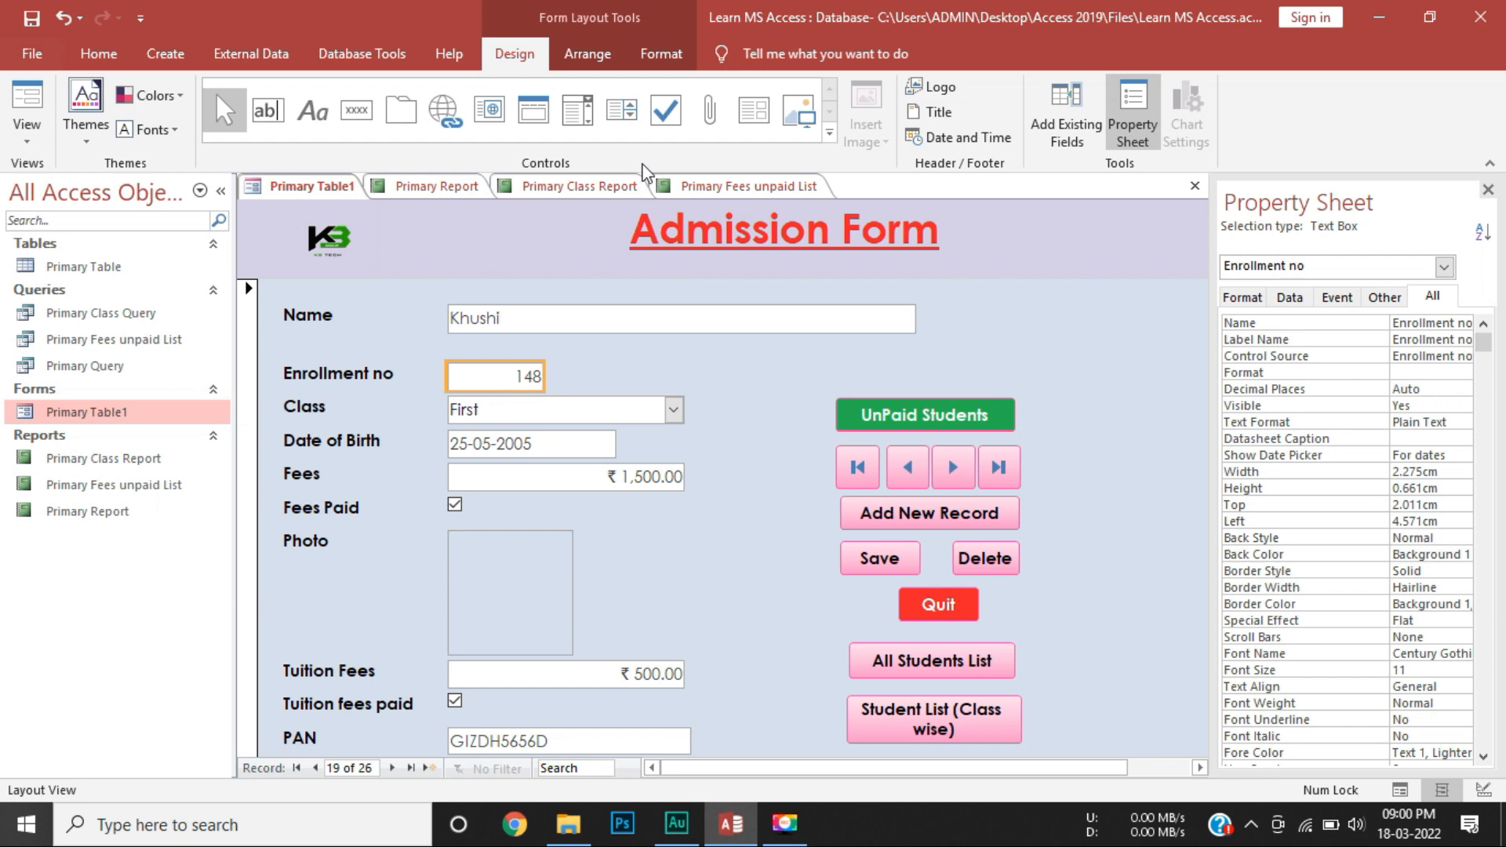
{"action": "left_click", "coordinate": [661, 53]}
{"action": "left_click", "coordinate": [349, 129]}
{"action": "mouse_move", "coordinate": [546, 378]}
{"action": "left_mouse_down"}
{"action": "mouse_move", "coordinate": [533, 378]}
{"action": "mouse_move", "coordinate": [565, 378]}
{"action": "left_mouse_up"}
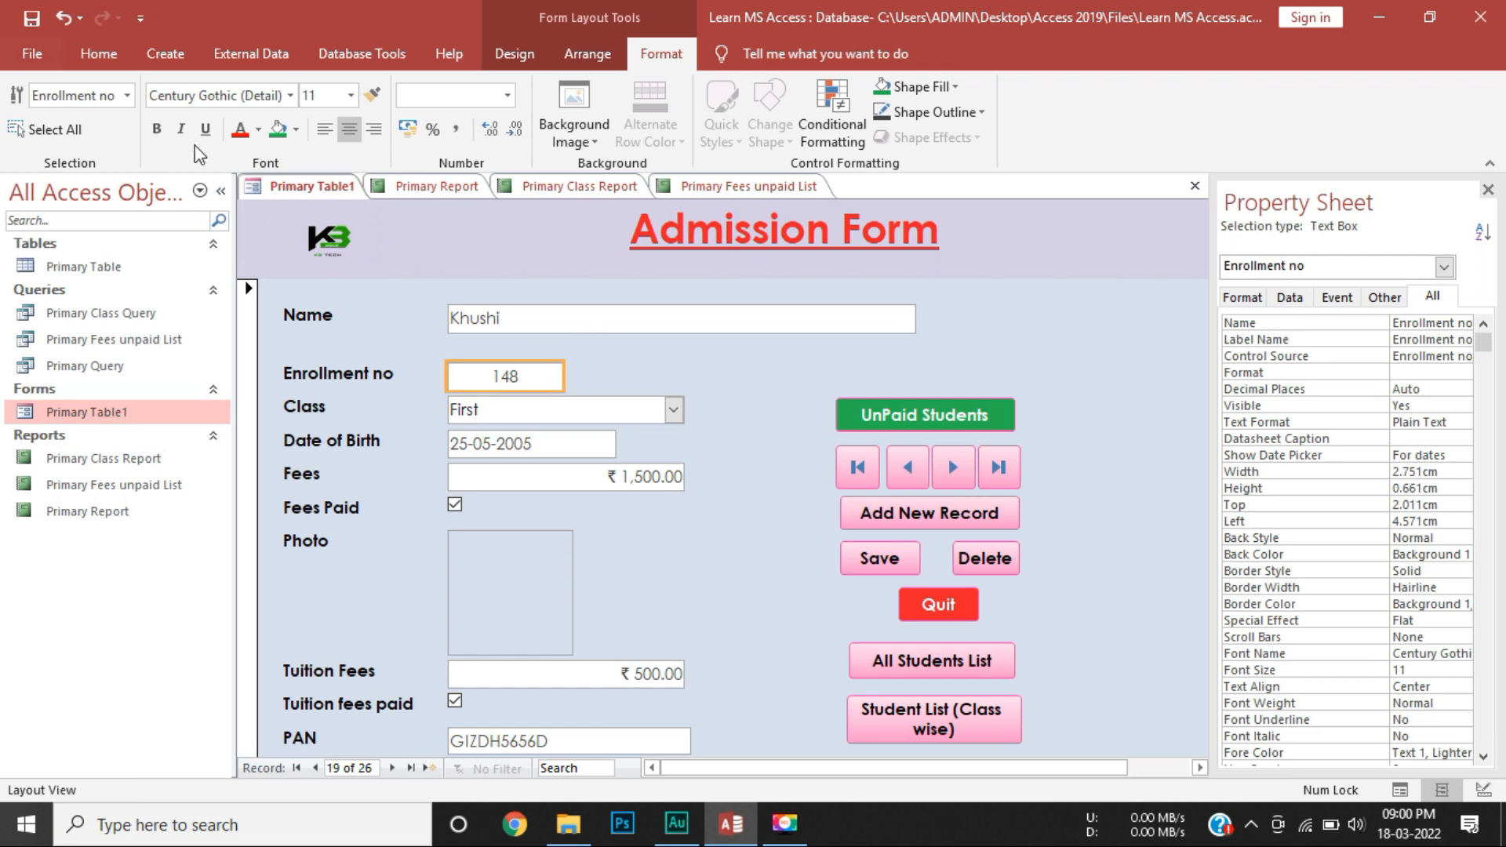
{"action": "left_click", "coordinate": [514, 53]}
{"action": "left_click", "coordinate": [357, 110]}
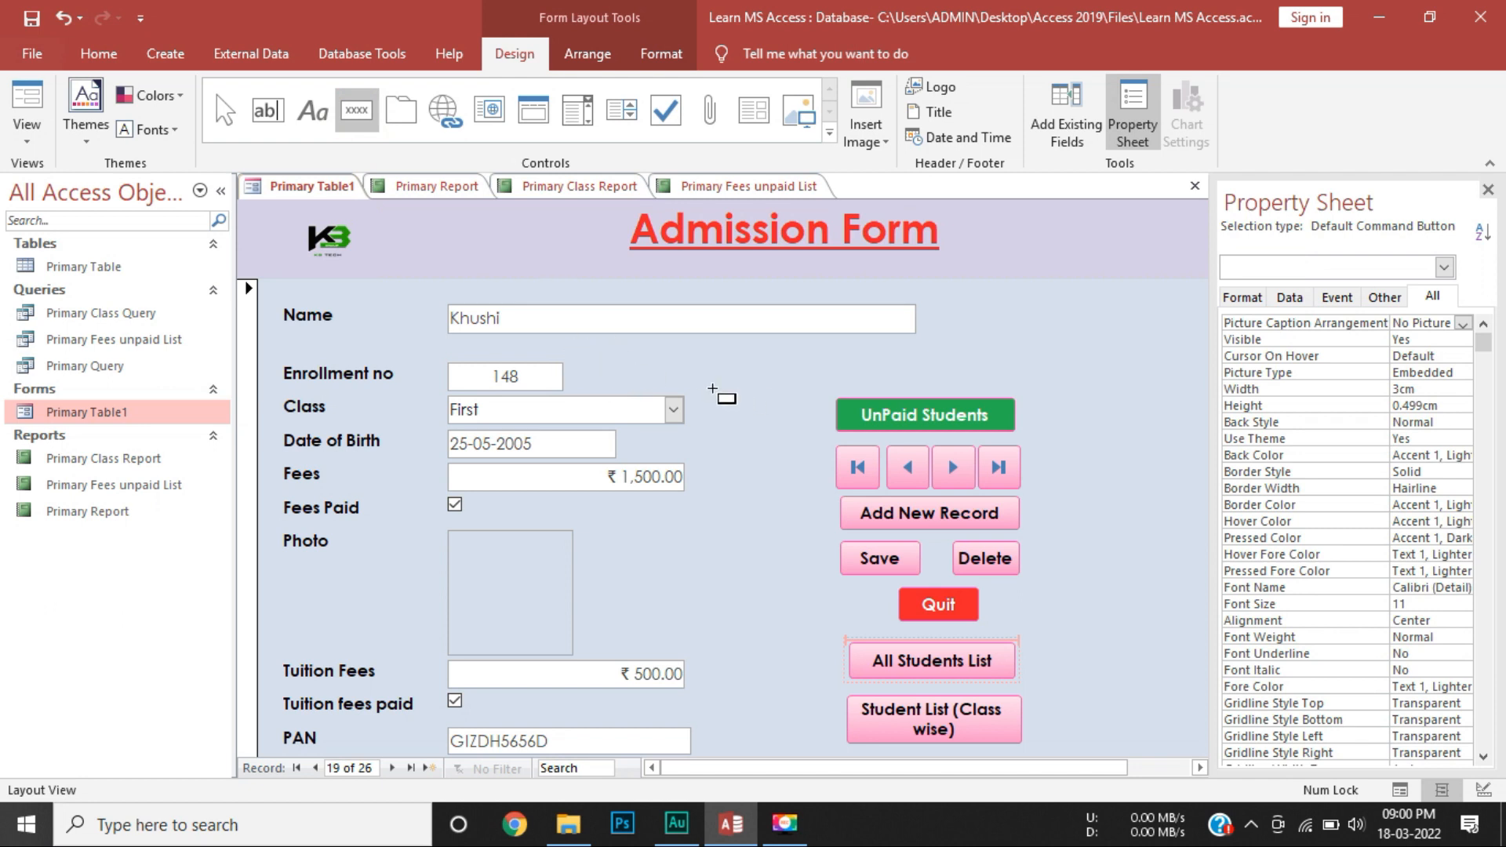
Discard a stray button placed in Layout View and switch the form to Design View.
{"action": "left_click", "coordinate": [706, 388]}
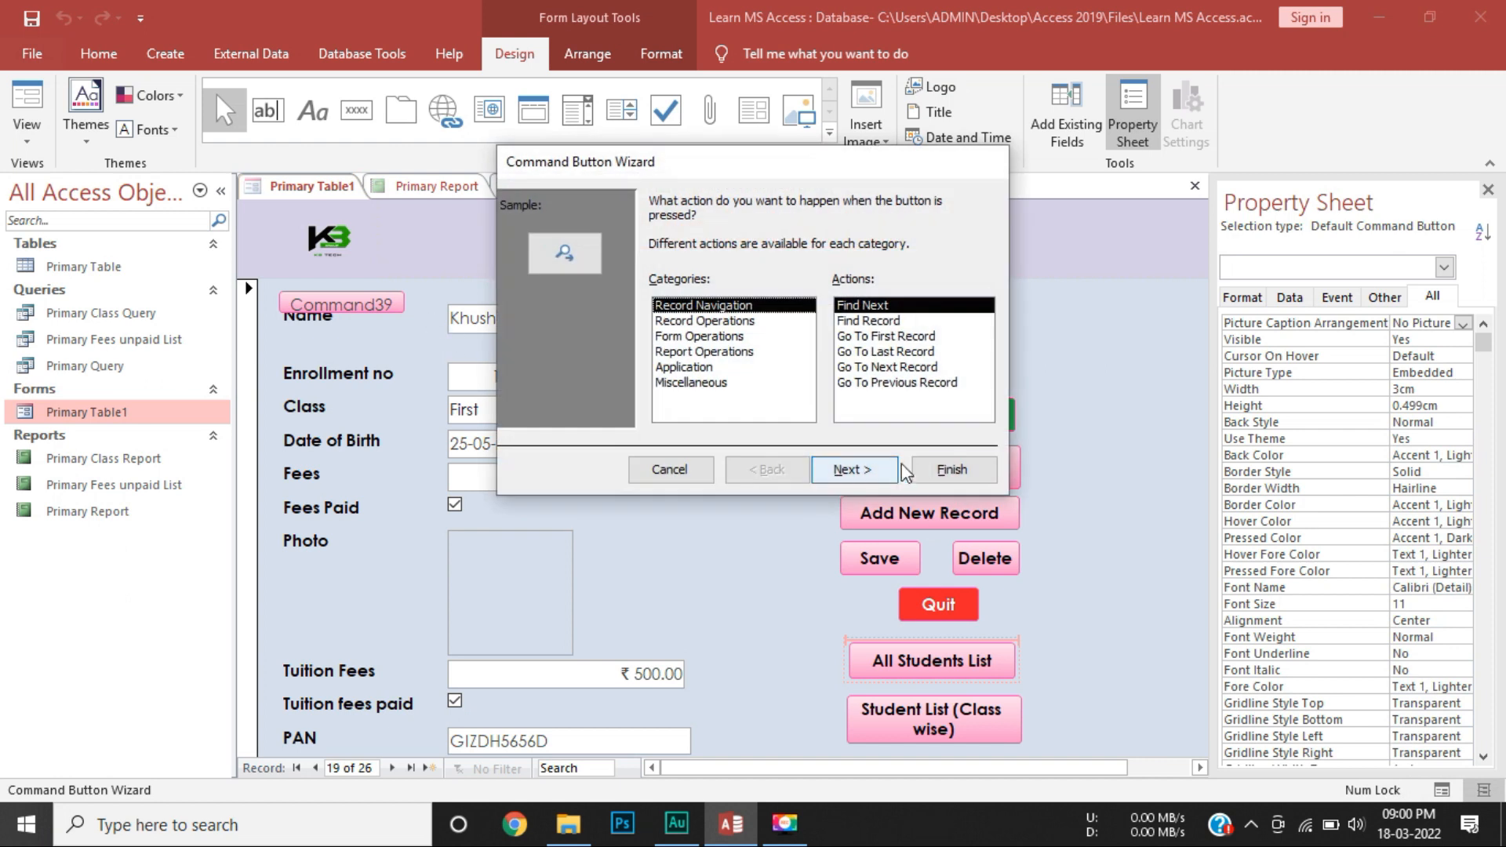
{"action": "left_click", "coordinate": [951, 469]}
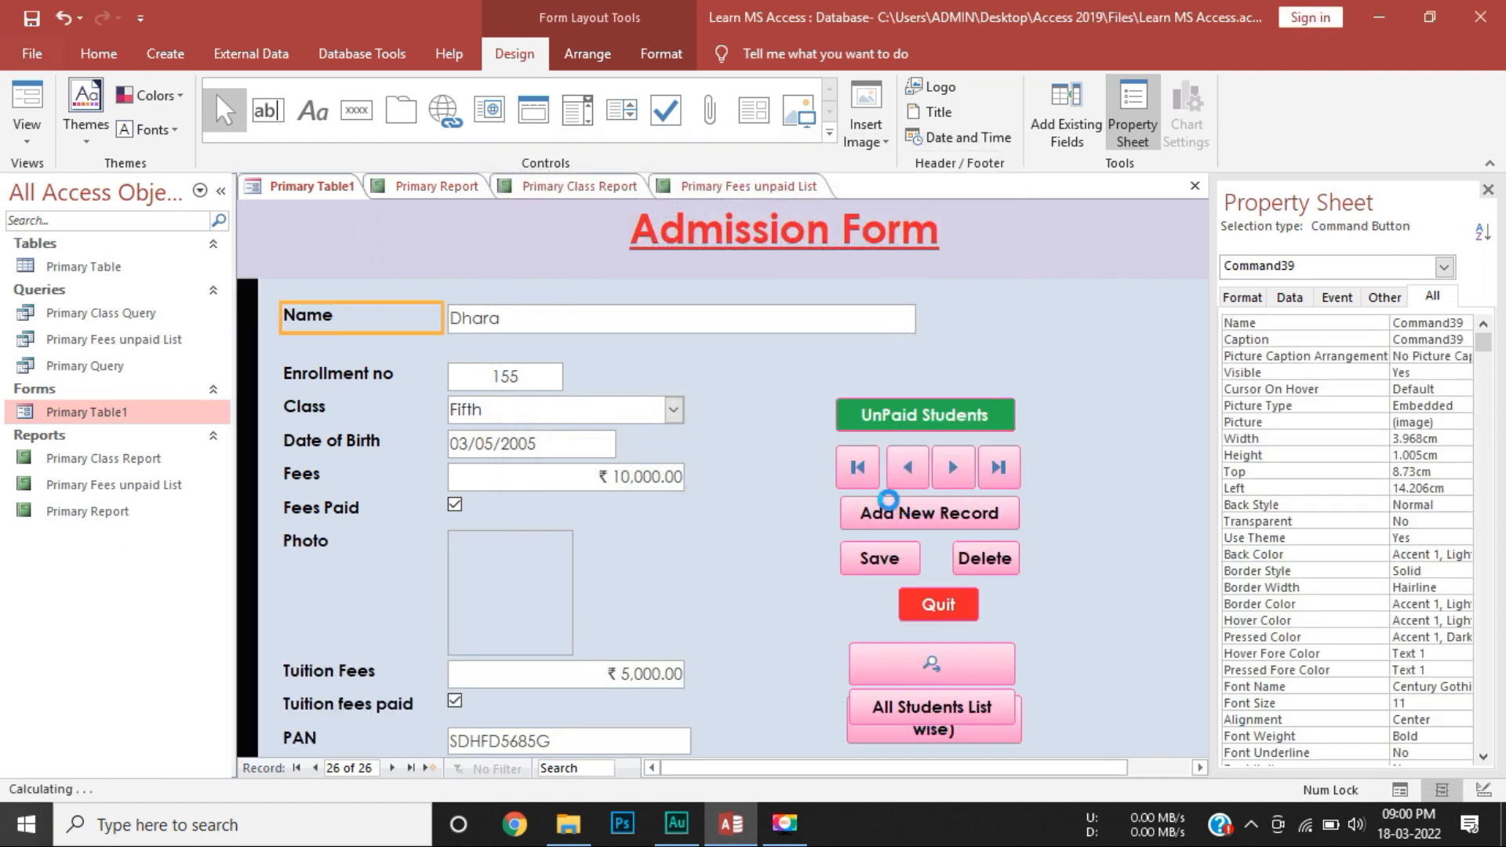
{"action": "key", "text": "Delete"}
{"action": "left_click", "coordinate": [717, 485]}
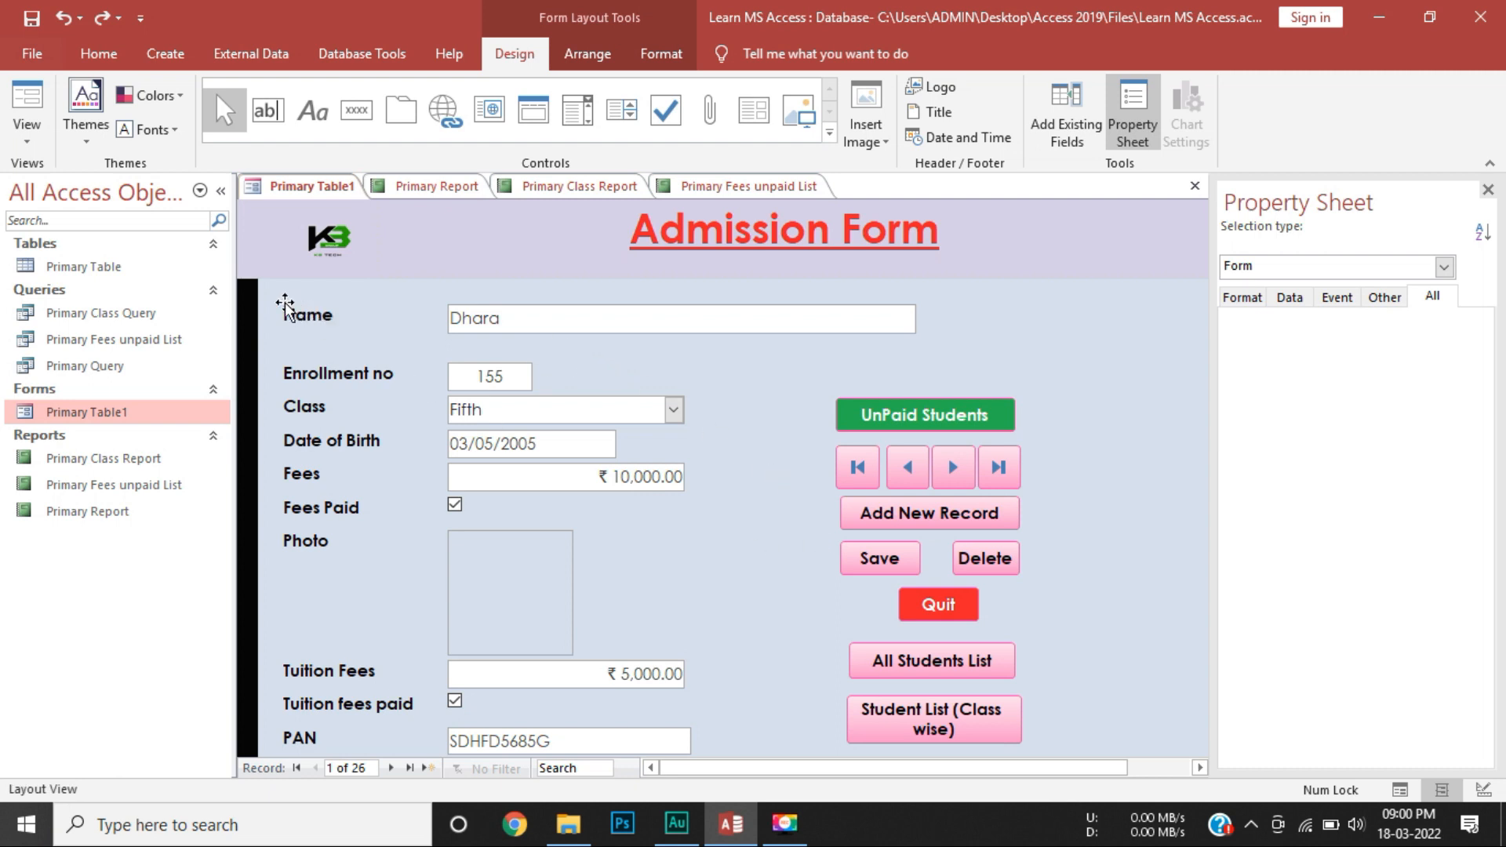
{"action": "left_click", "coordinate": [357, 110]}
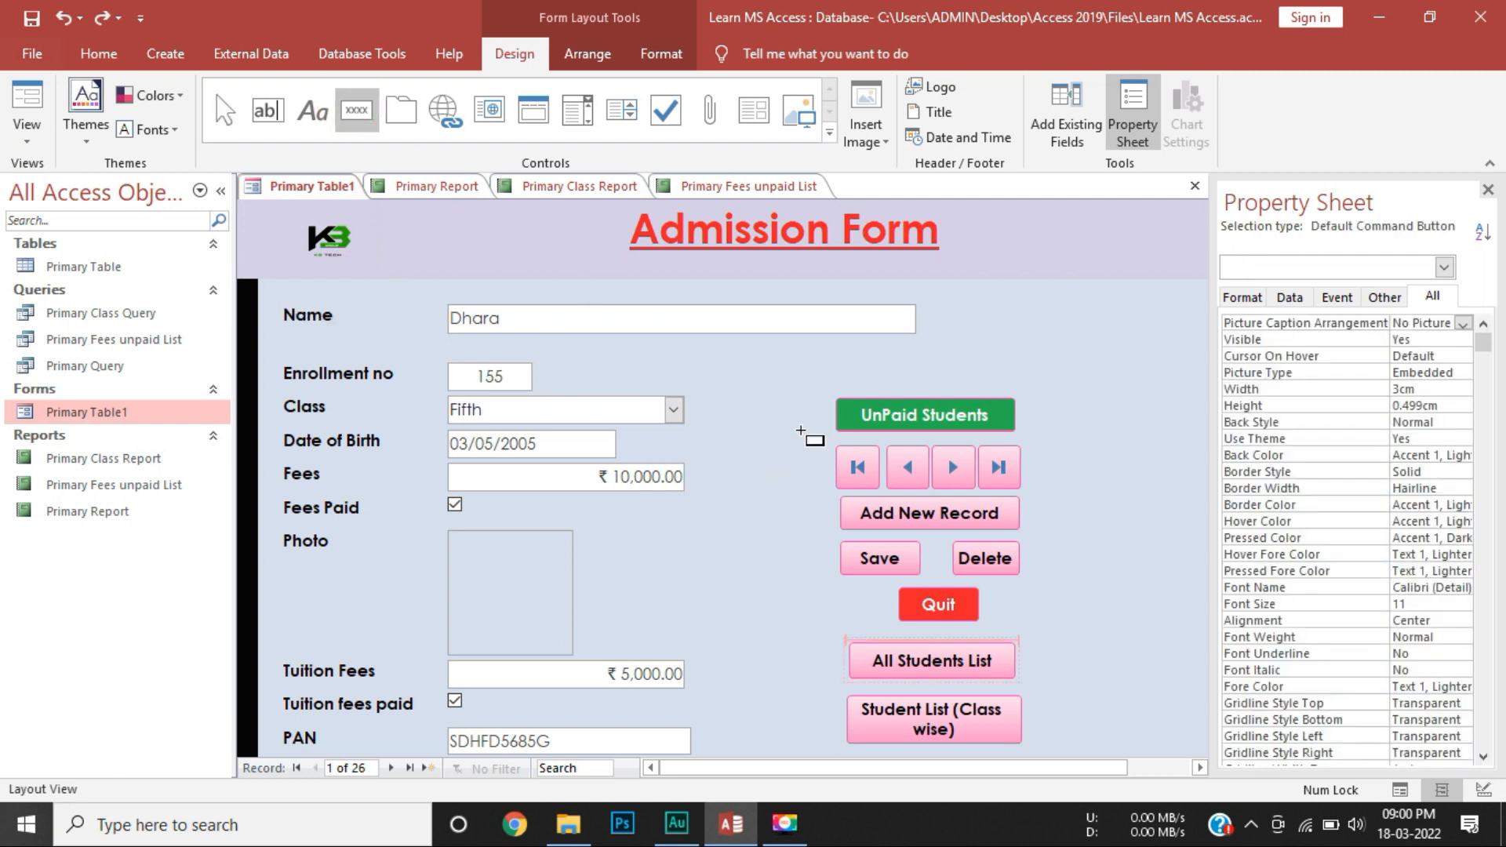
{"action": "left_click", "coordinate": [732, 390]}
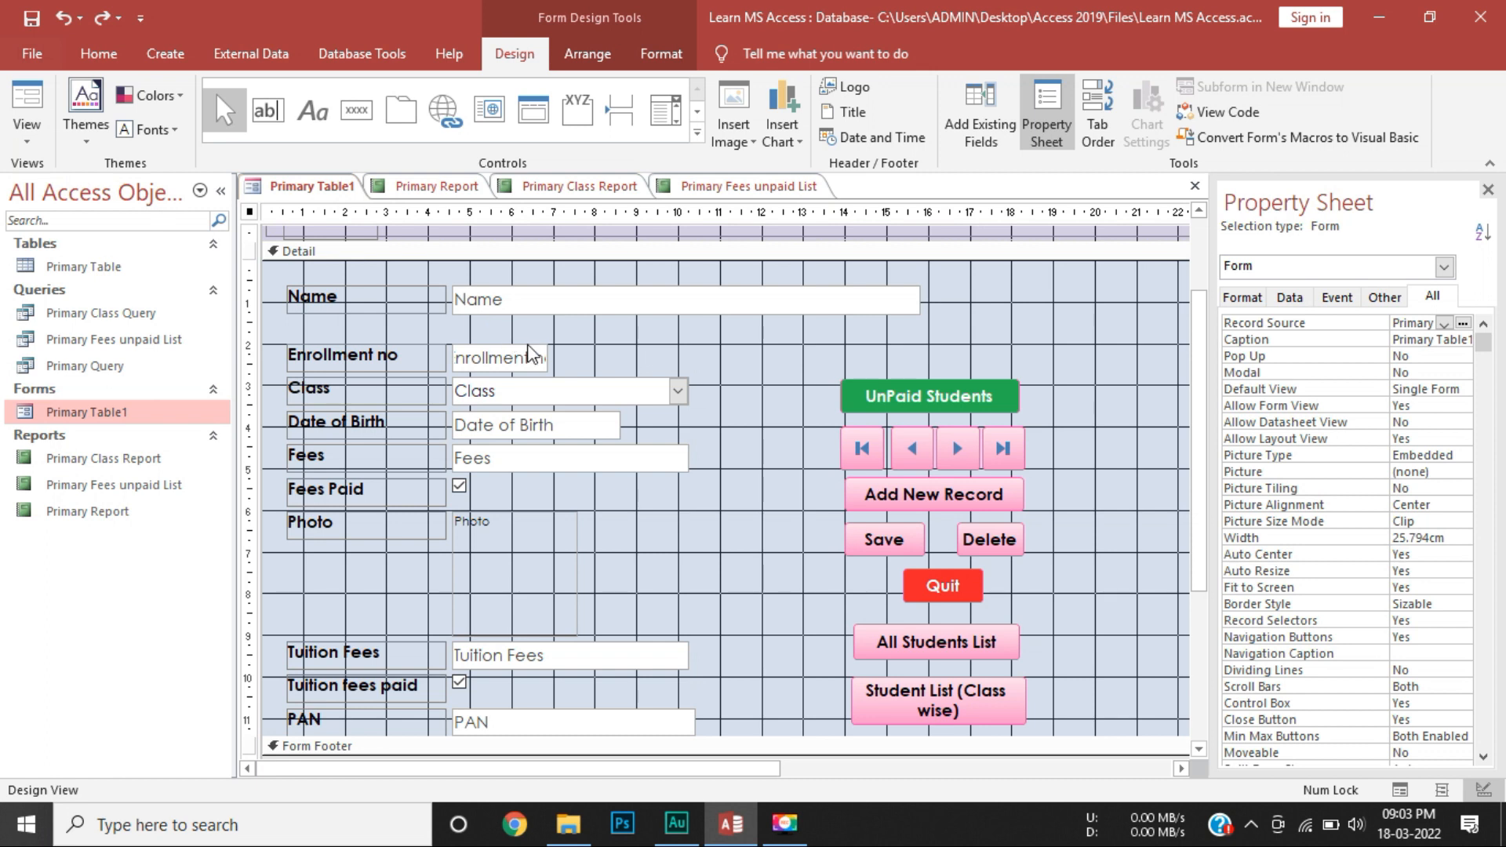
{"action": "left_click", "coordinate": [26, 131]}
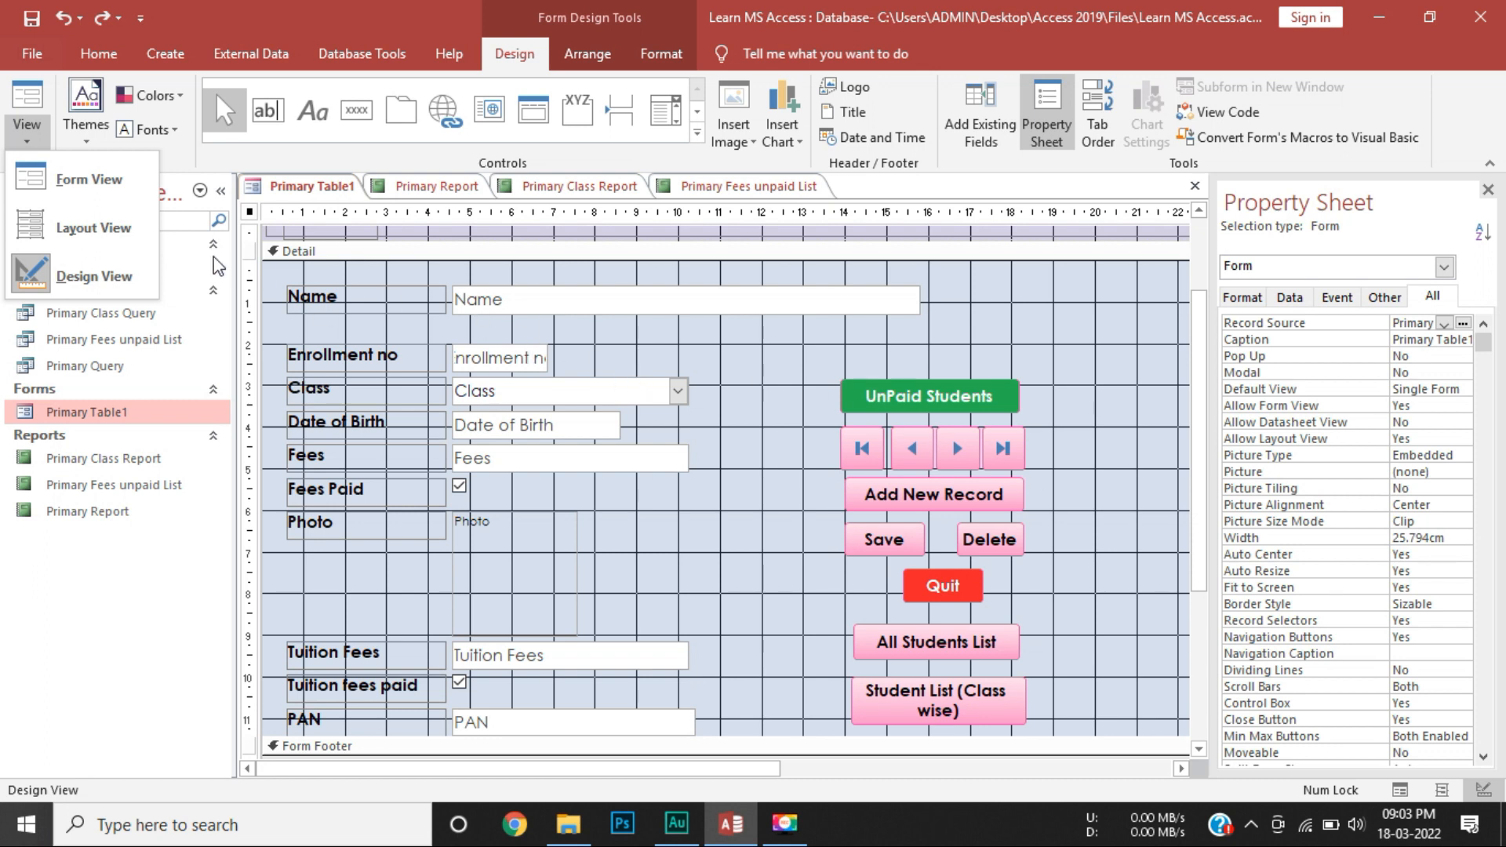
{"action": "left_click", "coordinate": [81, 284]}
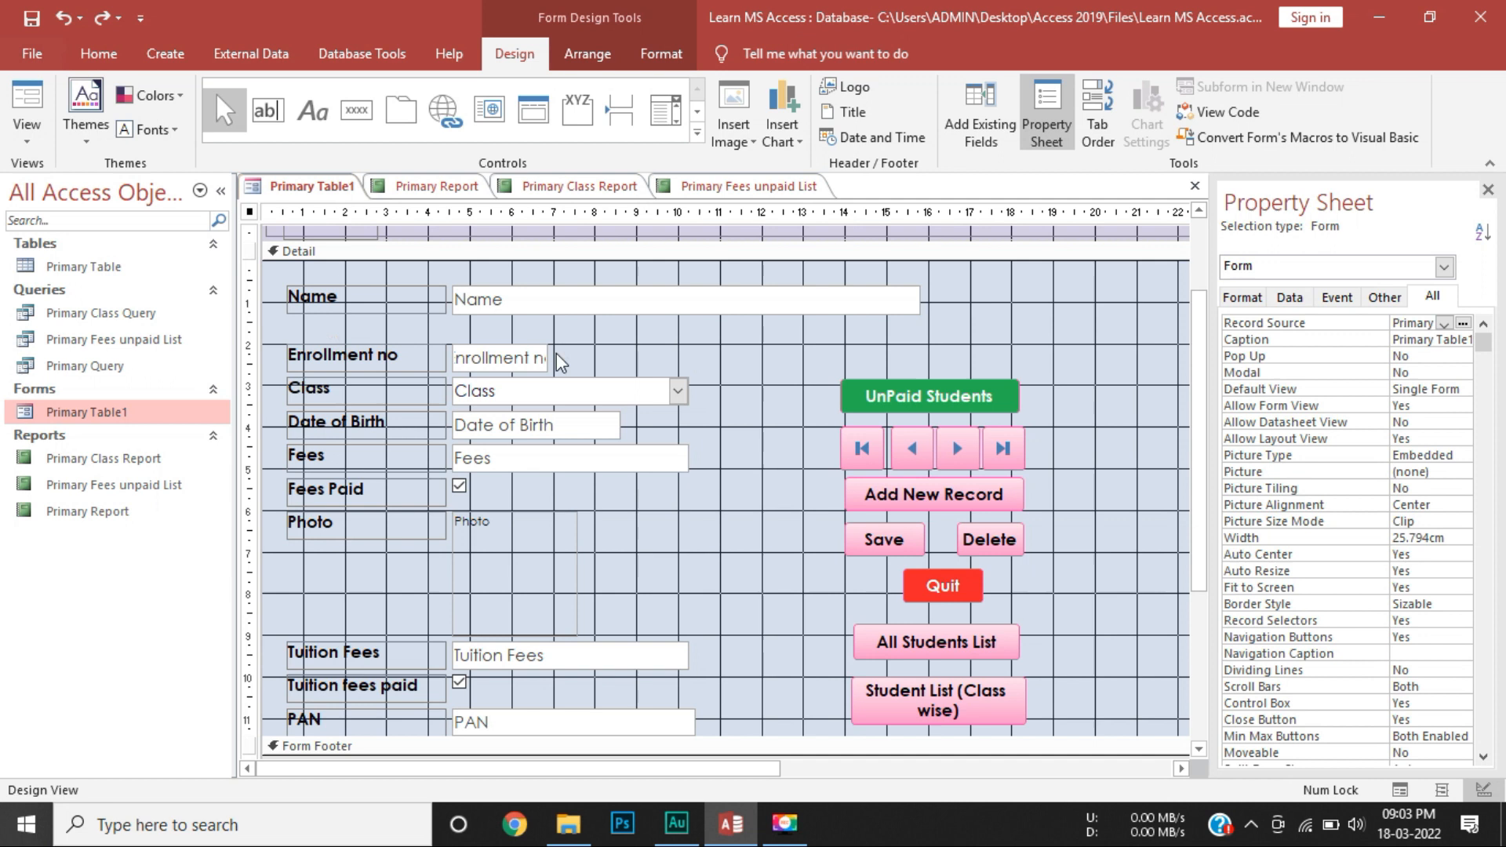
Draw a Find Record button labelled 'Search' beside the Enrollment no box.
{"action": "left_click", "coordinate": [357, 110]}
{"action": "left_click_drag", "start_coordinate": [590, 327], "coordinate": [745, 366]}
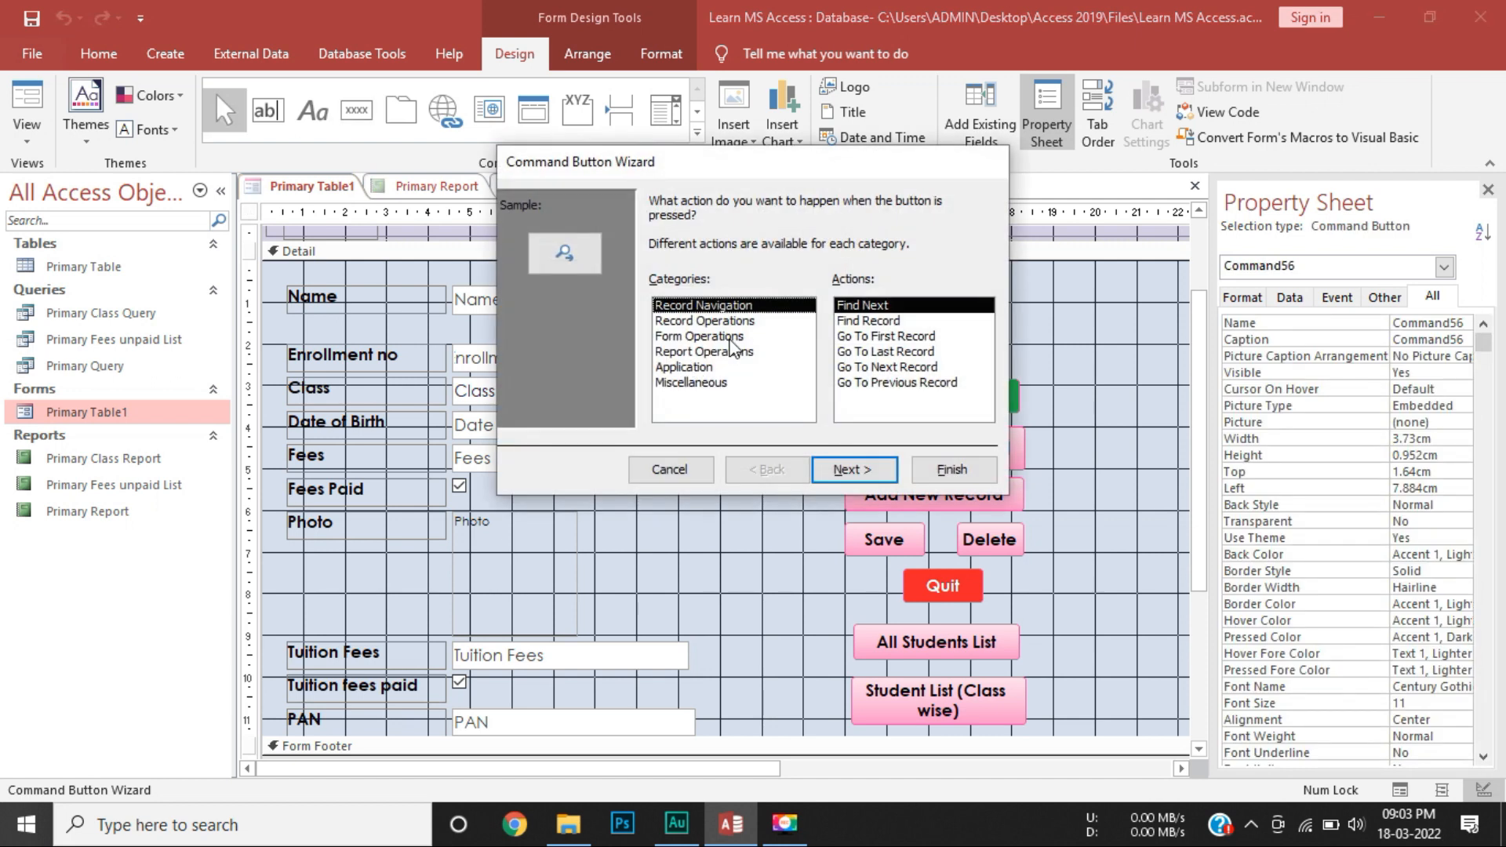
{"action": "left_click", "coordinate": [870, 321]}
{"action": "left_click", "coordinate": [853, 469]}
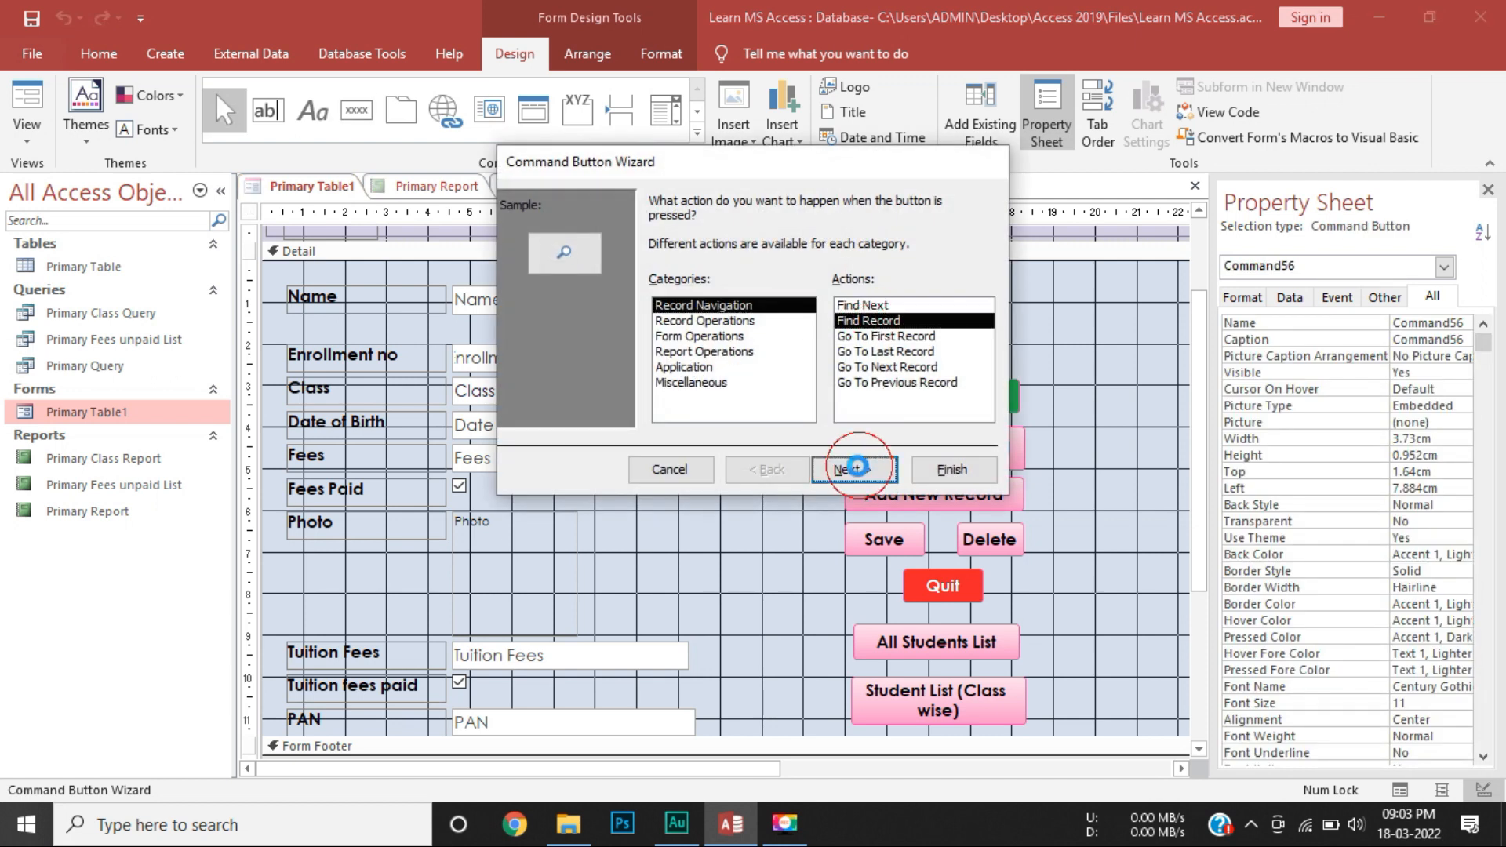
{"action": "left_click", "coordinate": [657, 290]}
{"action": "key", "text": "Tab"}
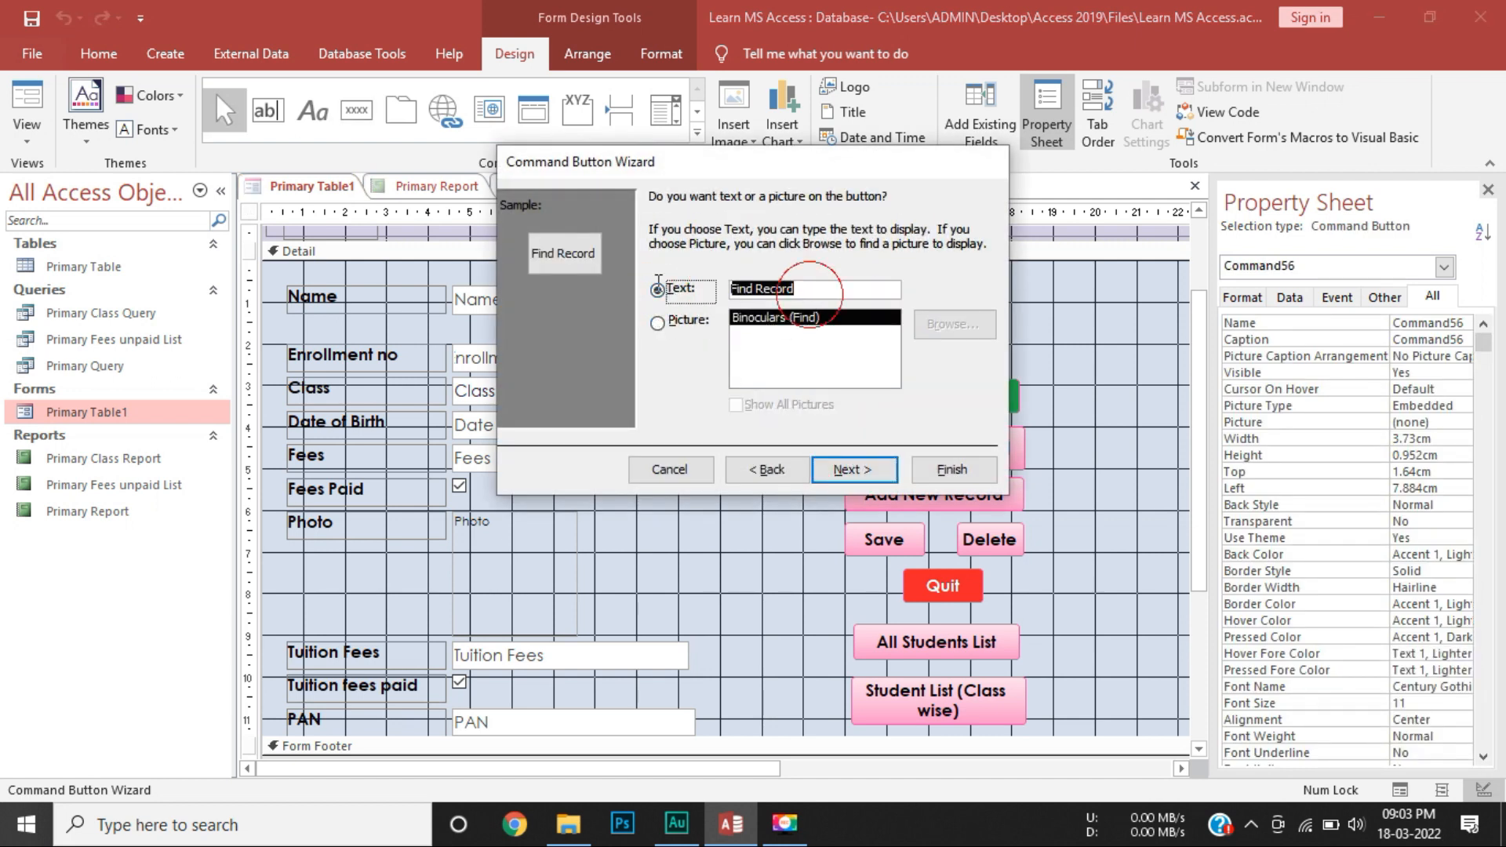
{"action": "type", "text": "Search"}
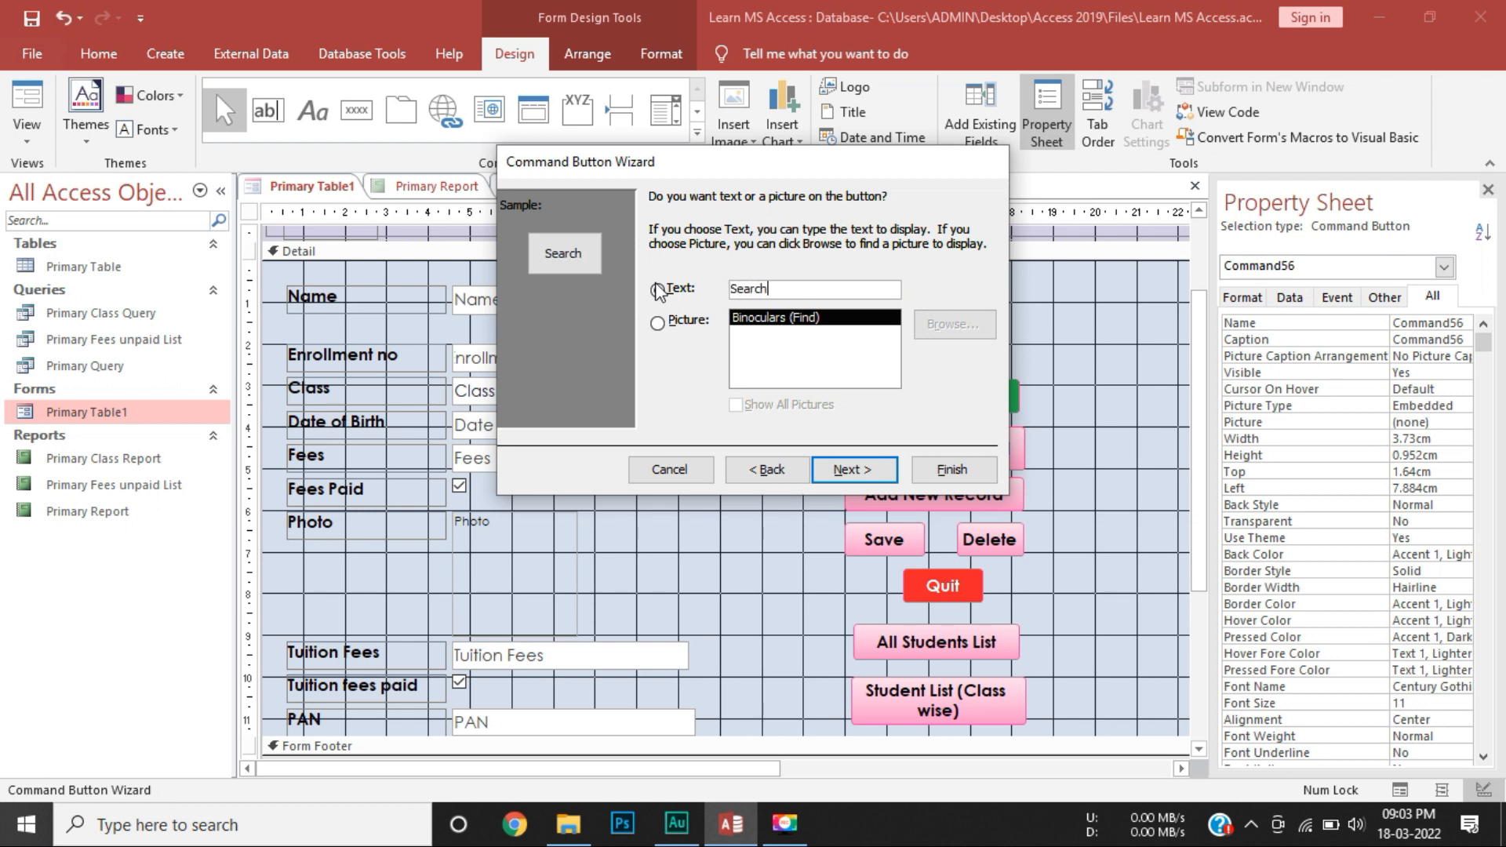
{"action": "left_click", "coordinate": [853, 469]}
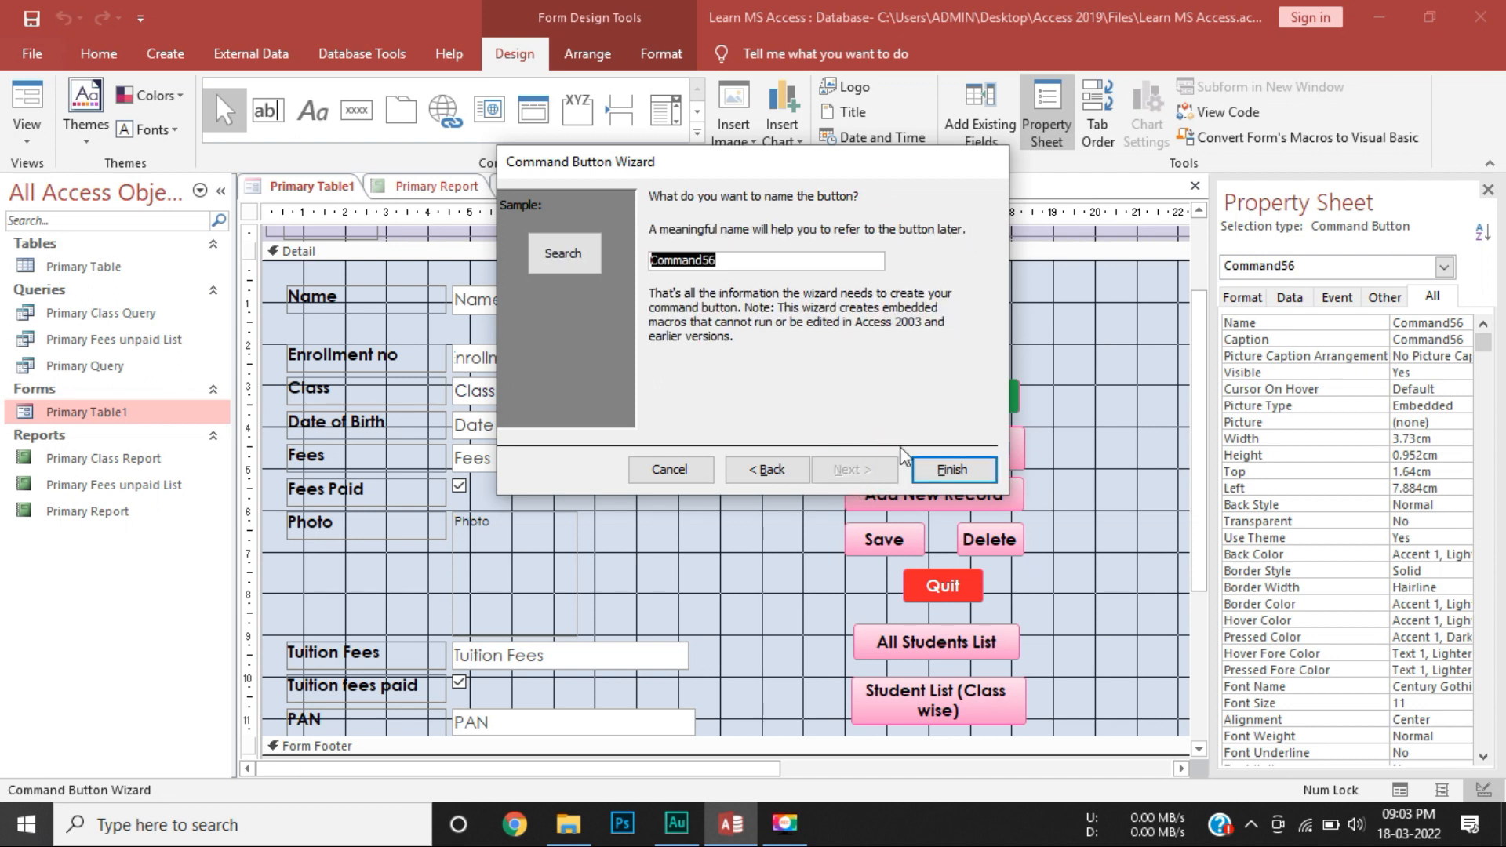
{"action": "left_click", "coordinate": [952, 470]}
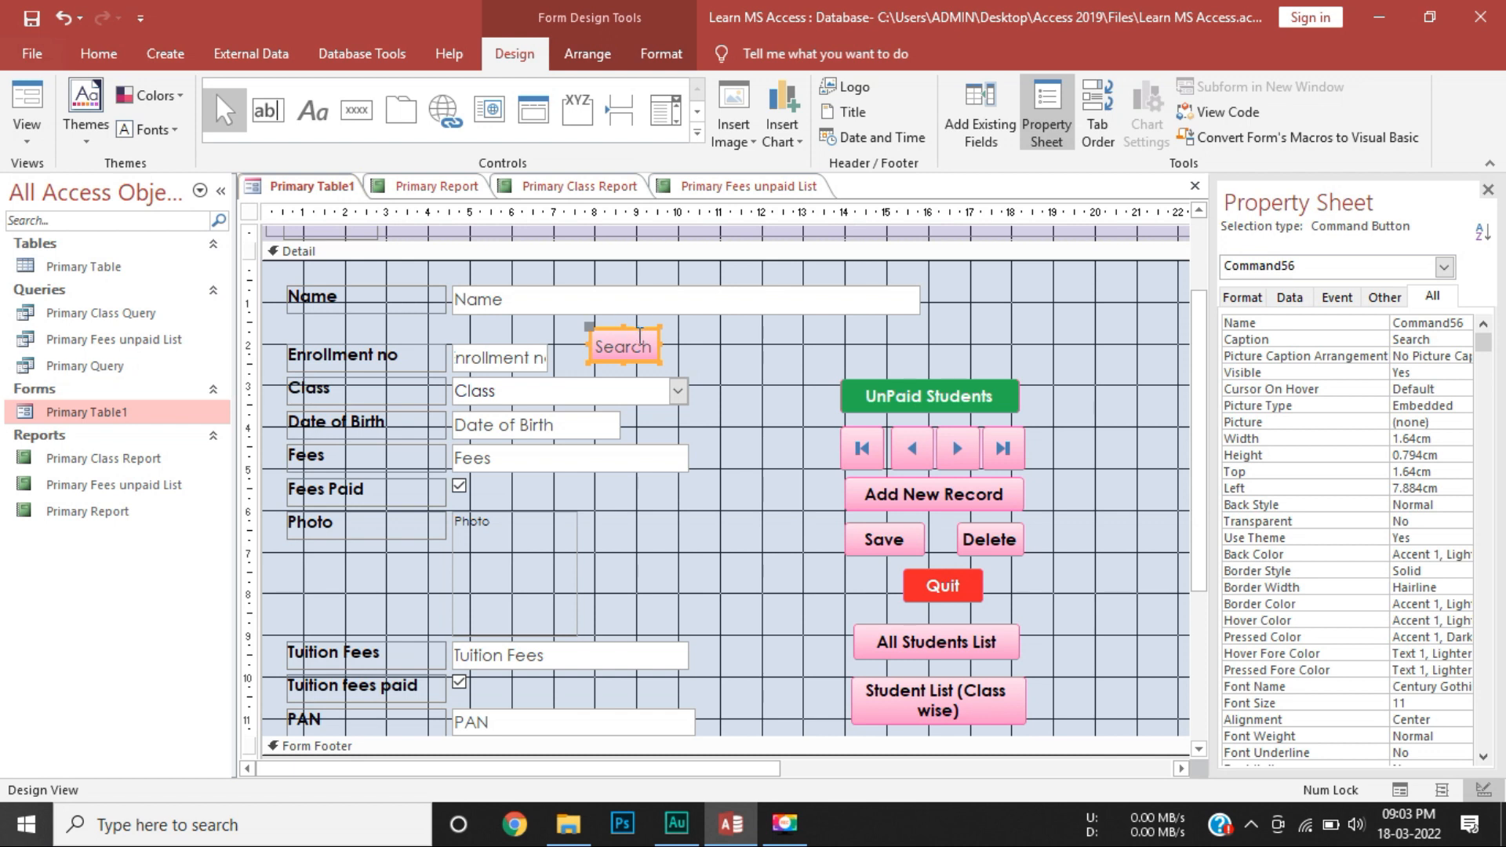
Move the Search button down slightly and apply the Quit button's red bold style to it.
{"action": "left_click_drag", "start_coordinate": [639, 333], "coordinate": [673, 354]}
{"action": "left_click", "coordinate": [661, 54]}
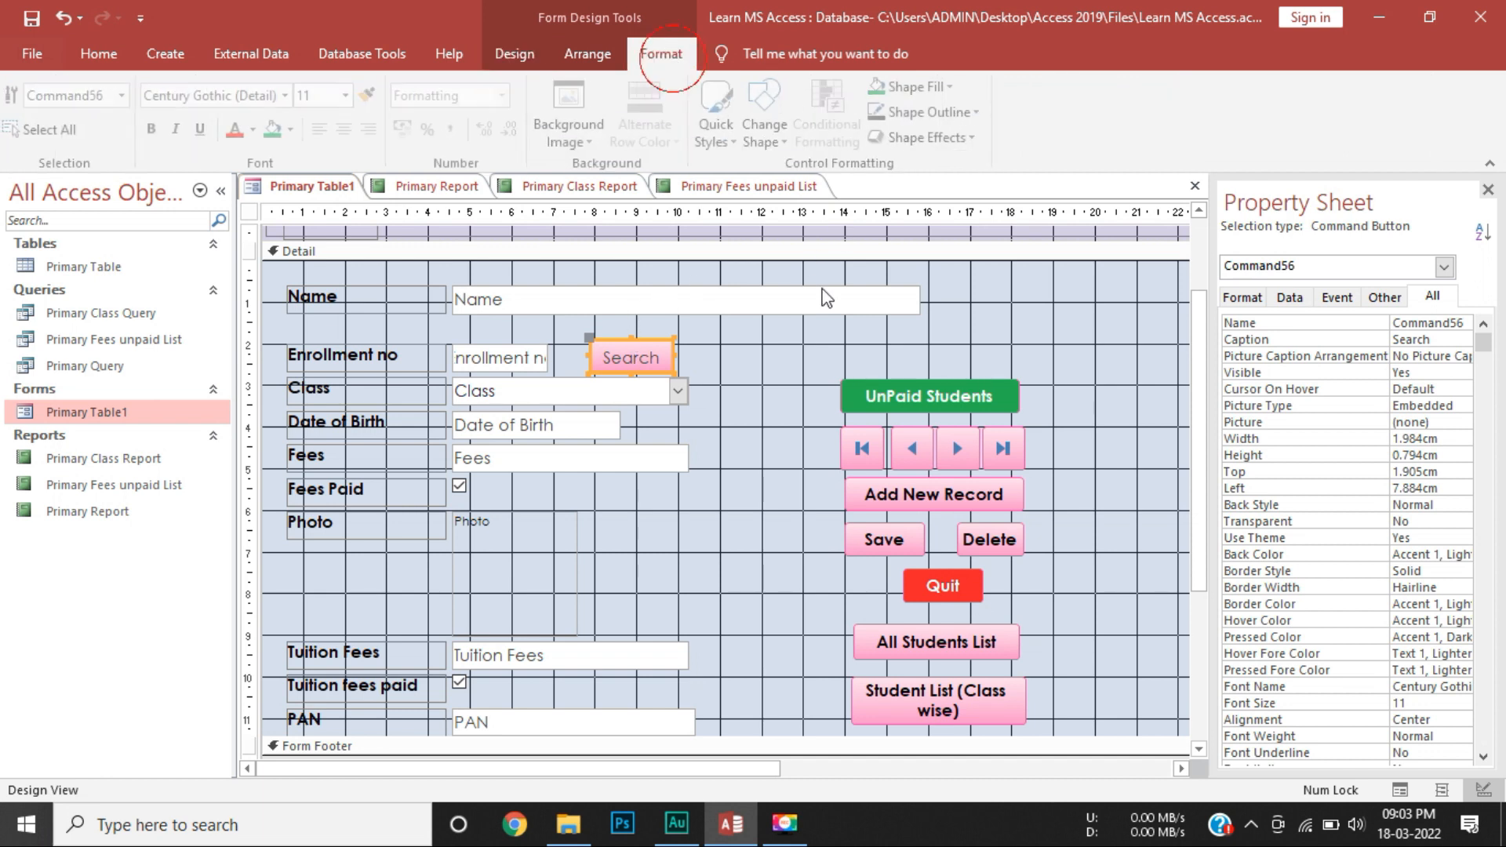
{"action": "left_click", "coordinate": [373, 95]}
{"action": "left_click", "coordinate": [934, 585]}
{"action": "key", "text": "ctrl+z"}
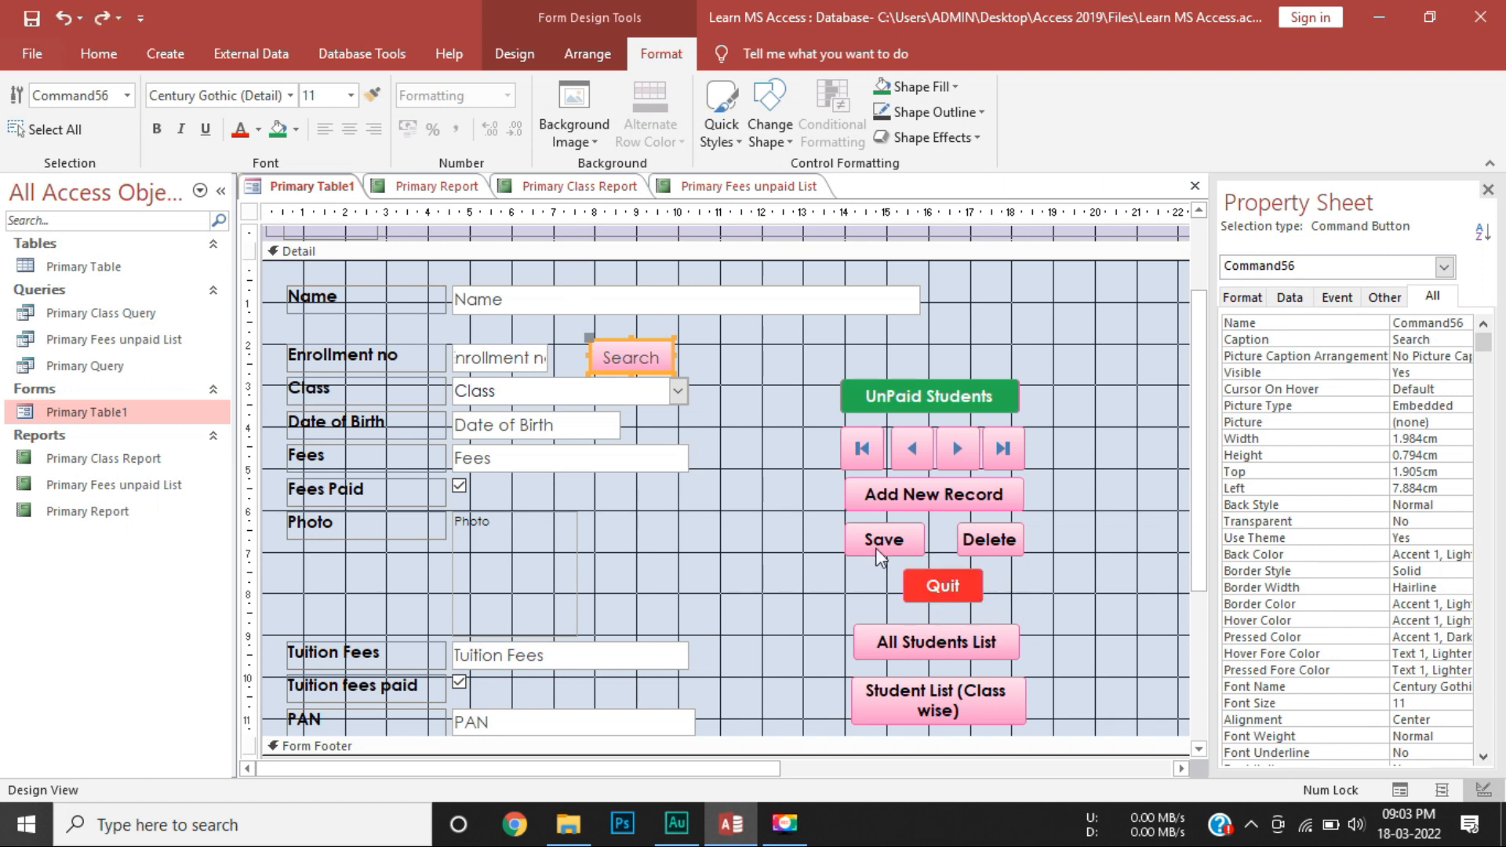
{"action": "left_click", "coordinate": [969, 594]}
{"action": "left_click", "coordinate": [372, 94]}
{"action": "left_click", "coordinate": [621, 347]}
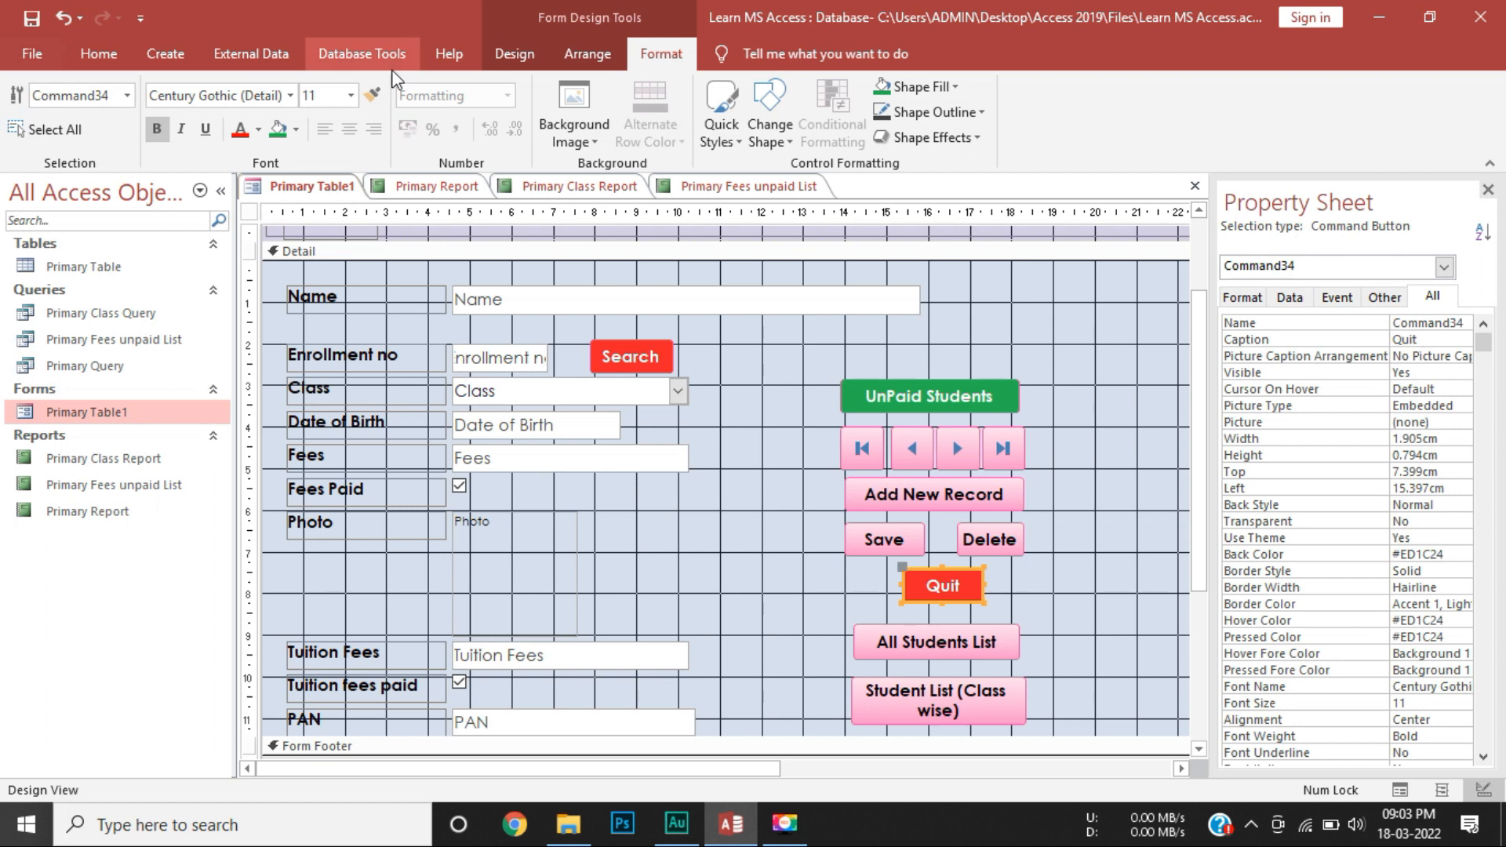
{"action": "left_click", "coordinate": [524, 56]}
{"action": "left_click", "coordinate": [26, 133]}
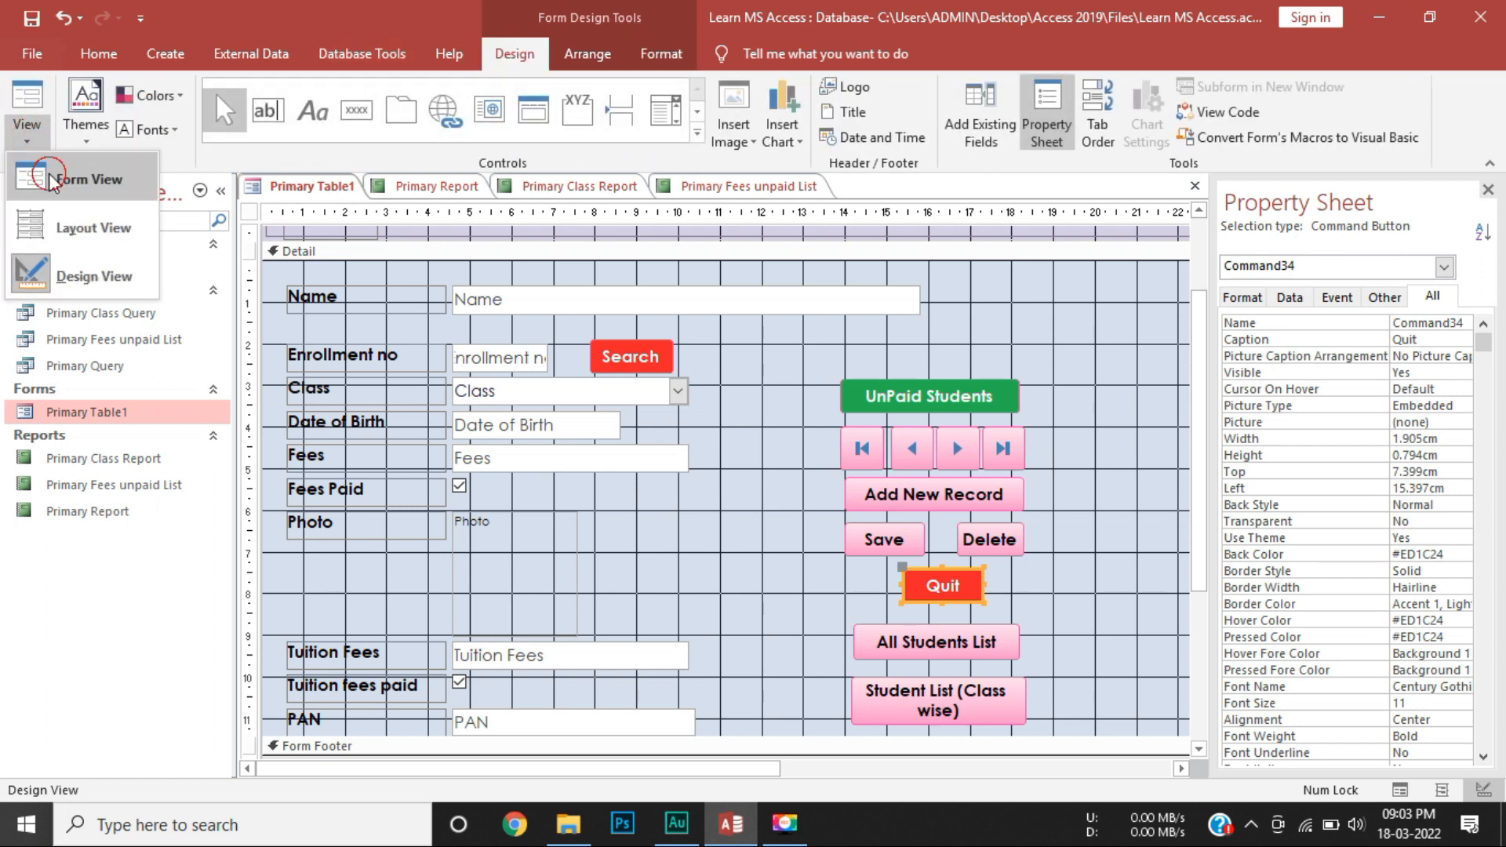
Switch back to Form view and use Search to find enrollments 124, 155 and 148.
{"action": "left_click", "coordinate": [52, 180]}
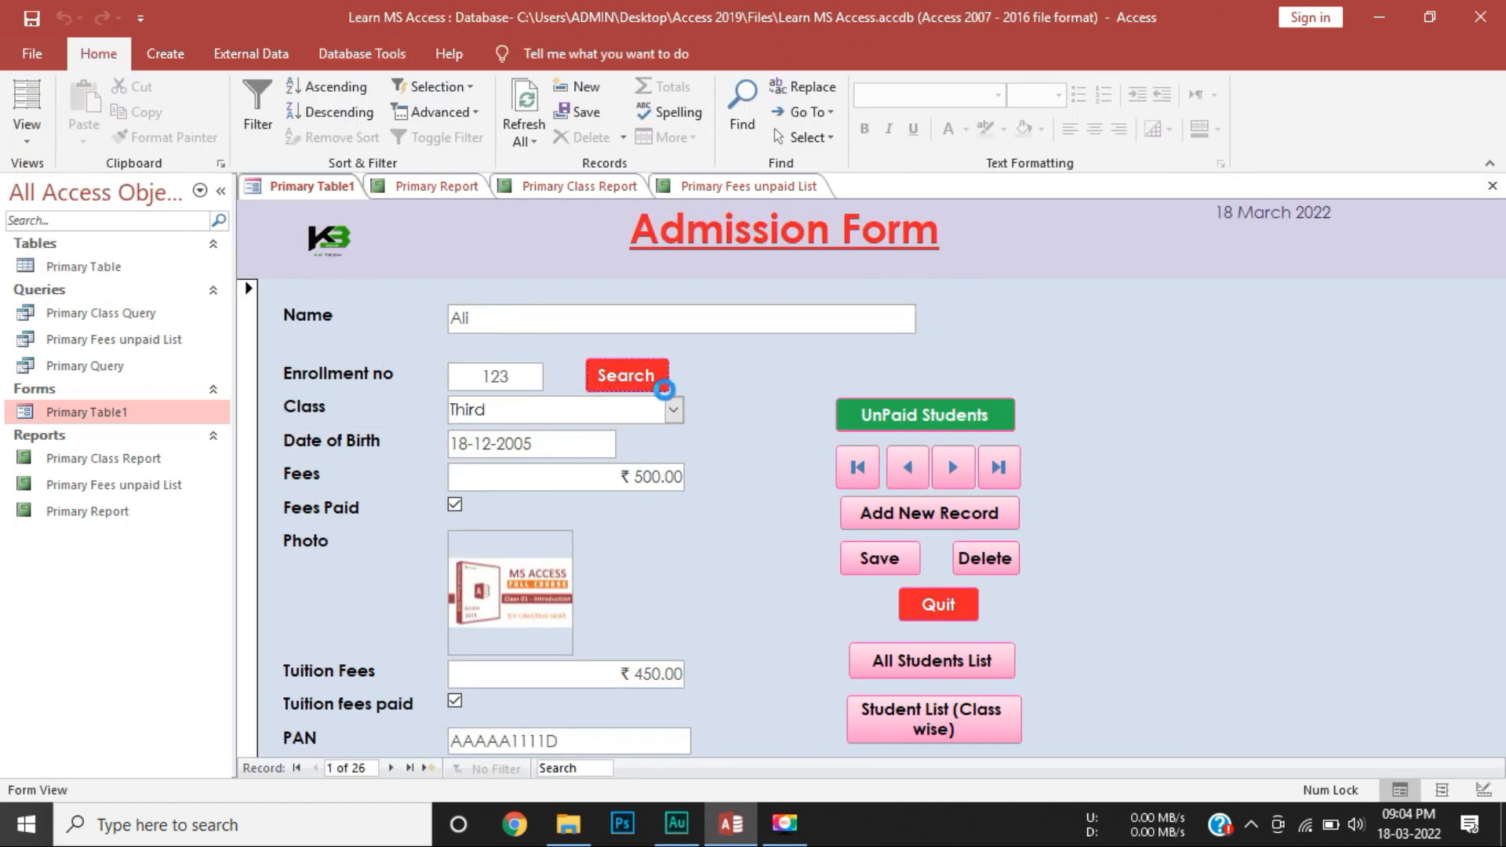
{"action": "left_click", "coordinate": [664, 389]}
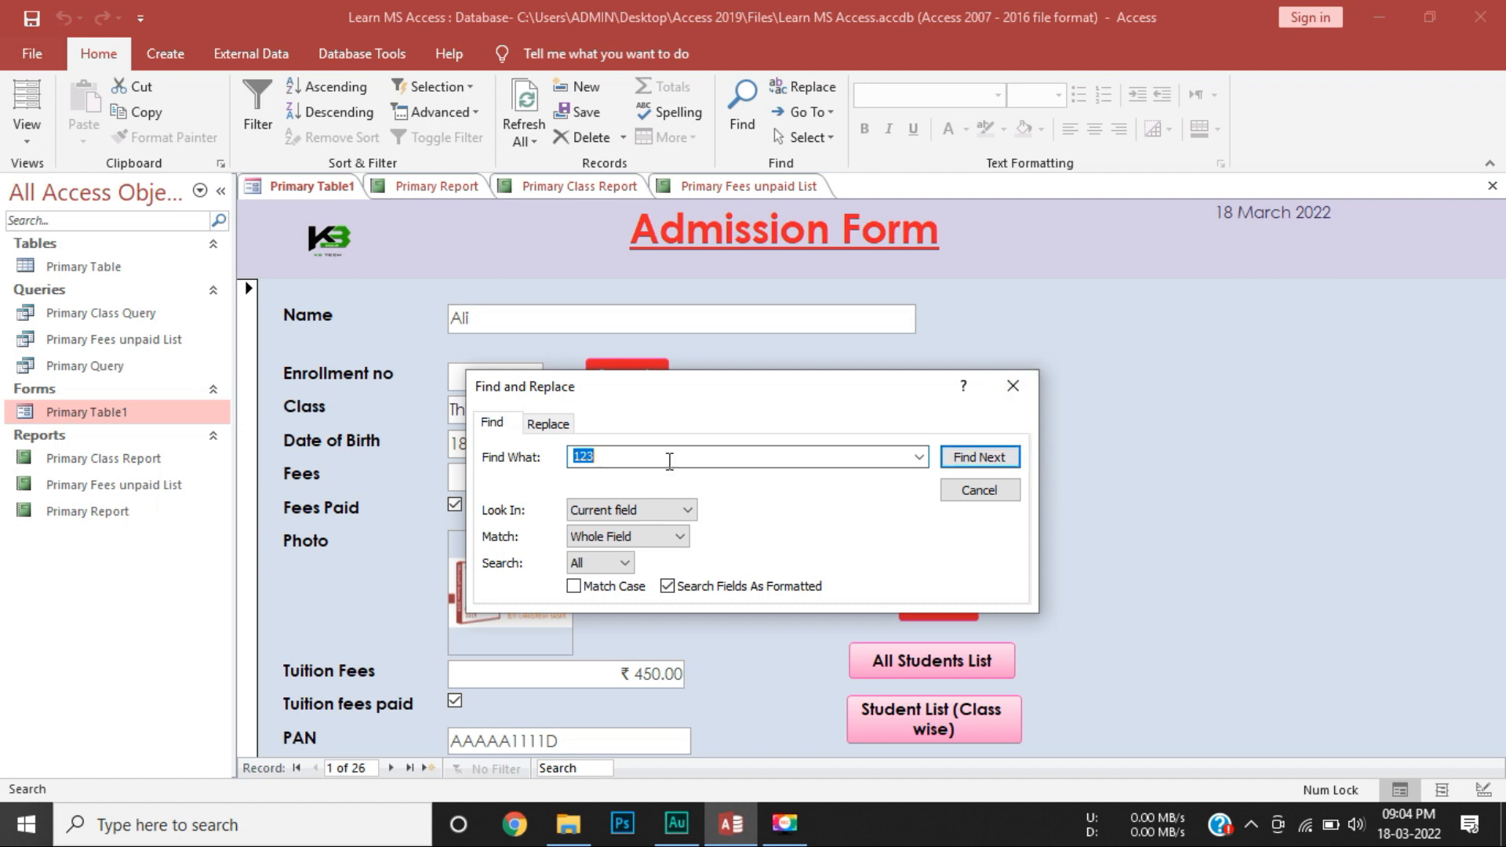
{"action": "type", "text": "124"}
{"action": "key", "text": "Return"}
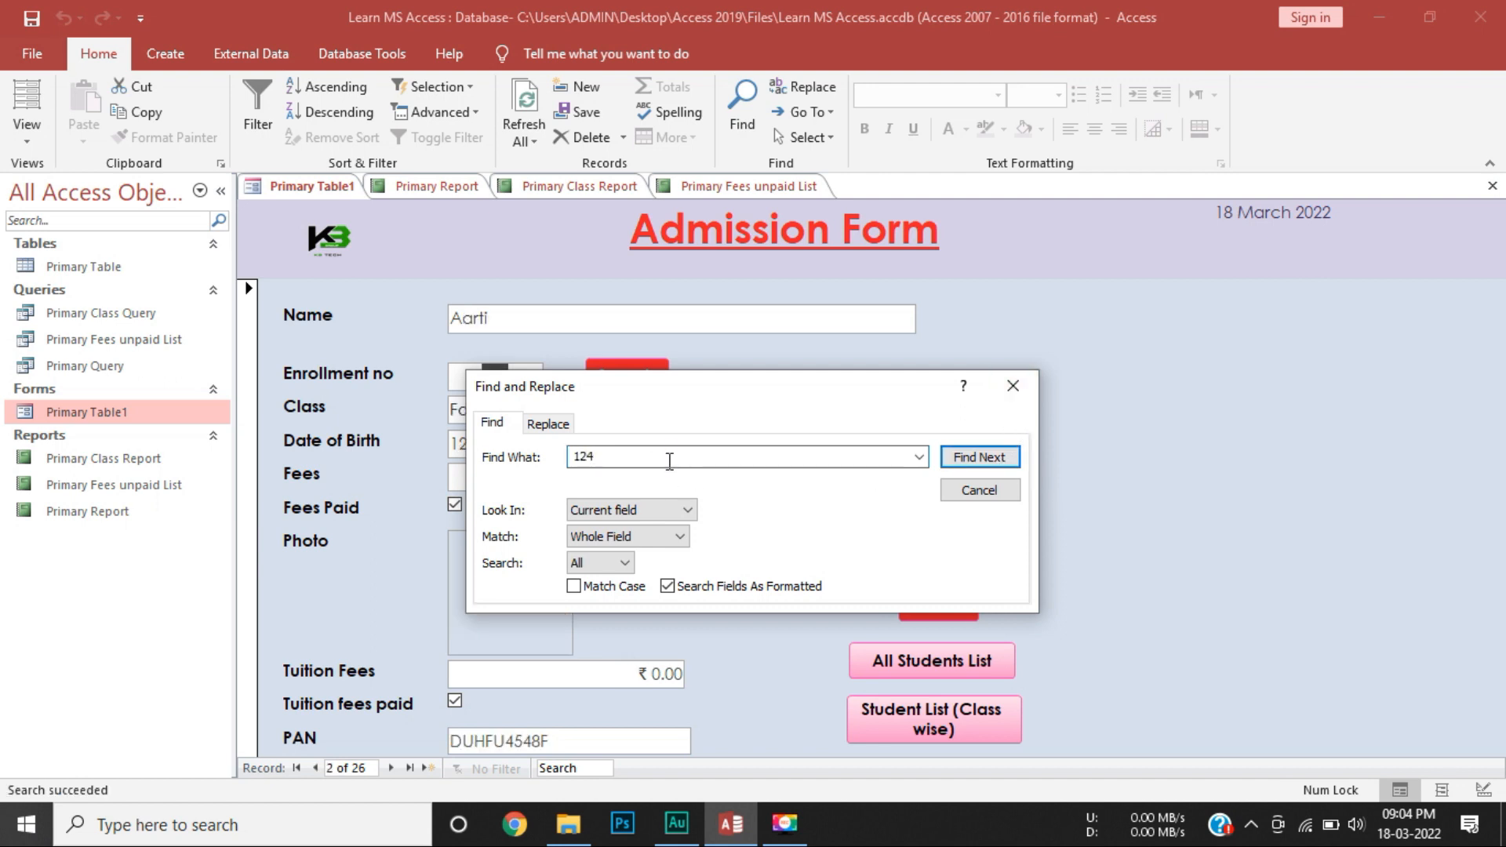
{"action": "left_click_drag", "start_coordinate": [637, 384], "coordinate": [1045, 388]}
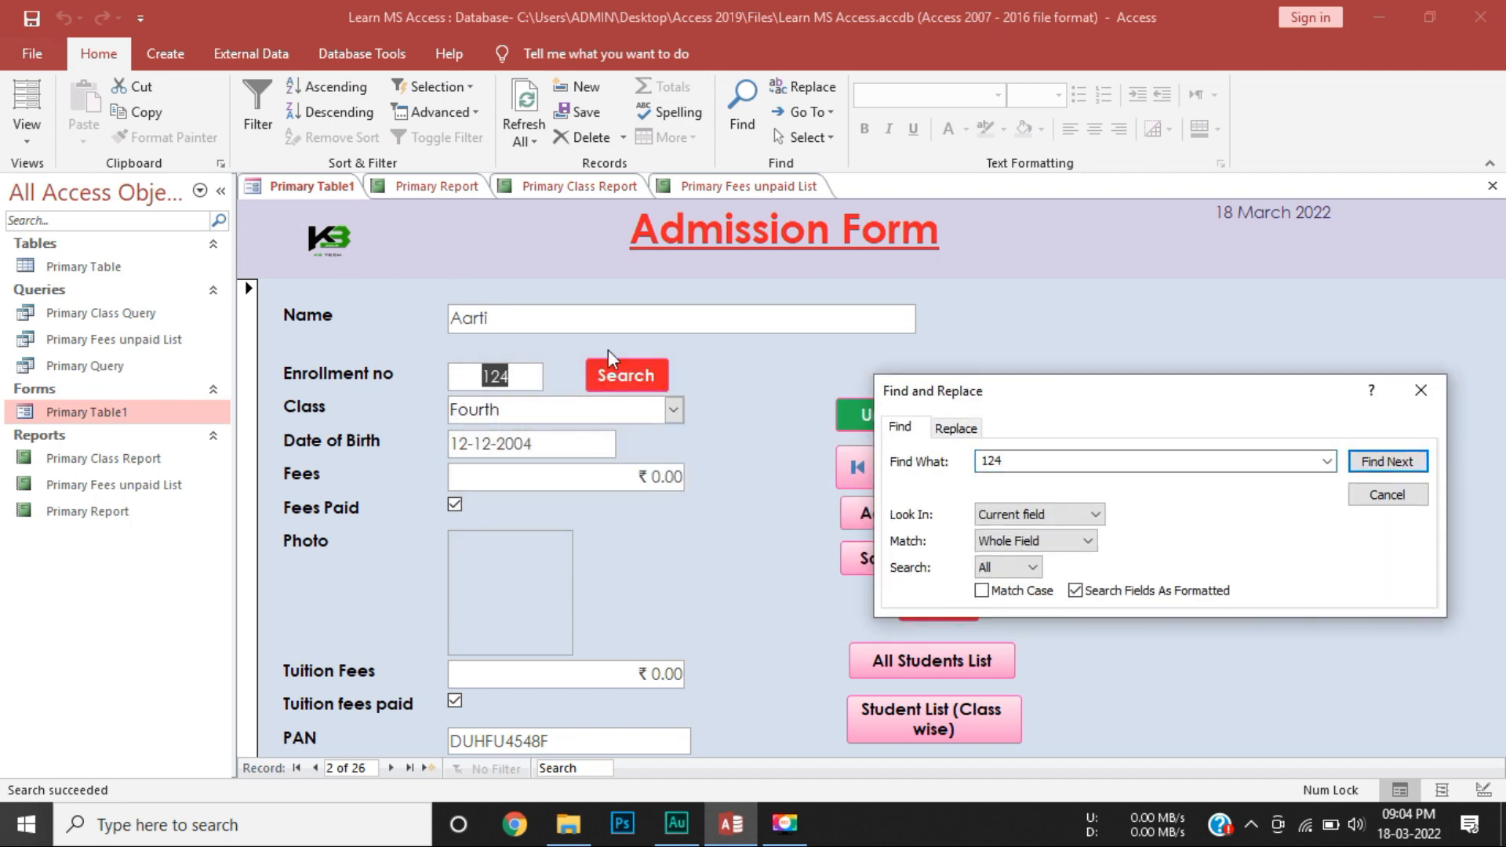
{"action": "left_click_drag", "start_coordinate": [1160, 463], "coordinate": [769, 480]}
{"action": "type", "text": "155"}
{"action": "key", "text": "Return"}
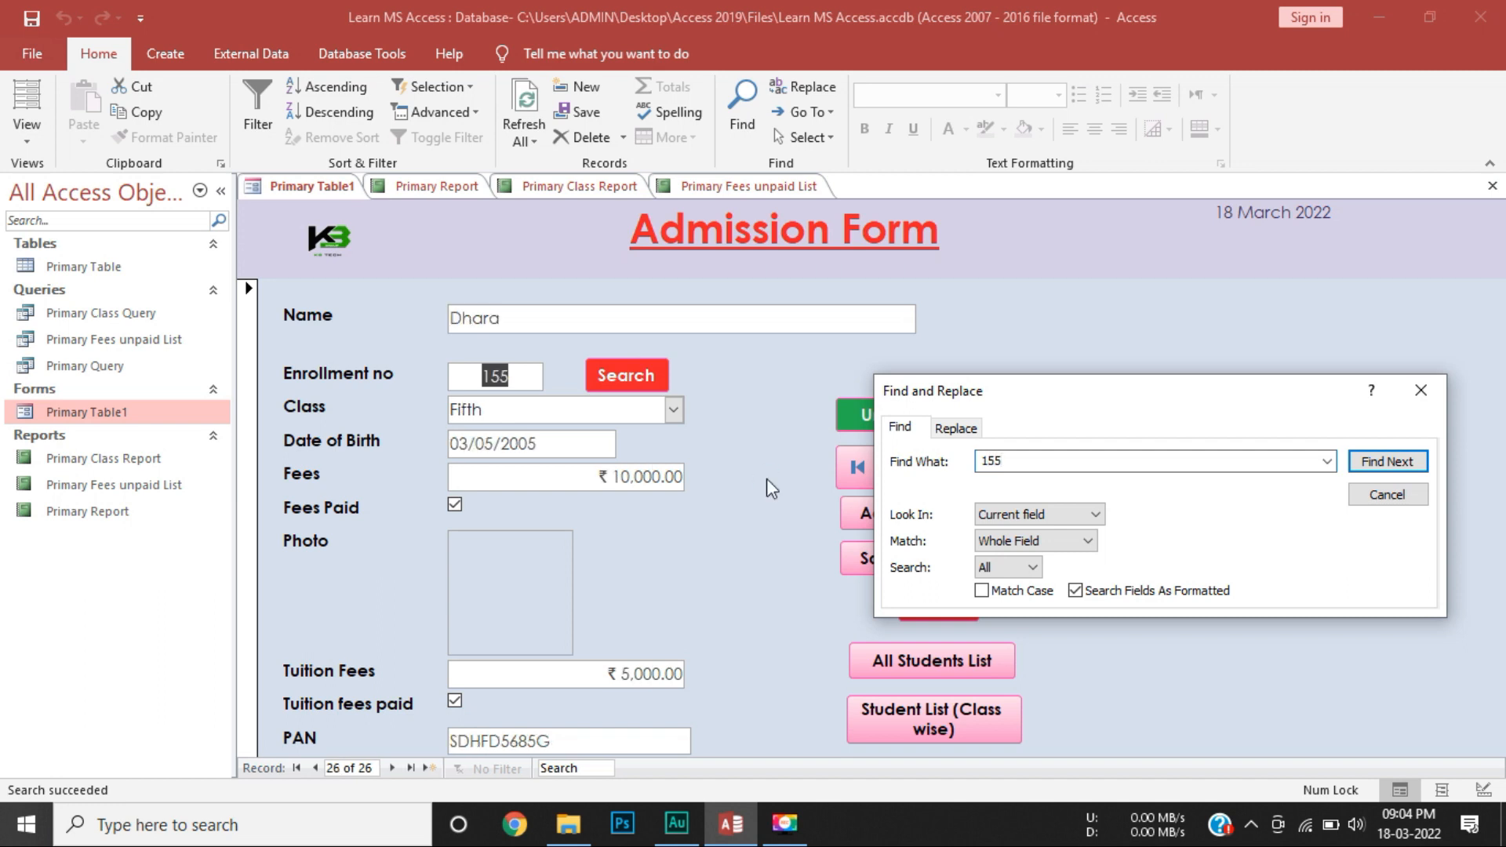
{"action": "left_click_drag", "start_coordinate": [1032, 460], "coordinate": [914, 462]}
{"action": "type", "text": "148"}
{"action": "key", "text": "Return"}
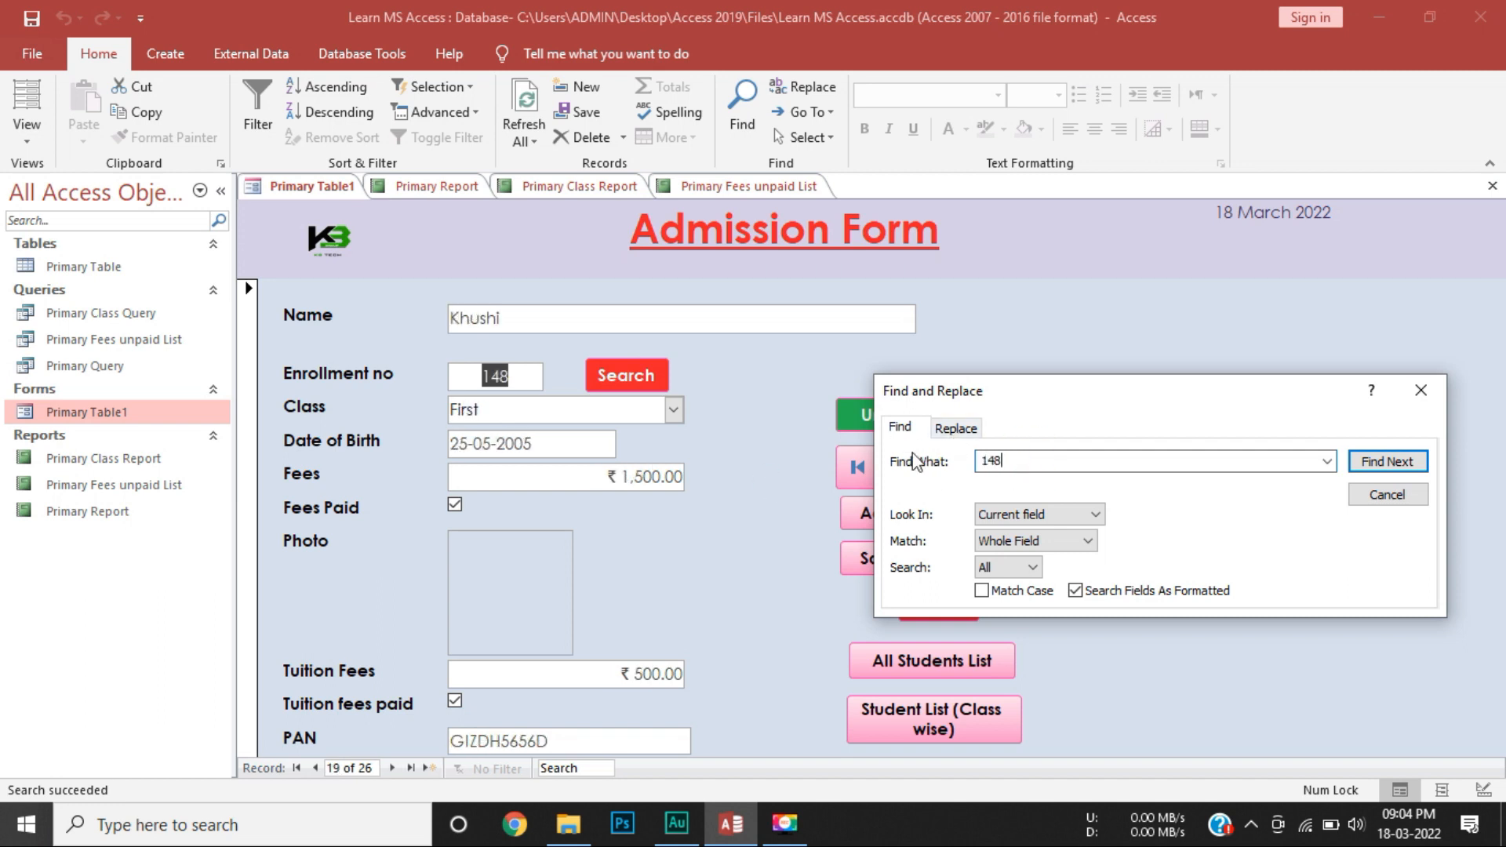
Search for enrollments 129, 130 and 135, then close Find and Replace.
{"action": "left_click_drag", "start_coordinate": [1029, 461], "coordinate": [916, 474]}
{"action": "type", "text": "129"}
{"action": "key", "text": "Return"}
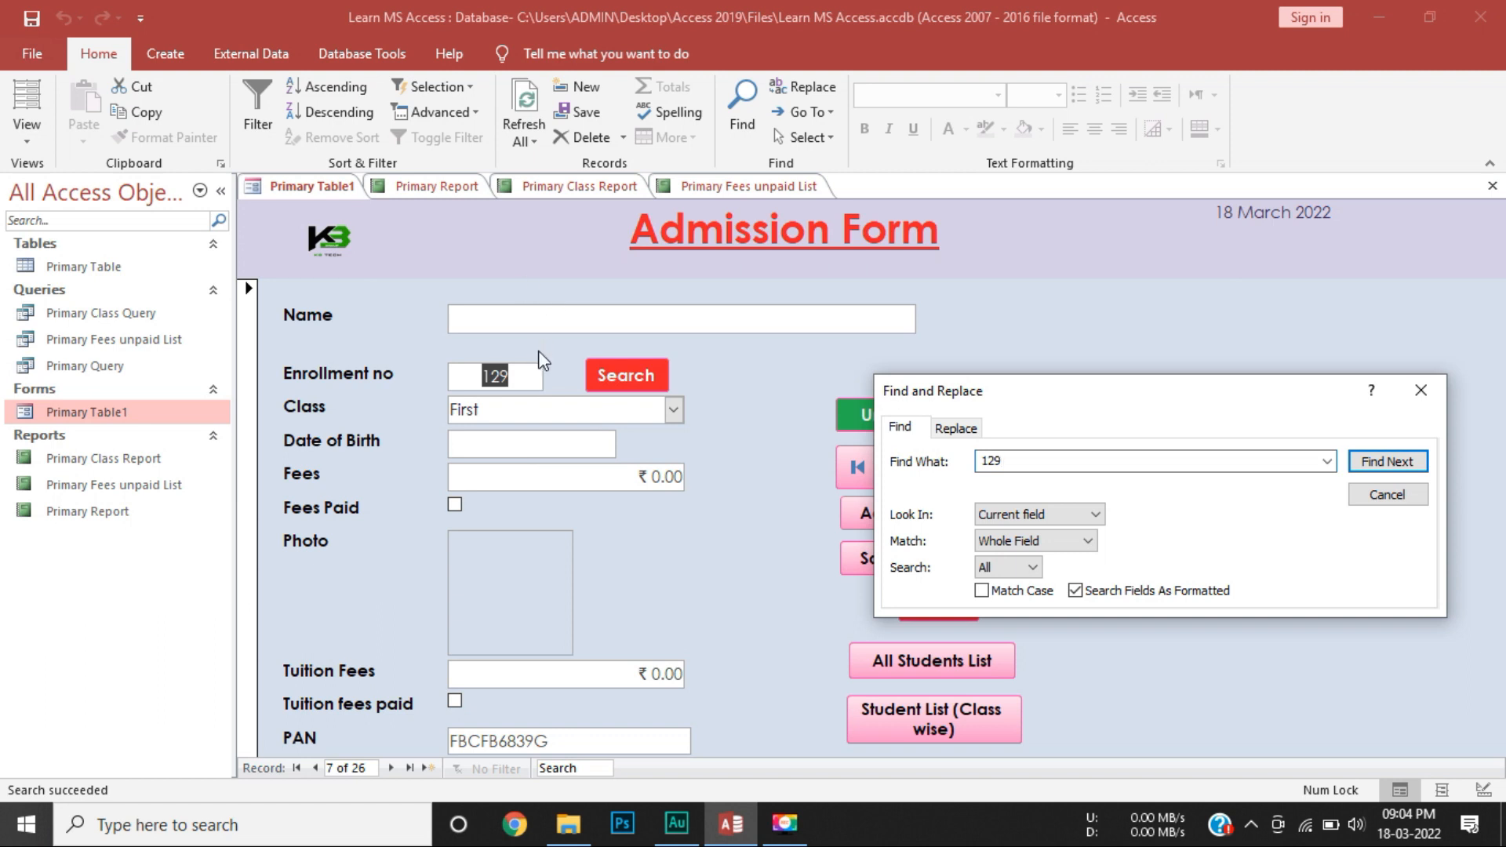
{"action": "key", "text": "BackSpace"}
{"action": "key", "text": "BackSpace"}
{"action": "type", "text": "30"}
{"action": "key", "text": "Return"}
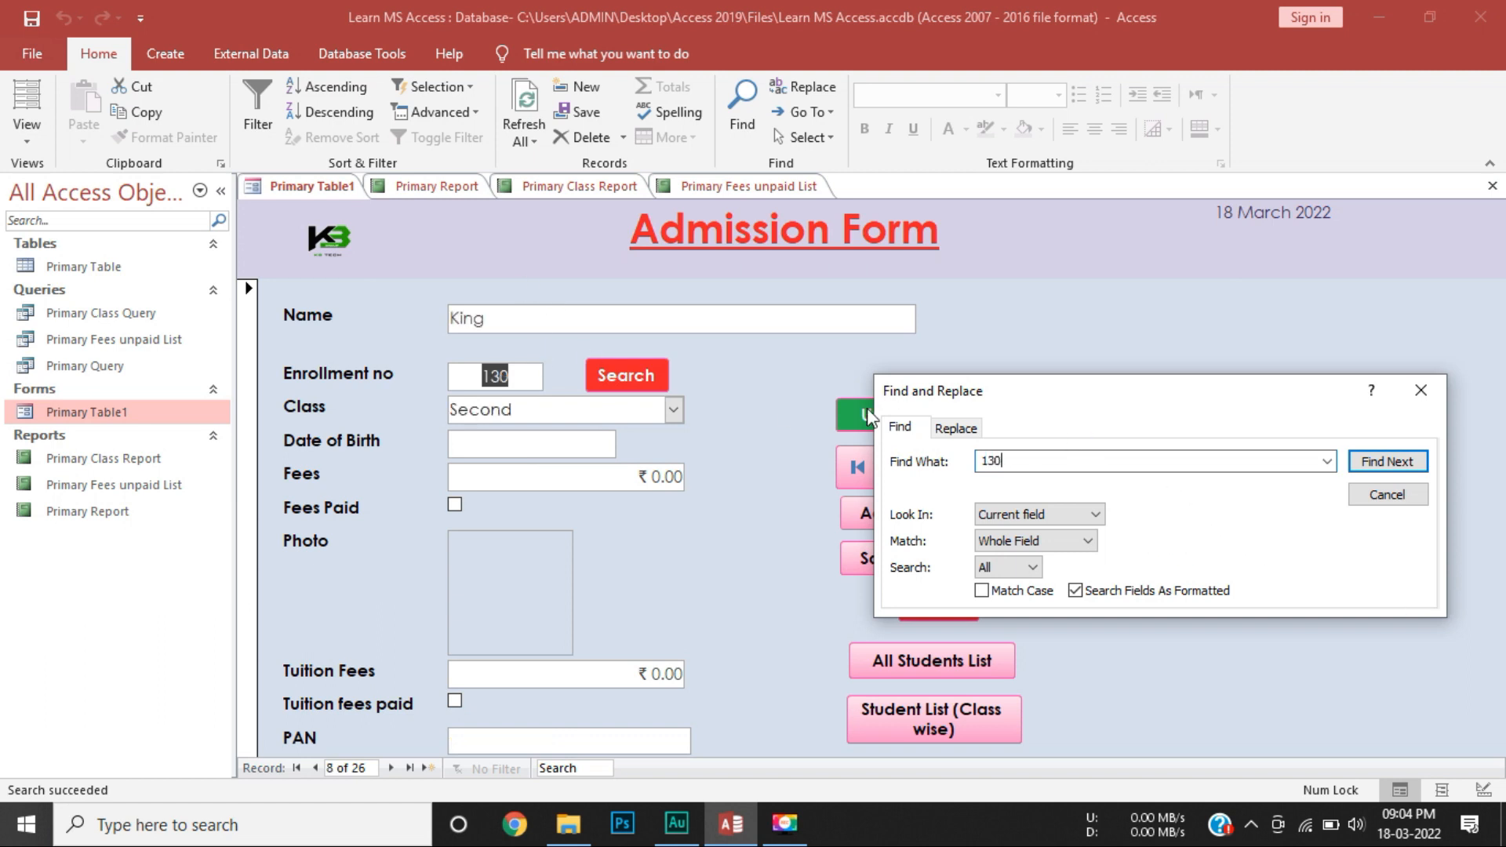
{"action": "key", "text": "BackSpace"}
{"action": "type", "text": "5"}
{"action": "key", "text": "Return"}
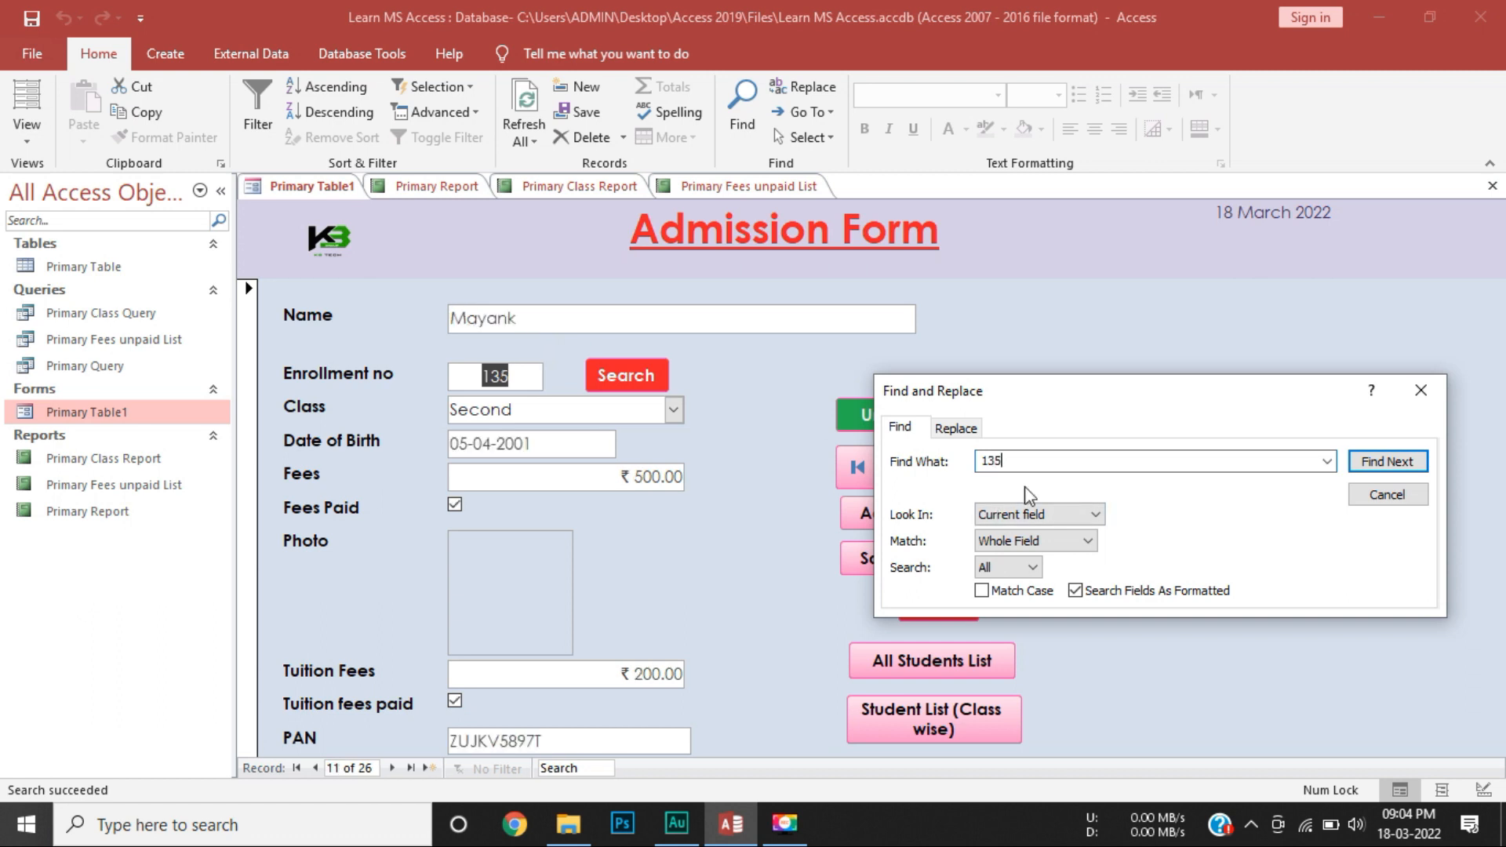
{"action": "left_click", "coordinate": [1421, 390]}
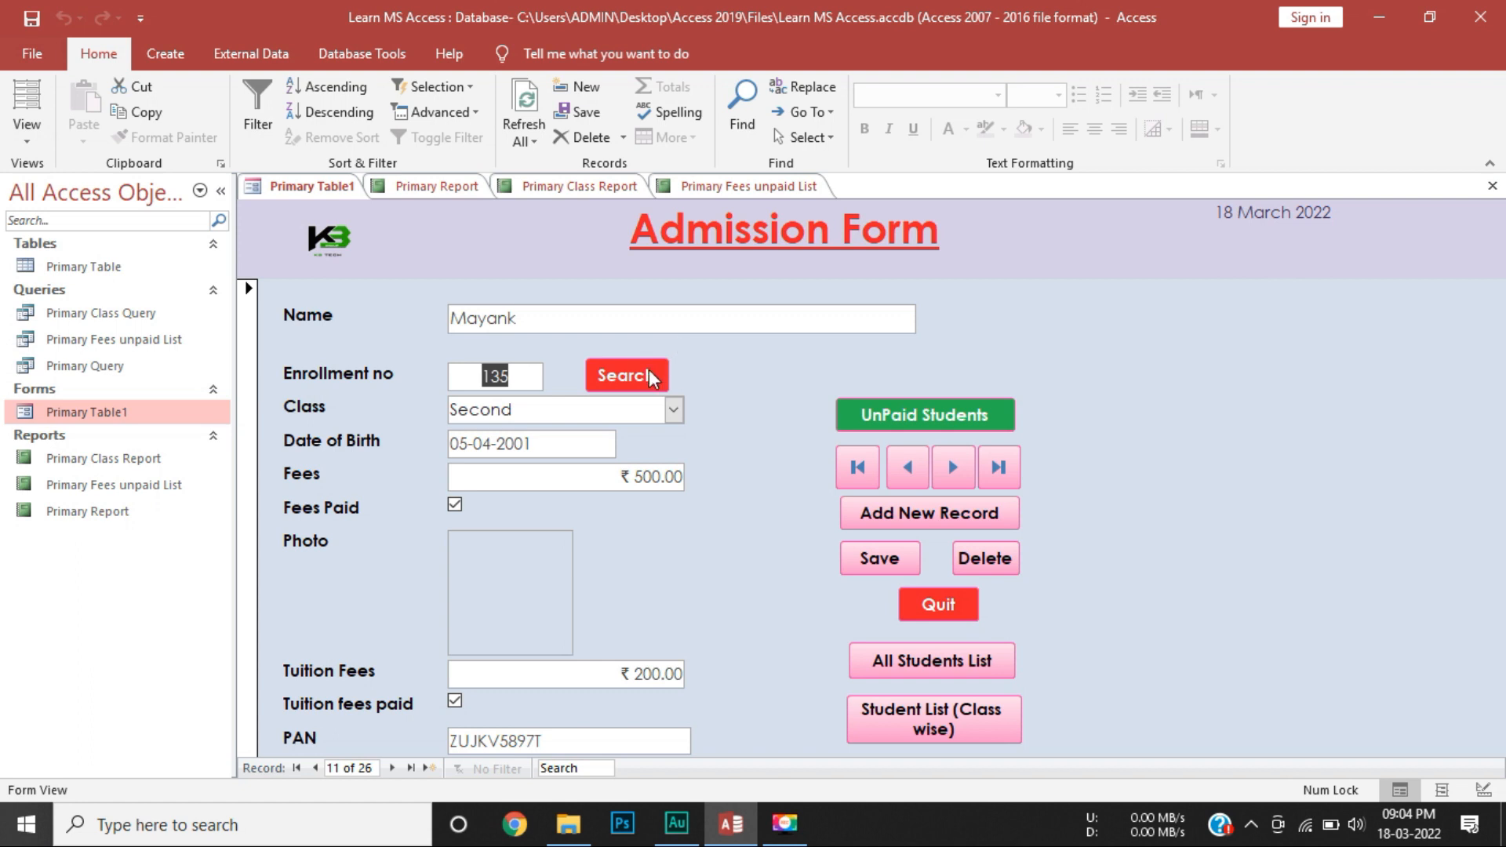
Search for enrollment 150, then erase 150 from the Enrollment no field.
{"action": "left_click", "coordinate": [524, 380]}
{"action": "left_click", "coordinate": [621, 376]}
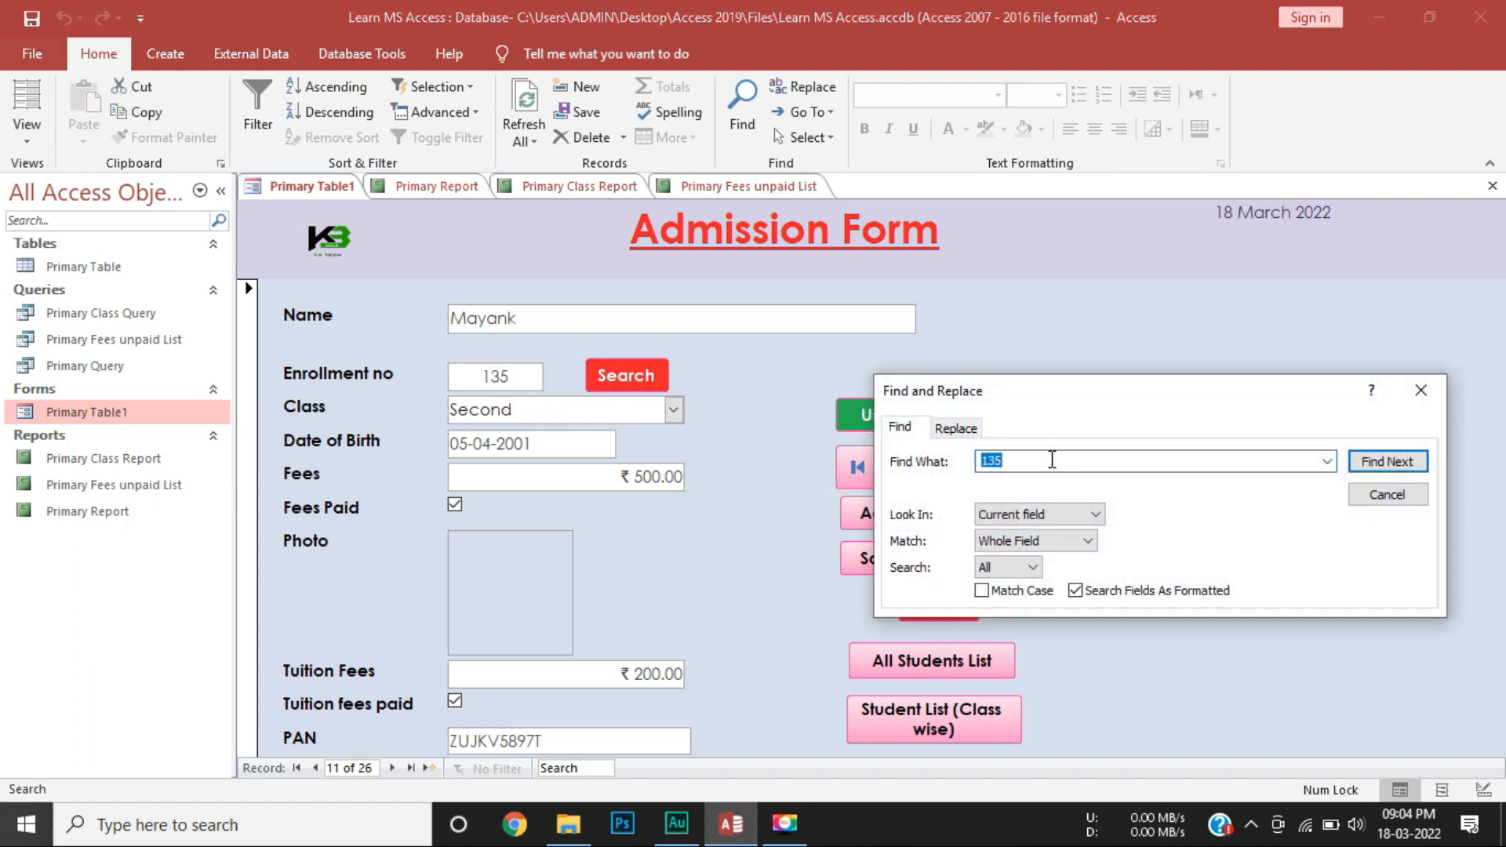
{"action": "type", "text": "150"}
{"action": "key", "text": "Return"}
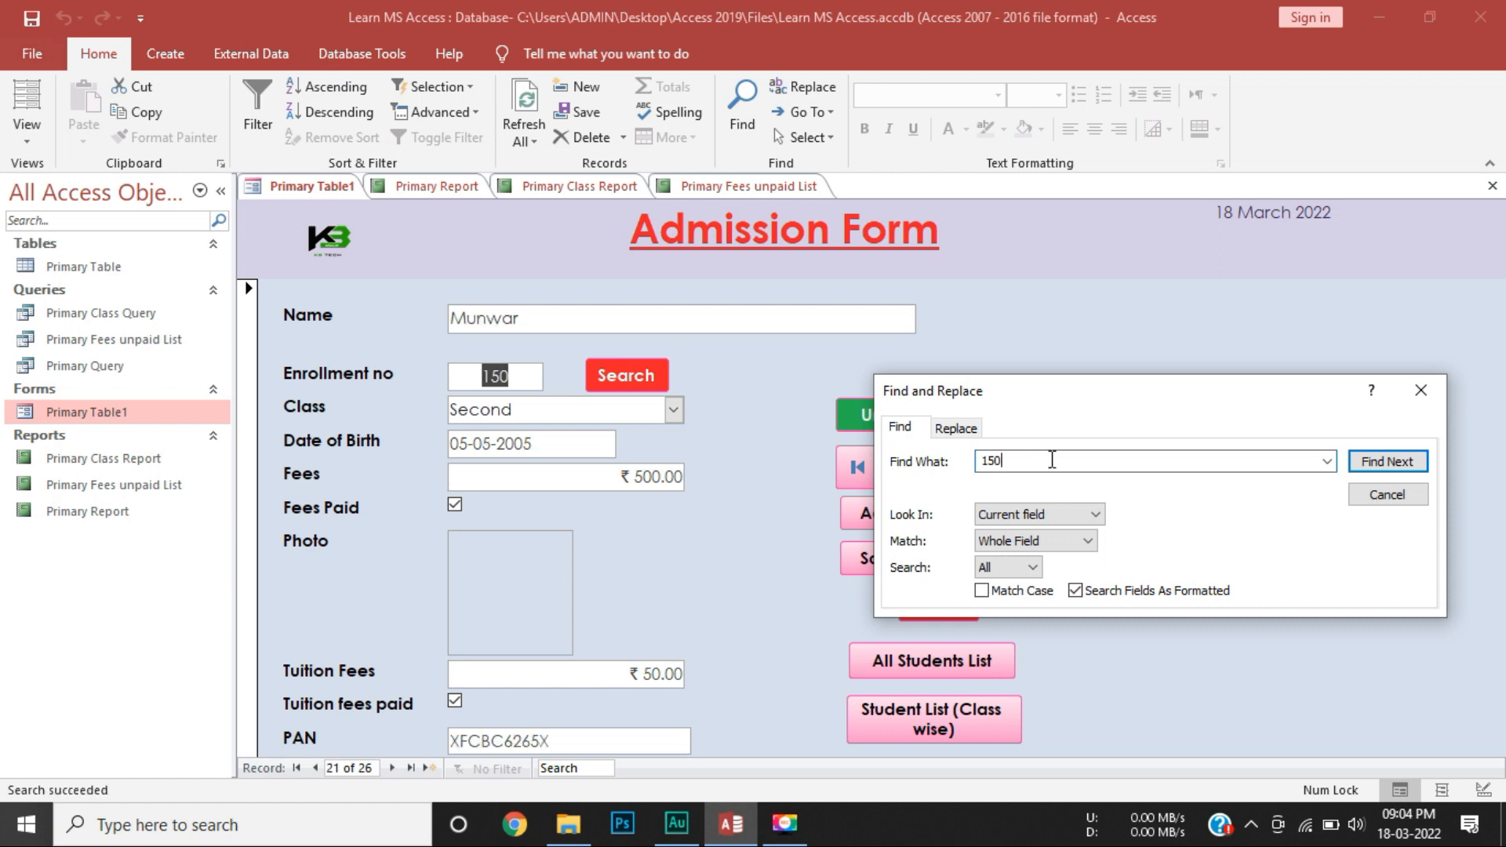
{"action": "left_click", "coordinate": [1422, 391]}
{"action": "left_click", "coordinate": [527, 378]}
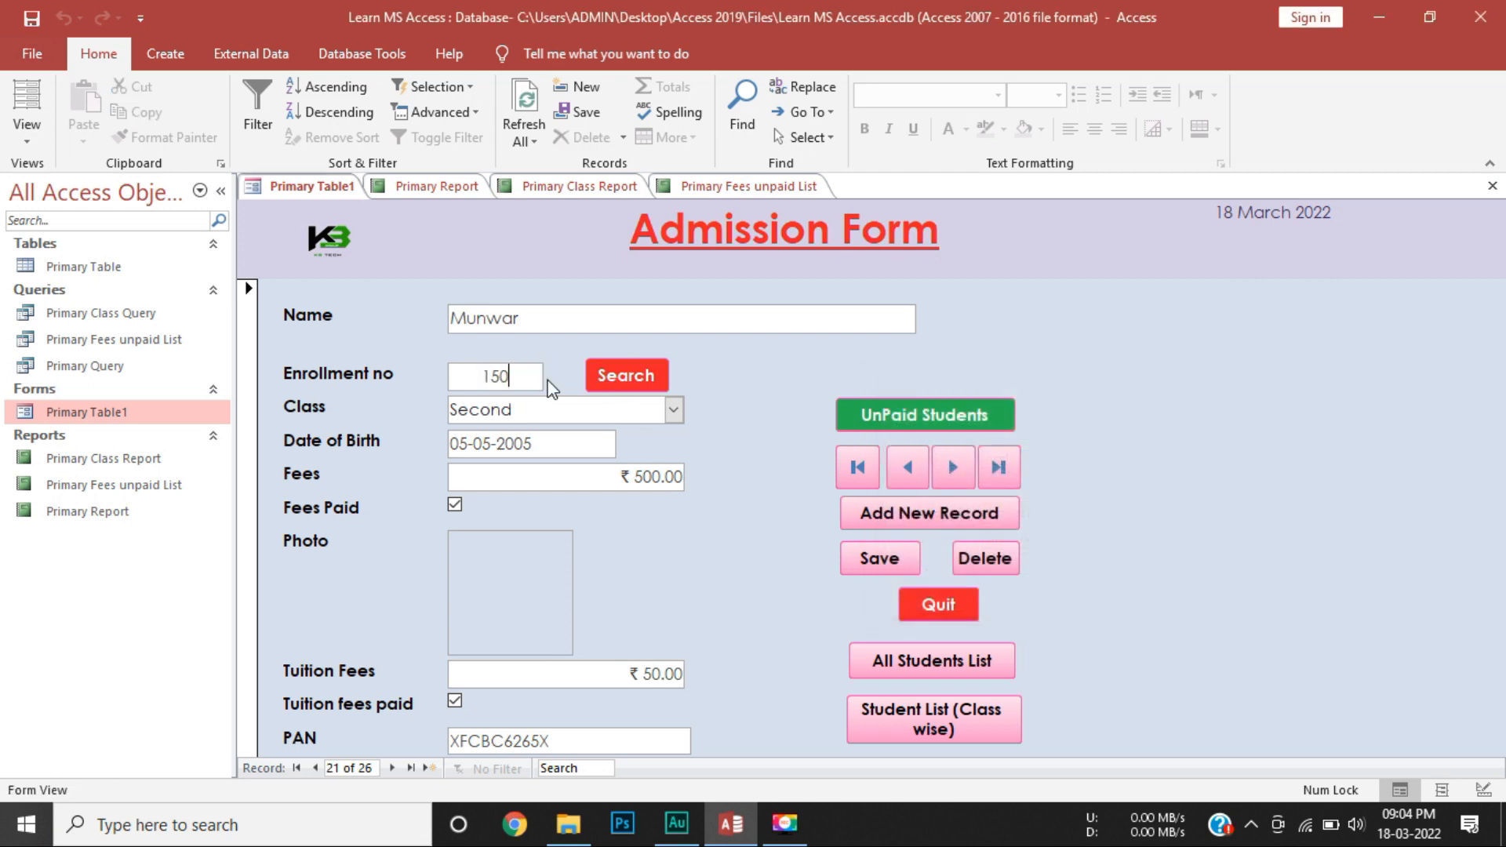
{"action": "key", "text": "BackSpace"}
{"action": "key", "text": "BackSpace"}
{"action": "key", "text": "BackSpace"}
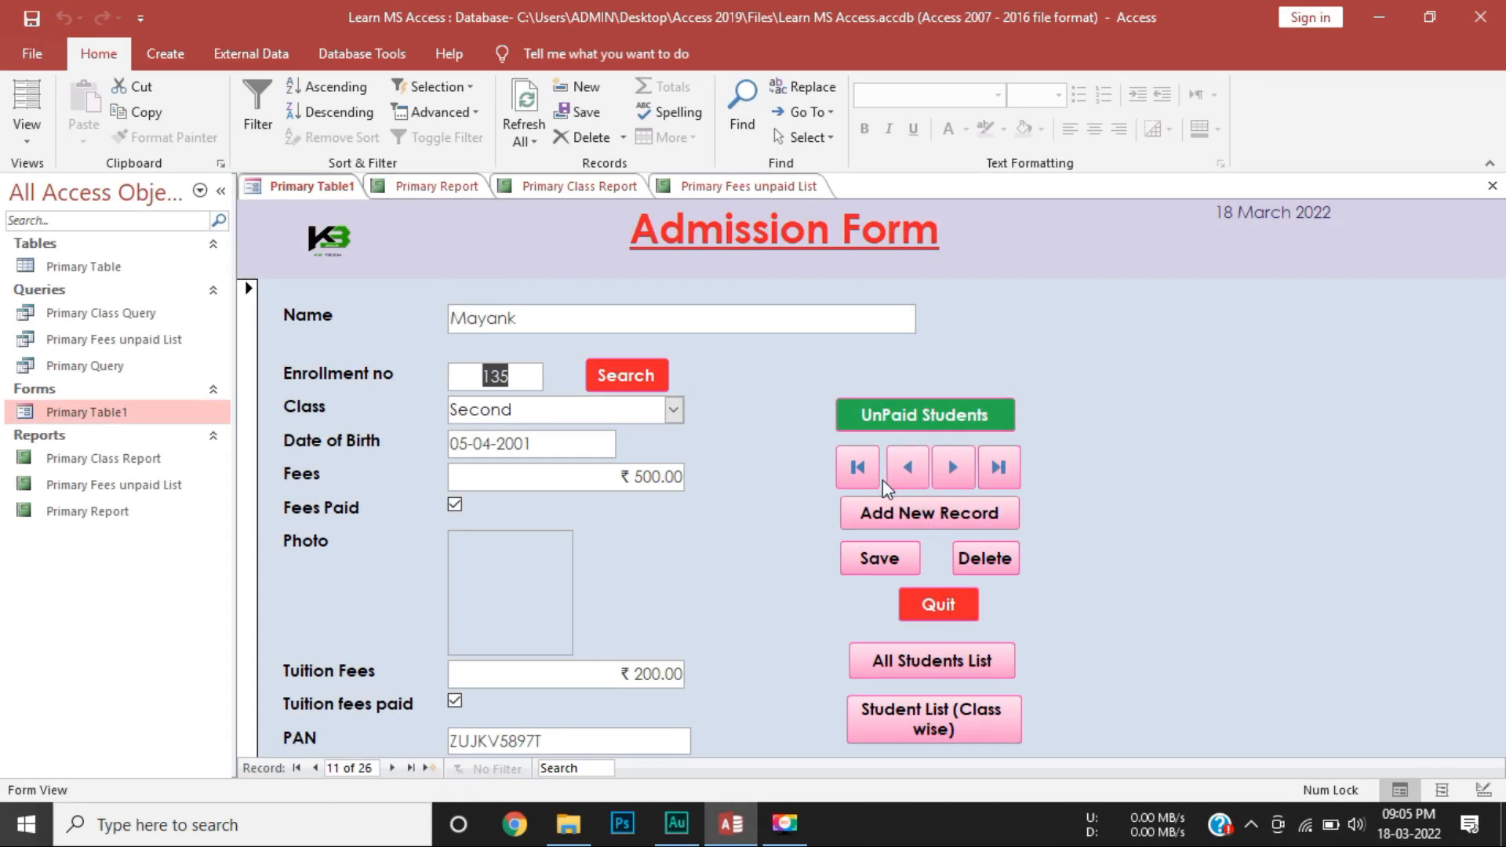
{"action": "right_click", "coordinate": [425, 194]}
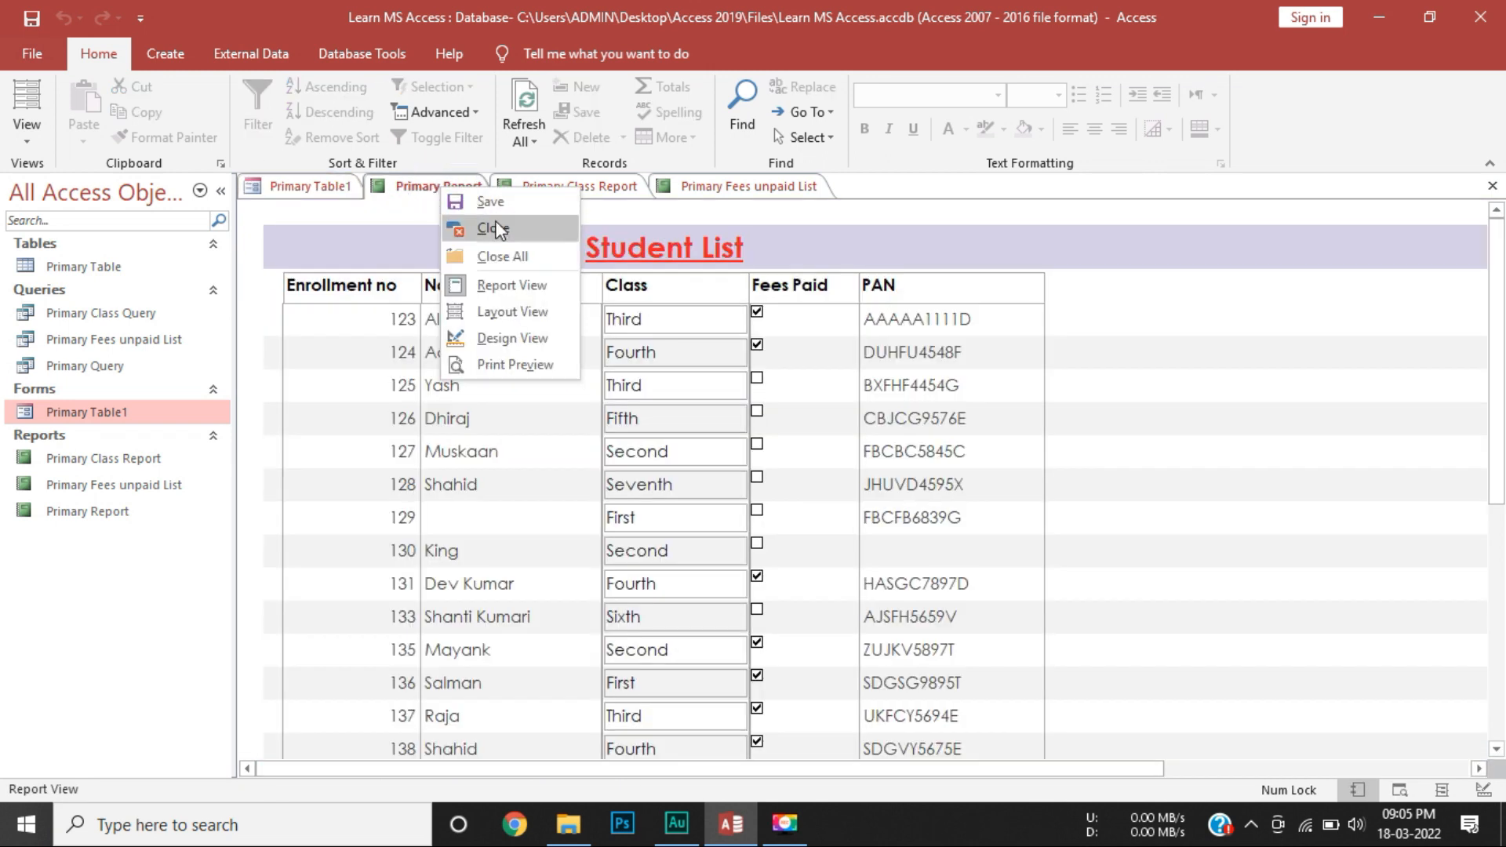
Close the Primary Report, Primary Class Report and Primary Fees unpaid List tabs.
{"action": "left_click", "coordinate": [461, 225]}
{"action": "right_click", "coordinate": [494, 188]}
{"action": "left_click", "coordinate": [553, 222]}
{"action": "right_click", "coordinate": [514, 190]}
{"action": "left_click", "coordinate": [568, 231]}
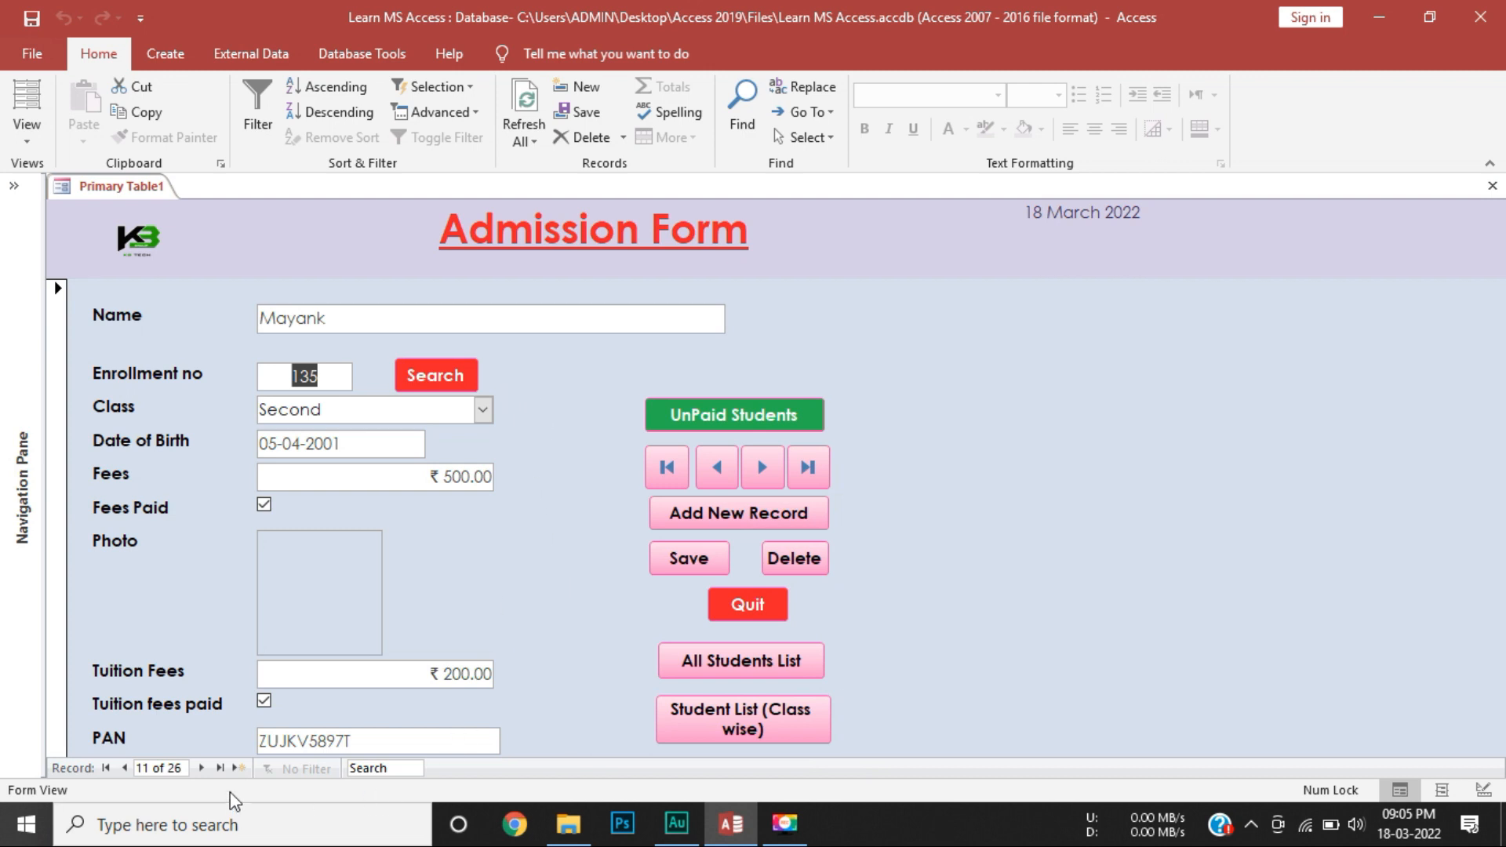
Jump to the last student record, then back to the first.
{"action": "left_click", "coordinate": [220, 768]}
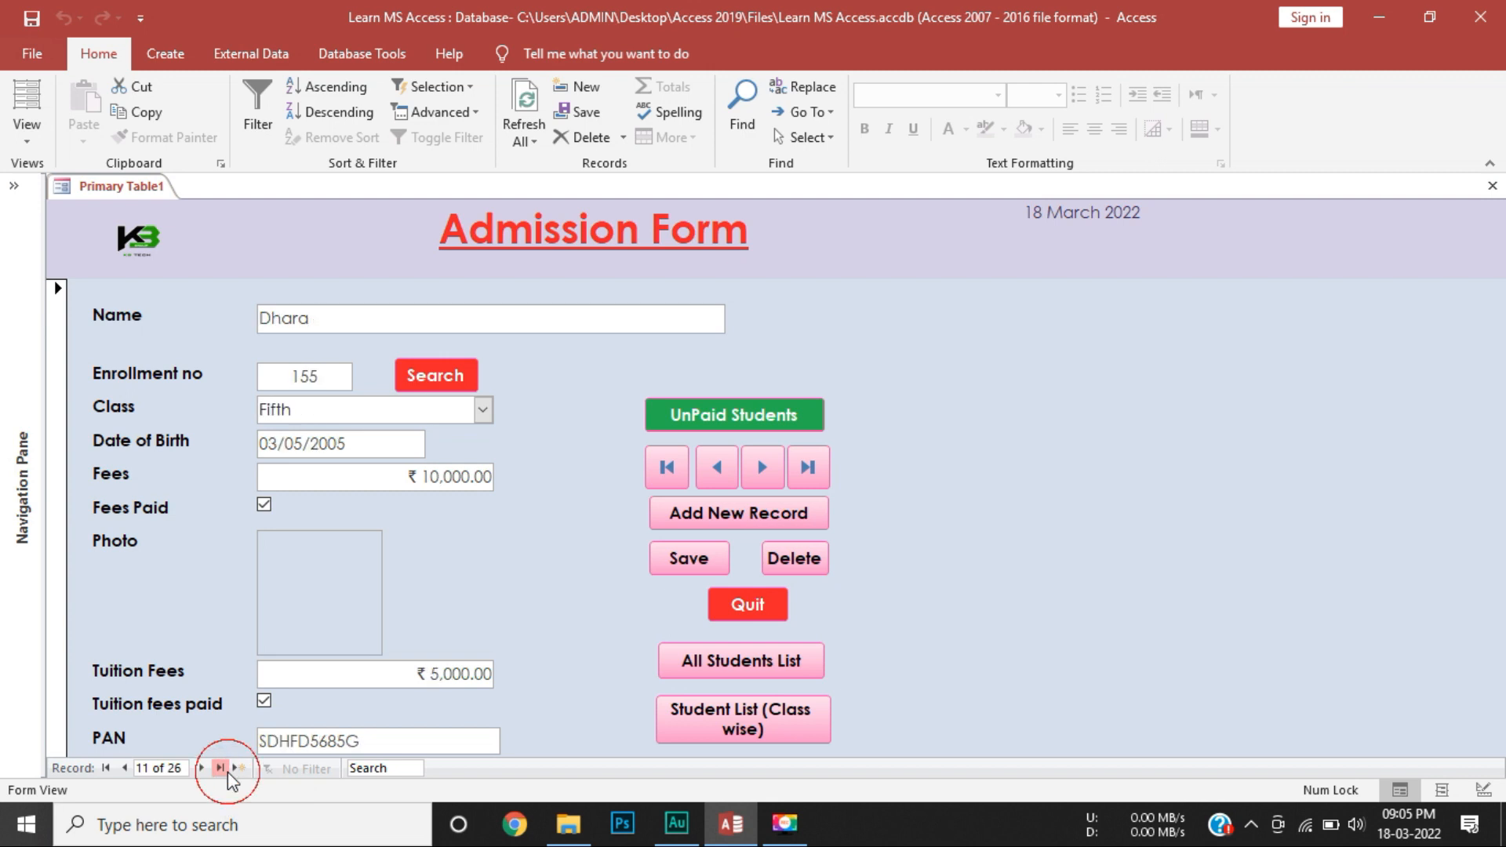
{"action": "left_click", "coordinate": [807, 467]}
{"action": "left_click", "coordinate": [665, 477]}
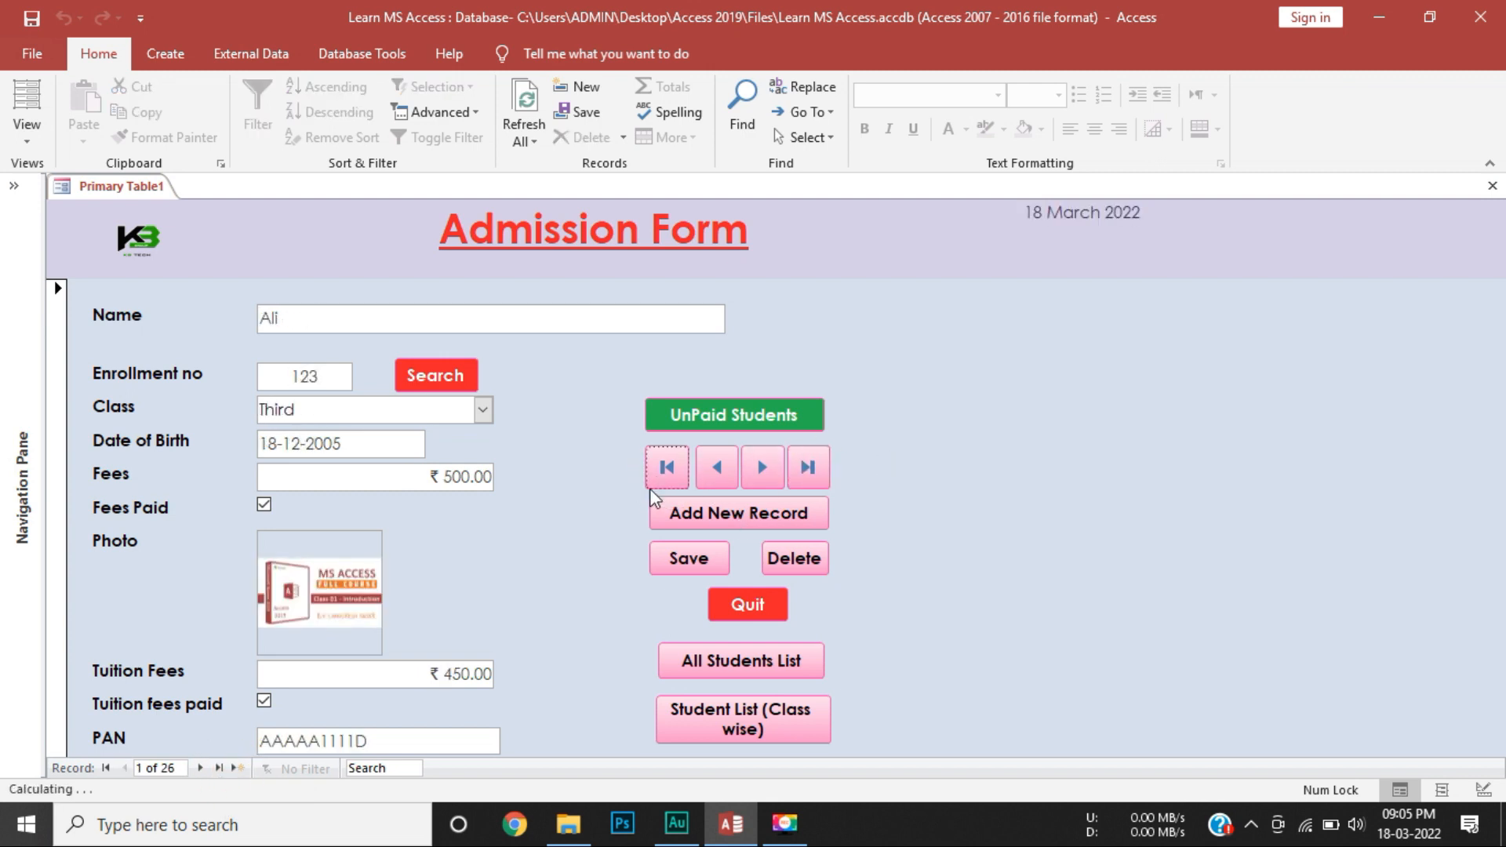
In Current Database options, set Primary Table1 as the startup form.
{"action": "left_click", "coordinate": [33, 56]}
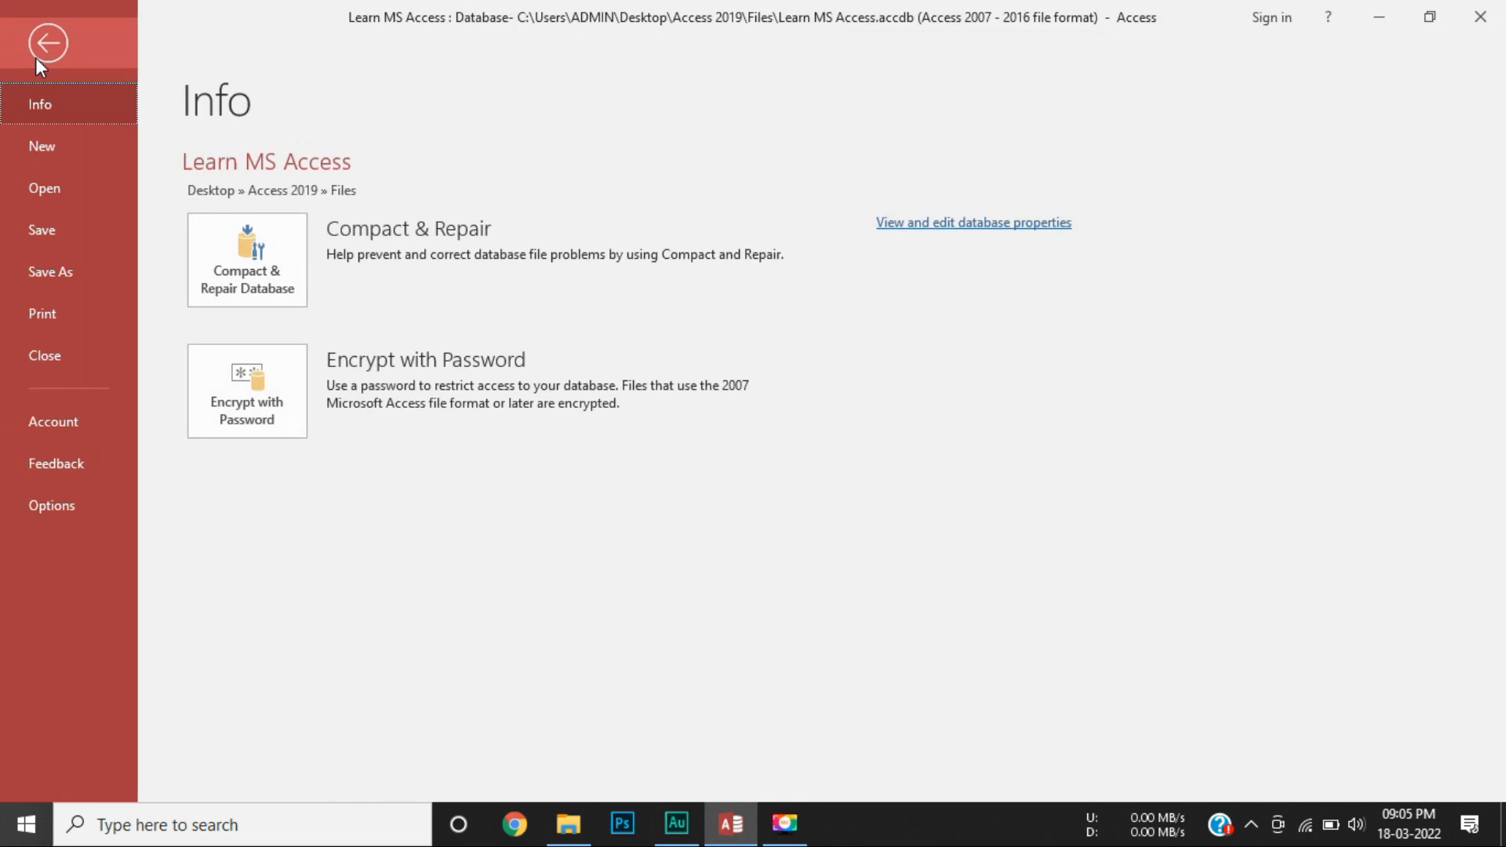
{"action": "left_click", "coordinate": [63, 507]}
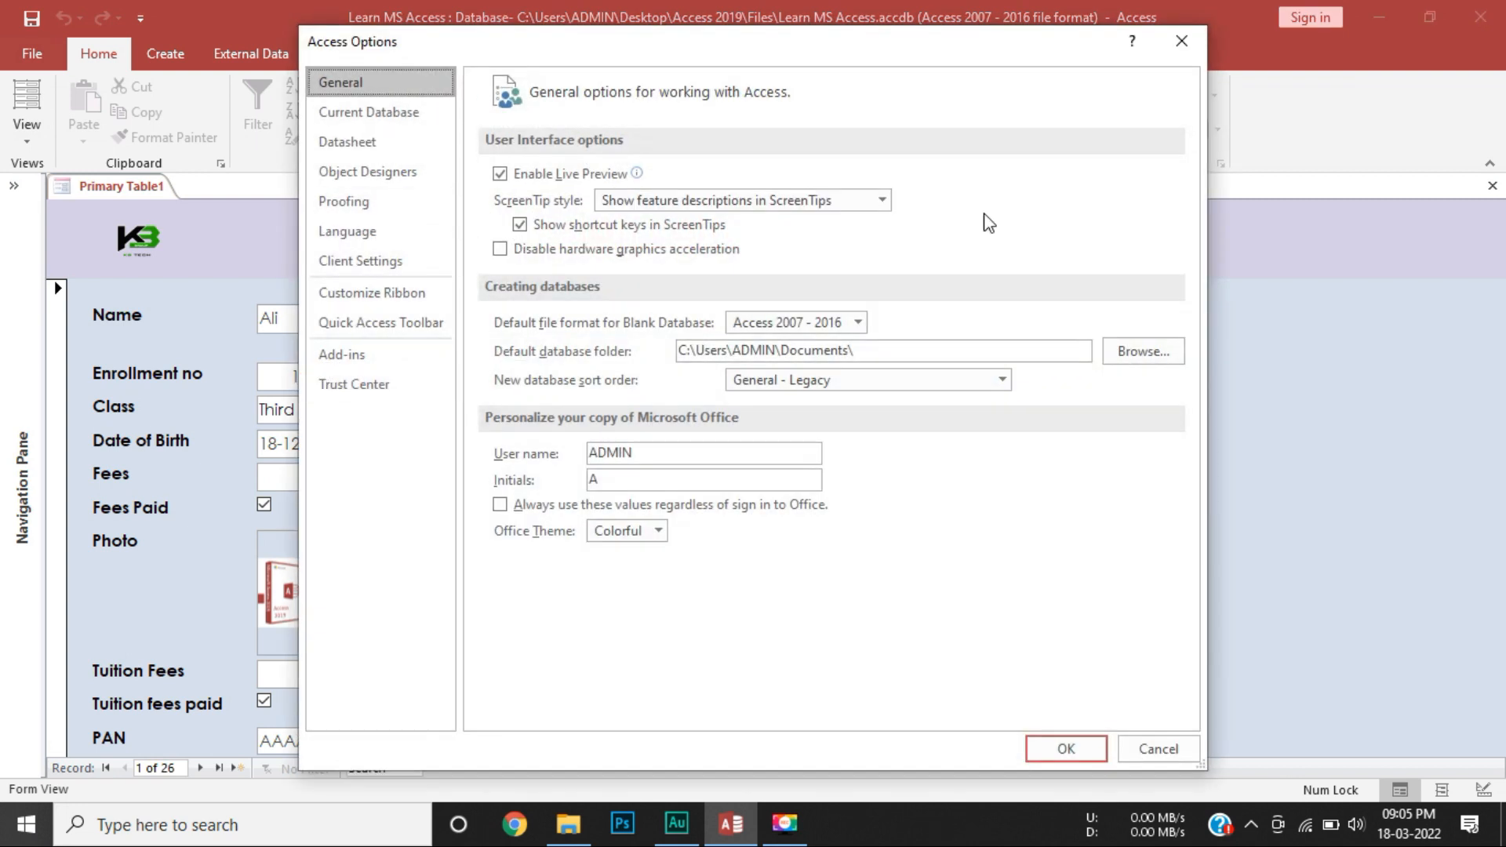
{"action": "left_click", "coordinate": [501, 52]}
{"action": "left_click", "coordinate": [338, 115]}
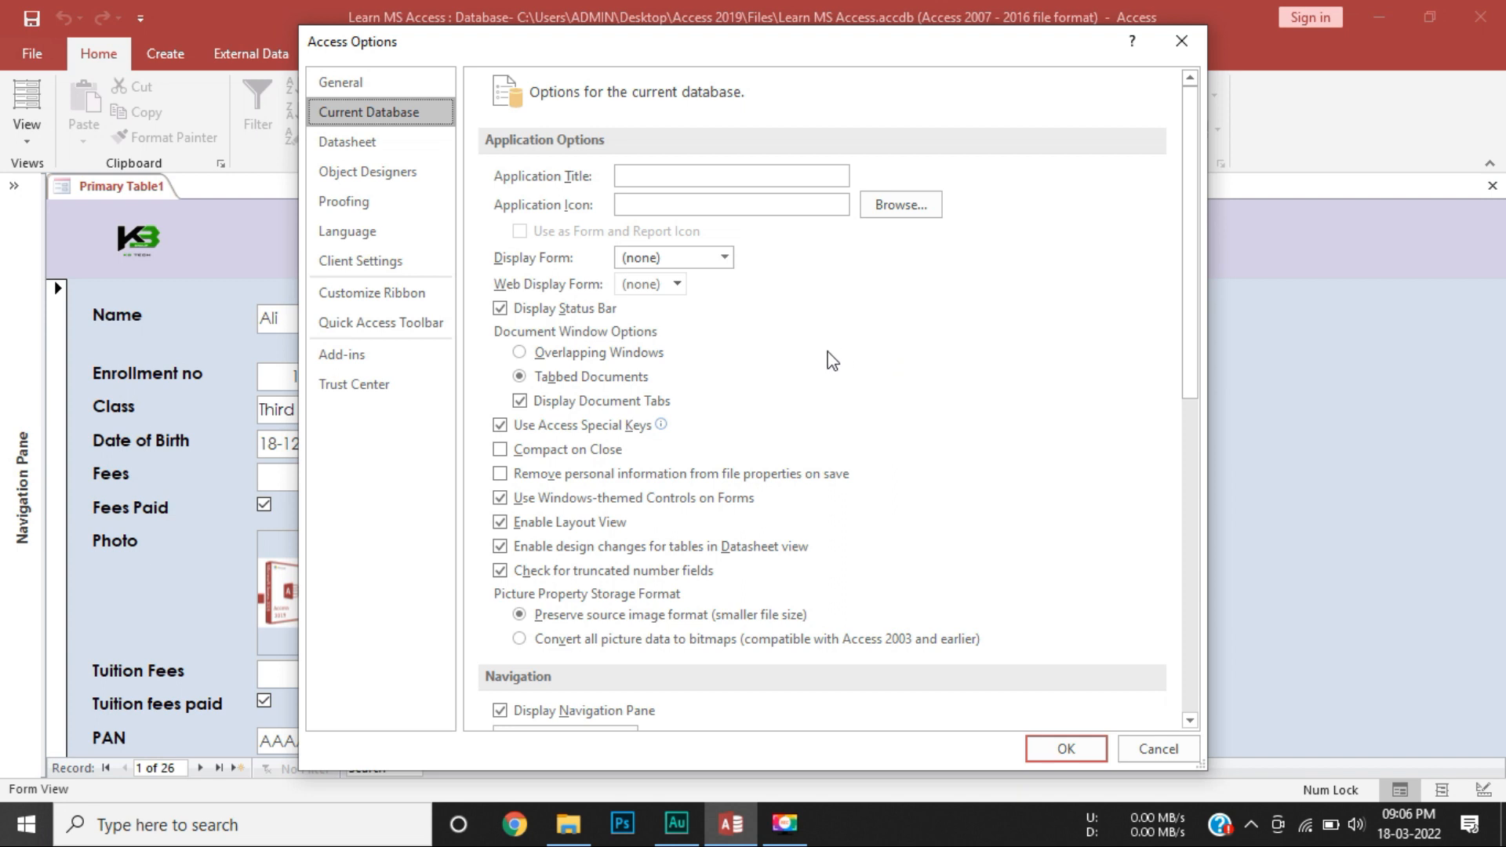
{"action": "left_click", "coordinate": [687, 257]}
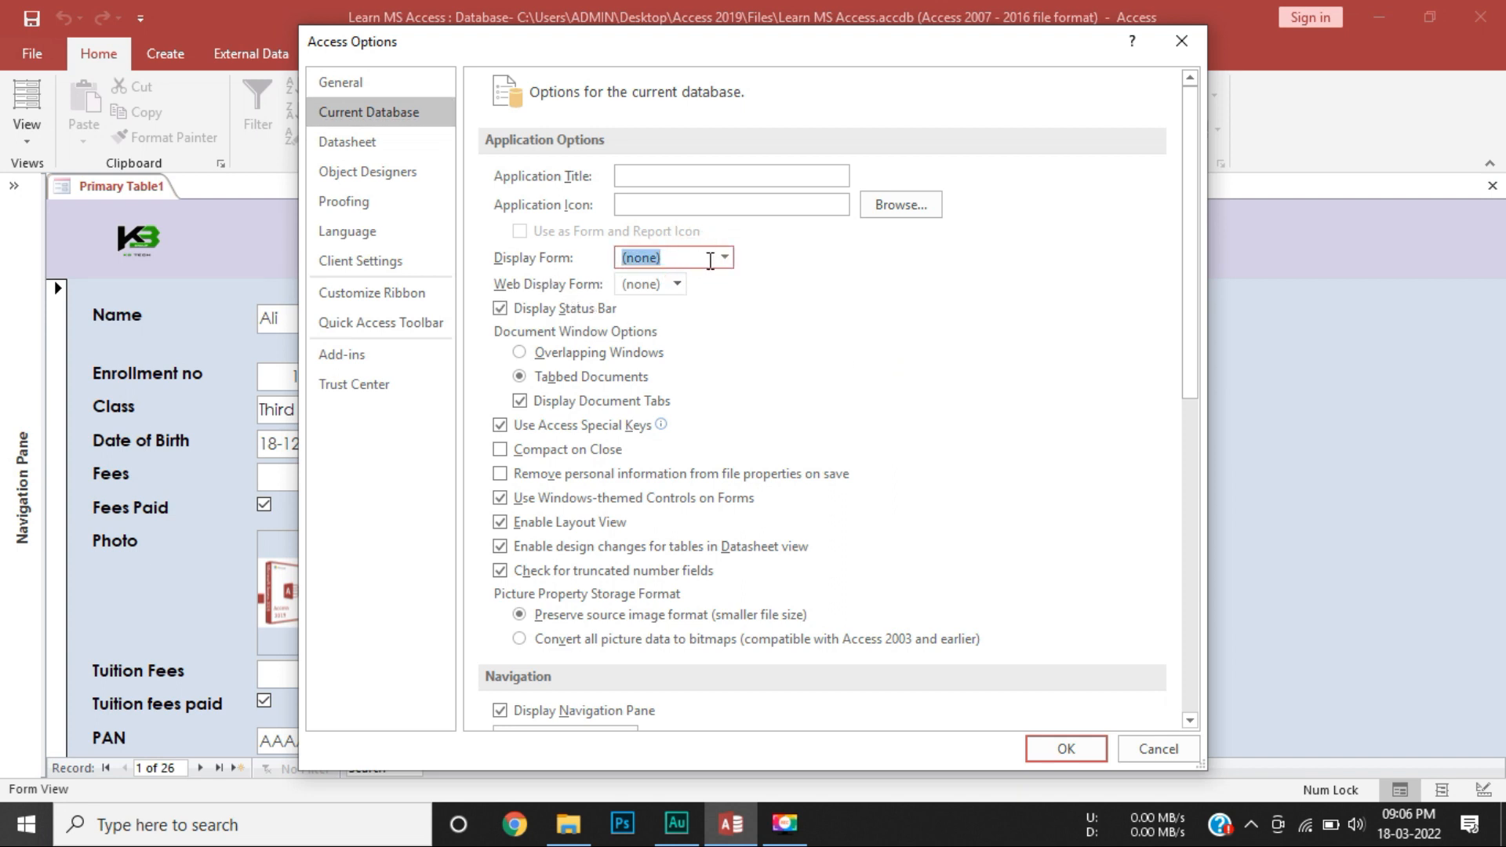
{"action": "left_click", "coordinate": [723, 260]}
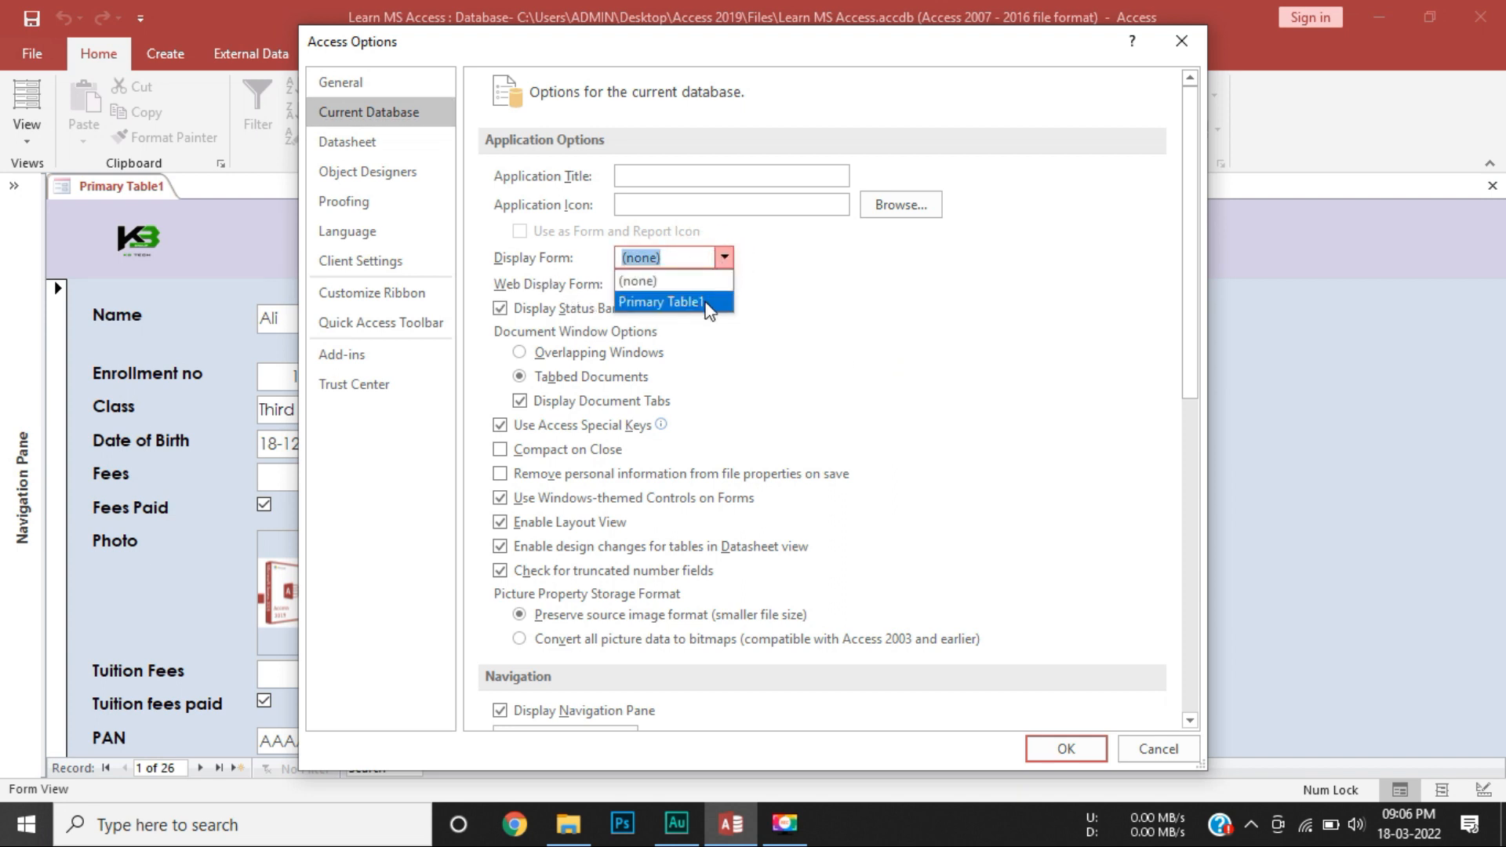
{"action": "left_click", "coordinate": [706, 303]}
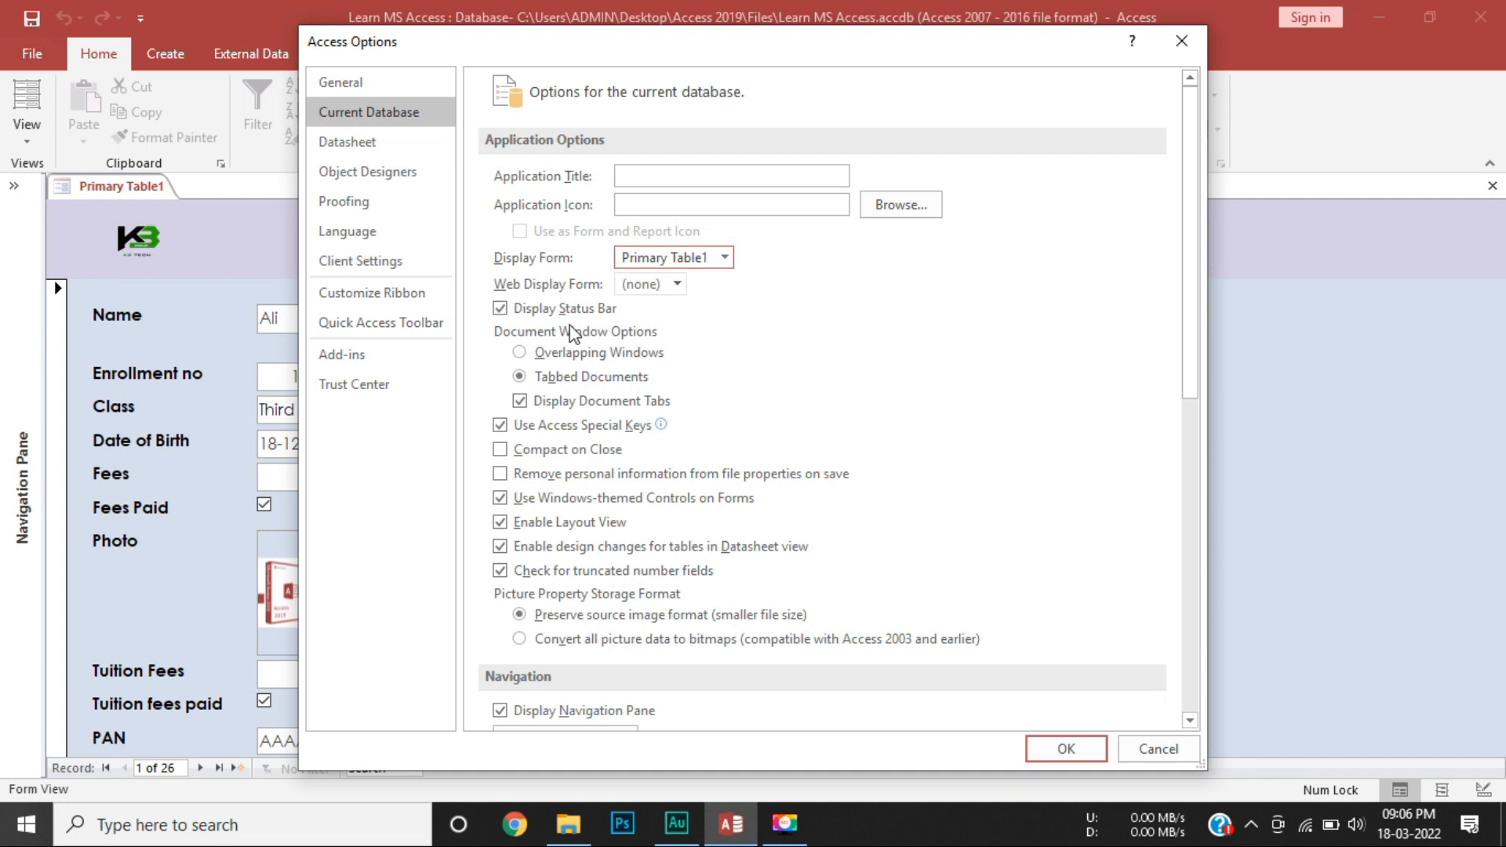
Hide the status bar, document tabs and navigation pane; disable full menus and default shortcut menus.
{"action": "left_click", "coordinate": [507, 313]}
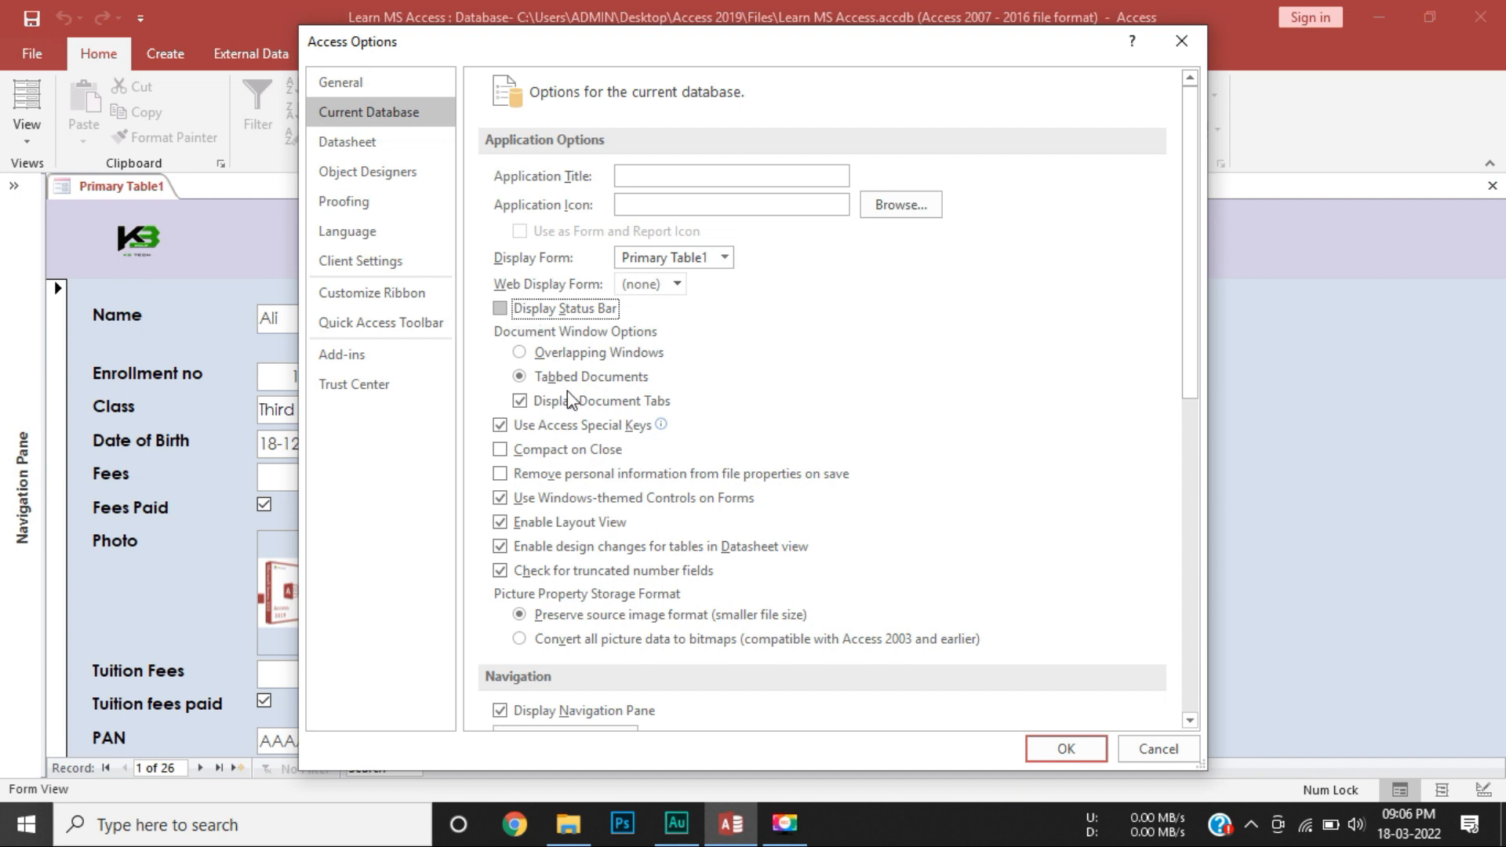
{"action": "left_click", "coordinate": [533, 401]}
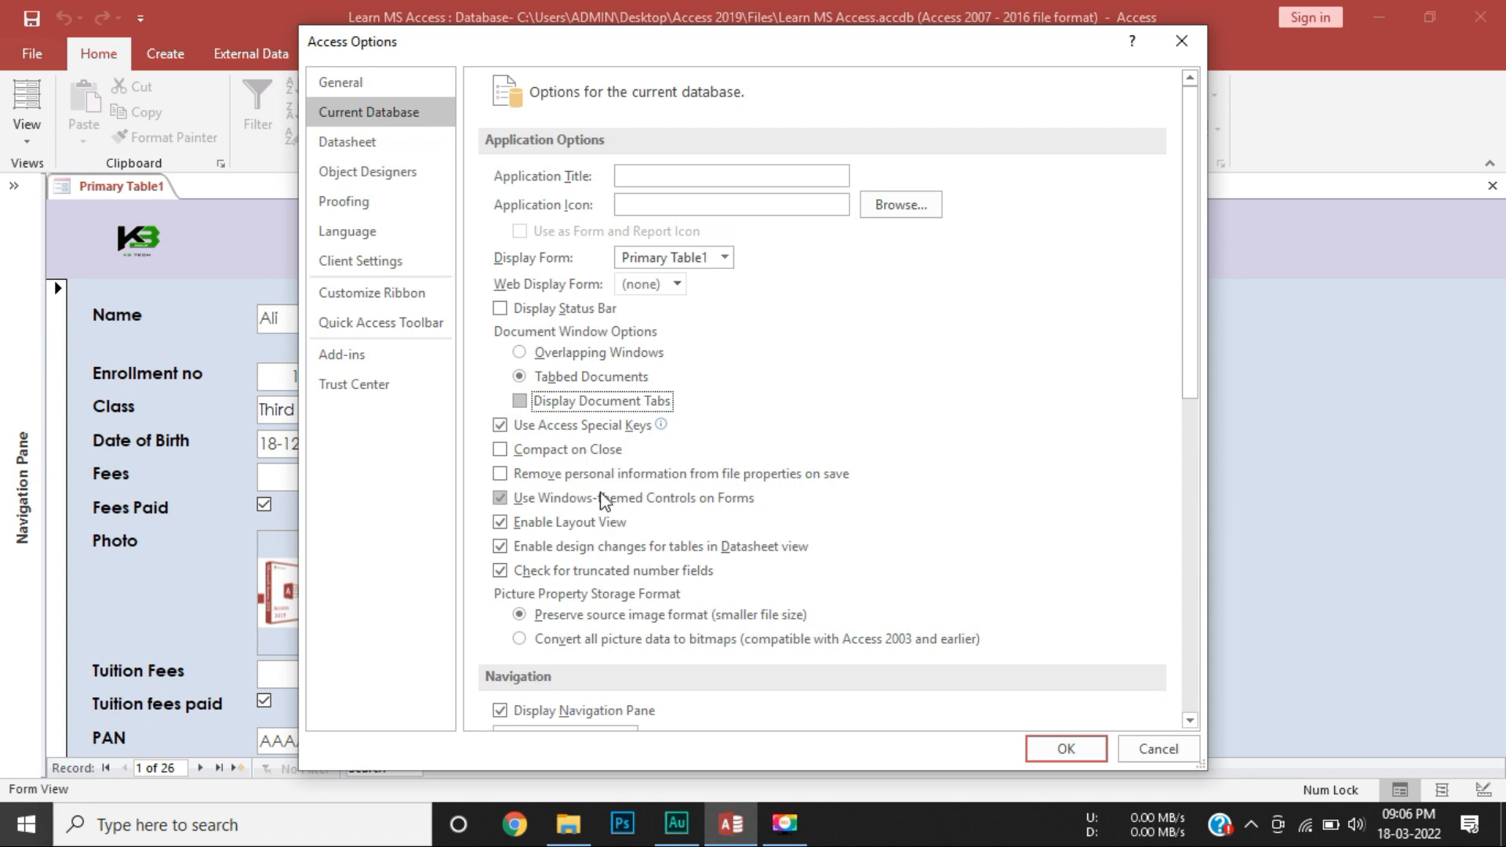
{"action": "scroll", "coordinate": [604, 500], "scroll_direction": "down", "scroll_amount": 1}
{"action": "scroll", "coordinate": [604, 501], "scroll_direction": "down", "scroll_amount": 3}
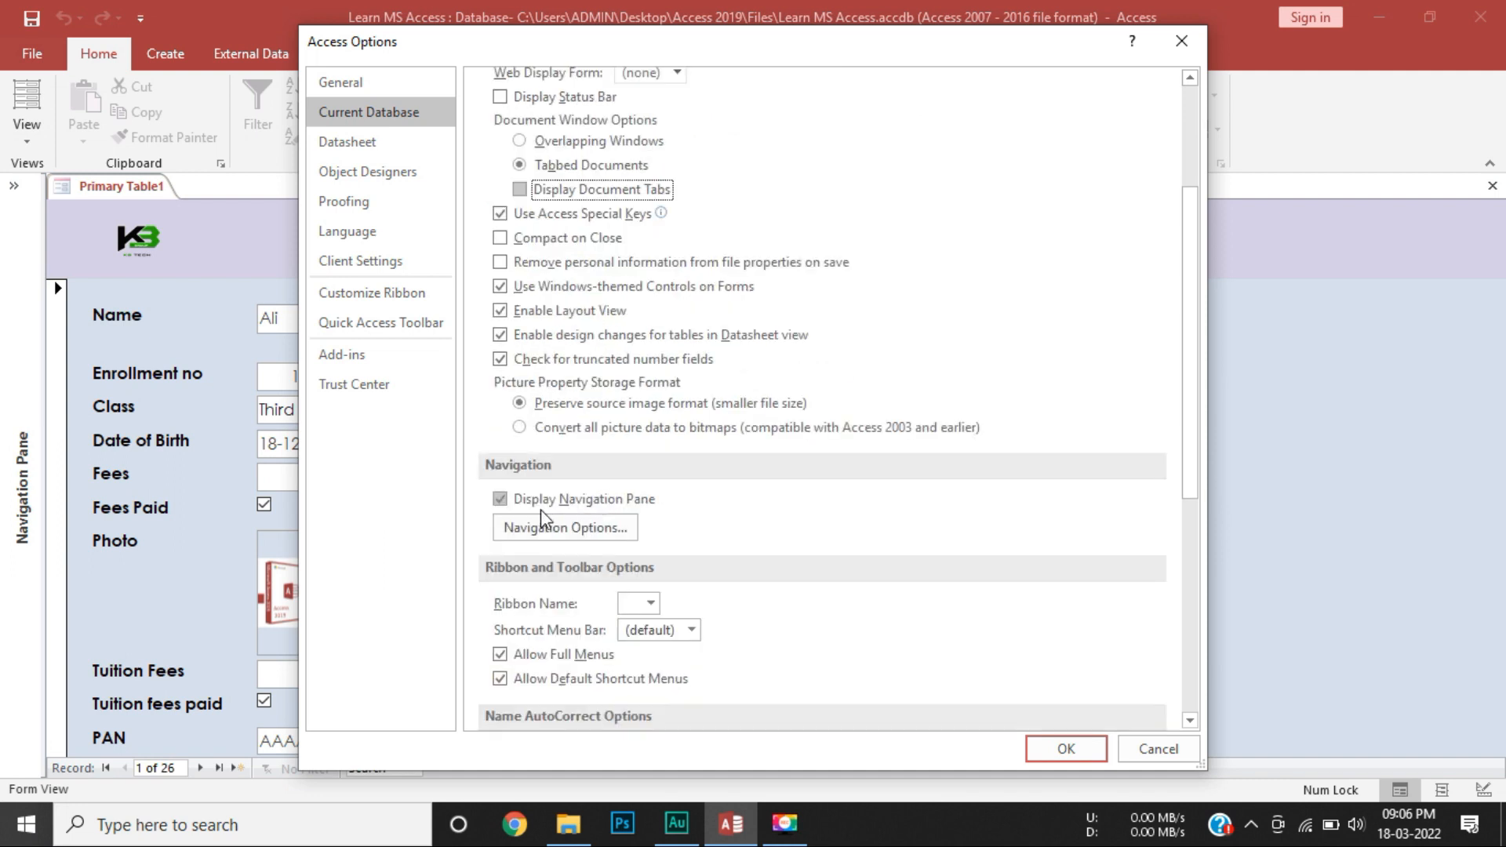
{"action": "left_click", "coordinate": [499, 500]}
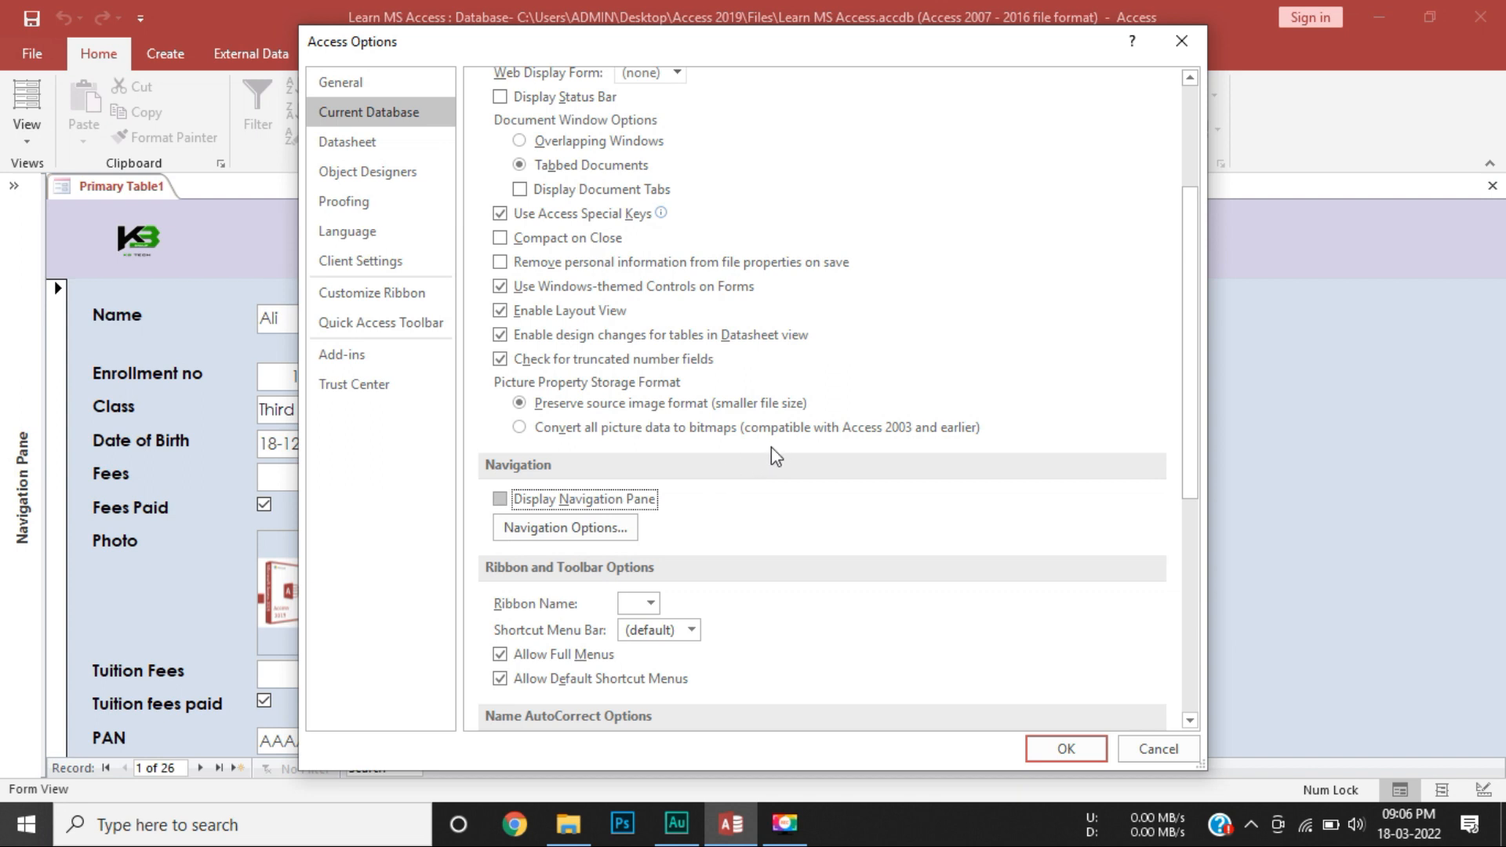
{"action": "scroll", "coordinate": [776, 456], "scroll_direction": "down", "scroll_amount": 3}
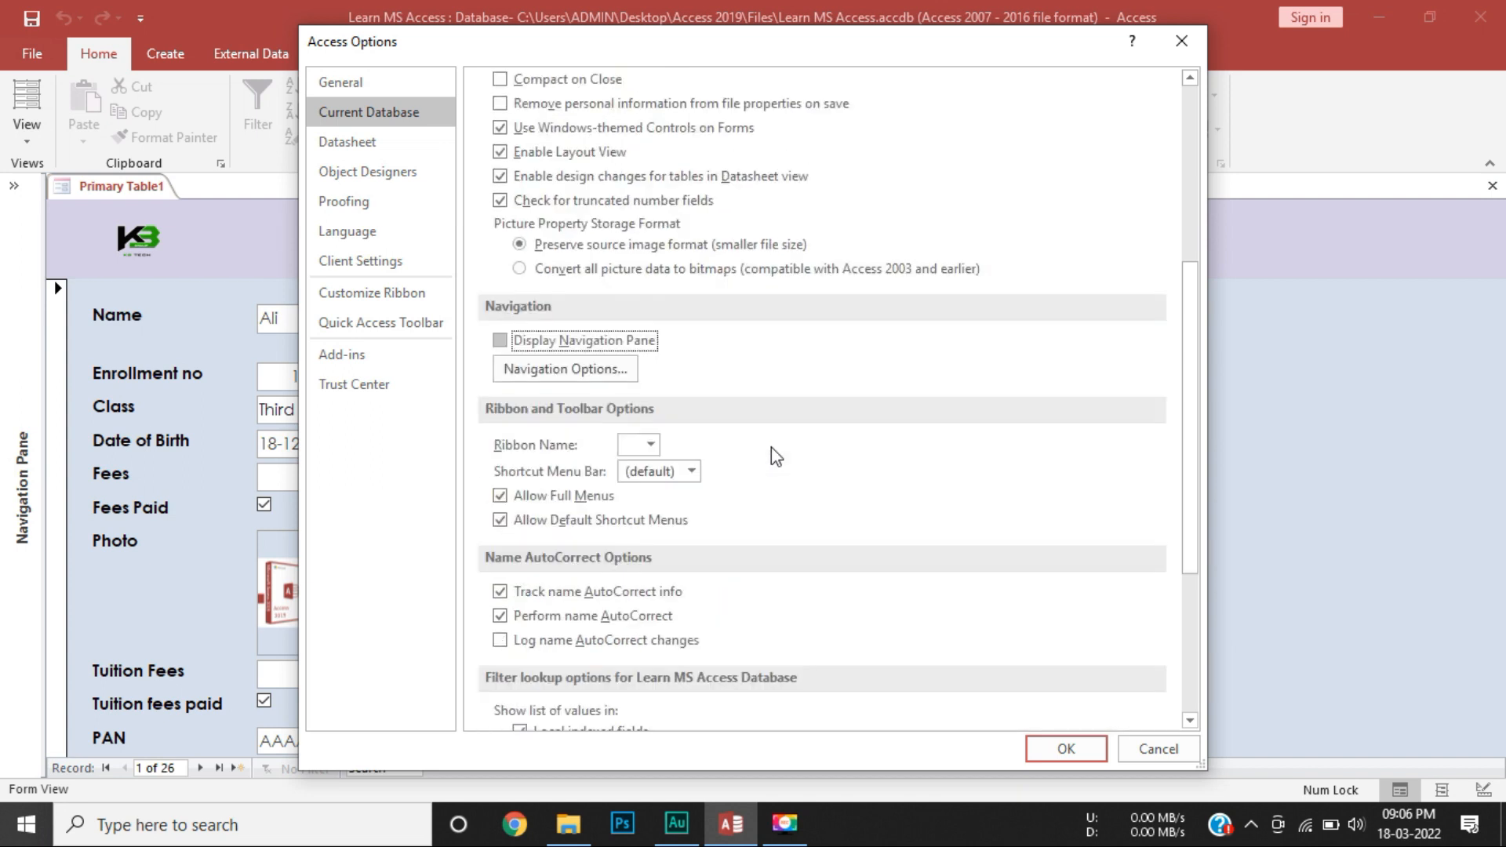
{"action": "left_click", "coordinate": [502, 498]}
{"action": "left_click", "coordinate": [510, 521]}
{"action": "scroll", "coordinate": [937, 440], "scroll_direction": "down", "scroll_amount": 6}
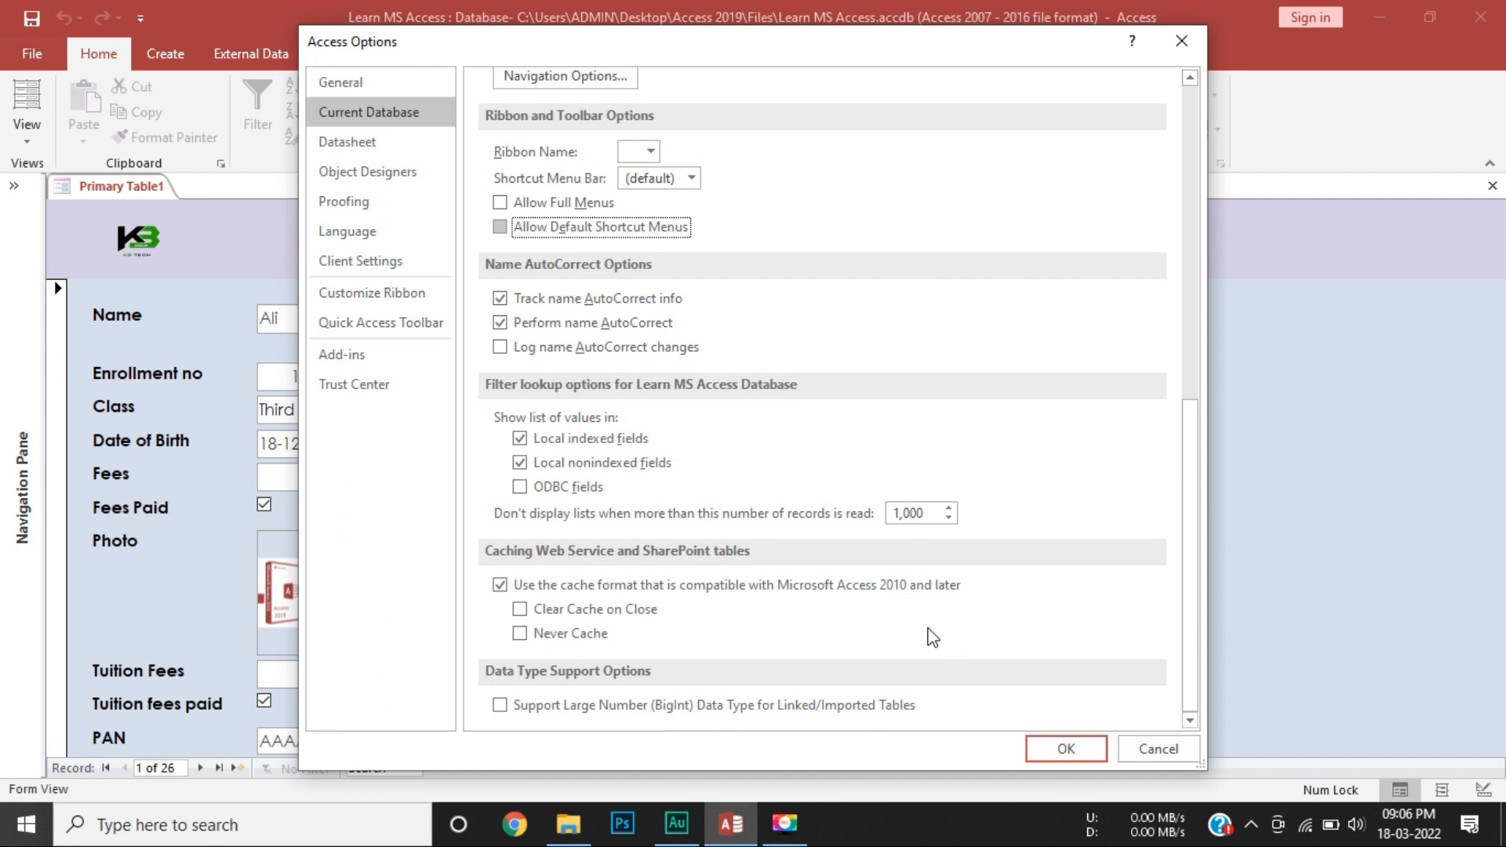
{"action": "scroll", "coordinate": [910, 446], "scroll_direction": "up", "scroll_amount": 8}
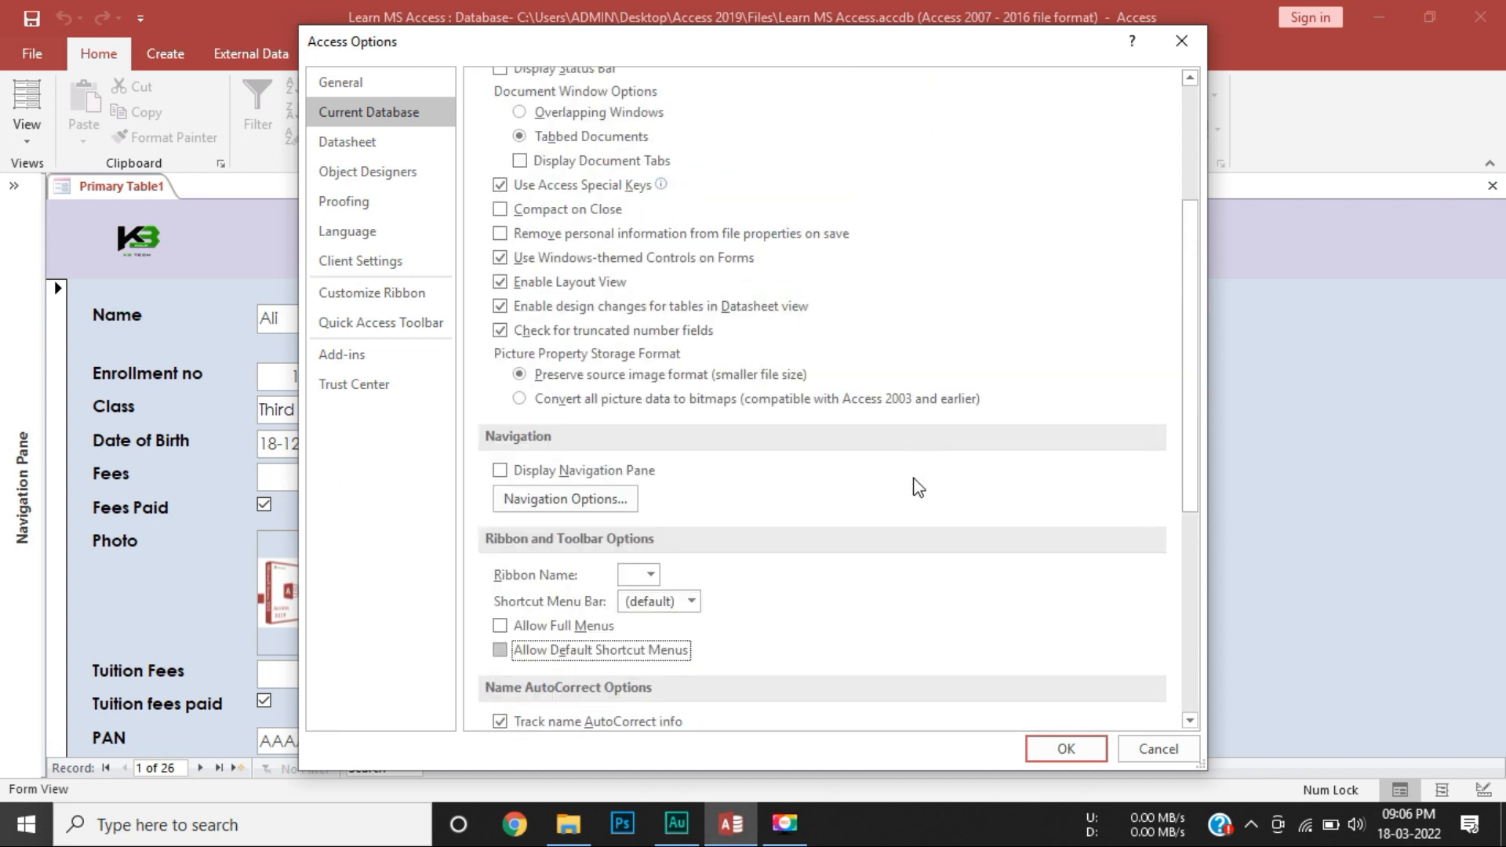
Apply the options, acknowledge the reopen notice, and quit Access saving the form design.
{"action": "left_click", "coordinate": [1067, 752]}
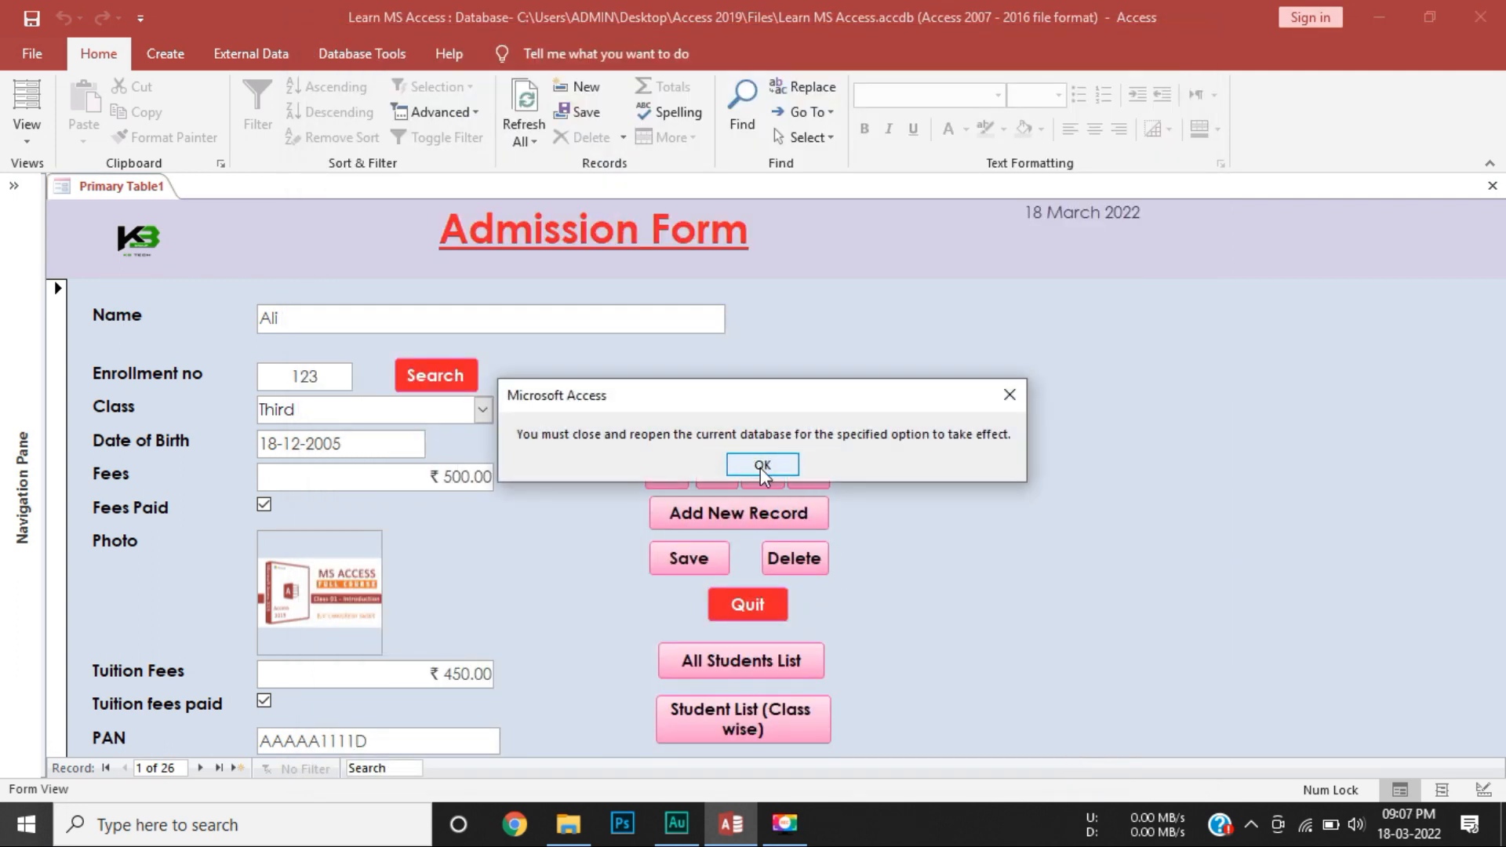
{"action": "left_click", "coordinate": [762, 465]}
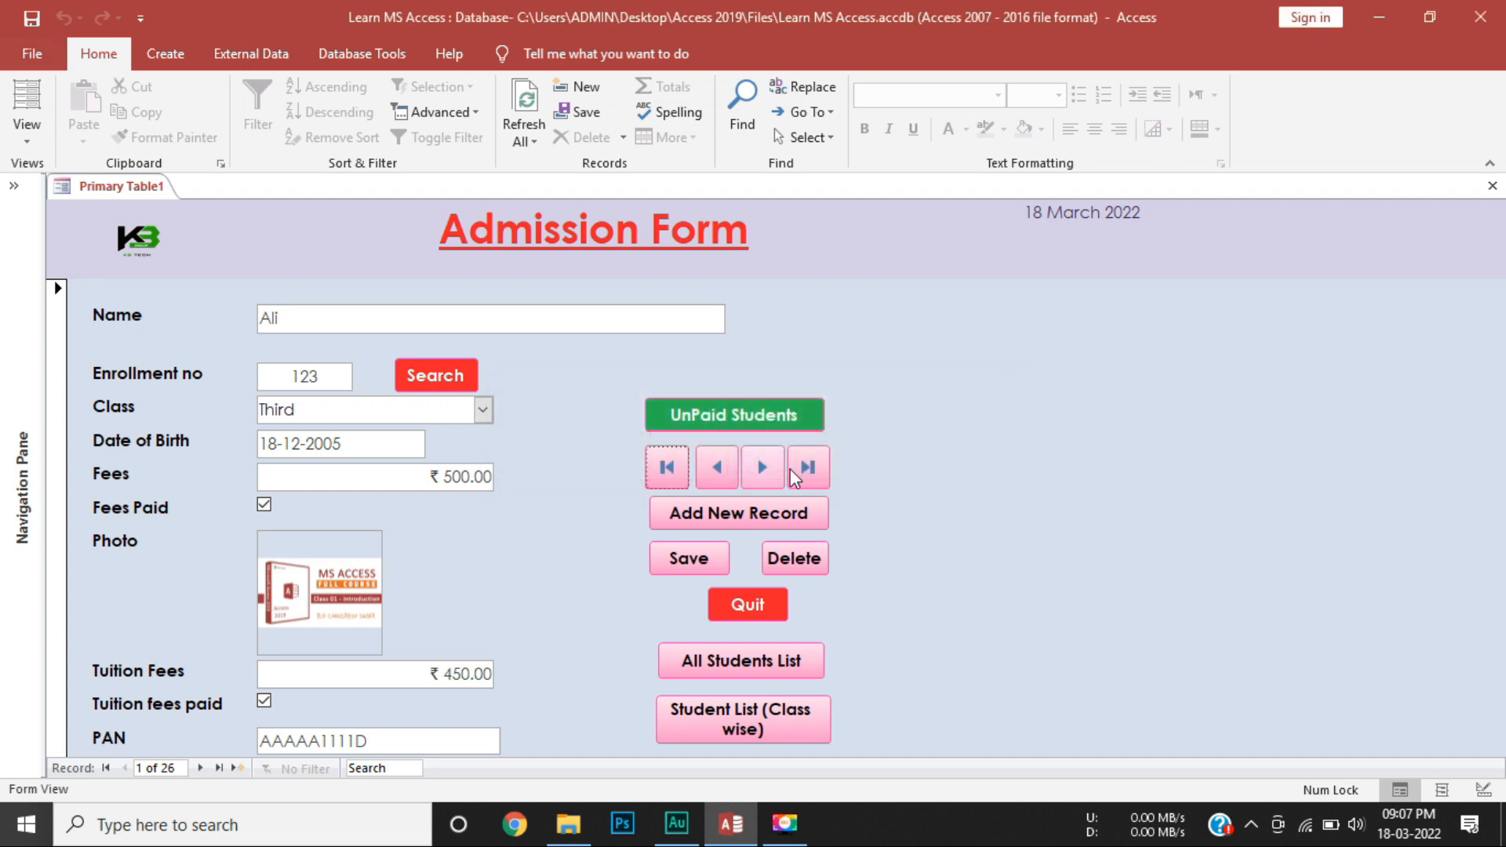
{"action": "left_click", "coordinate": [754, 613]}
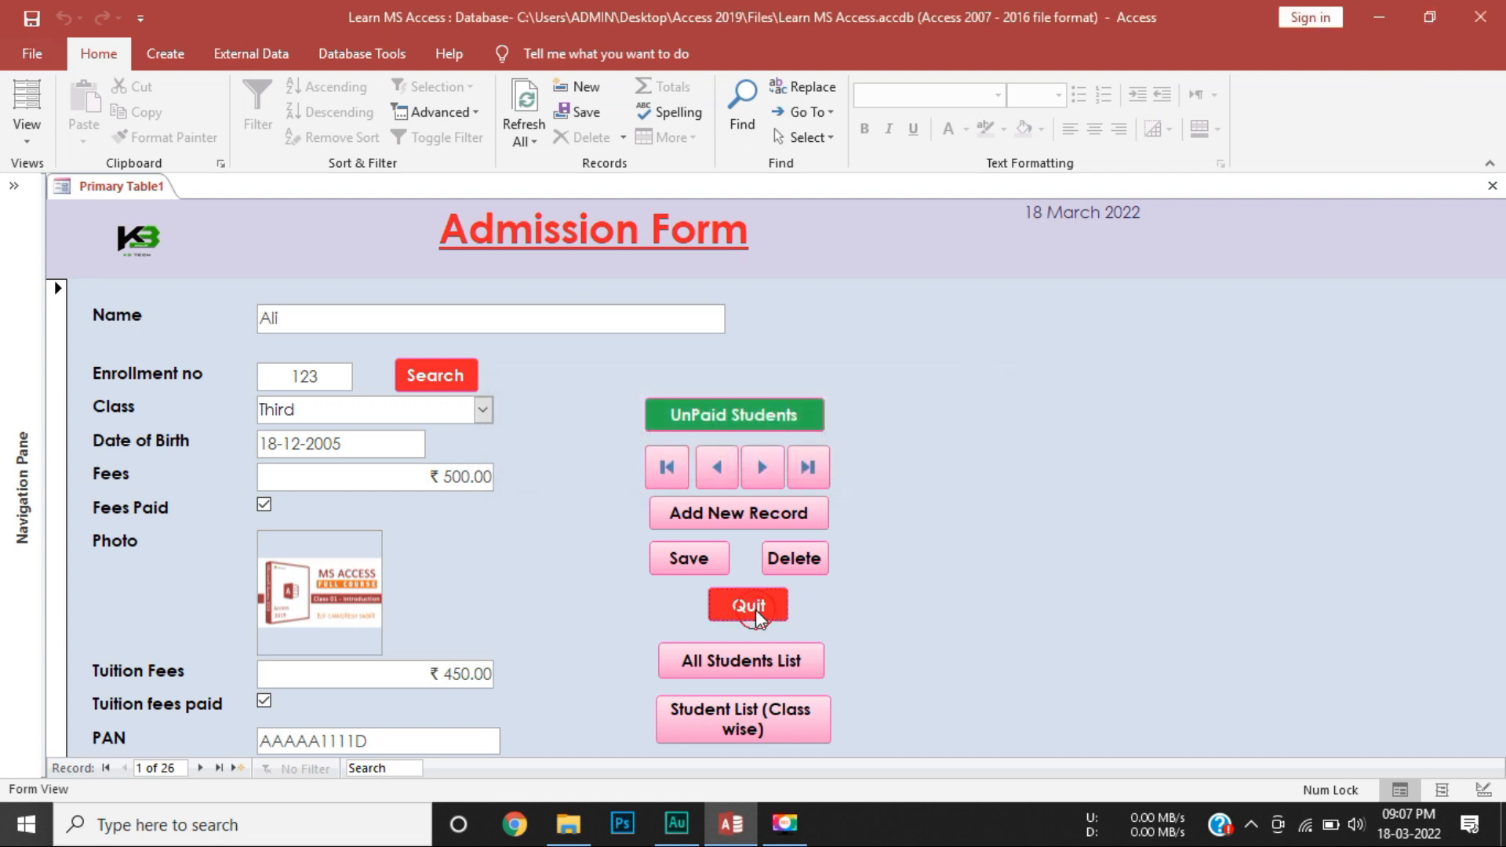
{"action": "left_click", "coordinate": [670, 473]}
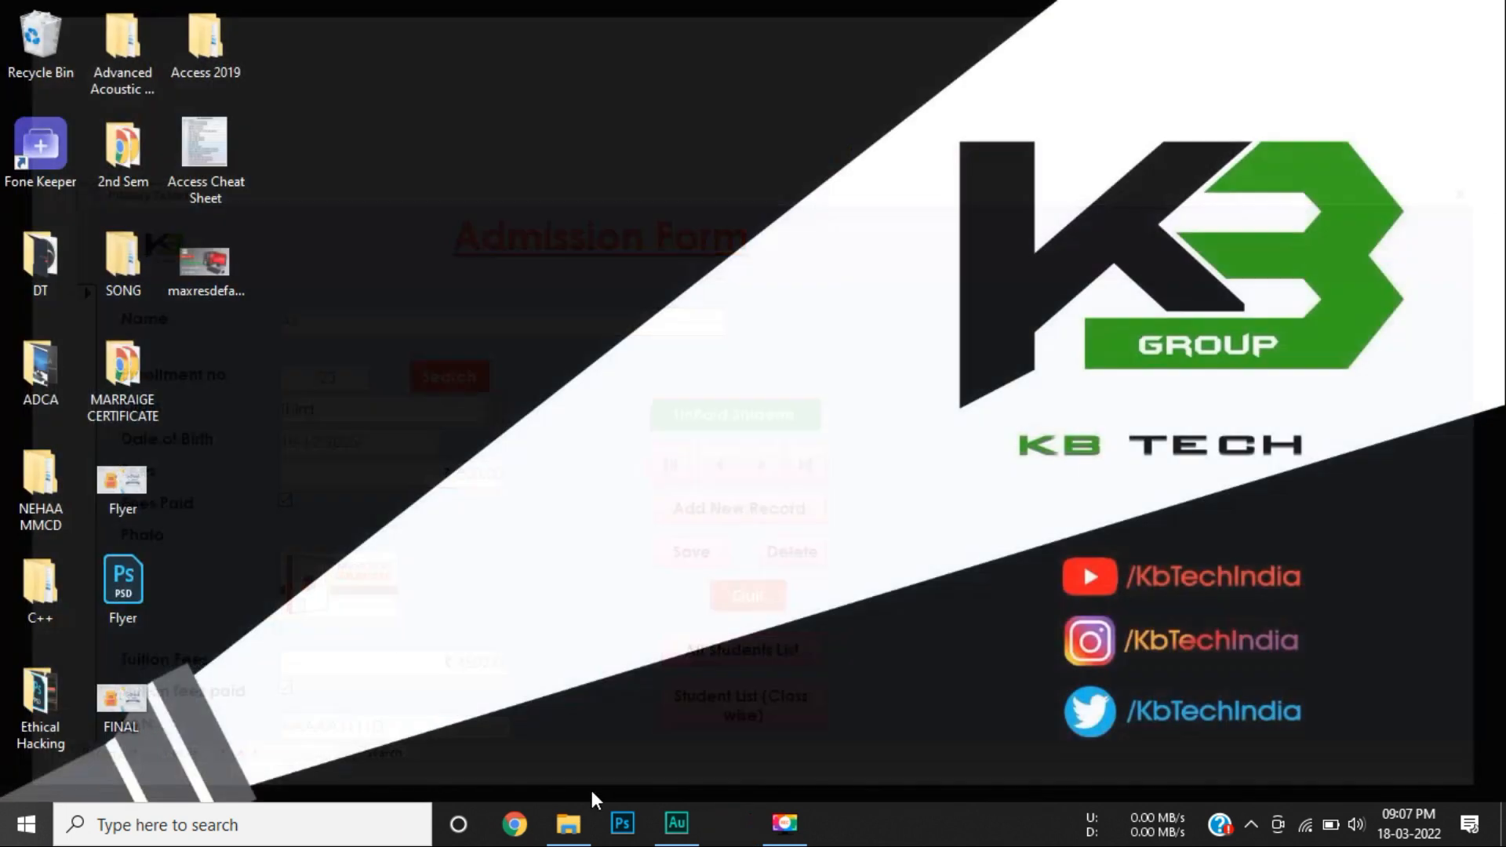
Open the maximized Access 2019\Files folder and launch the Learn MS Access database.
{"action": "left_click", "coordinate": [569, 826]}
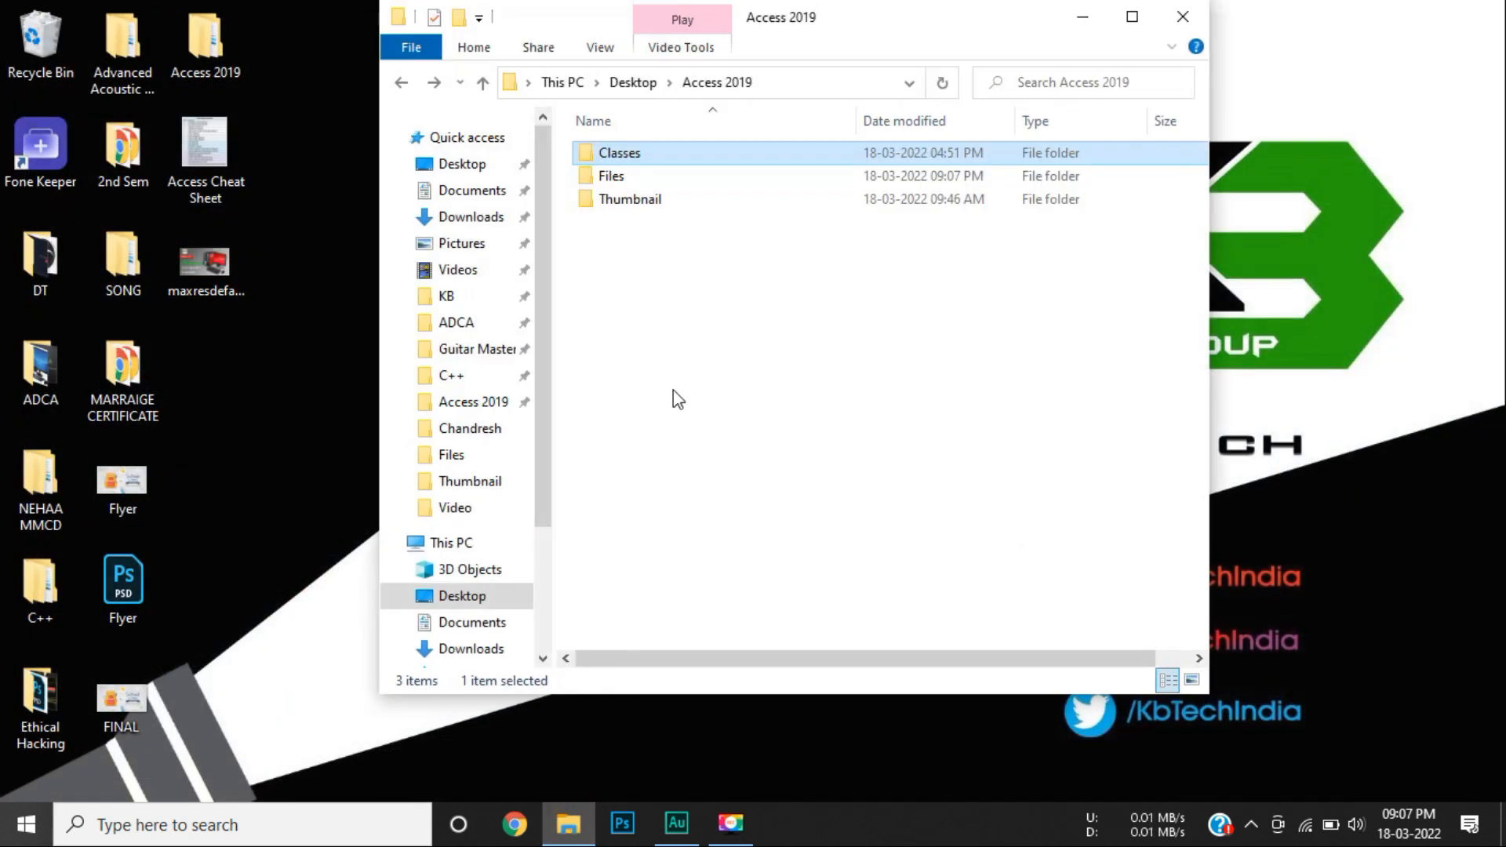
{"action": "double_click", "coordinate": [623, 174]}
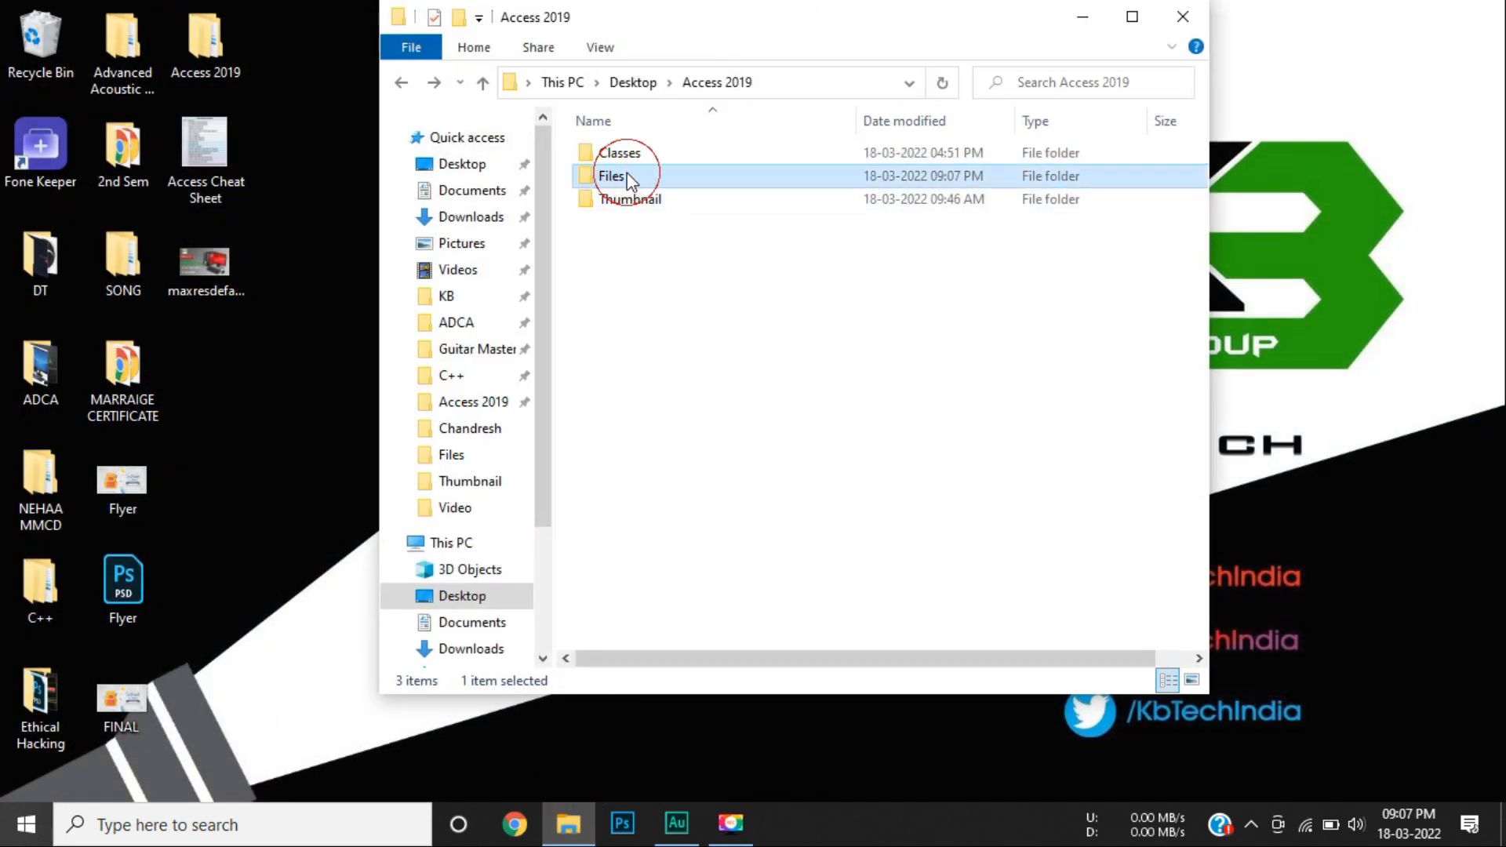
{"action": "double_click", "coordinate": [749, 16]}
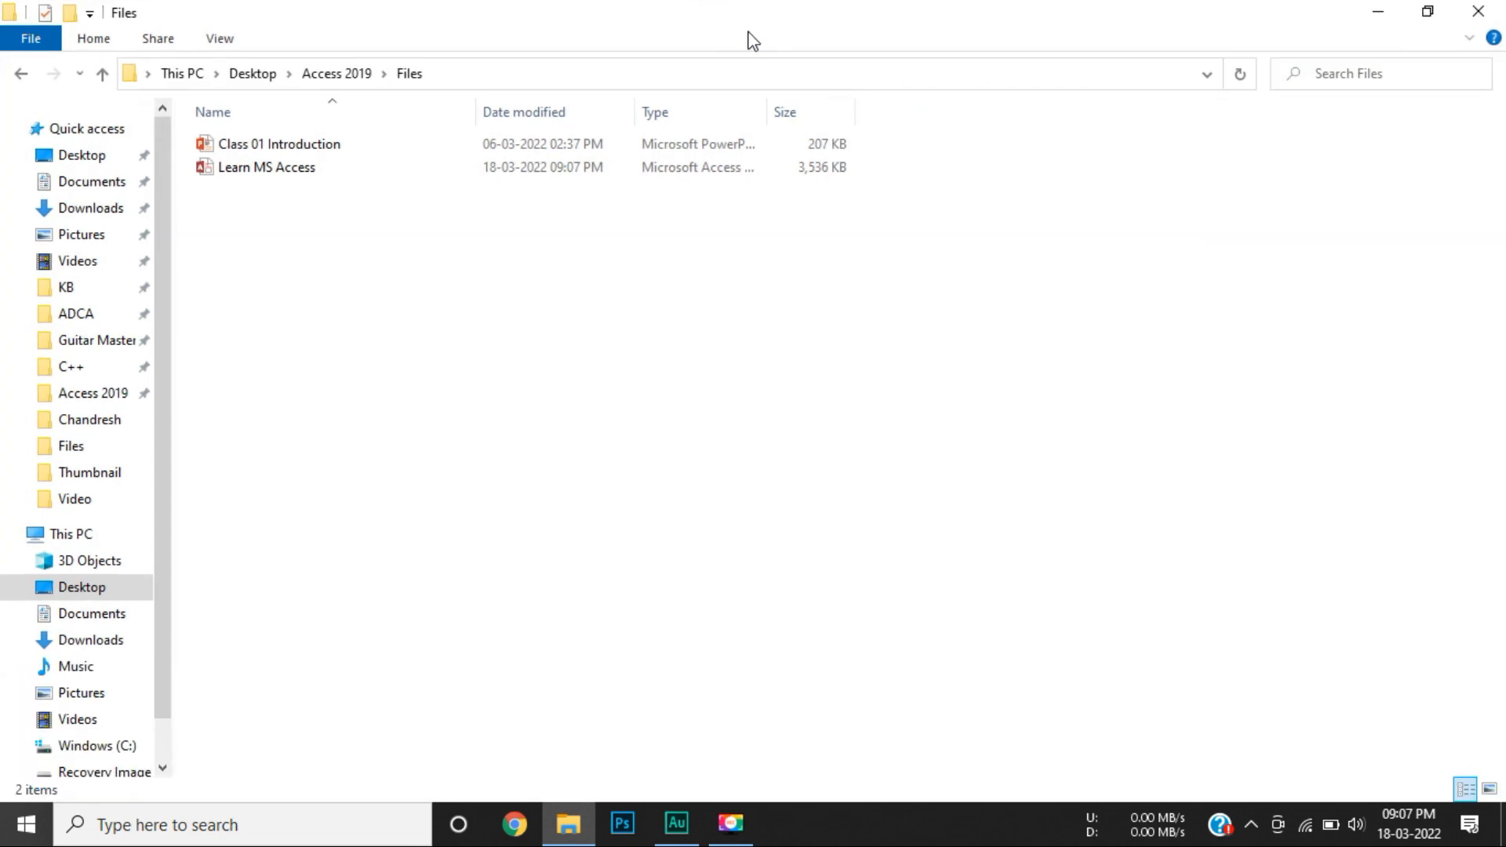
{"action": "double_click", "coordinate": [262, 172]}
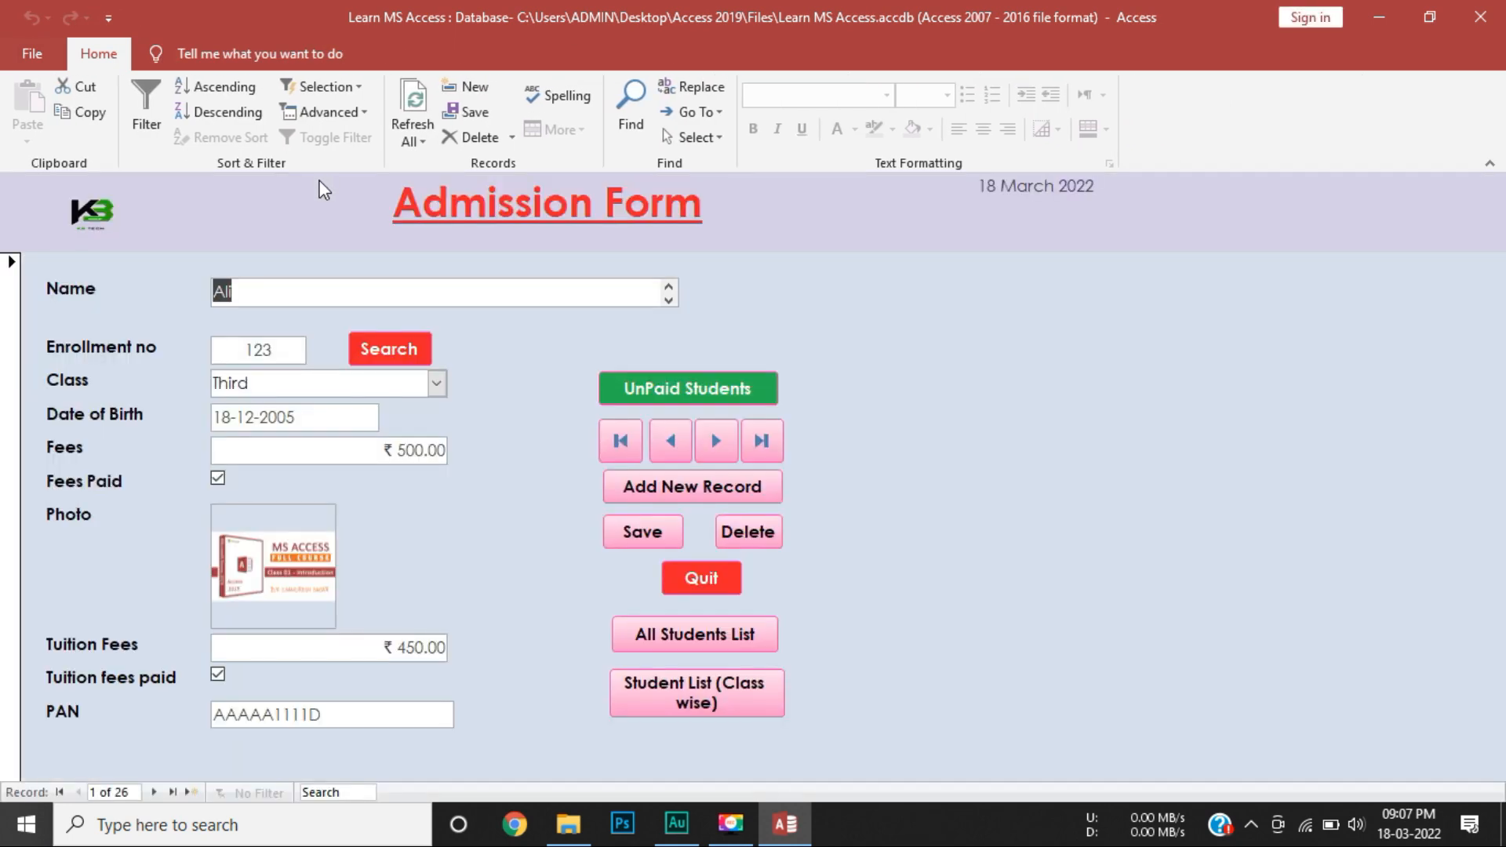
Collapse the ribbon, add a new blank record (27 of 27), and focus the Name field.
{"action": "left_click", "coordinate": [1490, 164]}
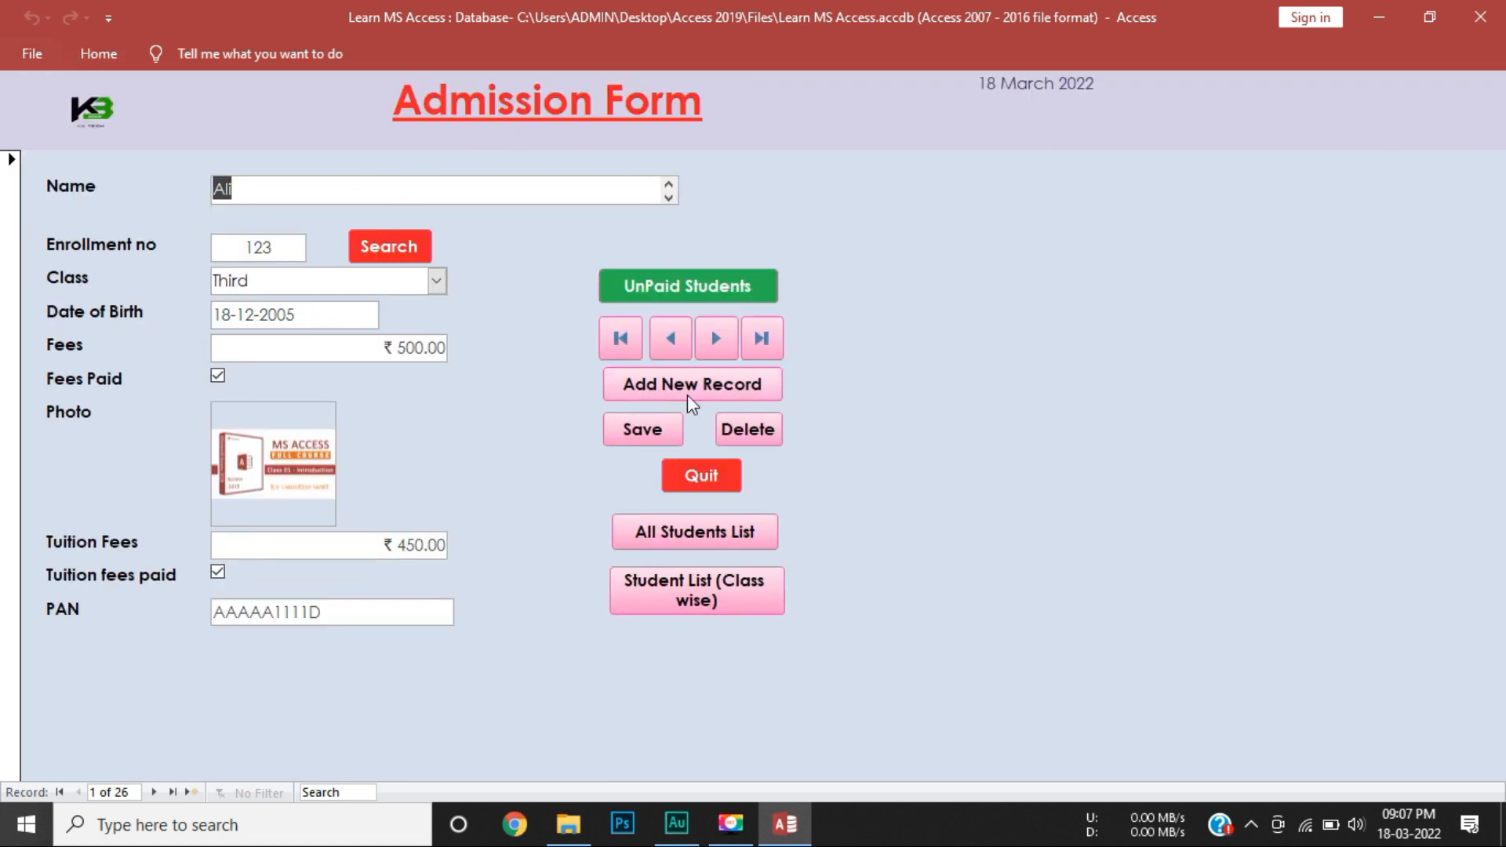
{"action": "left_click", "coordinate": [716, 392]}
{"action": "left_click", "coordinate": [258, 185]}
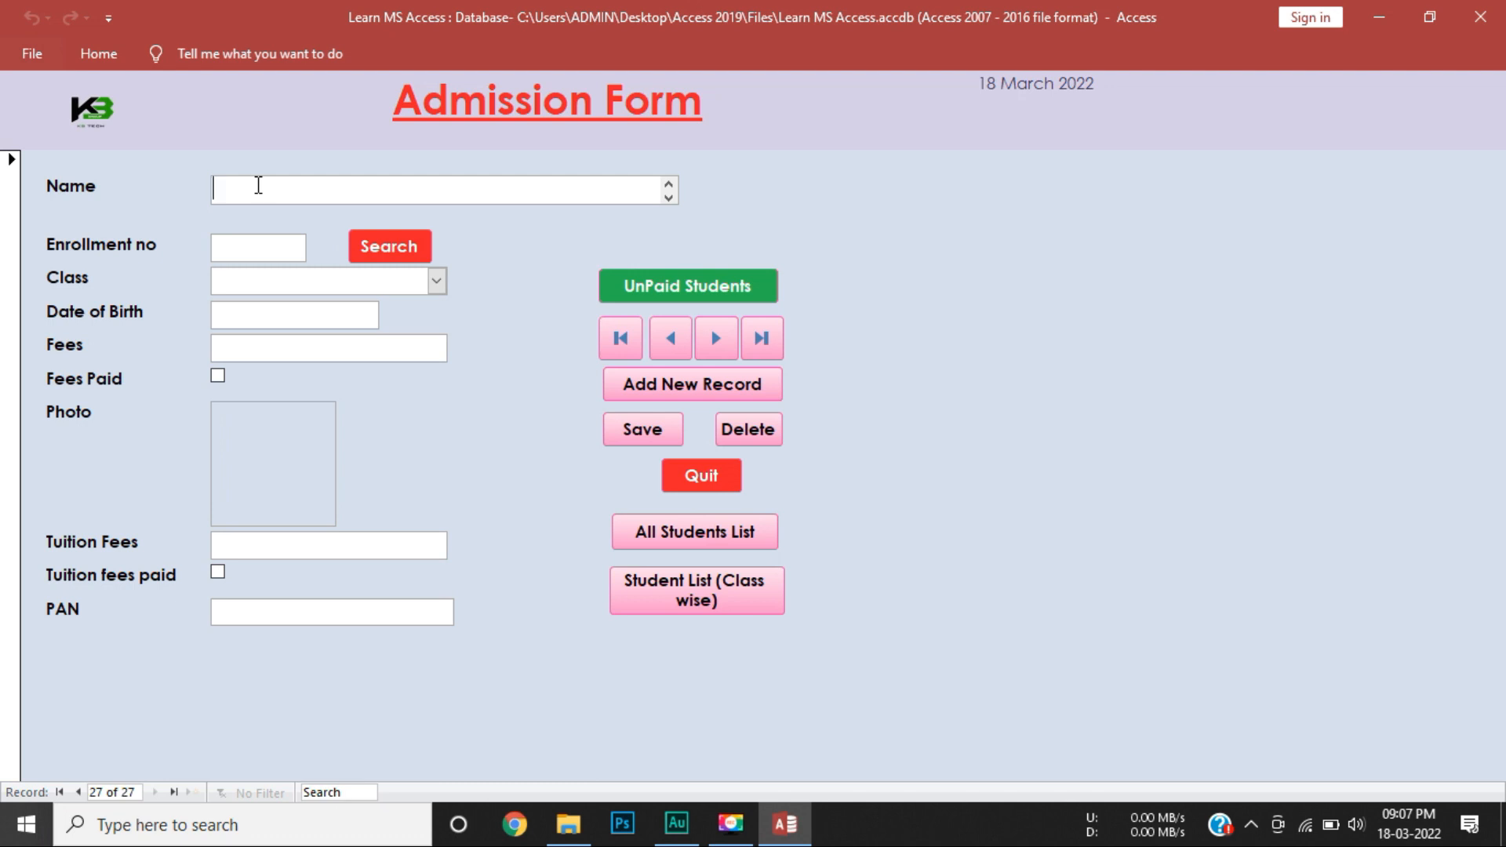
{"action": "type", "text": "Rohan Kumar"}
{"action": "left_click", "coordinate": [270, 249]}
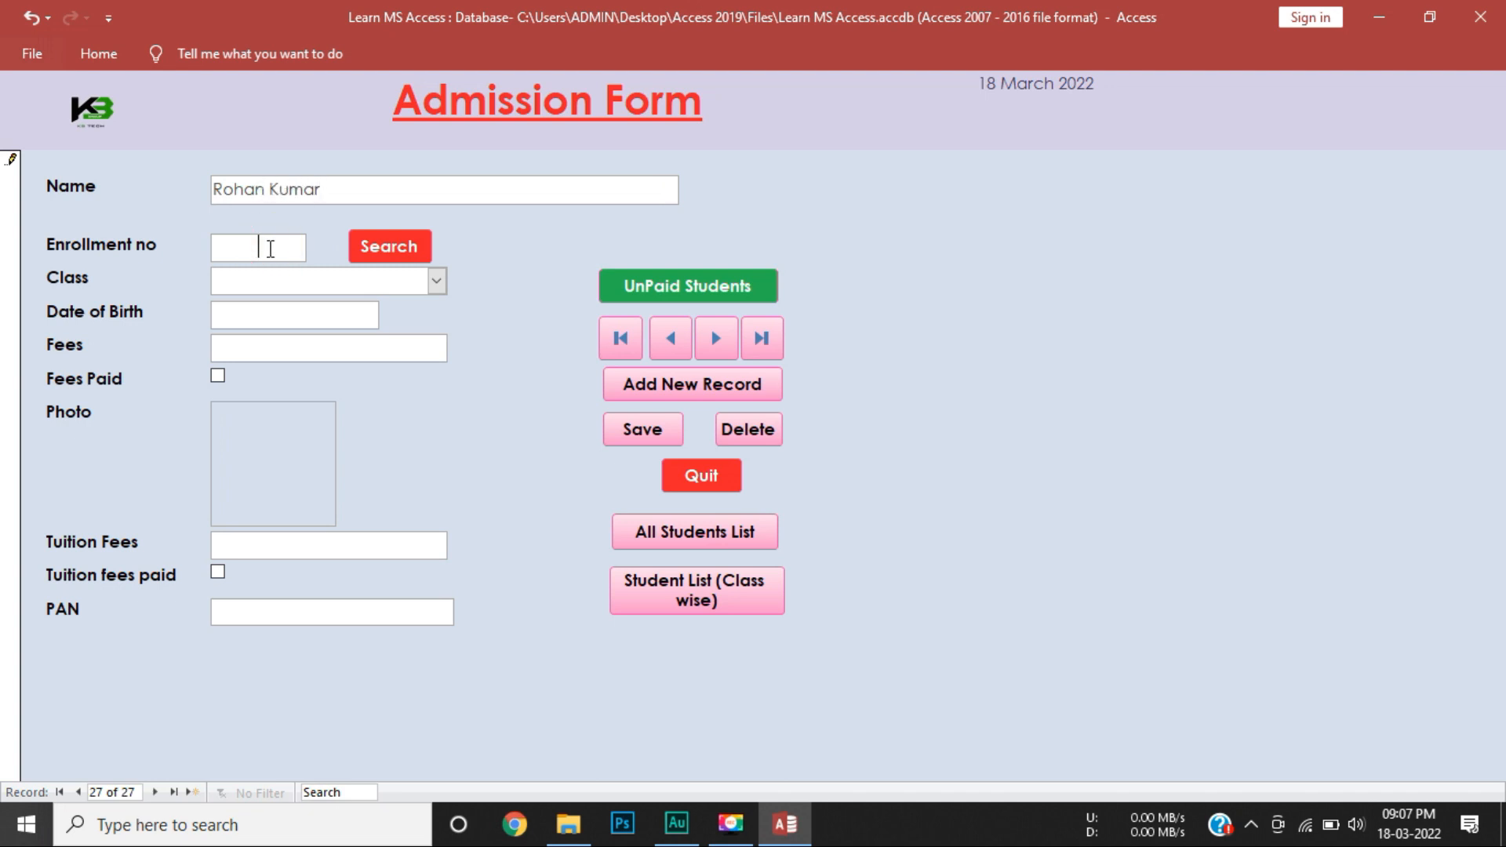
{"action": "type", "text": "159"}
{"action": "left_click", "coordinate": [437, 280]}
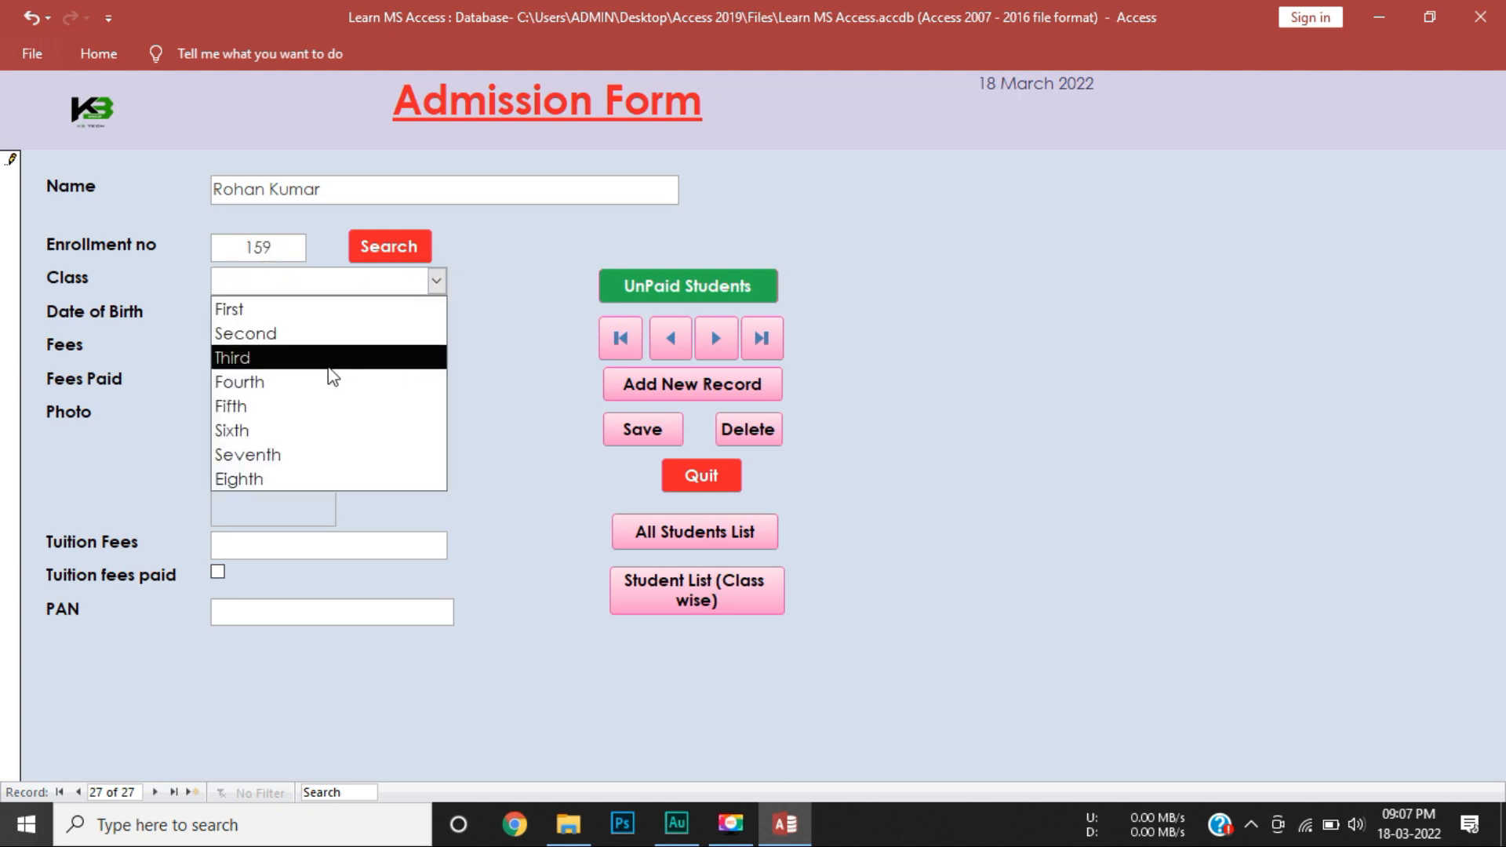
{"action": "left_click", "coordinate": [307, 431]}
{"action": "left_click", "coordinate": [310, 322]}
{"action": "type", "text": "06/06/2001"}
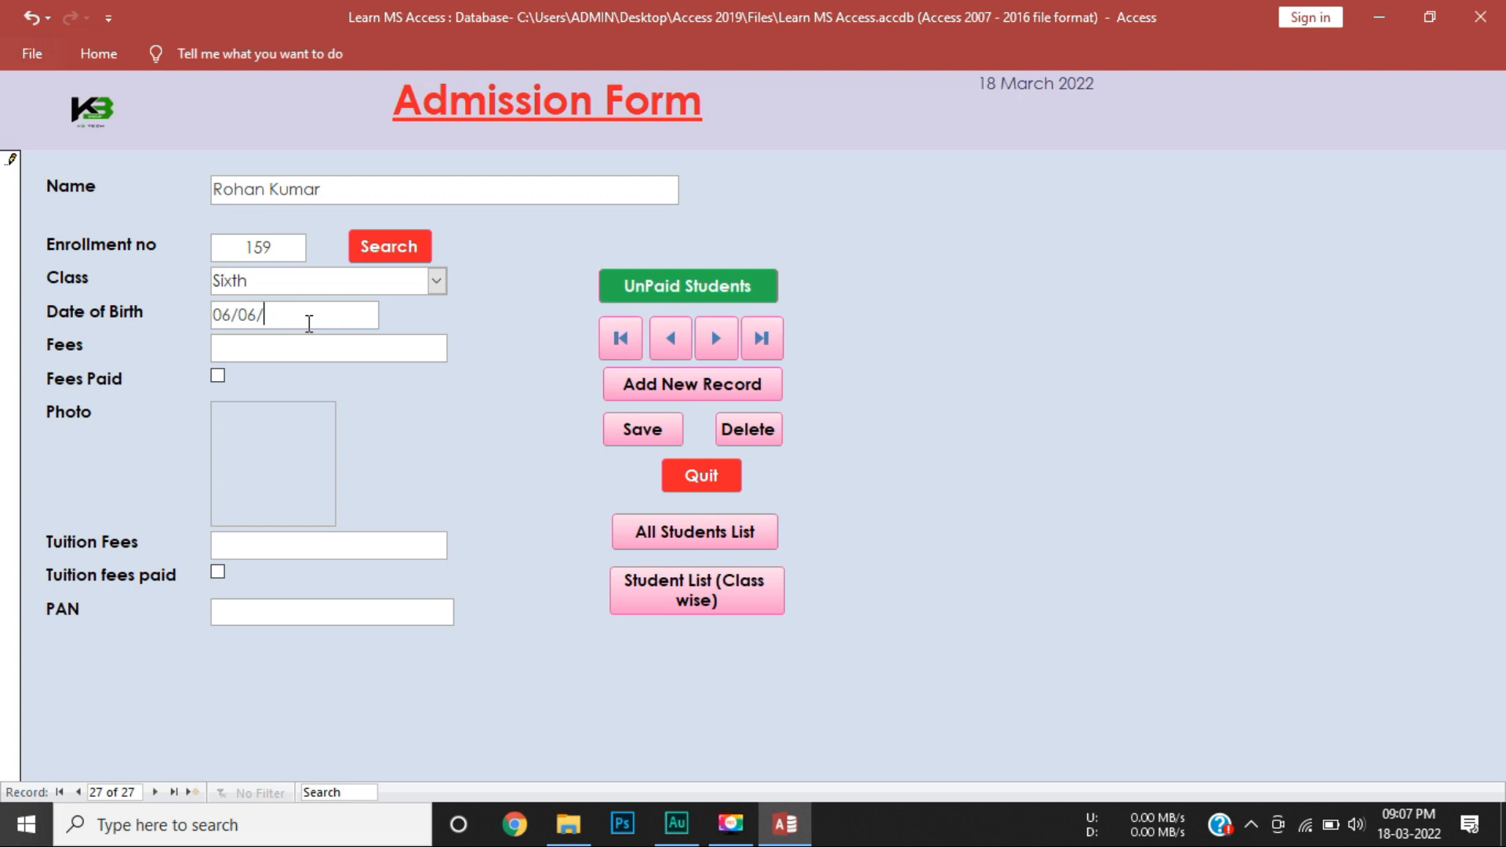
{"action": "left_click", "coordinate": [296, 346]}
{"action": "type", "text": "8500"}
{"action": "key", "text": "Tab"}
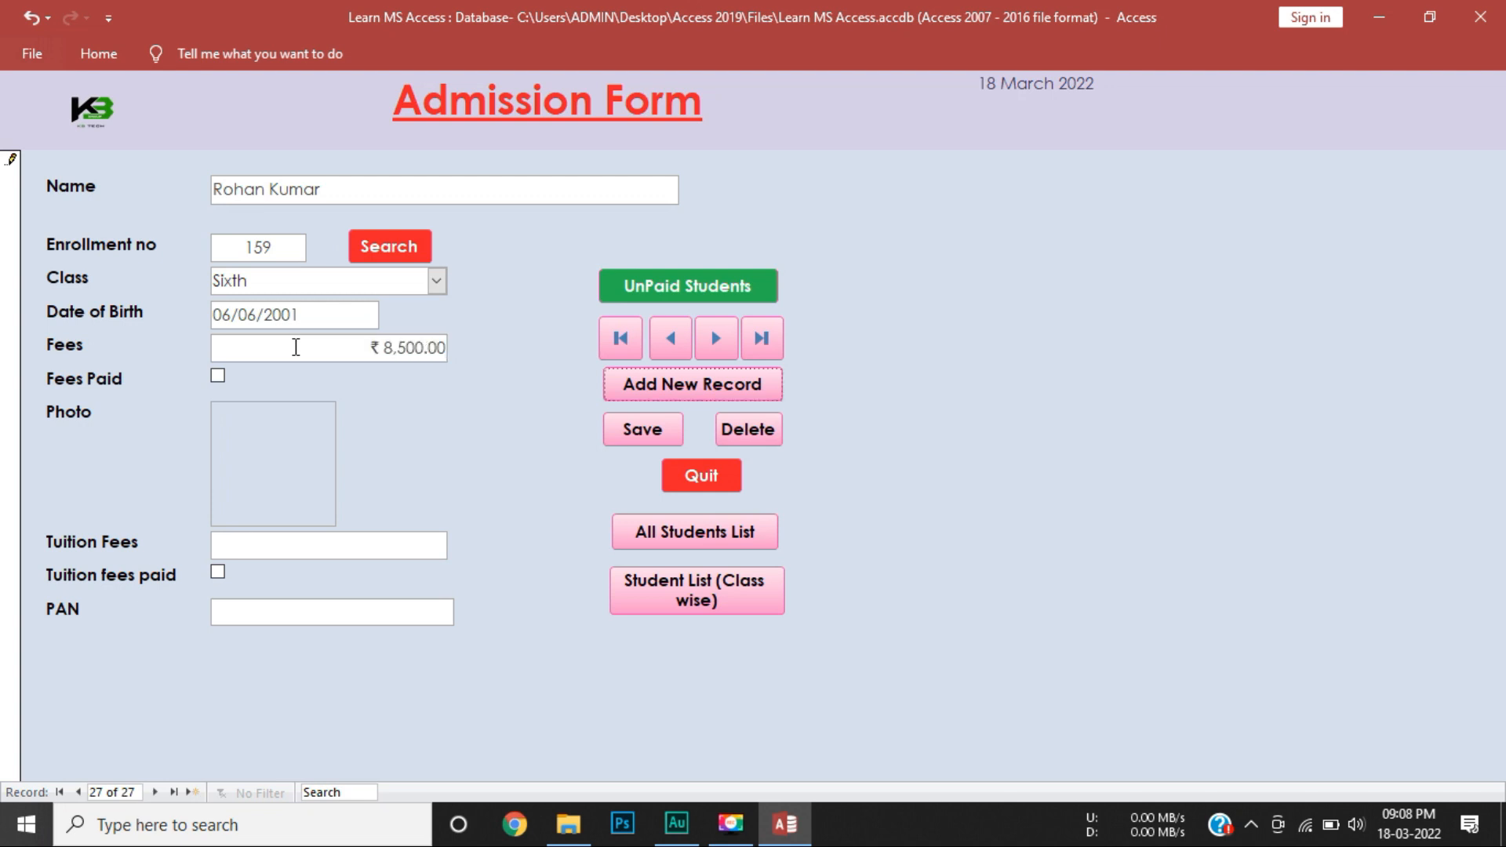
{"action": "key", "text": "Return"}
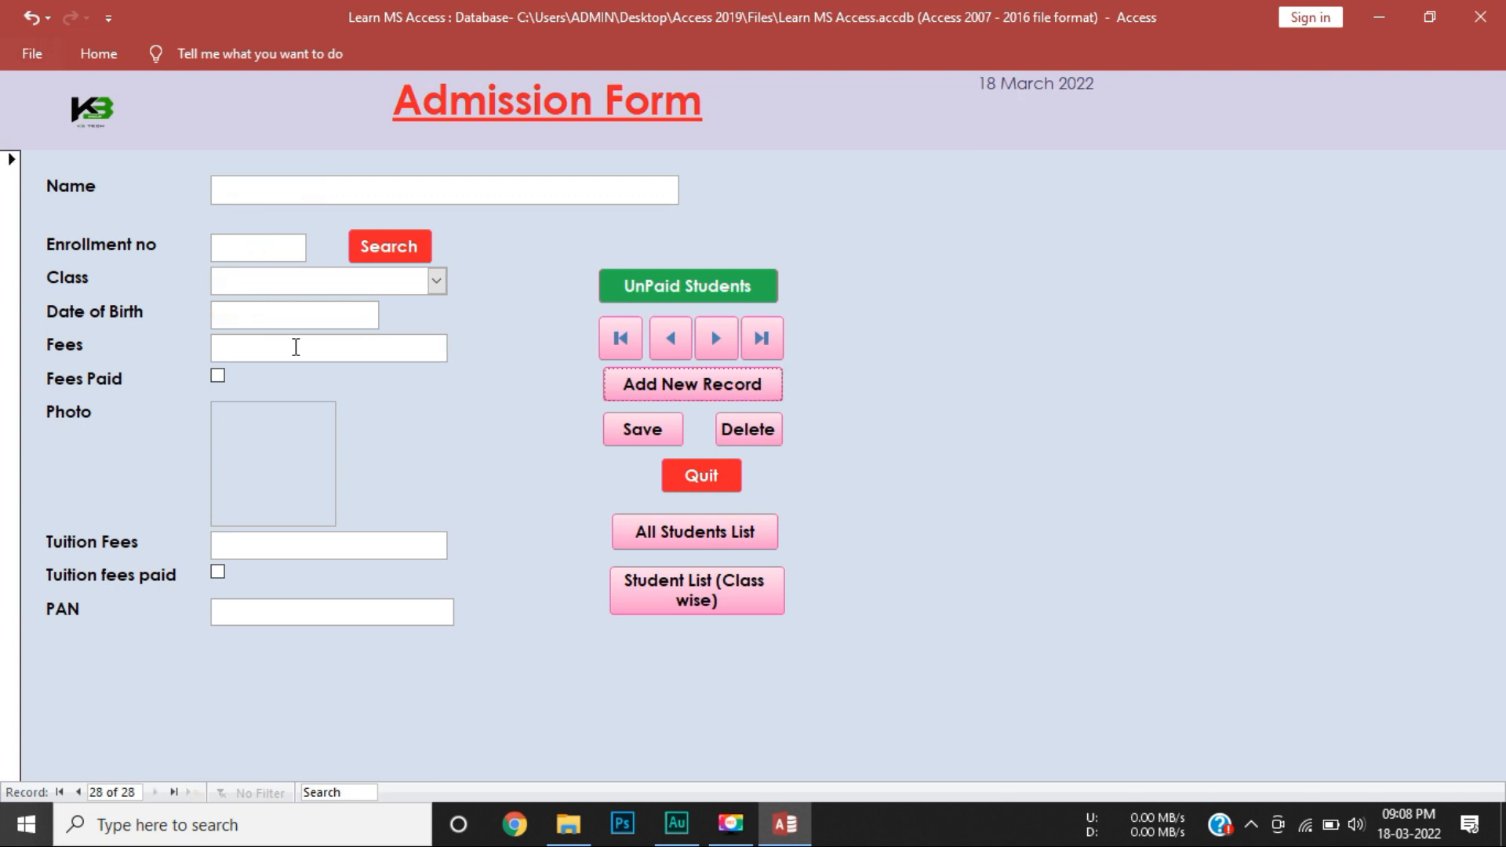
Mark fees paid, add tuition 1500 as paid, enter the PAN, save, and start a new record.
{"action": "left_click", "coordinate": [669, 339]}
{"action": "left_click", "coordinate": [219, 376]}
{"action": "left_click", "coordinate": [322, 547]}
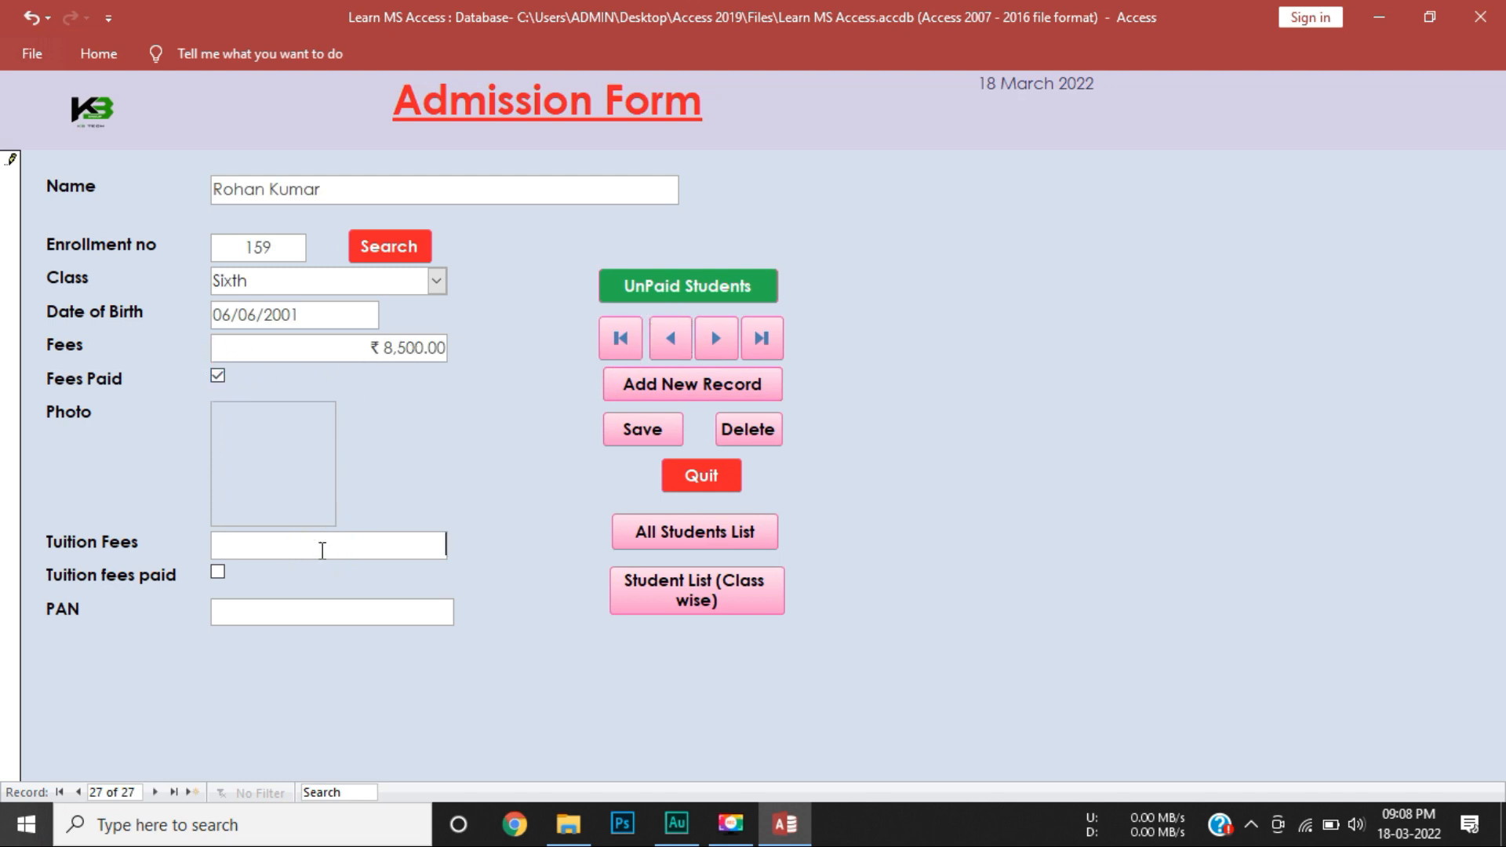
{"action": "type", "text": "1500"}
{"action": "key", "text": "Tab"}
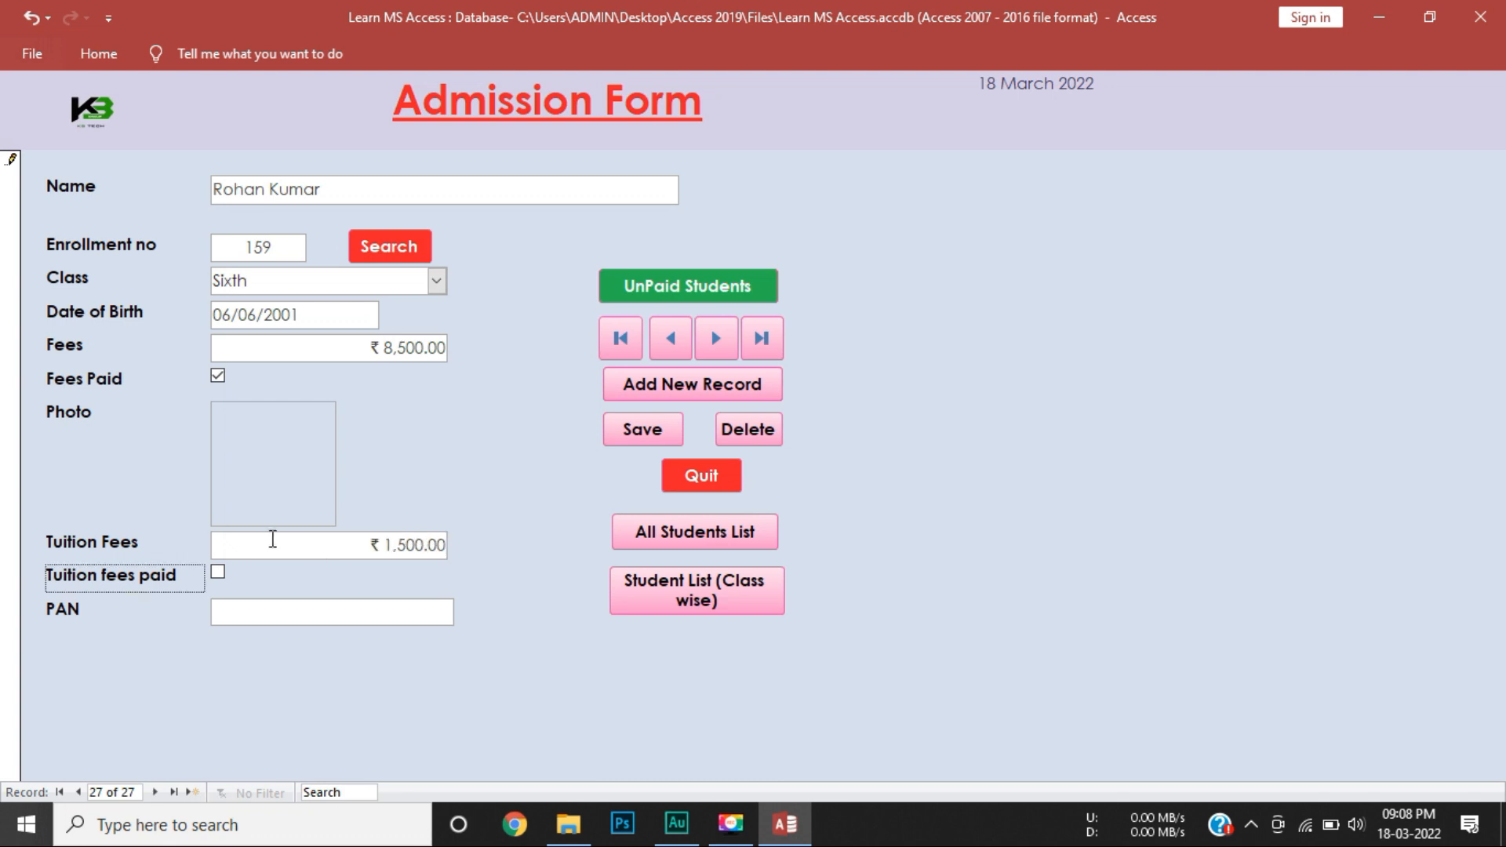
{"action": "key", "text": "Tab"}
{"action": "left_click", "coordinate": [272, 608]}
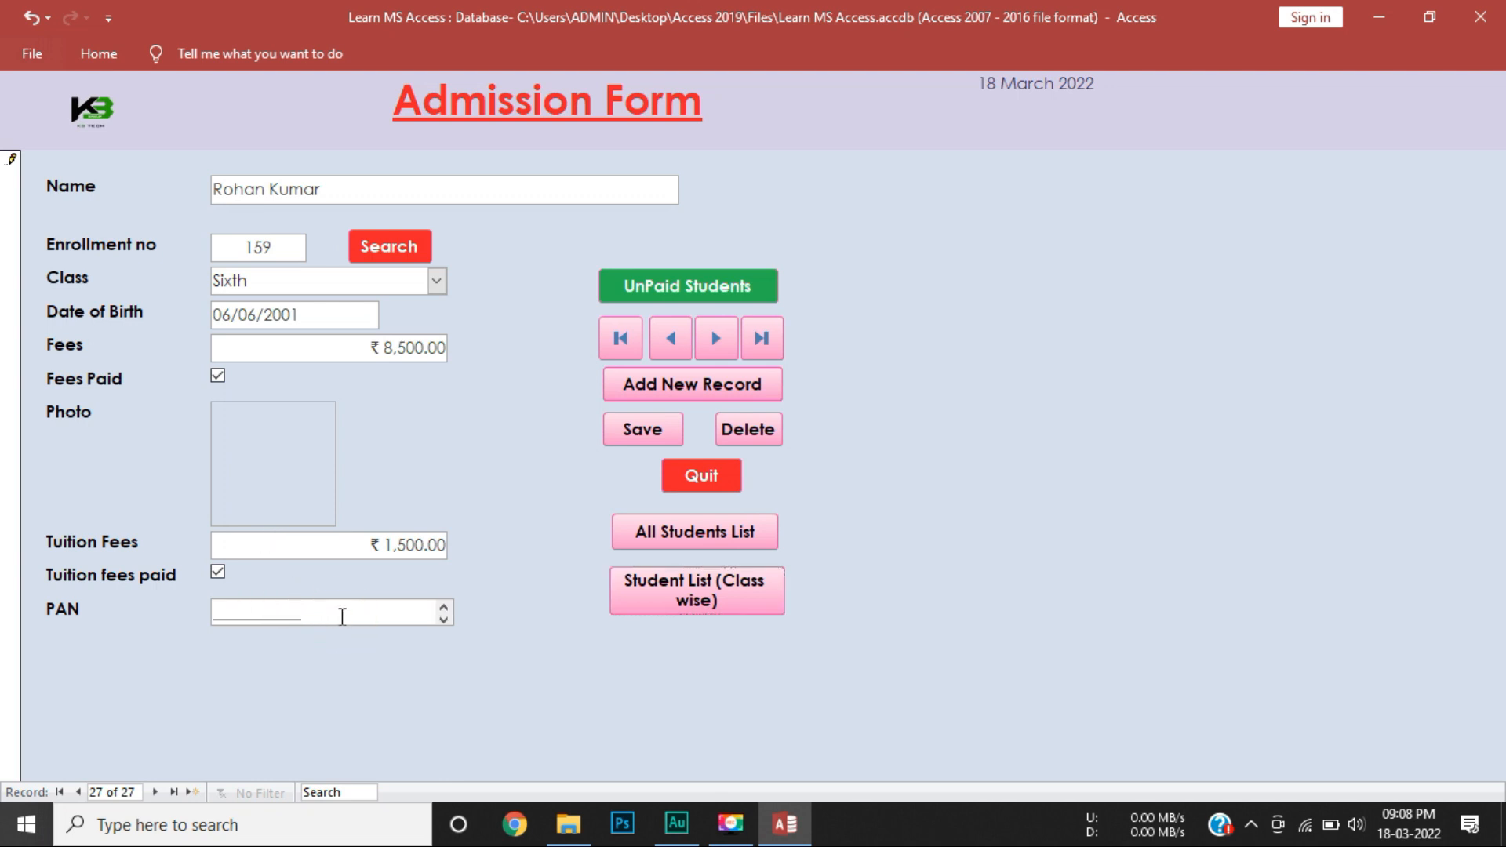
{"action": "key", "text": "Left"}
{"action": "key", "text": "Left"}
{"action": "key", "text": "Left"}
{"action": "key", "text": "Left"}
{"action": "key", "text": "Left"}
{"action": "key", "text": "Left"}
{"action": "key", "text": "Left"}
{"action": "key", "text": "Left"}
{"action": "key", "text": "Left"}
{"action": "key", "text": "Left"}
{"action": "type", "text": "SFJKS8579Y"}
{"action": "left_click", "coordinate": [642, 444]}
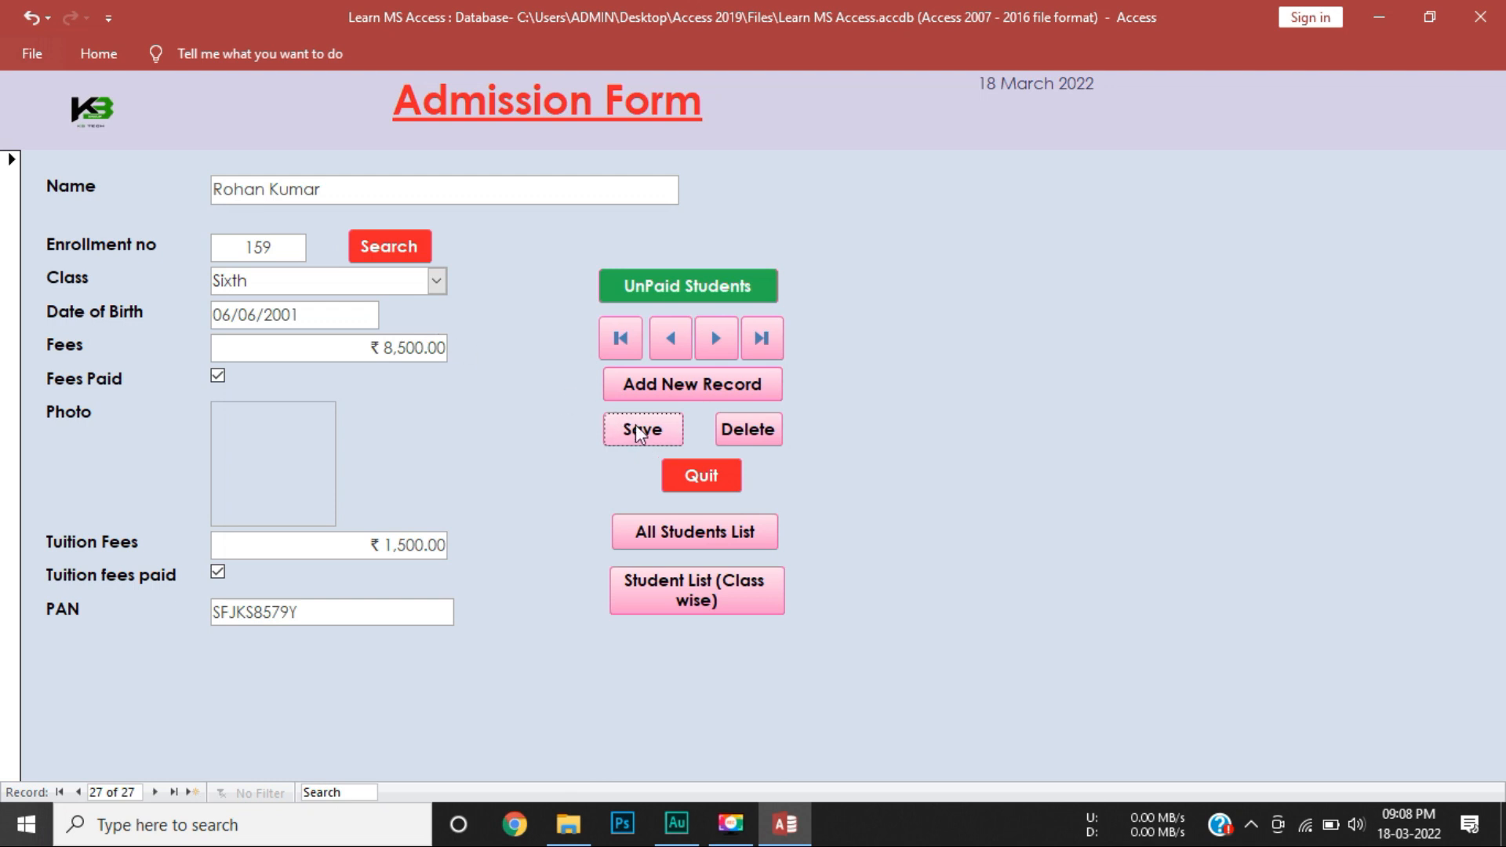
{"action": "left_click", "coordinate": [642, 385]}
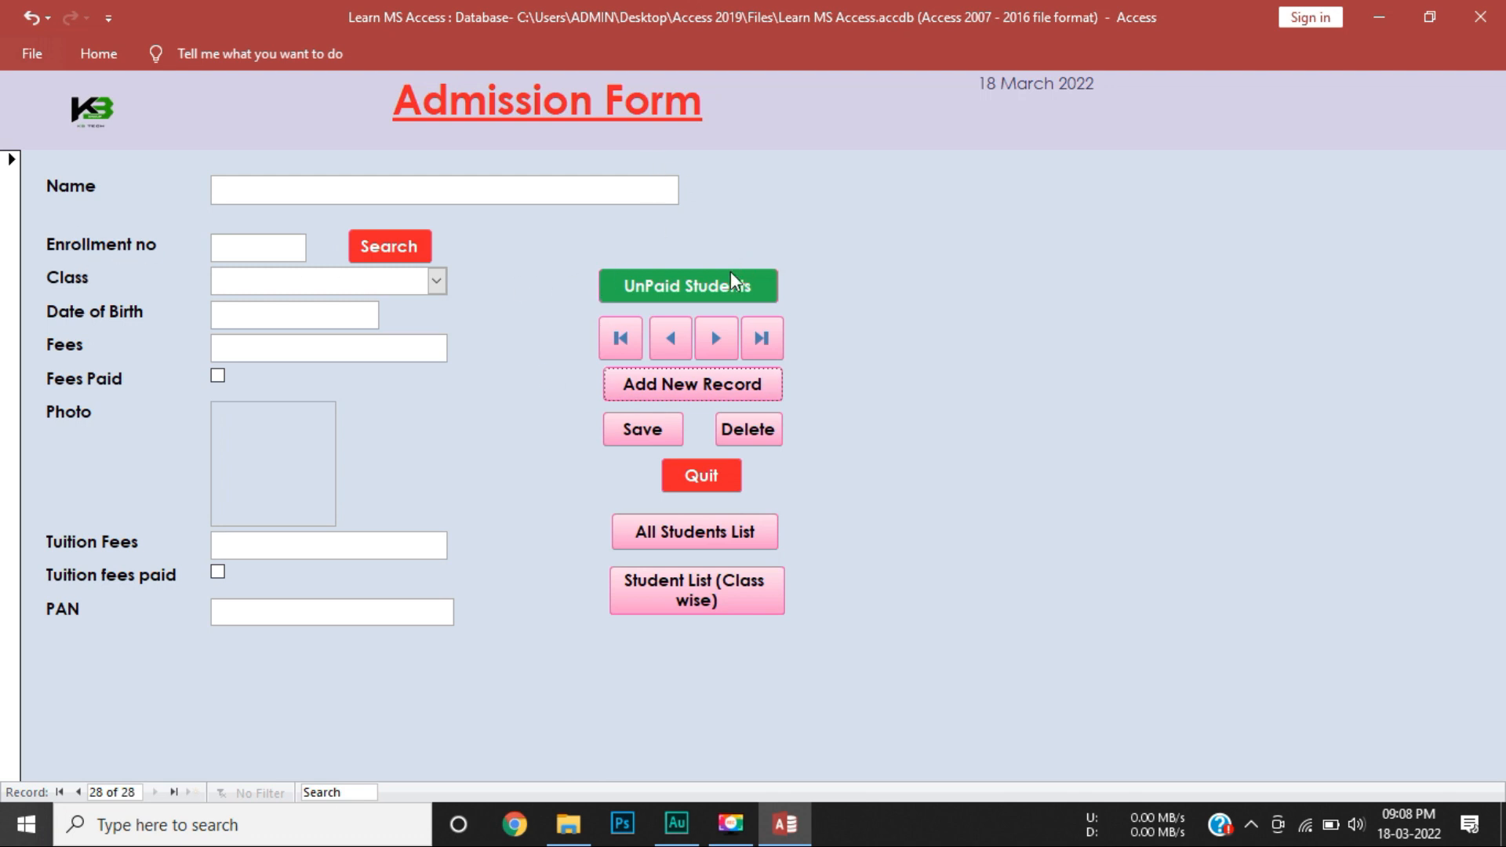
{"action": "left_click", "coordinate": [720, 291]}
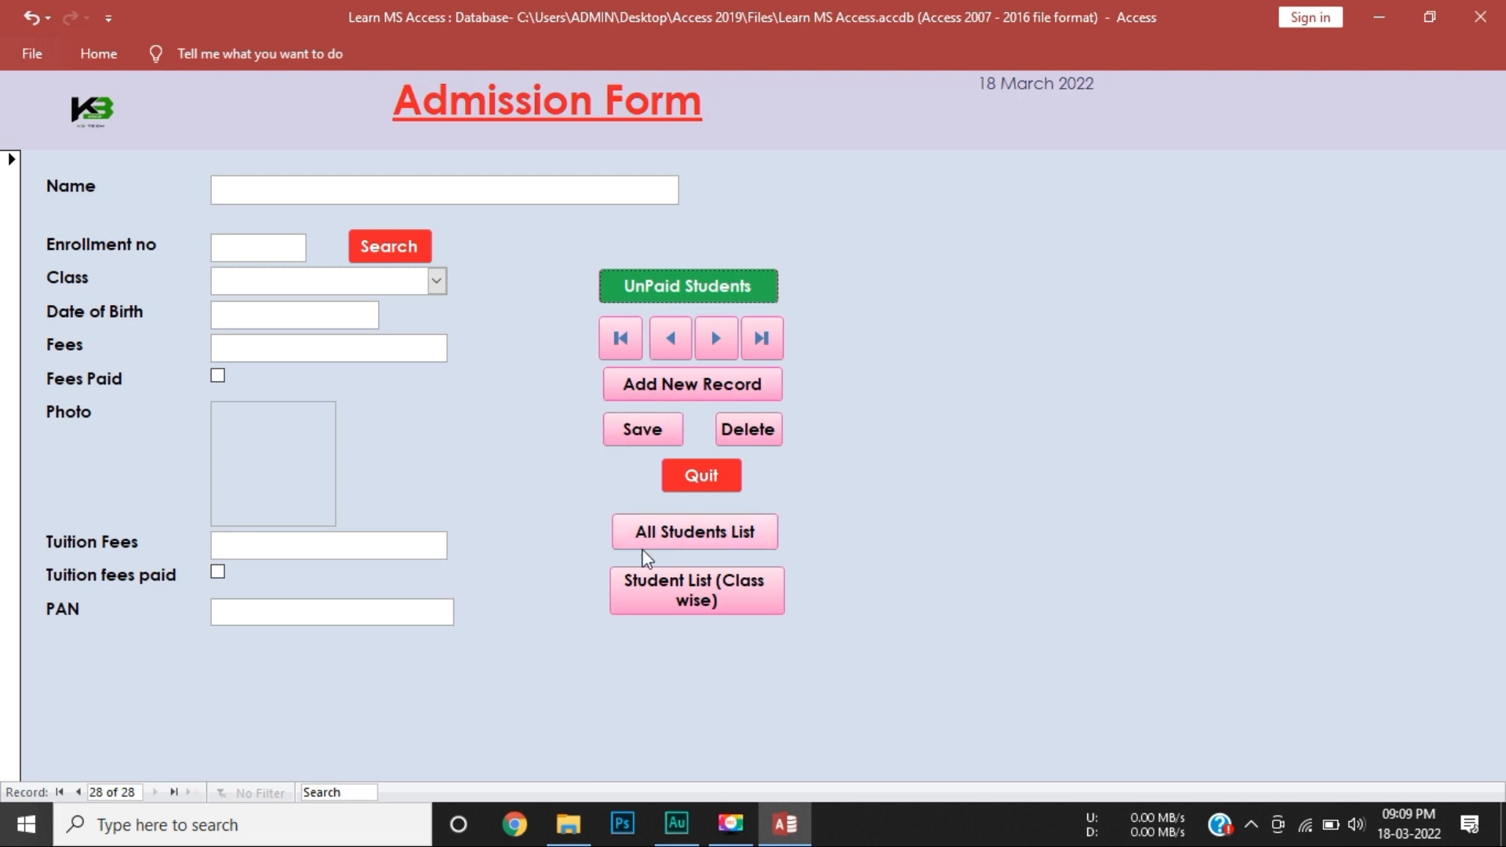
{"action": "left_click", "coordinate": [657, 530]}
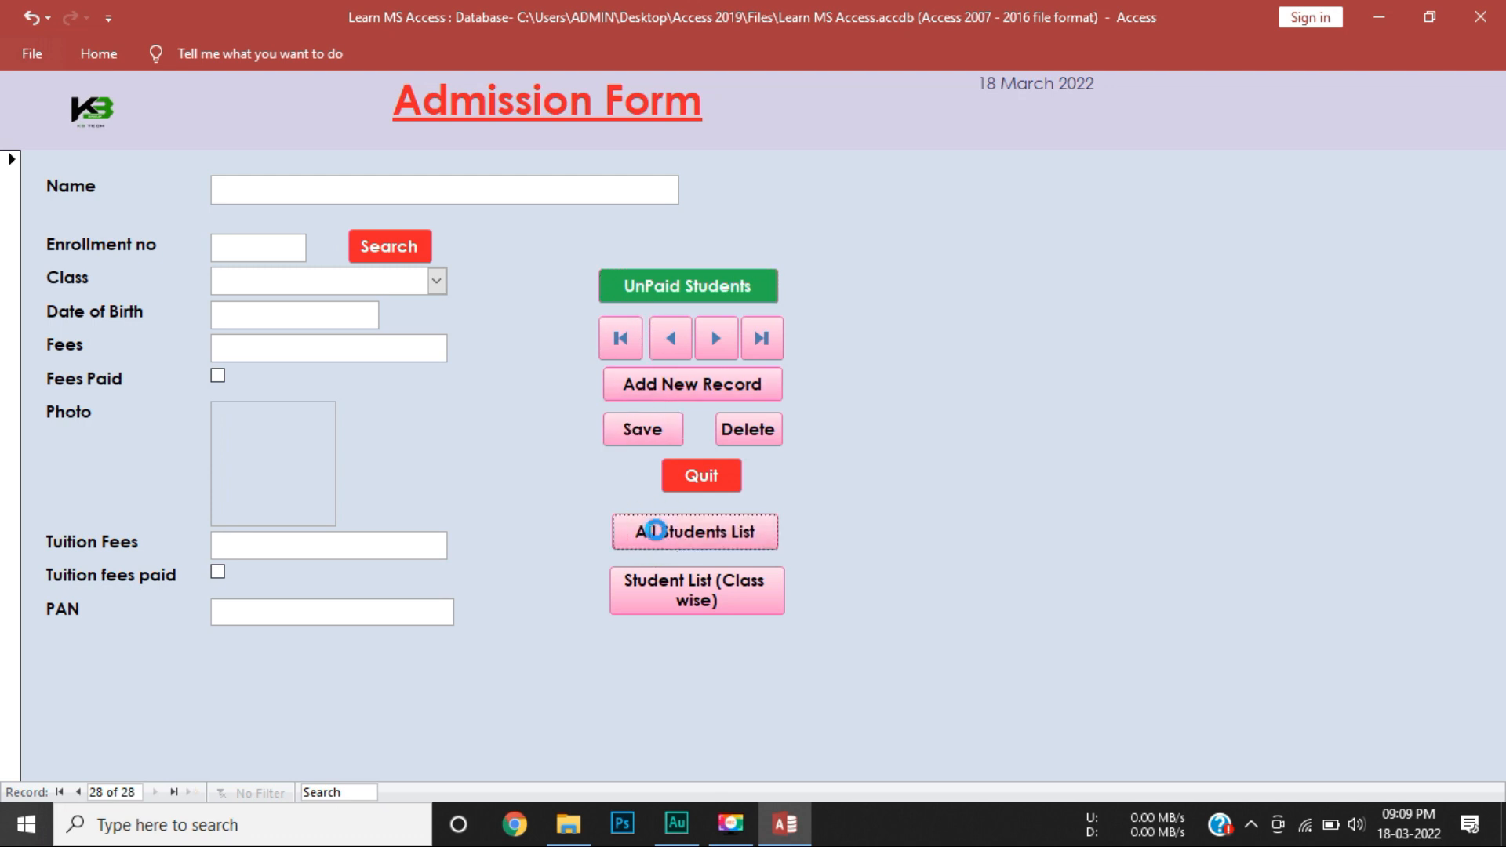
{"action": "scroll", "coordinate": [655, 531], "scroll_direction": "down", "scroll_amount": 5}
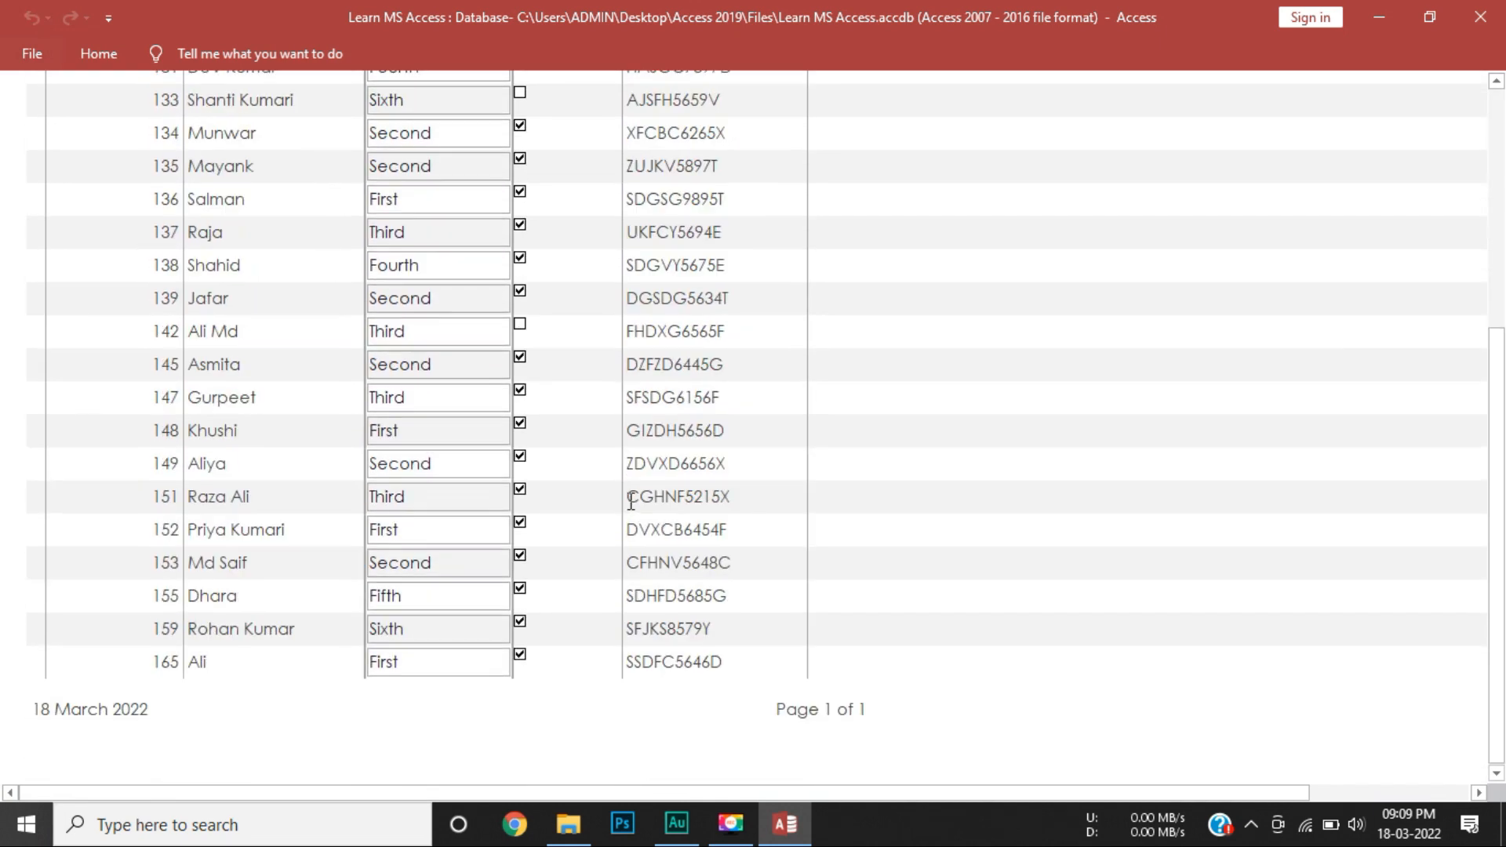
{"action": "scroll", "coordinate": [631, 502], "scroll_direction": "up", "scroll_amount": 5}
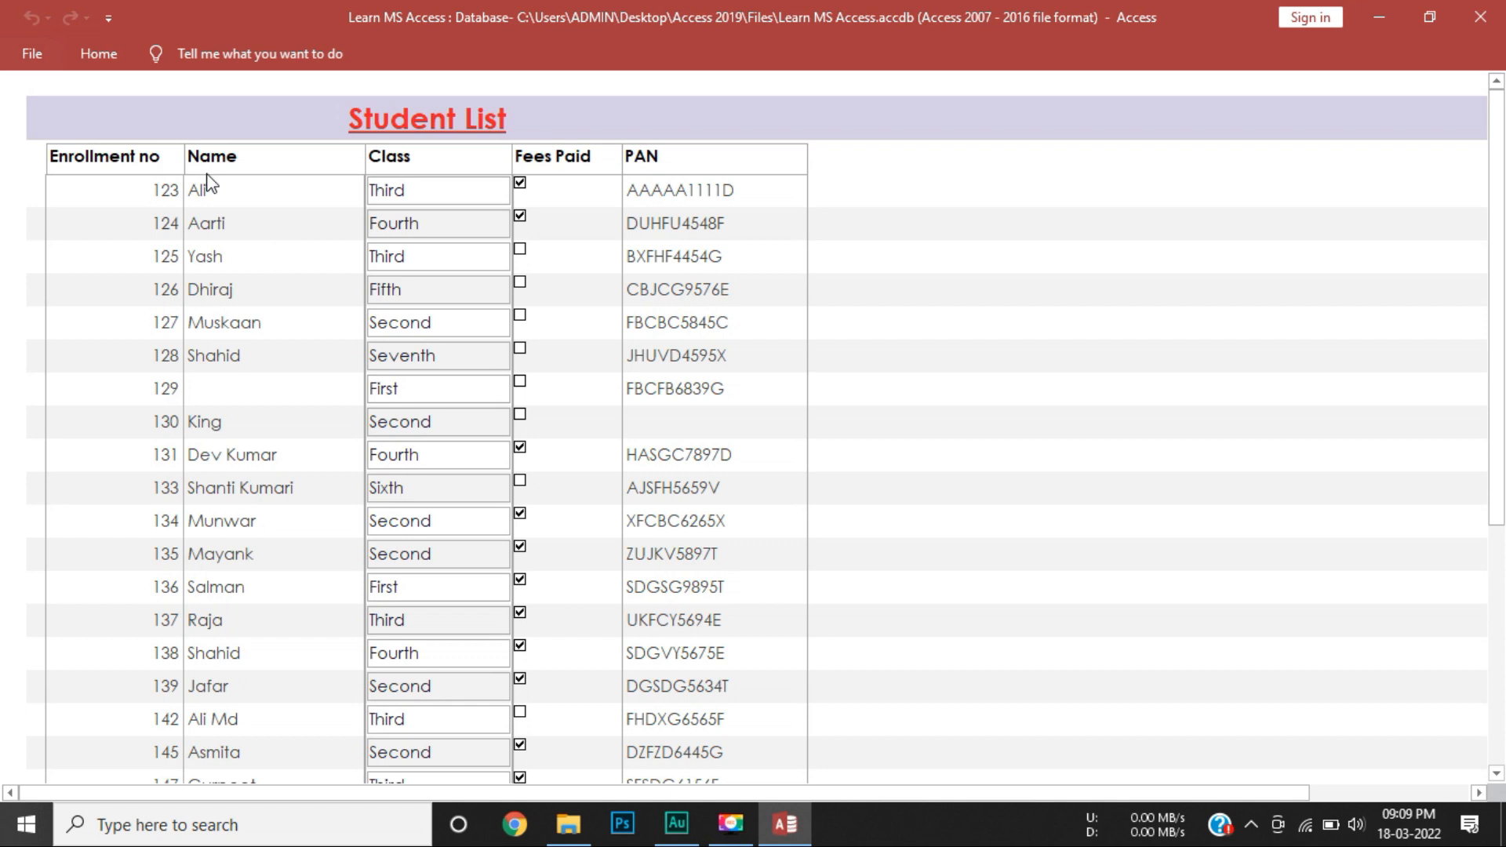
{"action": "scroll", "coordinate": [210, 188], "scroll_direction": "down", "scroll_amount": 5}
{"action": "scroll", "coordinate": [280, 330], "scroll_direction": "up", "scroll_amount": 5}
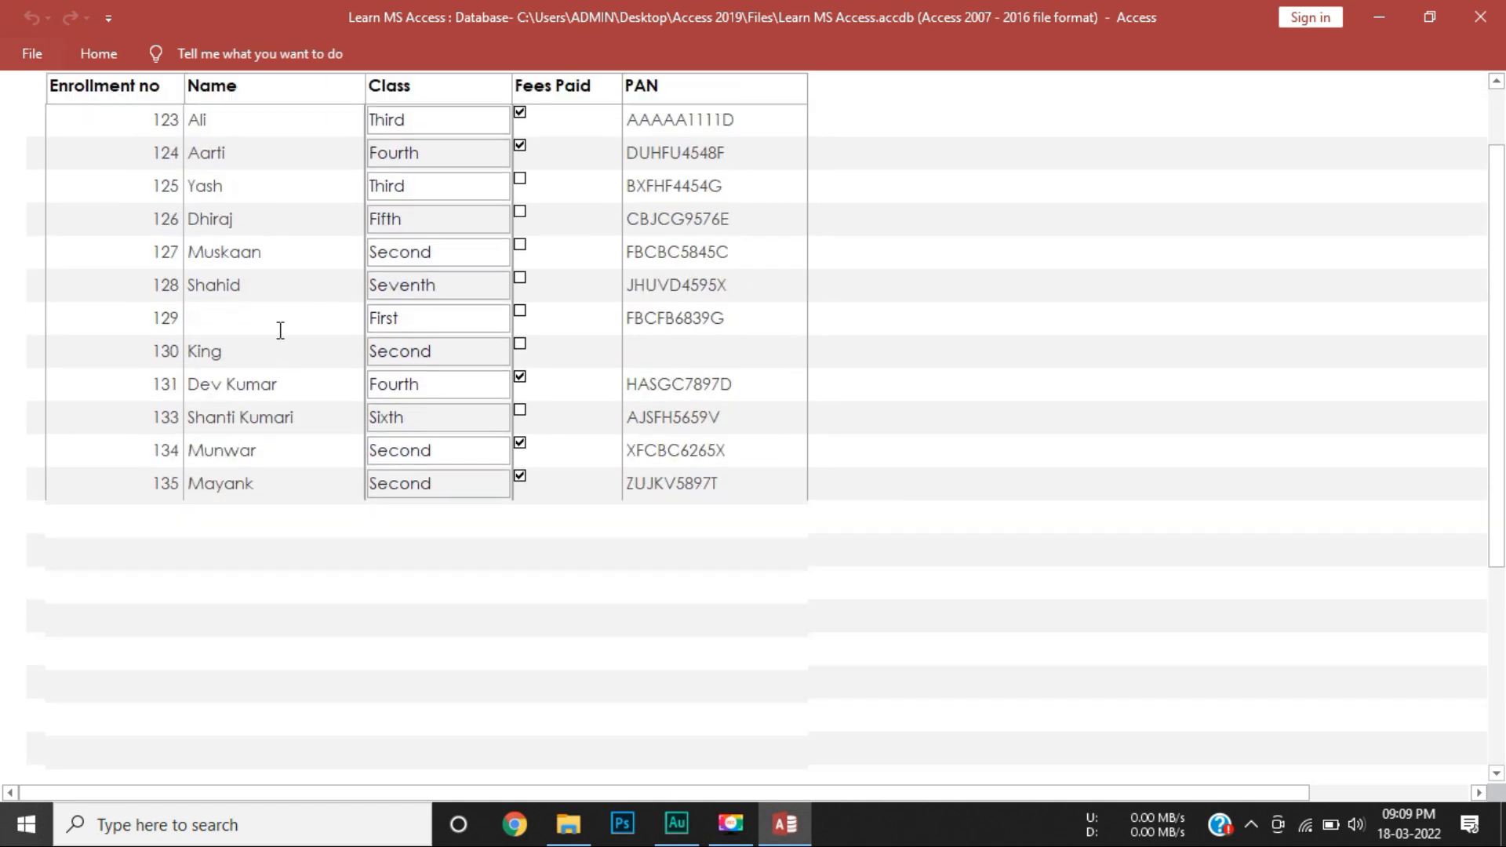
{"action": "scroll", "coordinate": [280, 330], "scroll_direction": "up", "scroll_amount": 1}
{"action": "key", "text": "ctrl+w"}
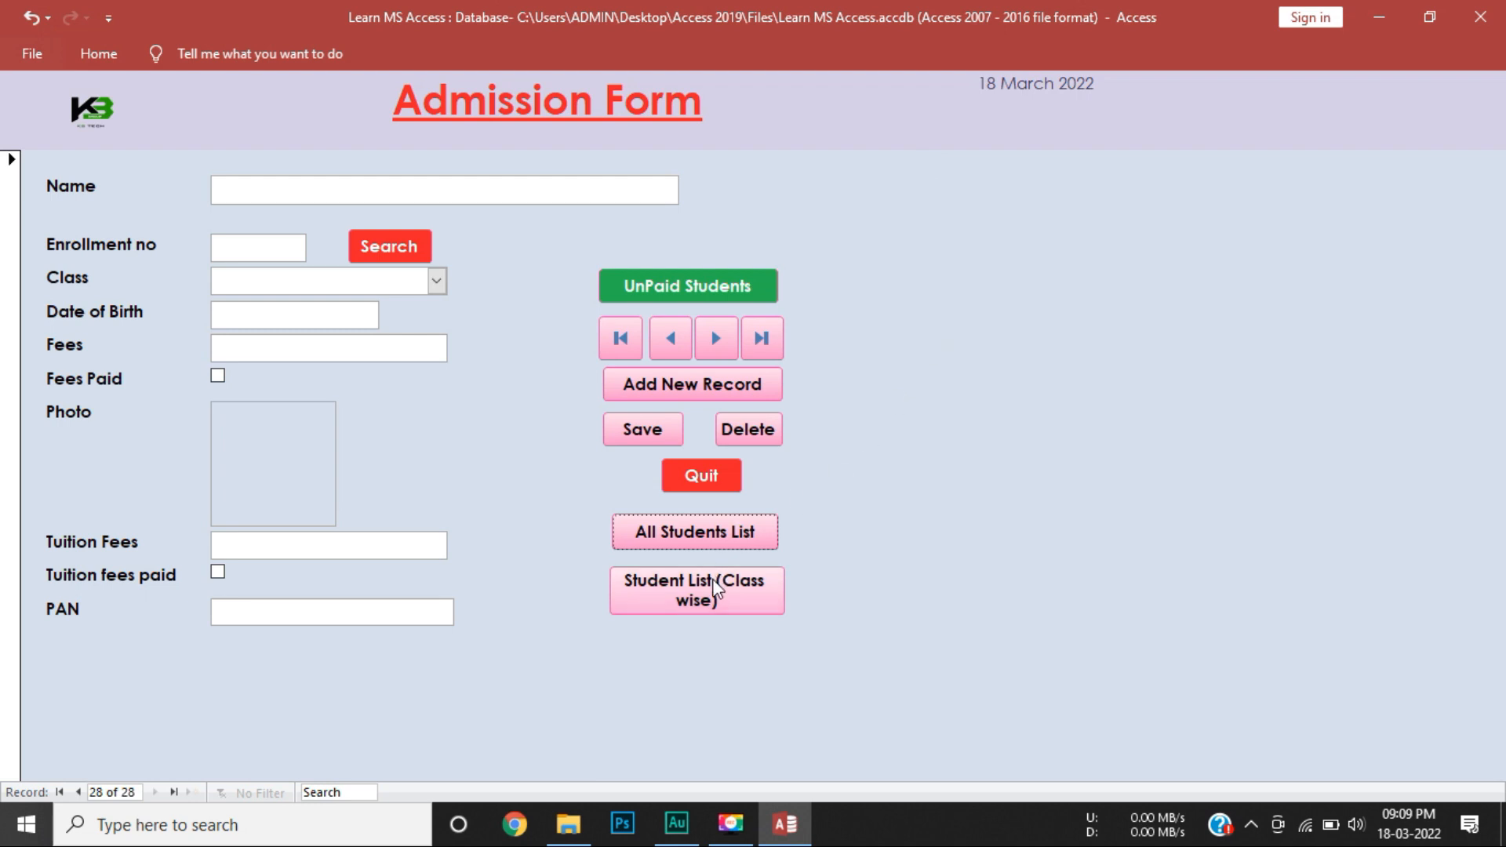
{"action": "left_click", "coordinate": [715, 593]}
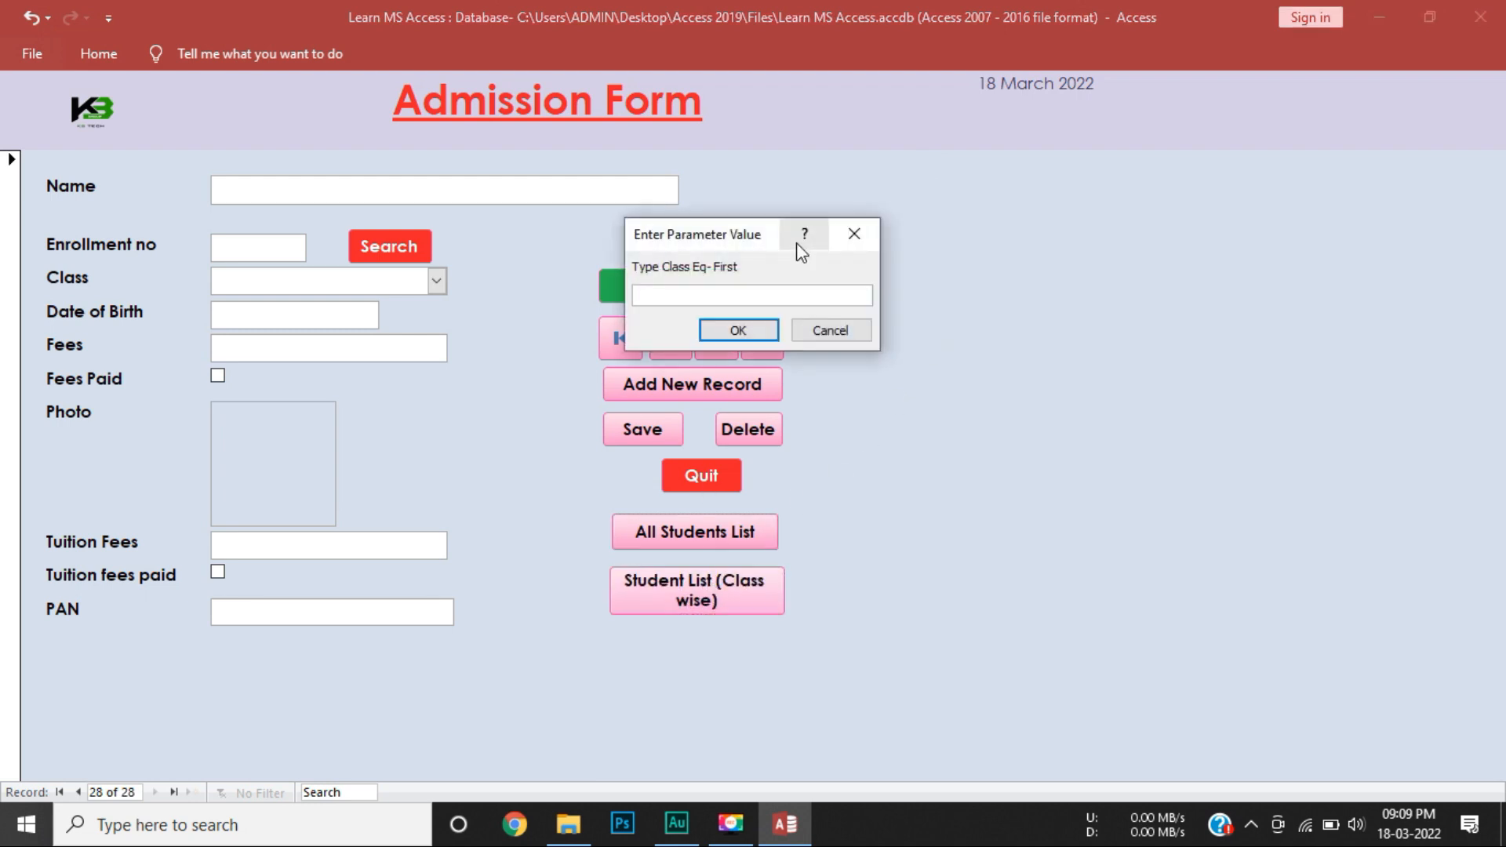
{"action": "type", "text": "Second"}
{"action": "key", "text": "Return"}
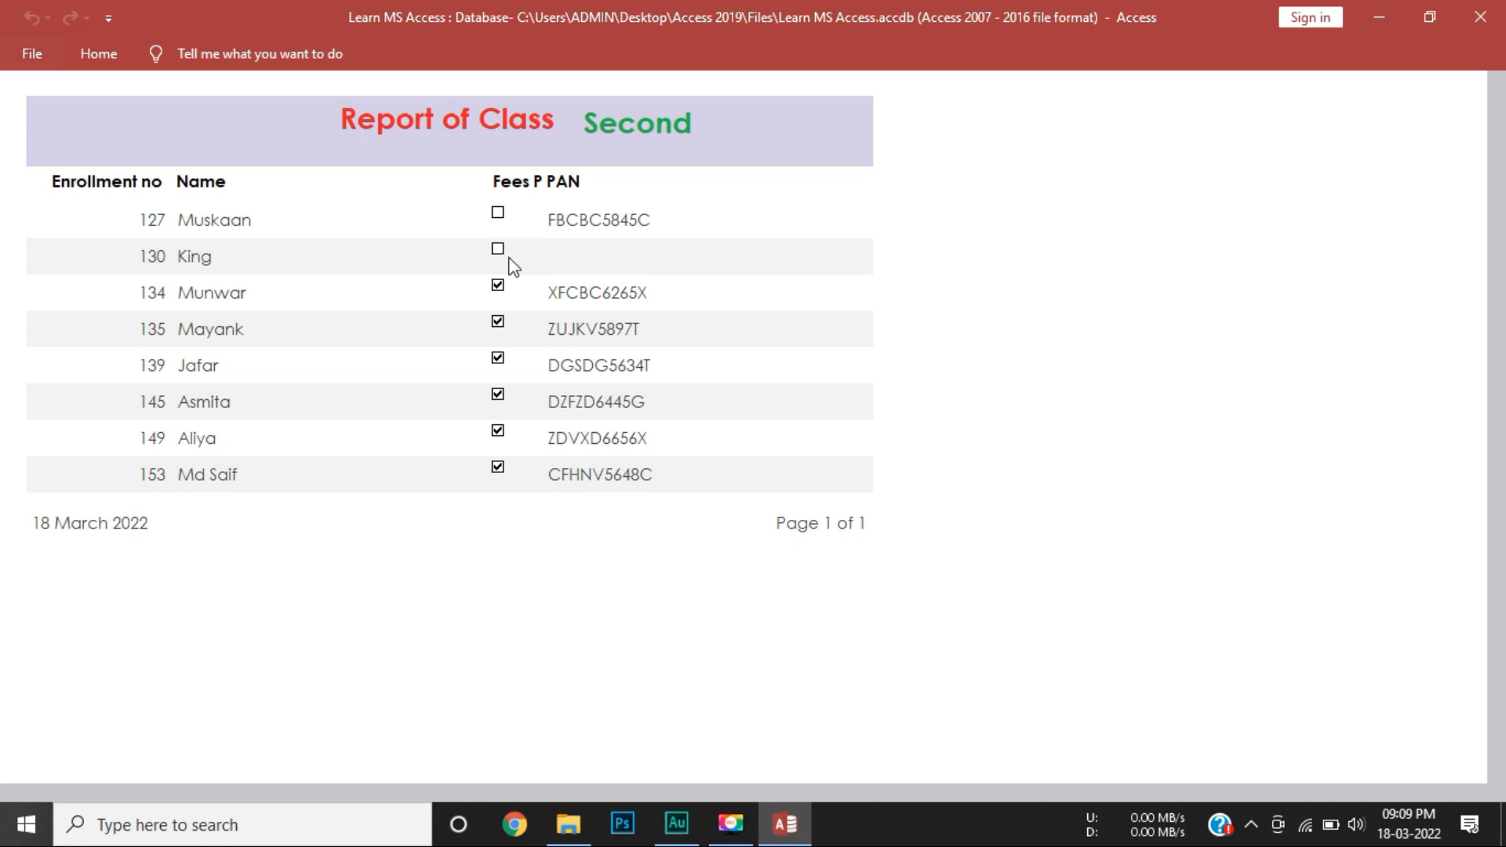
{"action": "key", "text": "ctrl+w"}
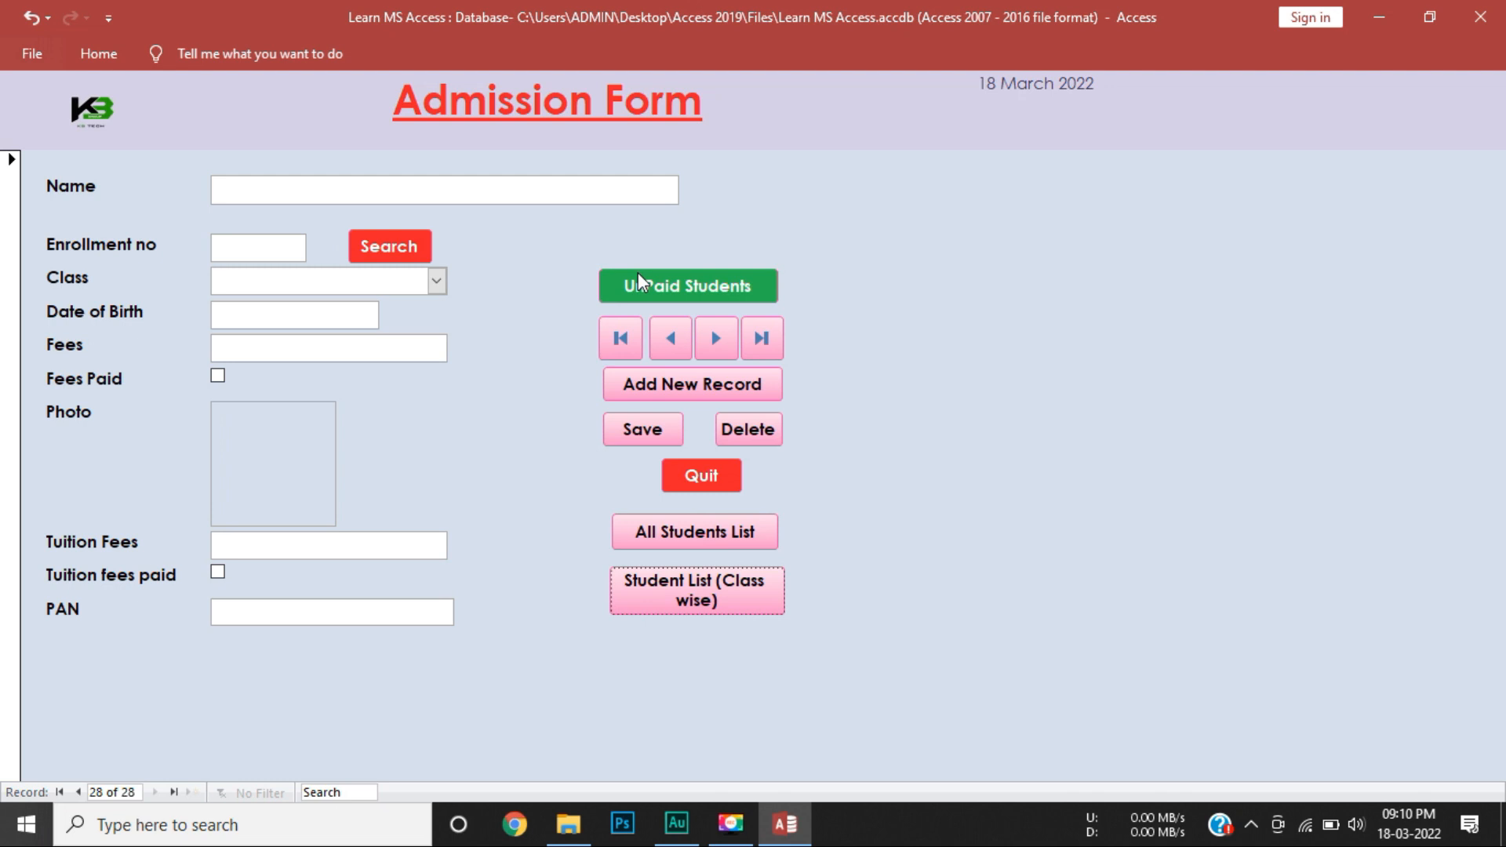
On a new record, enter the student's name, enrollment 161, class Third and birth date 01/01/2005.
{"action": "left_click", "coordinate": [648, 389]}
{"action": "left_click", "coordinate": [387, 199]}
{"action": "type", "text": "Himanshu"}
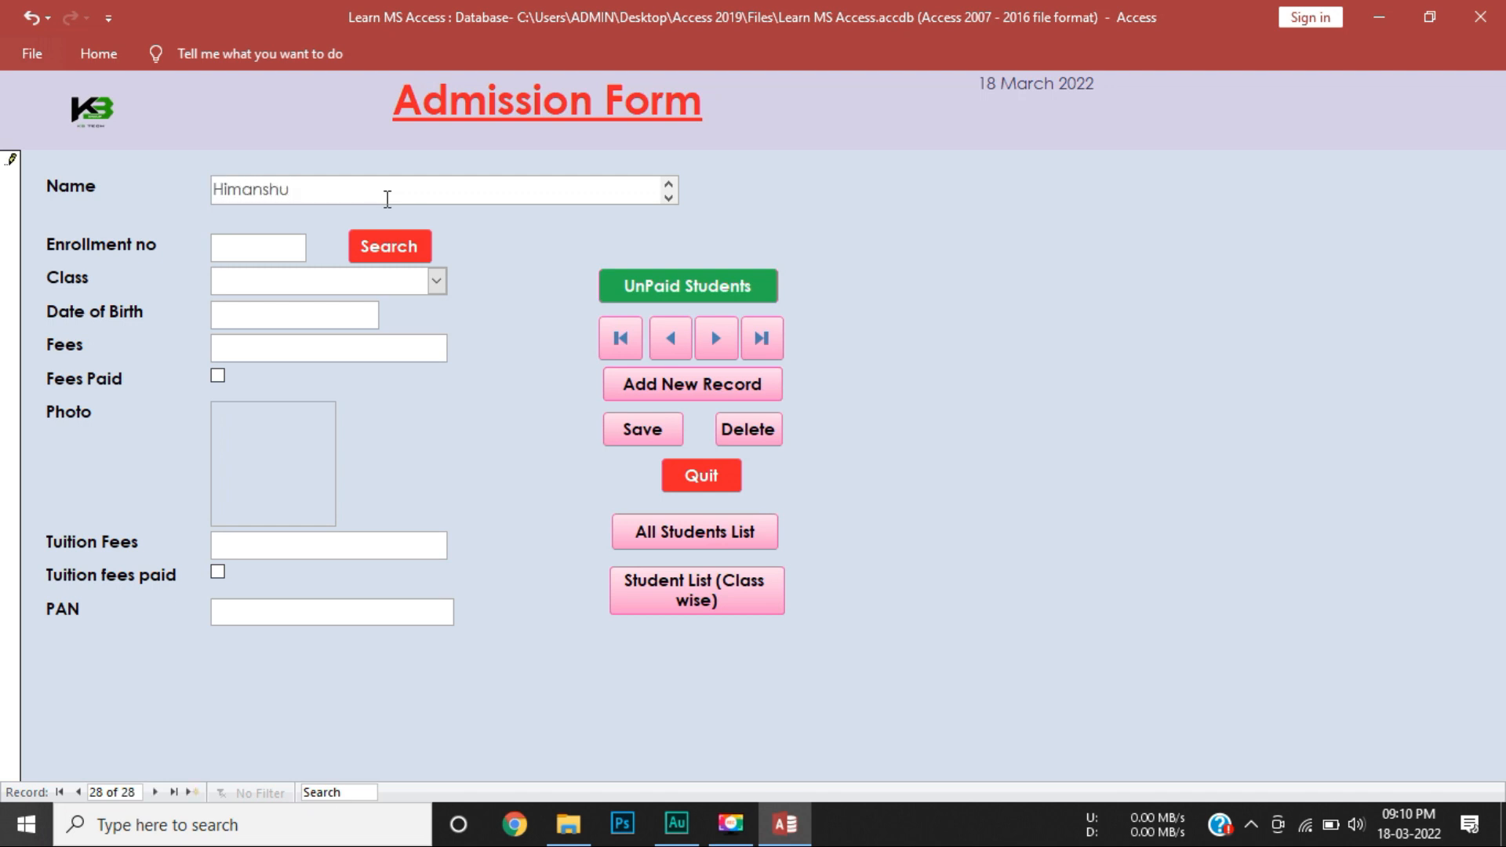
{"action": "left_click", "coordinate": [280, 253]}
{"action": "type", "text": "161"}
{"action": "left_click", "coordinate": [436, 281]}
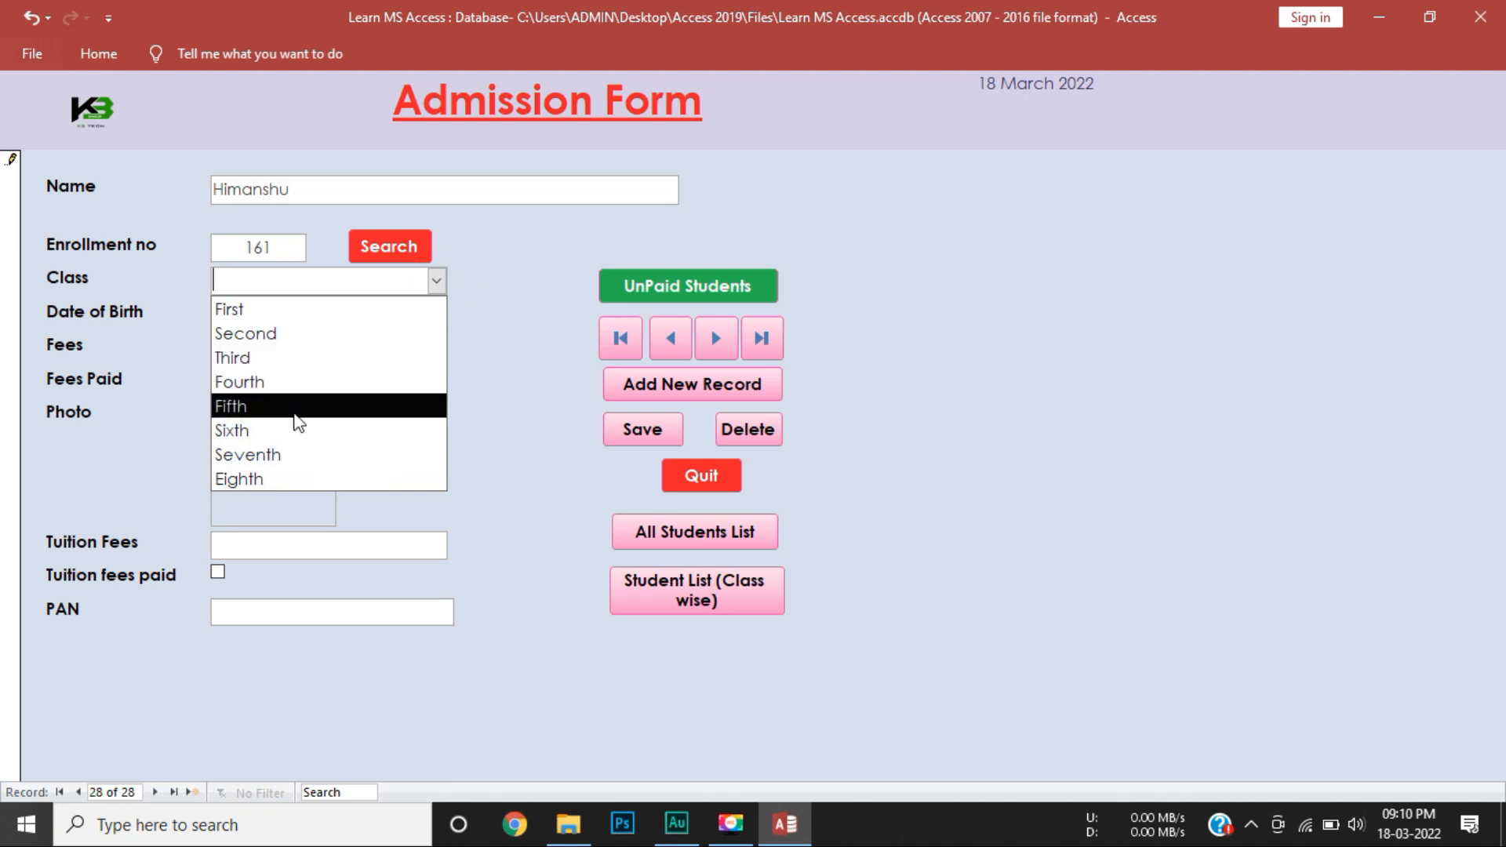
{"action": "left_click", "coordinate": [289, 356]}
{"action": "left_click", "coordinate": [315, 318]}
{"action": "type", "text": "01/01/2005"}
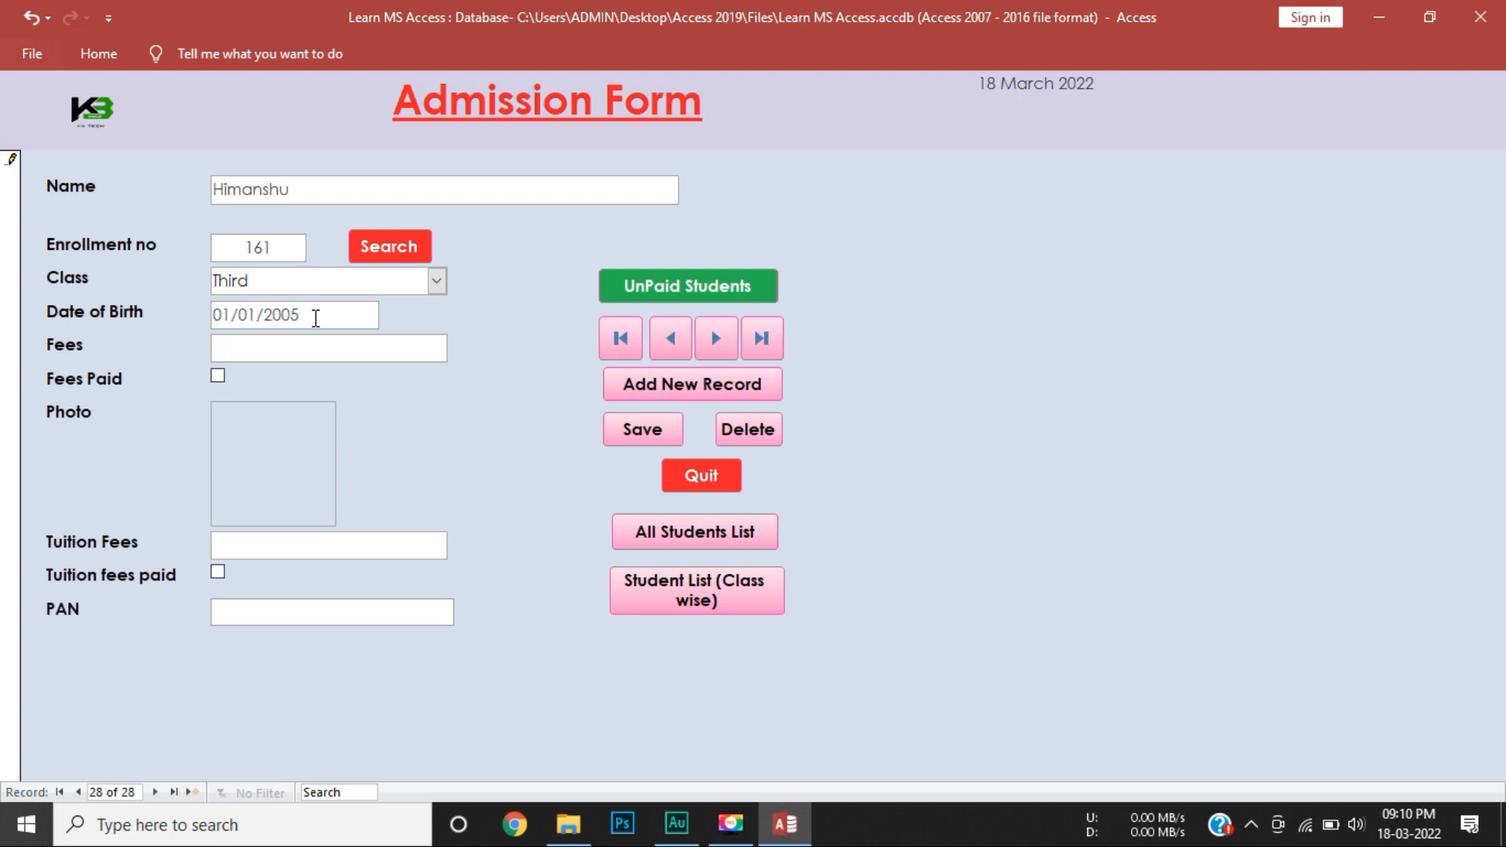
Enter fees 9500, tuition fees 1500 and the PAN, save, and add another record.
{"action": "left_click", "coordinate": [299, 345]}
{"action": "type", "text": "9500"}
{"action": "key", "text": "Tab"}
{"action": "left_click", "coordinate": [262, 548]}
{"action": "type", "text": "1500"}
{"action": "left_click", "coordinate": [314, 608]}
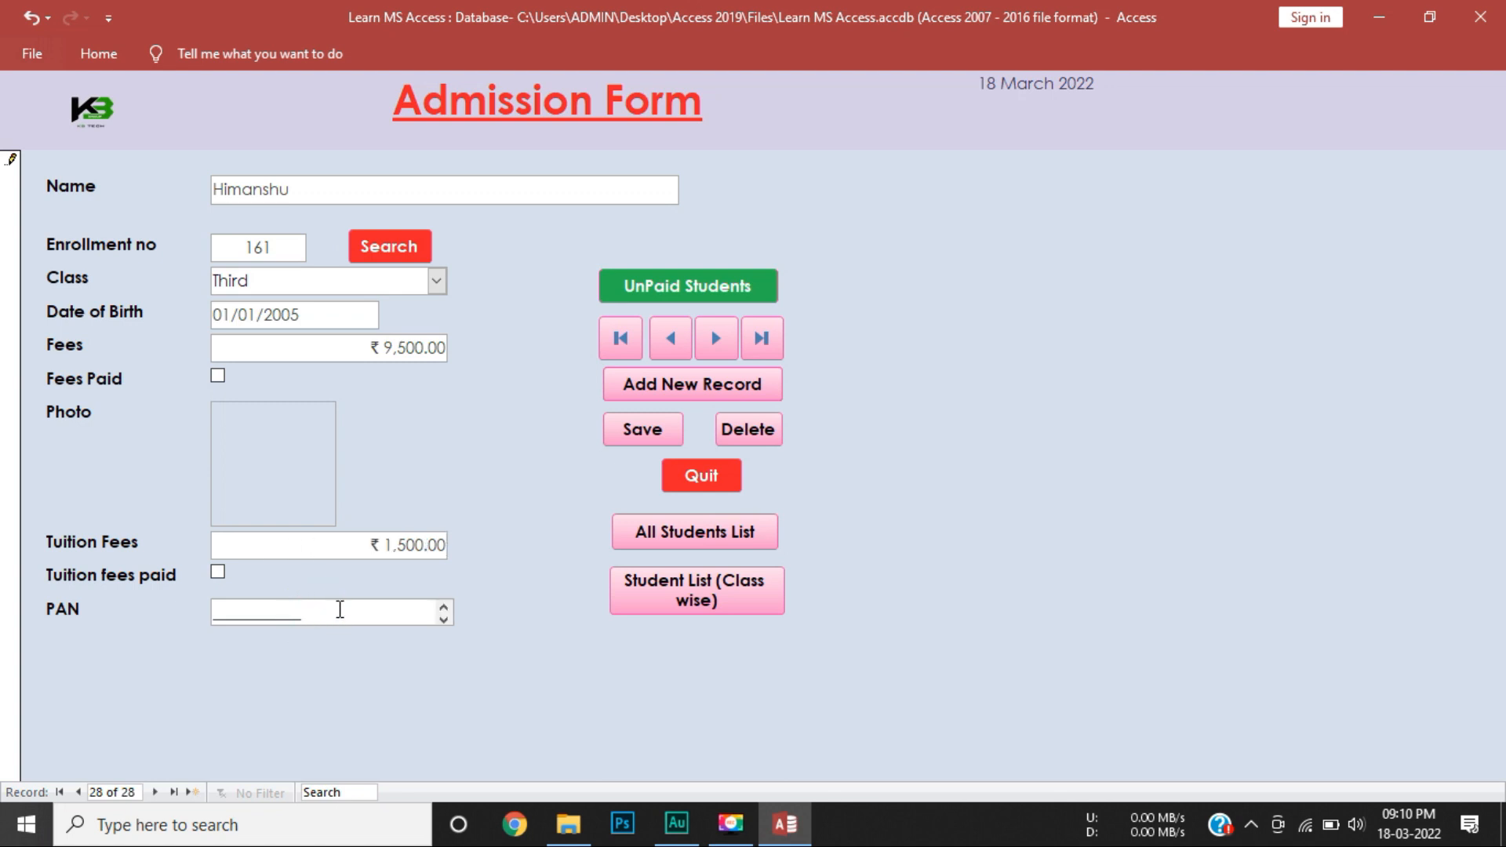
{"action": "type", "text": "ASFSD4534S"}
{"action": "left_click", "coordinate": [657, 439]}
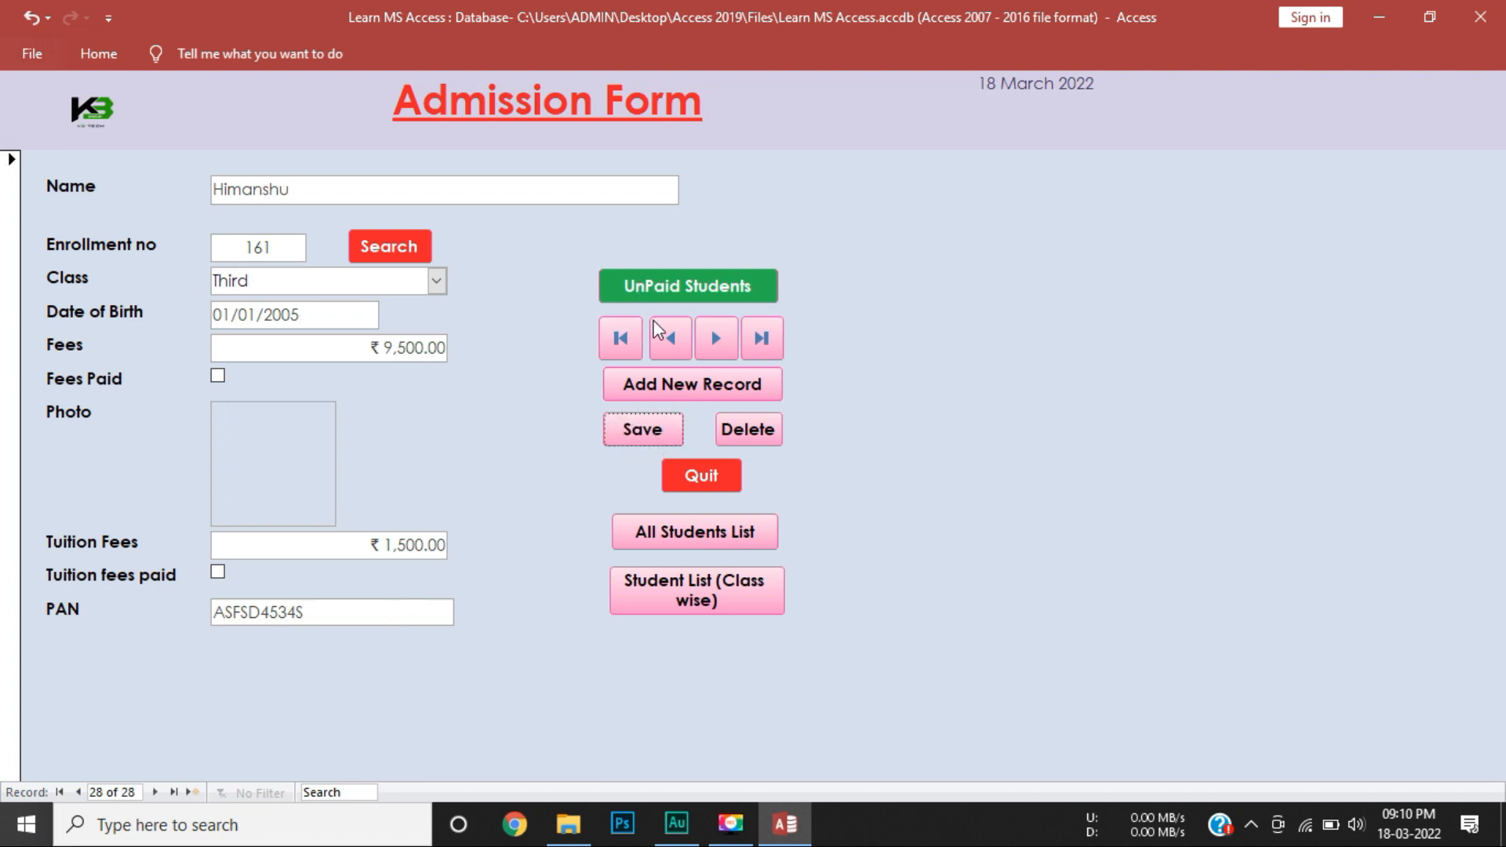
{"action": "left_click", "coordinate": [665, 383]}
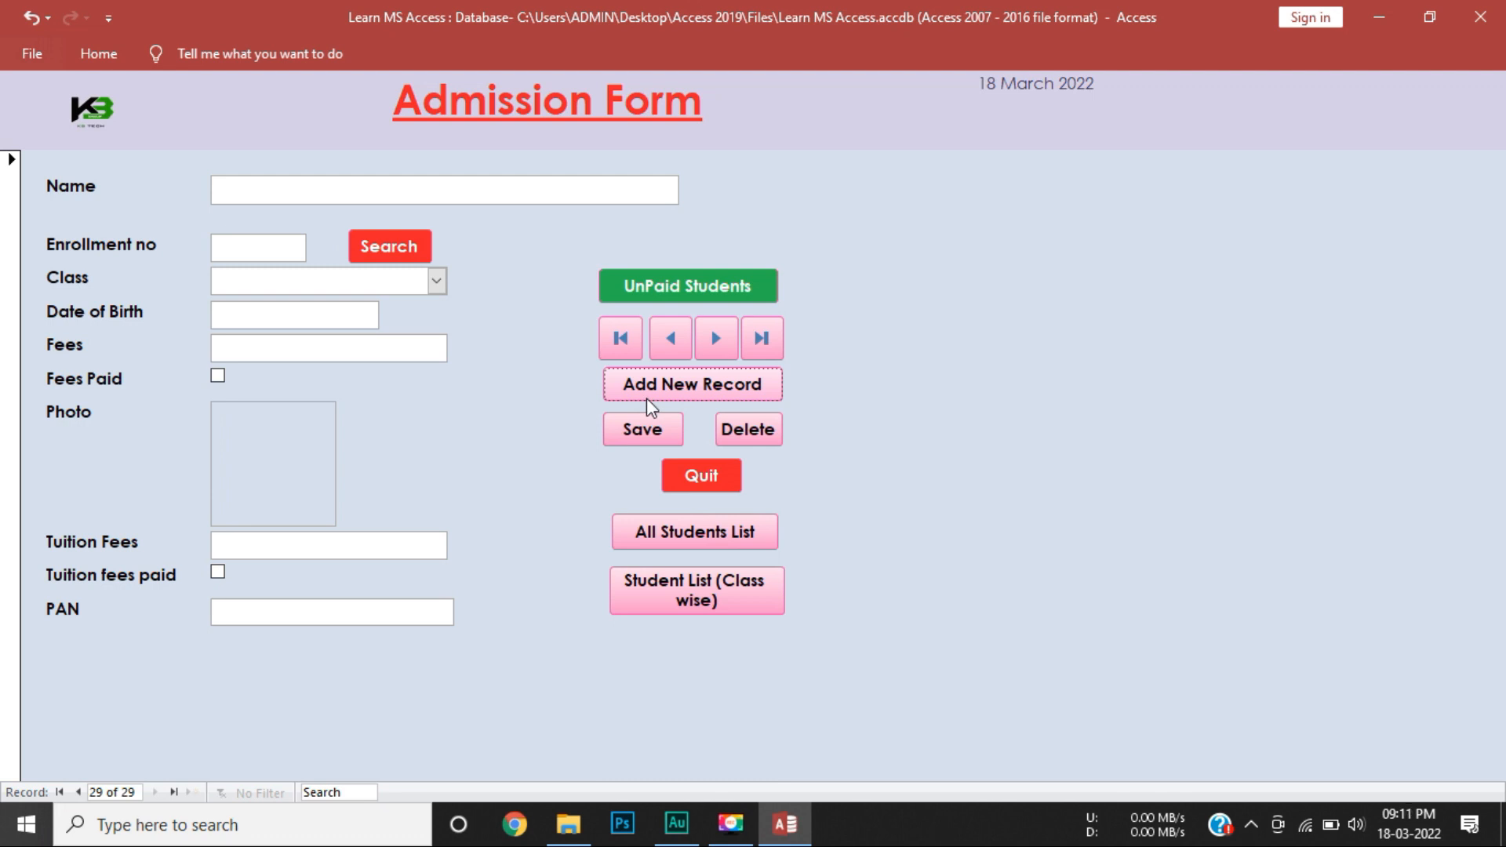
Step back through the records one by one, then jump to the first and last records.
{"action": "left_click", "coordinate": [669, 359]}
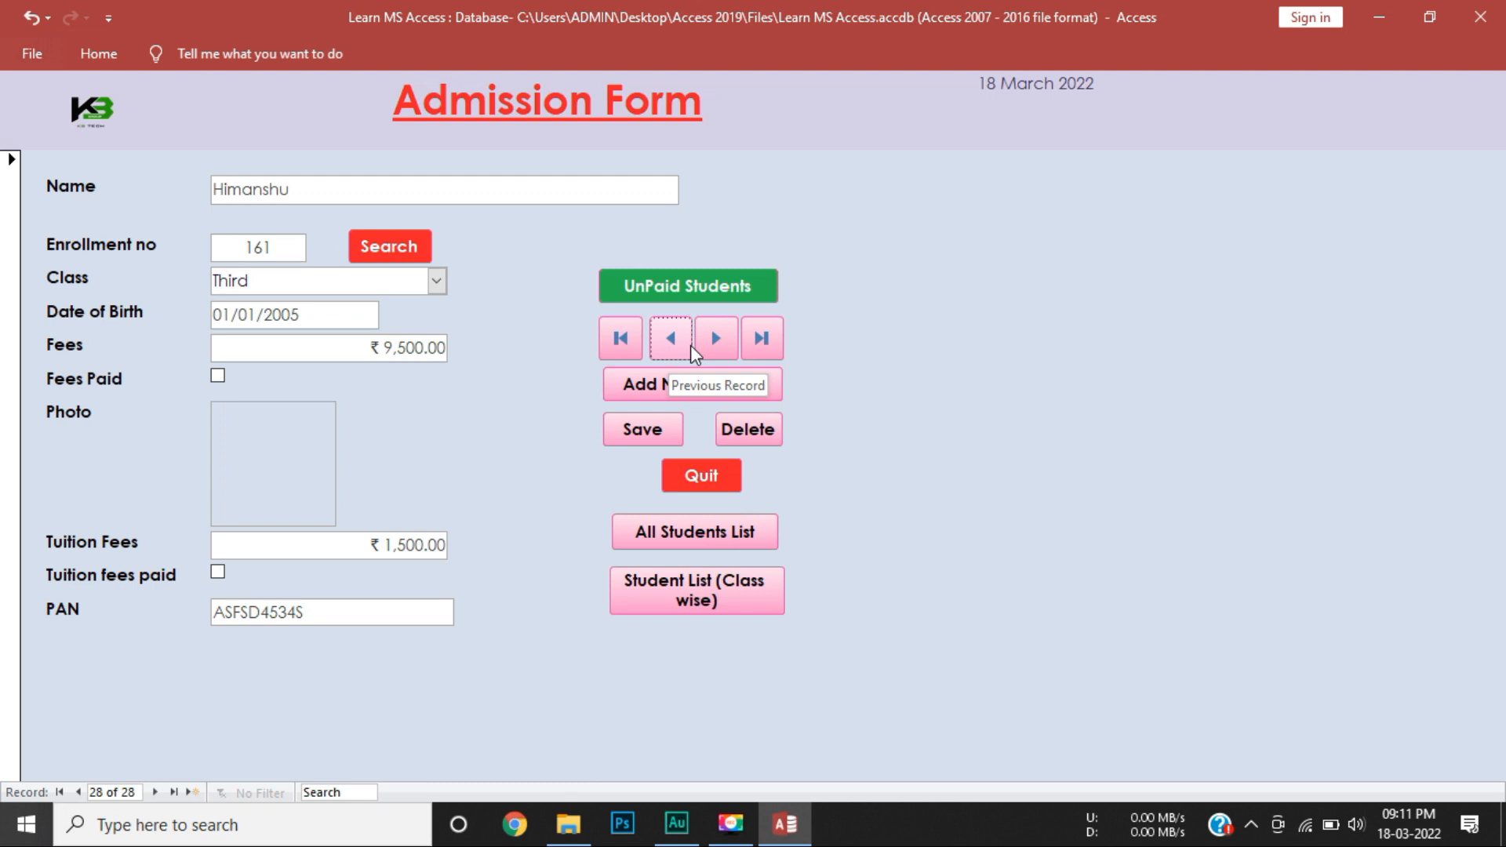
{"action": "left_click", "coordinate": [665, 350]}
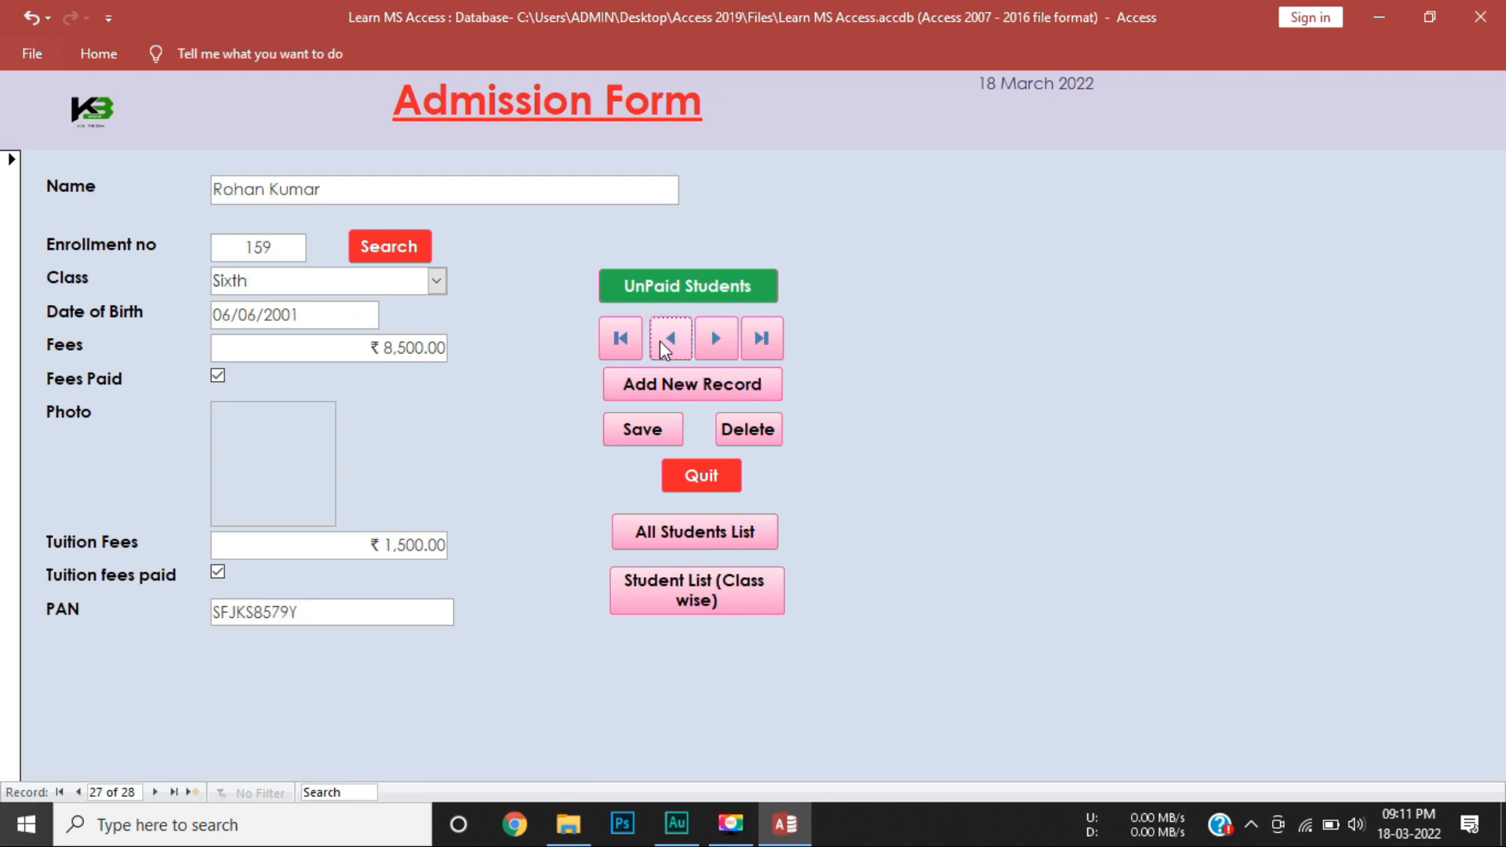
{"action": "left_click", "coordinate": [665, 351]}
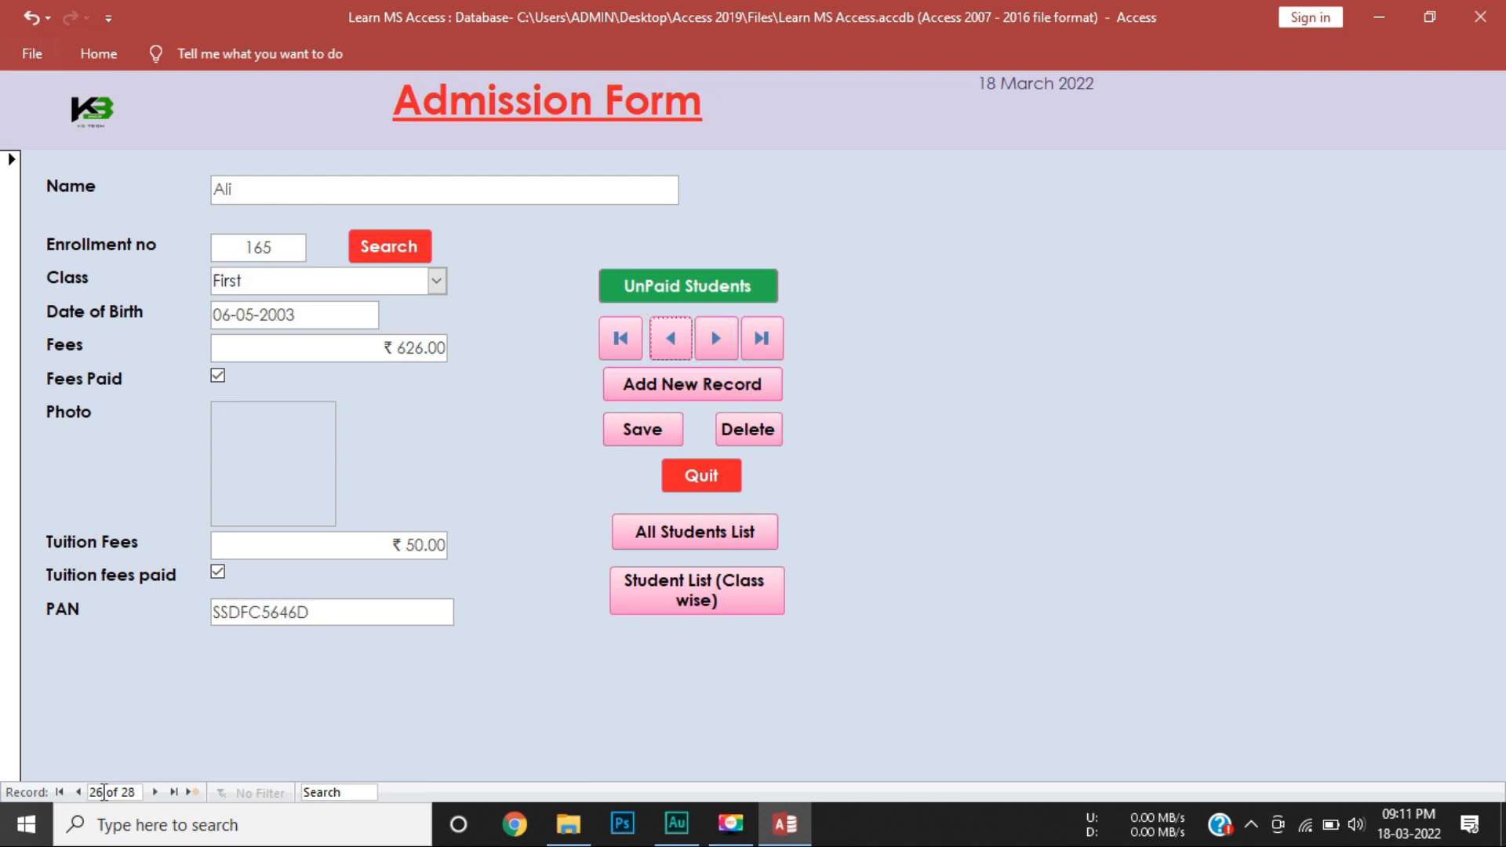
{"action": "left_click", "coordinate": [659, 347]}
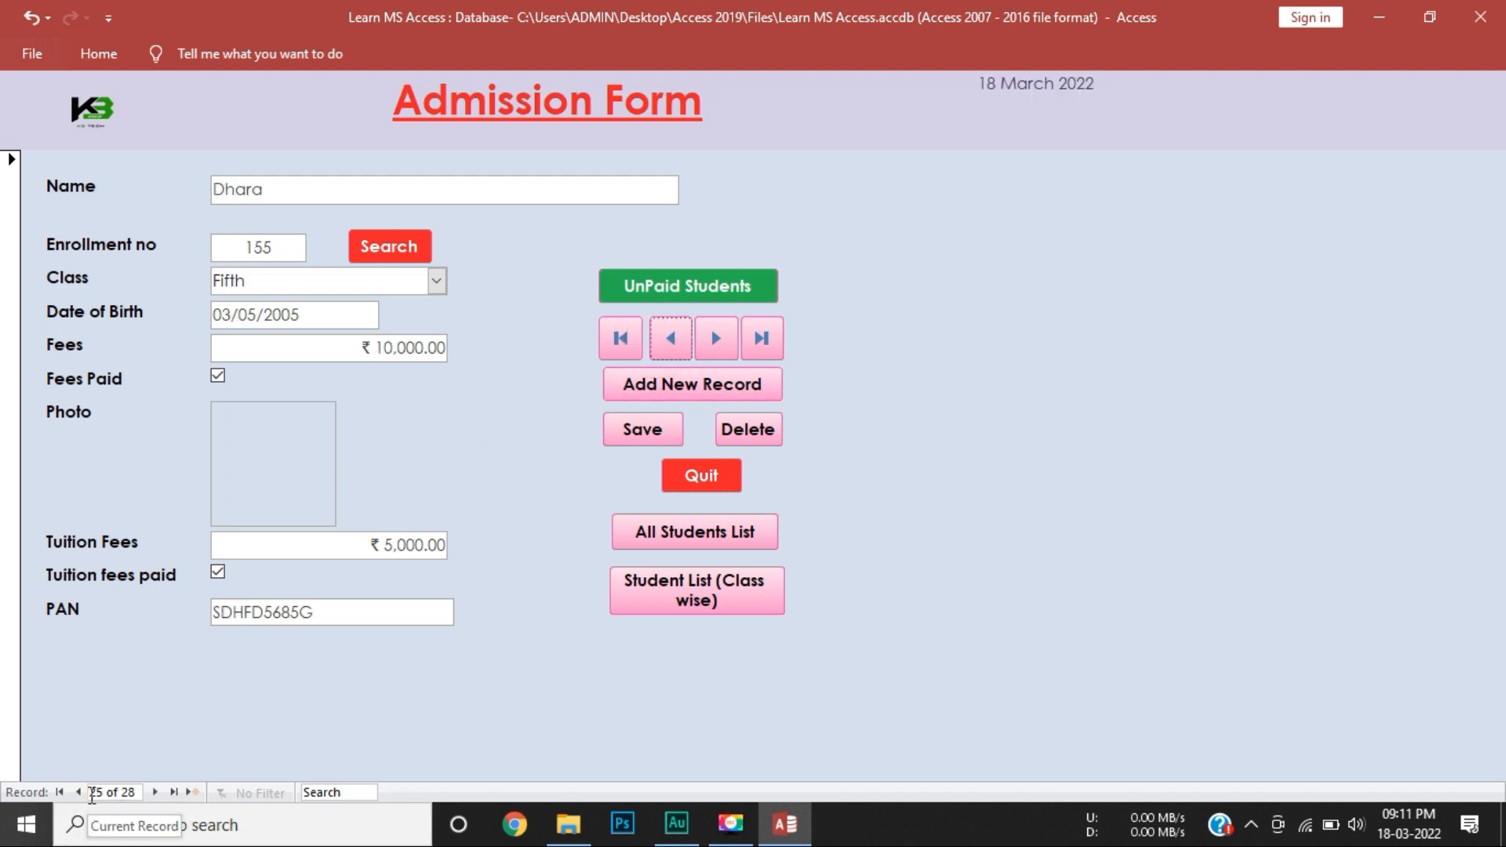
{"action": "left_click", "coordinate": [685, 340]}
{"action": "left_click", "coordinate": [684, 340]}
{"action": "left_click", "coordinate": [685, 341]}
{"action": "left_click", "coordinate": [685, 340]}
{"action": "left_click", "coordinate": [685, 341]}
{"action": "left_click", "coordinate": [684, 340]}
{"action": "left_click", "coordinate": [684, 340]}
{"action": "left_click", "coordinate": [685, 340]}
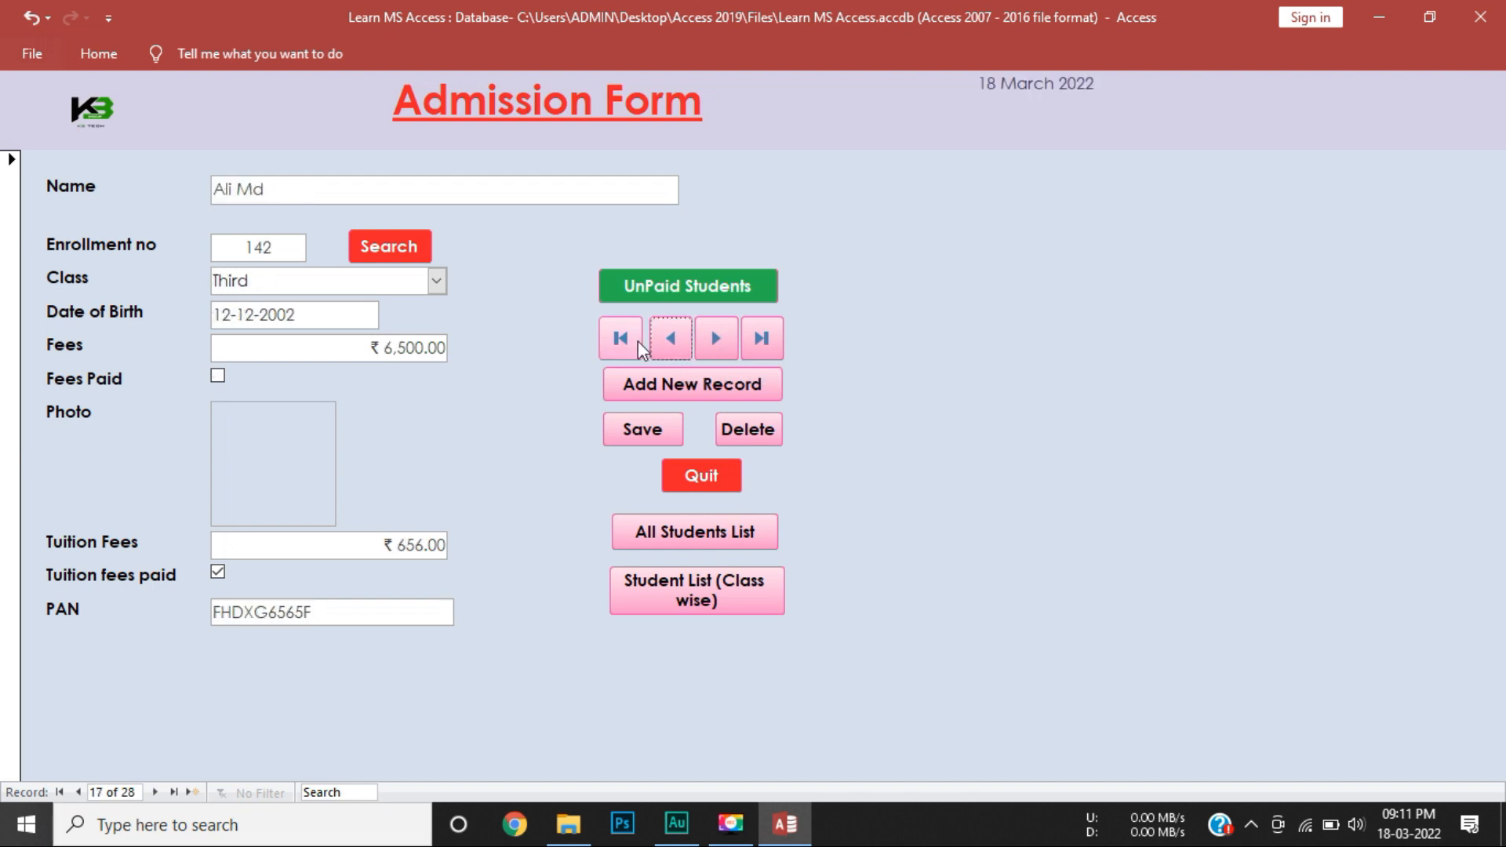
{"action": "left_click", "coordinate": [624, 342]}
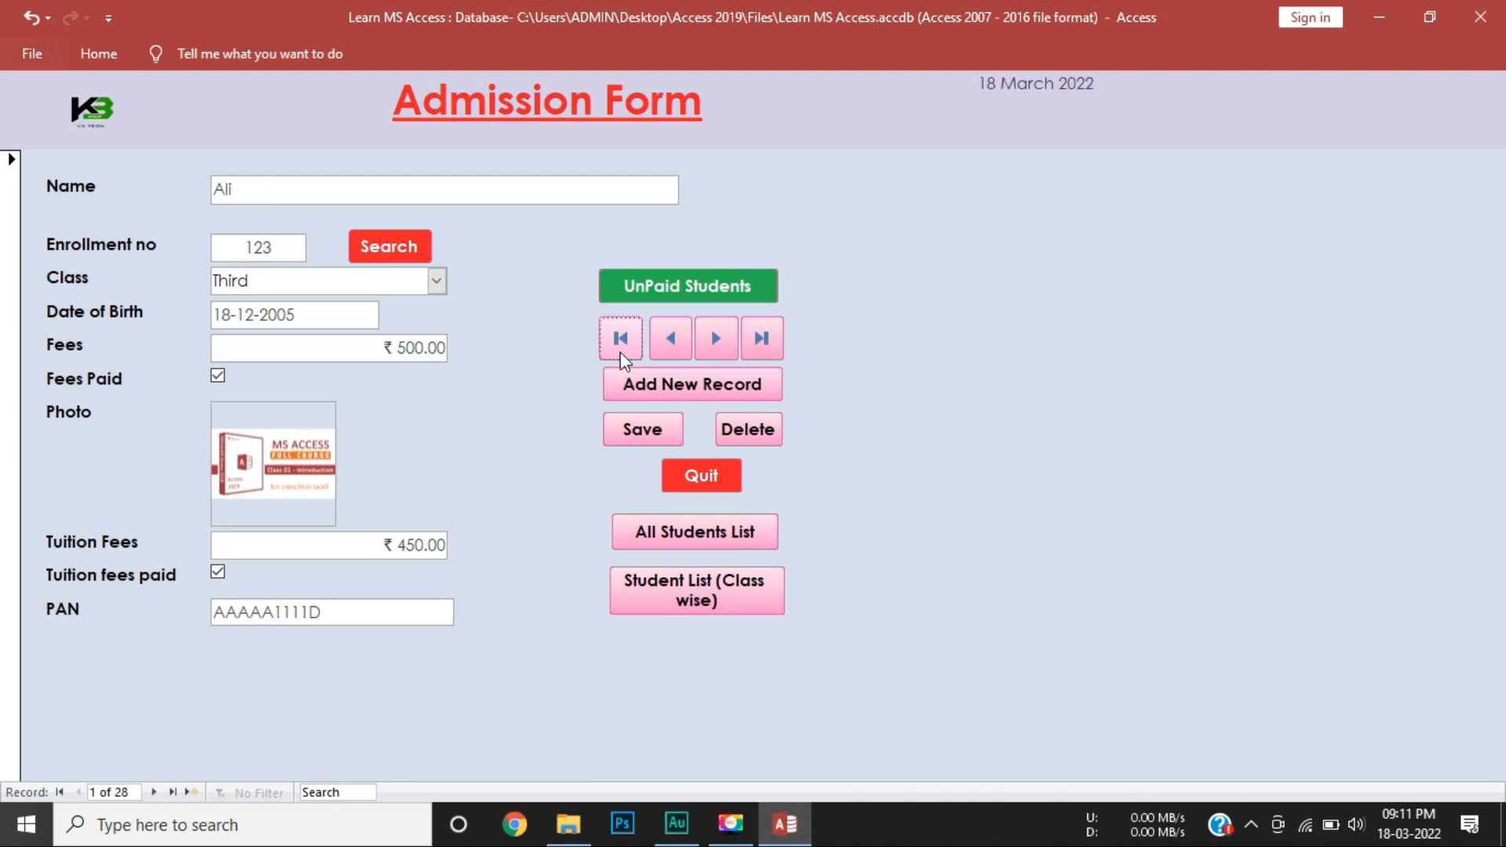
{"action": "left_click", "coordinate": [771, 337]}
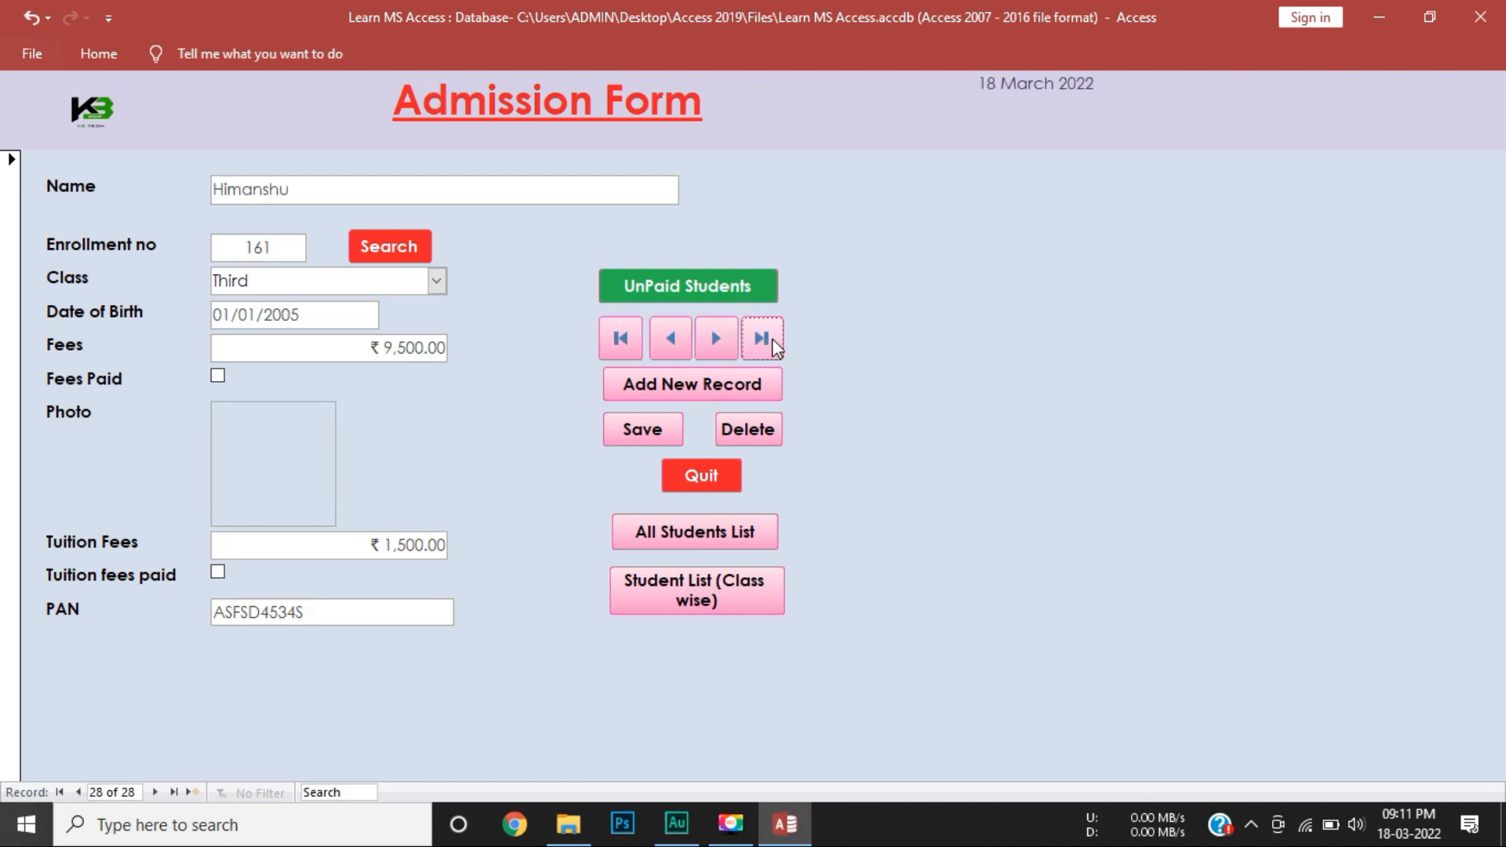
Go directly to record 15 using the record navigator box.
{"action": "left_click", "coordinate": [108, 792]}
{"action": "key", "text": "BackSpace"}
{"action": "key", "text": "BackSpace"}
{"action": "type", "text": "15"}
{"action": "key", "text": "Return"}
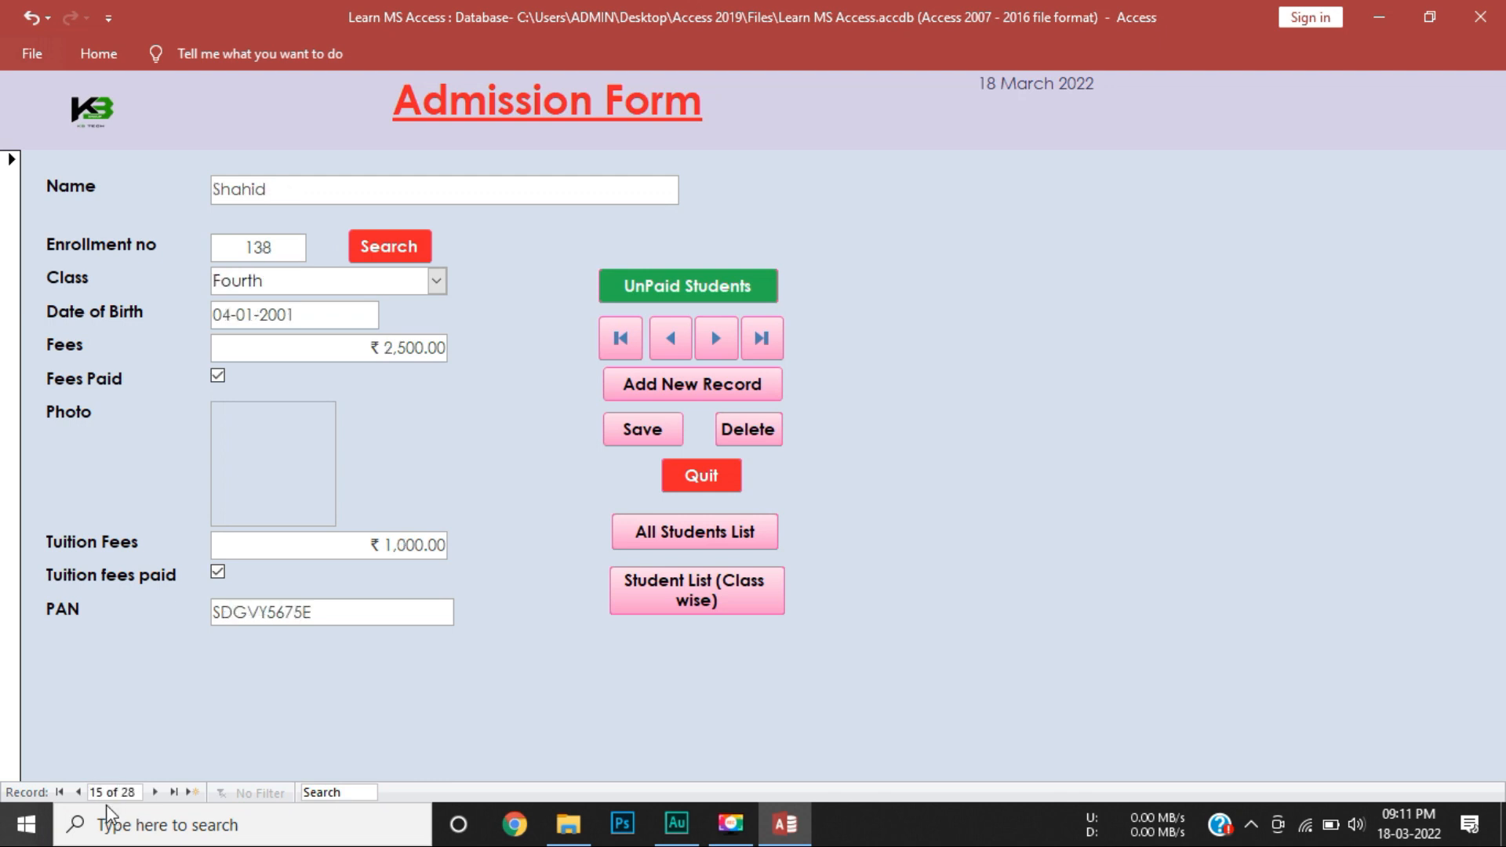
Search Enrollment no for 155, landing on record 25 of 28, and close the search dialog.
{"action": "left_click", "coordinate": [269, 247]}
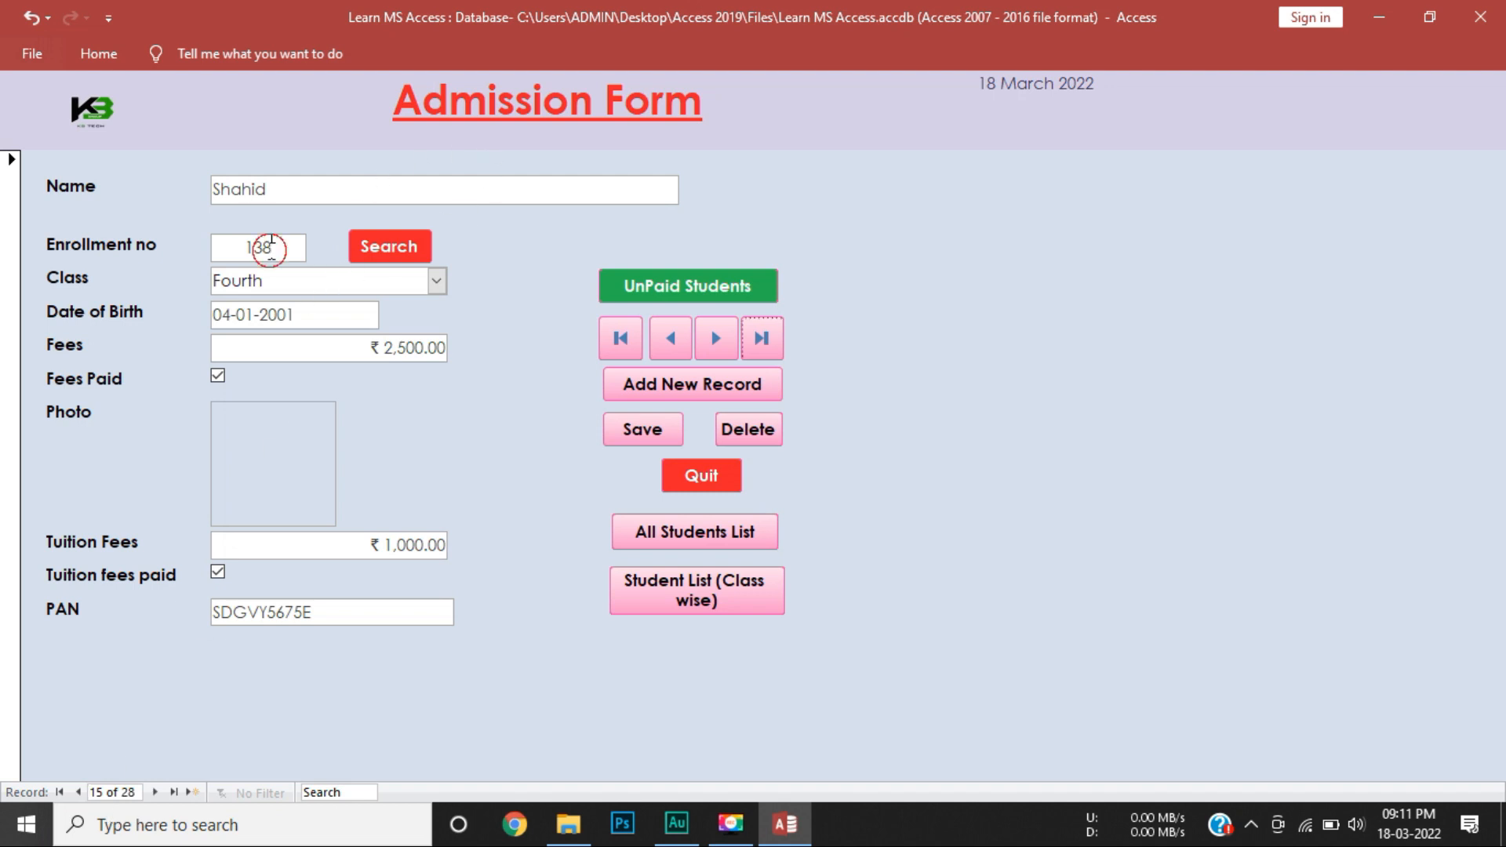
{"action": "left_click", "coordinate": [406, 258]}
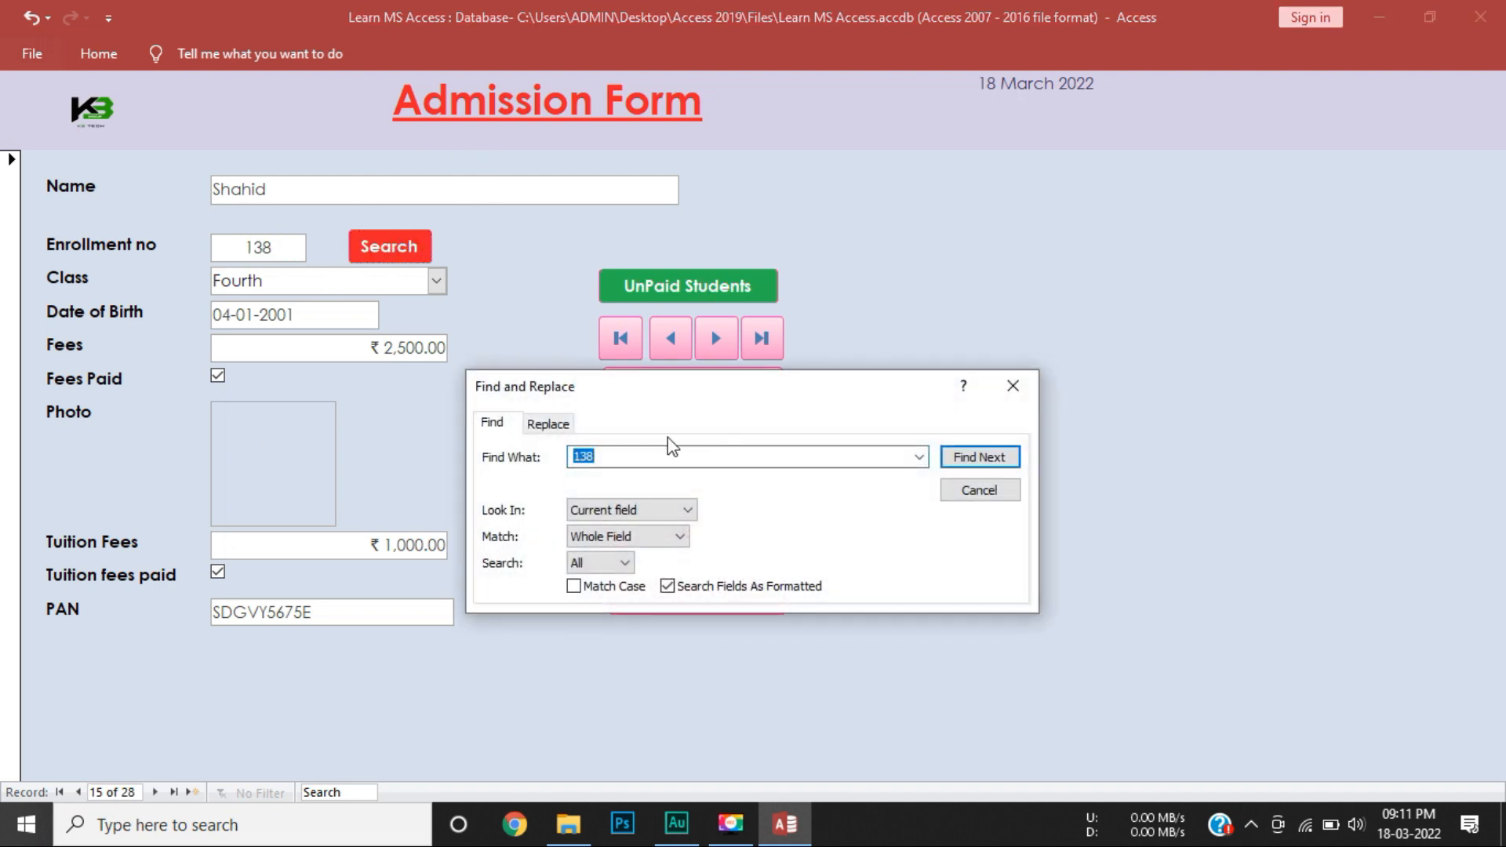
{"action": "type", "text": "155"}
{"action": "left_click", "coordinate": [984, 457]}
{"action": "left_click", "coordinate": [1013, 385]}
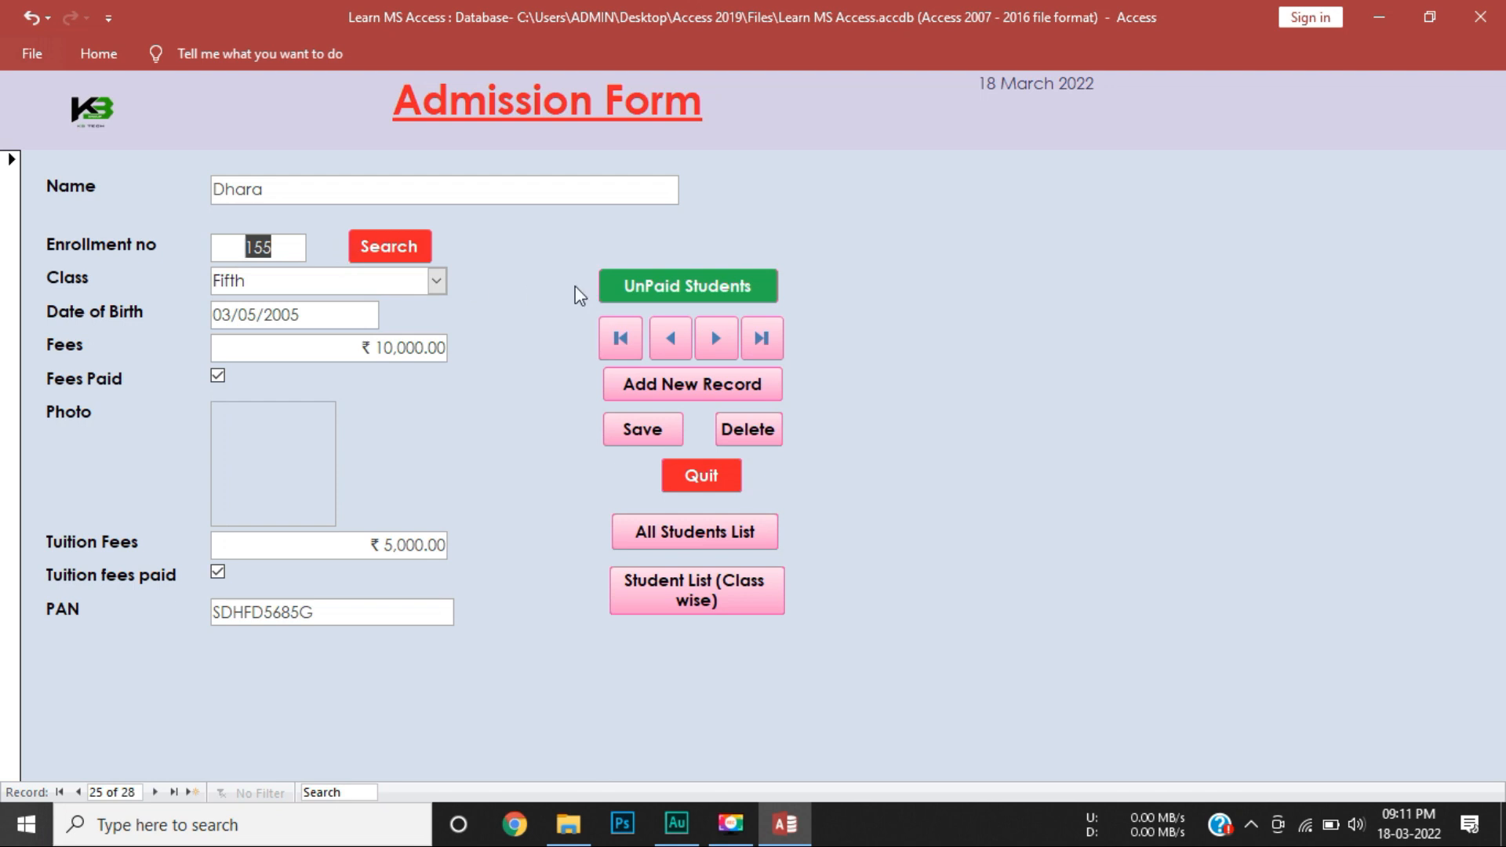
{"action": "left_click", "coordinate": [635, 288]}
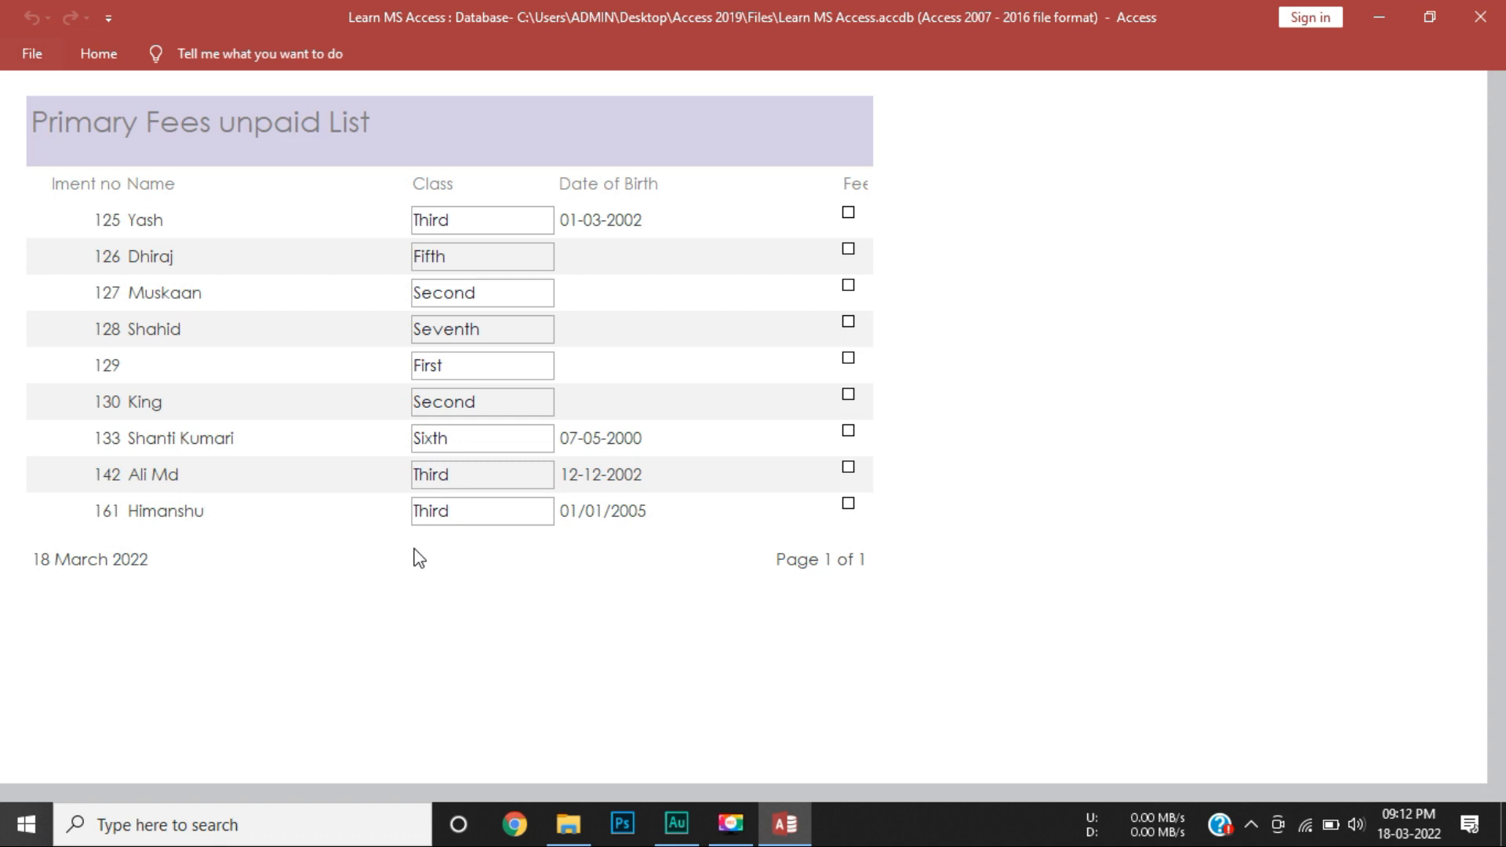
{"action": "key", "text": "ctrl+w"}
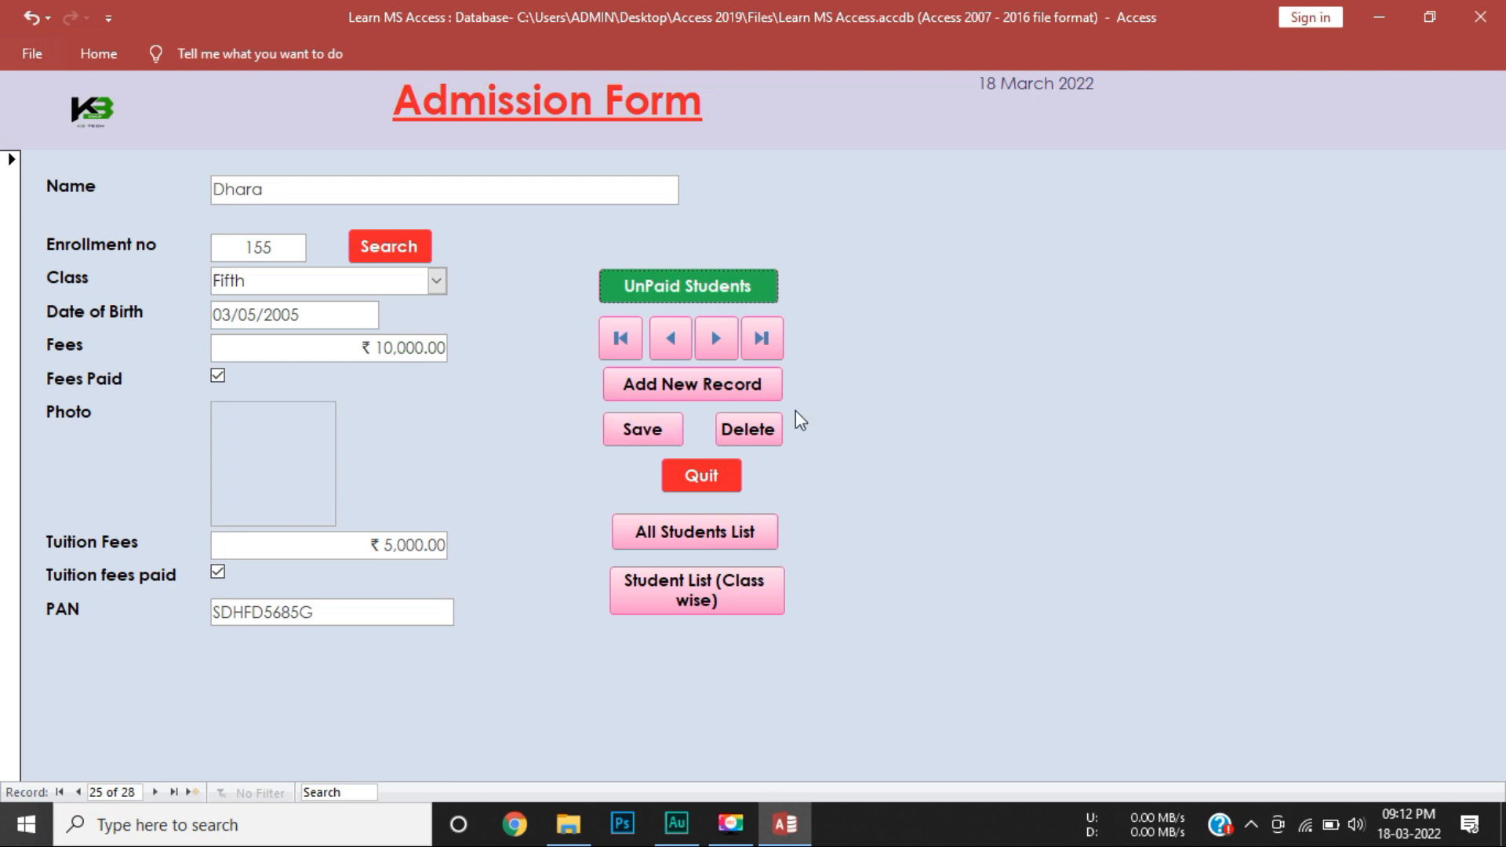
Open and close the All Students List report, quit Access, and relaunch Learn MS Access.
{"action": "left_click", "coordinate": [731, 533]}
{"action": "key", "text": "ctrl+w"}
{"action": "left_click", "coordinate": [891, 479]}
{"action": "left_click", "coordinate": [700, 476]}
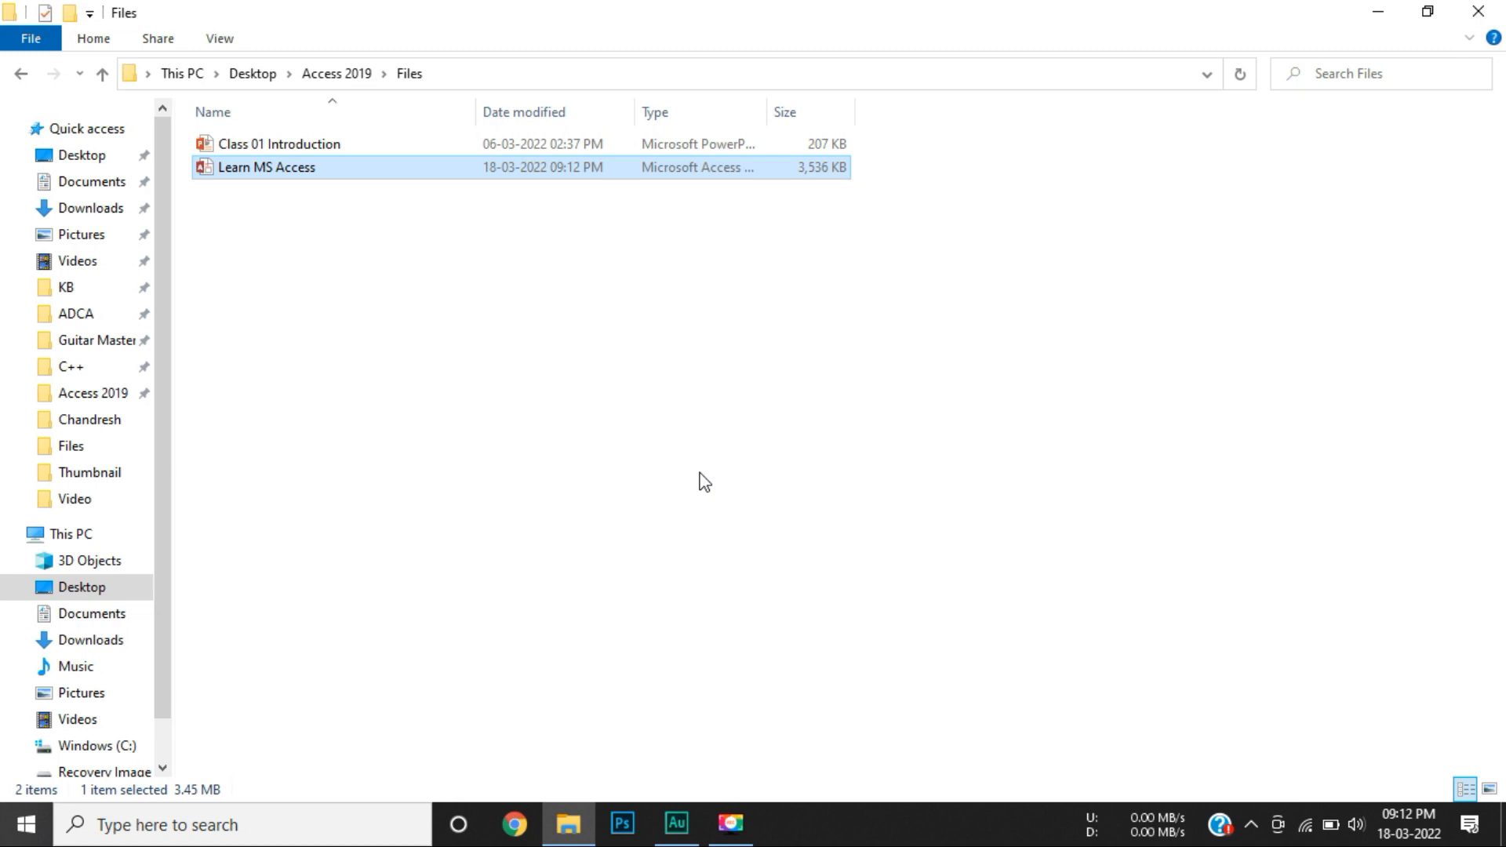
{"action": "double_click", "coordinate": [281, 174]}
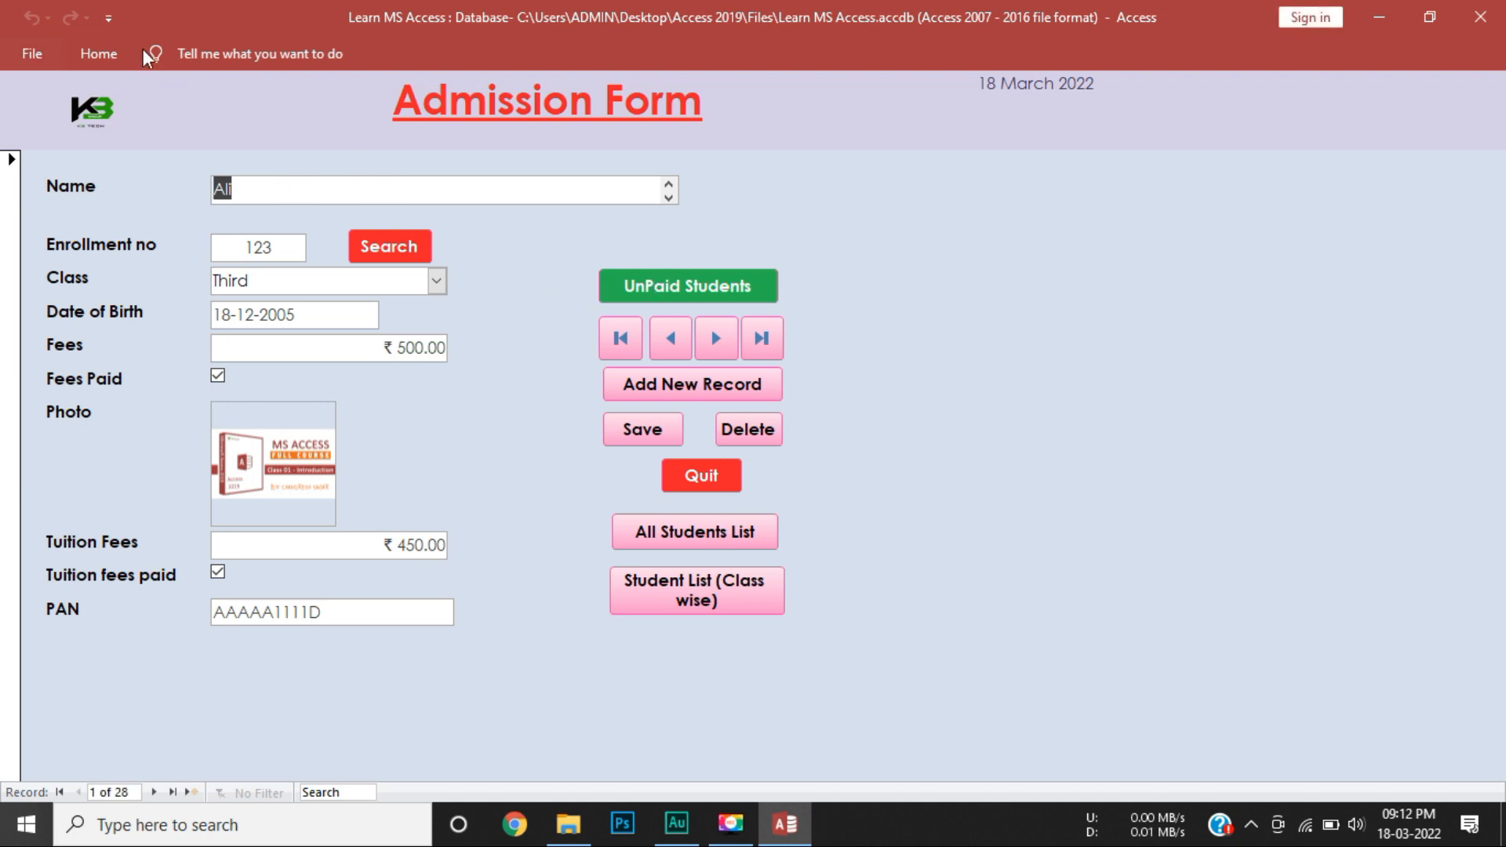
{"action": "left_click", "coordinate": [108, 19]}
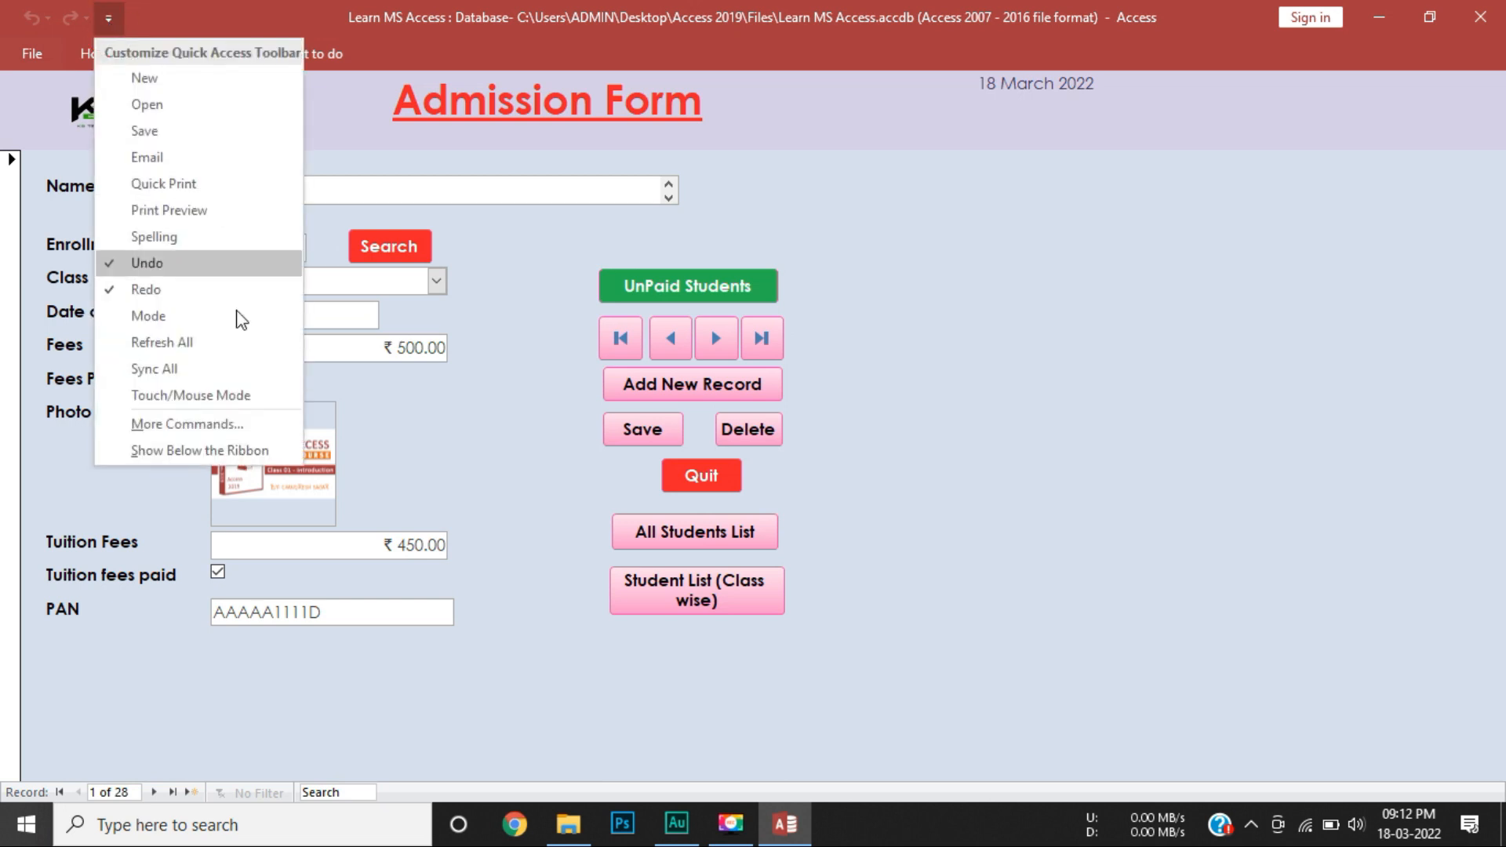
{"action": "left_click", "coordinate": [235, 426]}
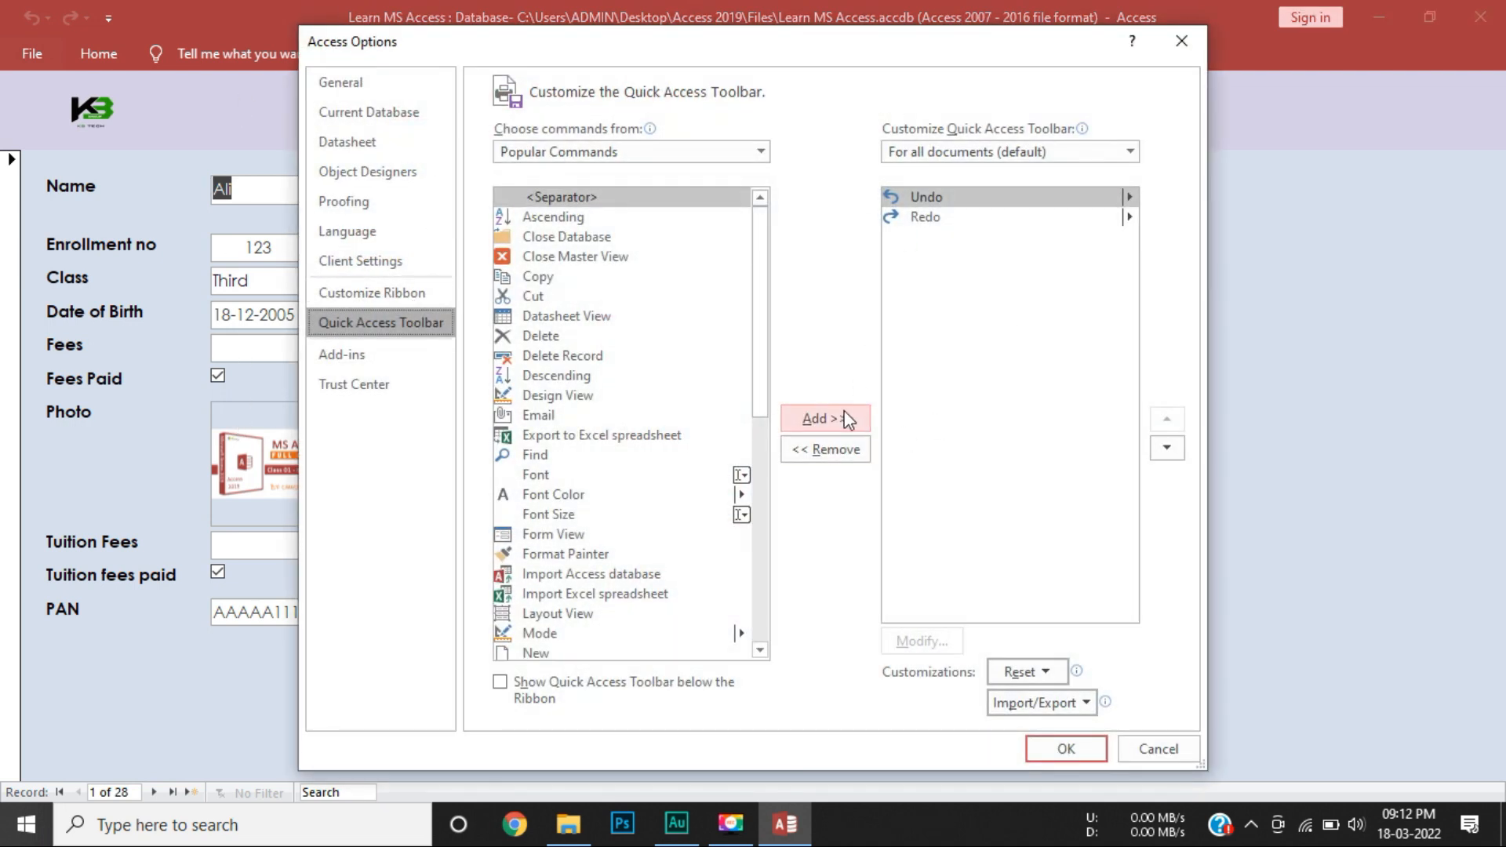
{"action": "left_click", "coordinate": [374, 125]}
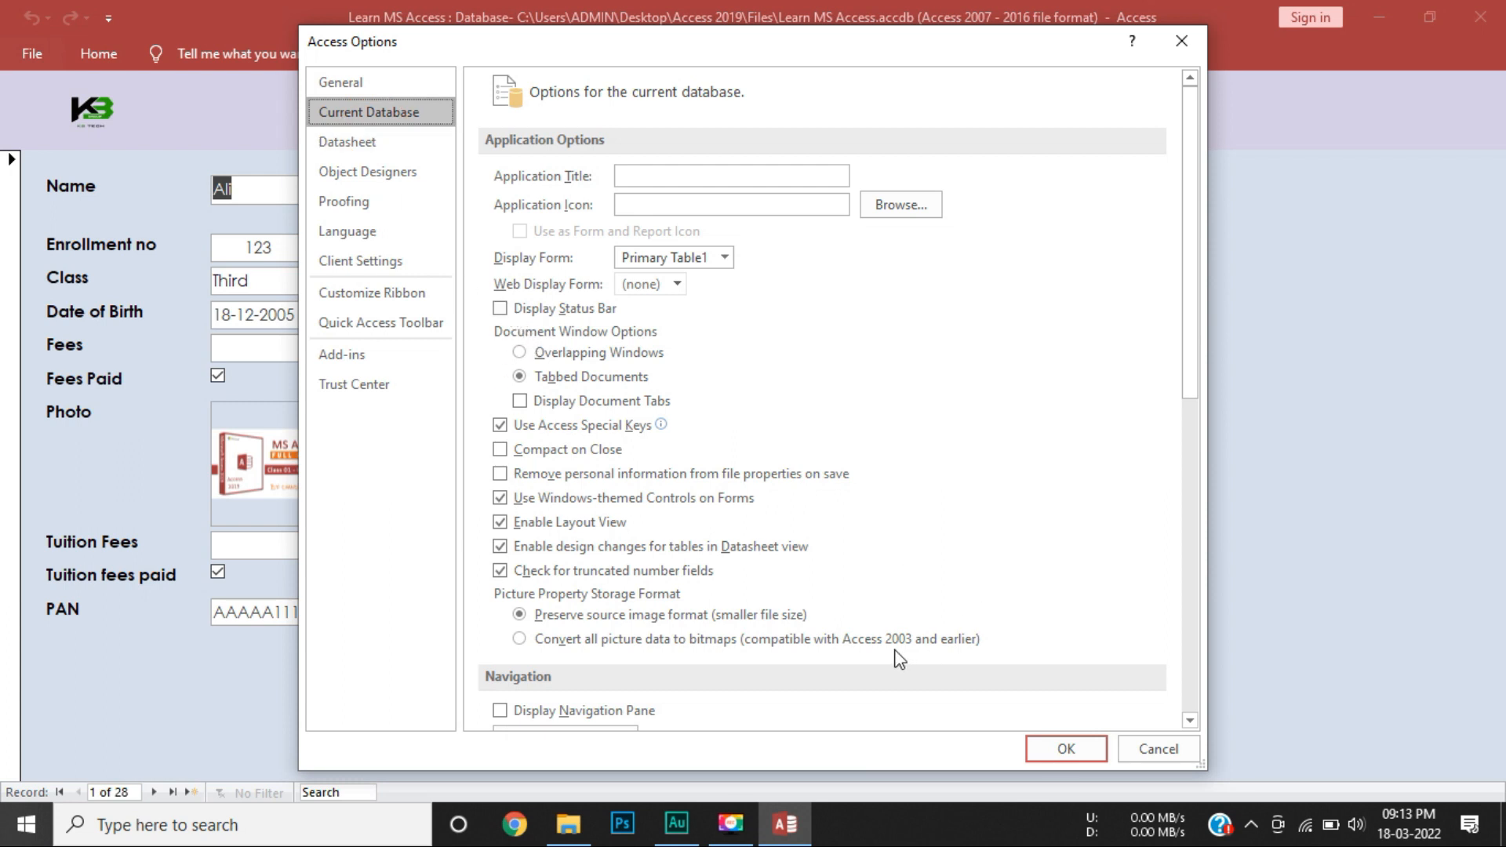
{"action": "left_click", "coordinate": [1143, 749]}
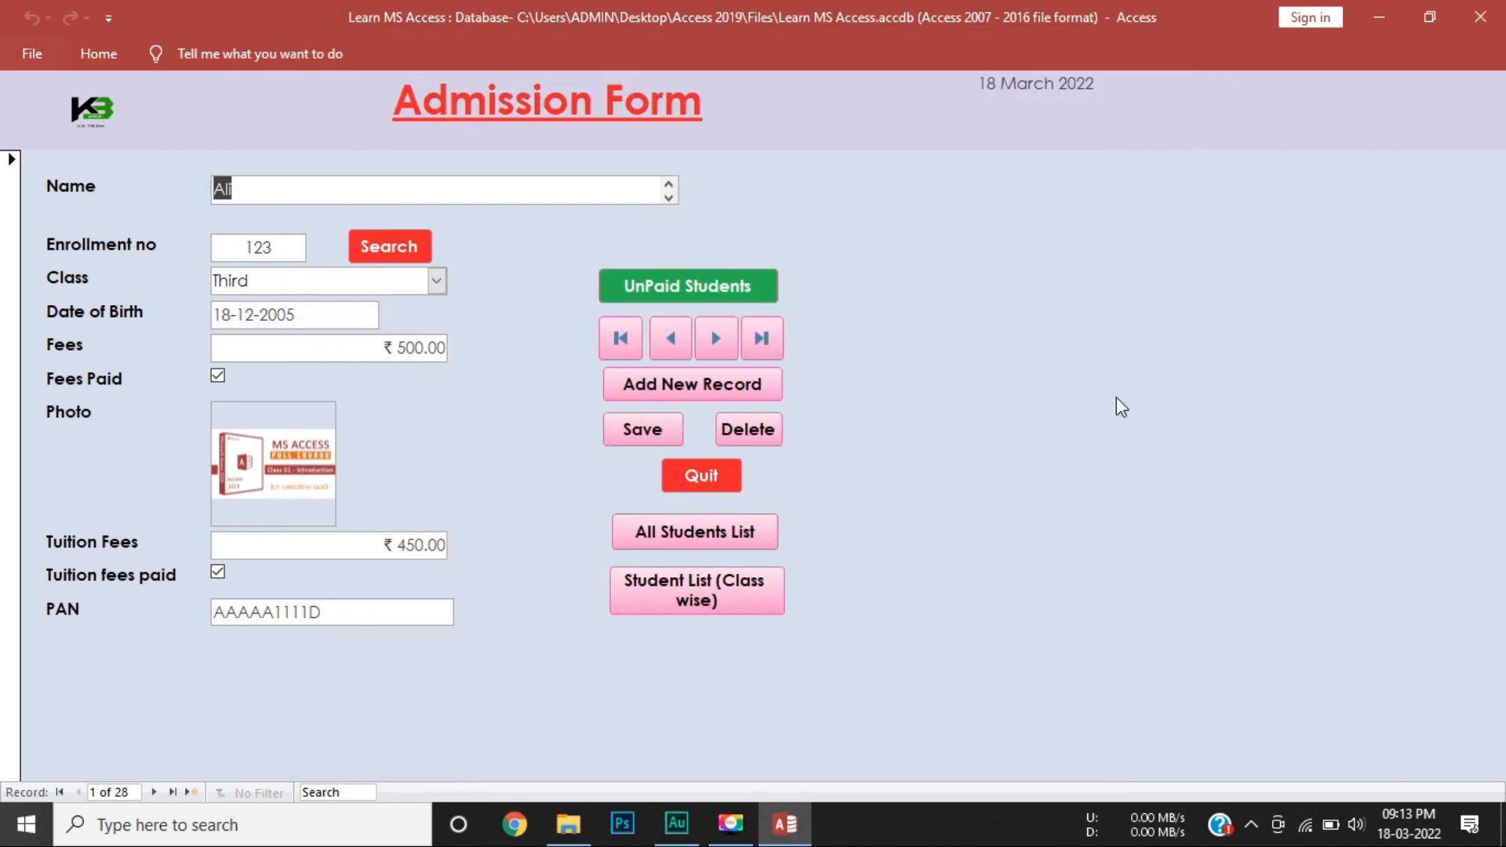